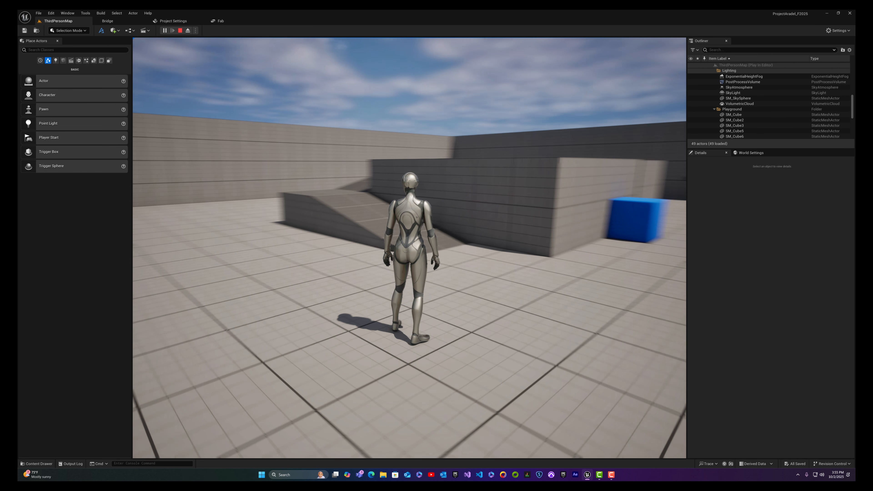
- Test the mannequin's running and jumping around the level in the play session, then end the session
{"action": "key", "text": "w"}
{"action": "key", "text": "space"}
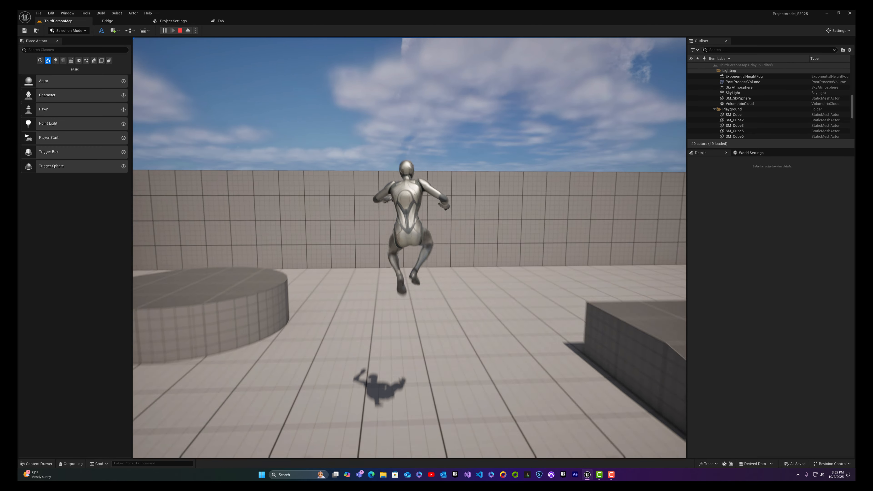
{"action": "key", "text": "d"}
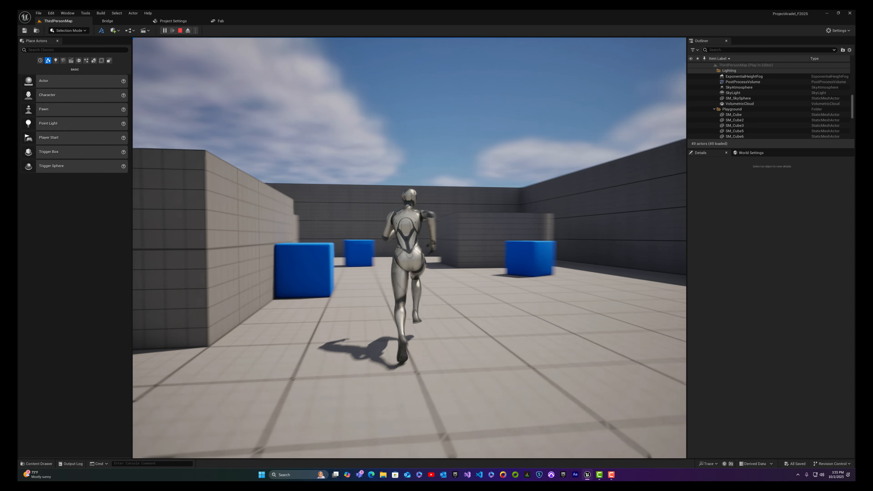
{"action": "key", "text": "d"}
{"action": "key", "text": "a"}
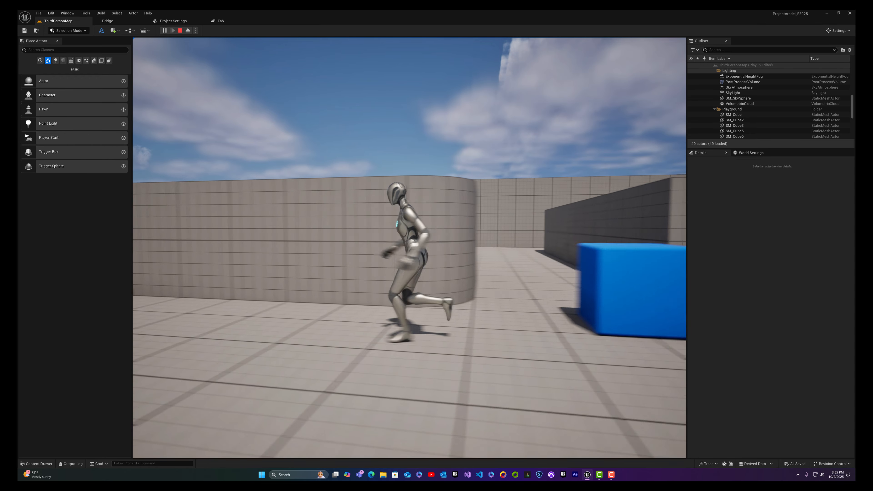
{"action": "key", "text": "w"}
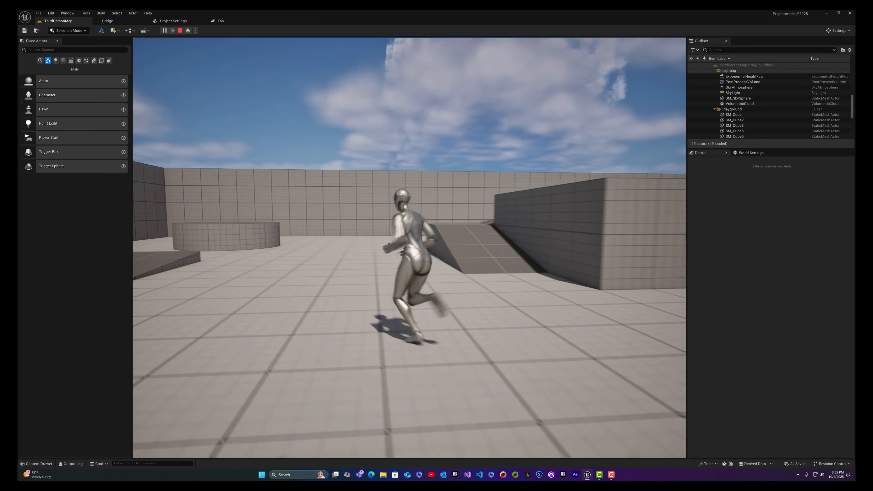
{"action": "key", "text": "d"}
{"action": "key", "text": "s"}
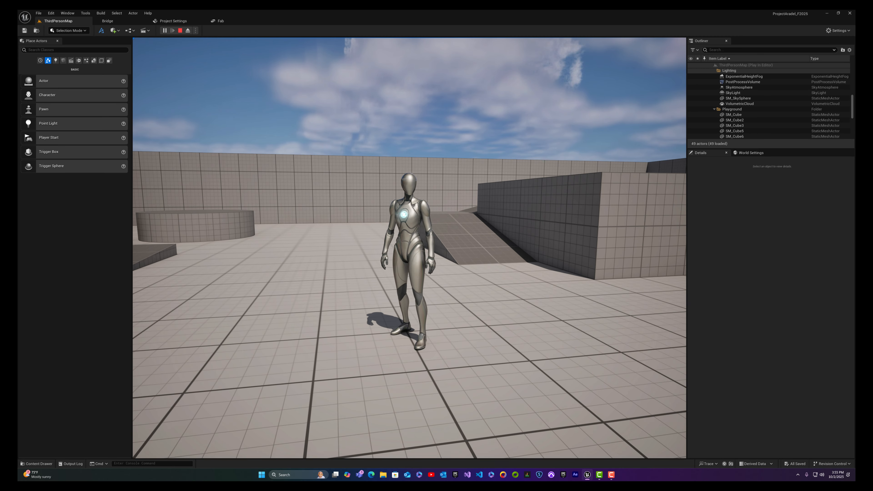
{"action": "key", "text": "Escape"}
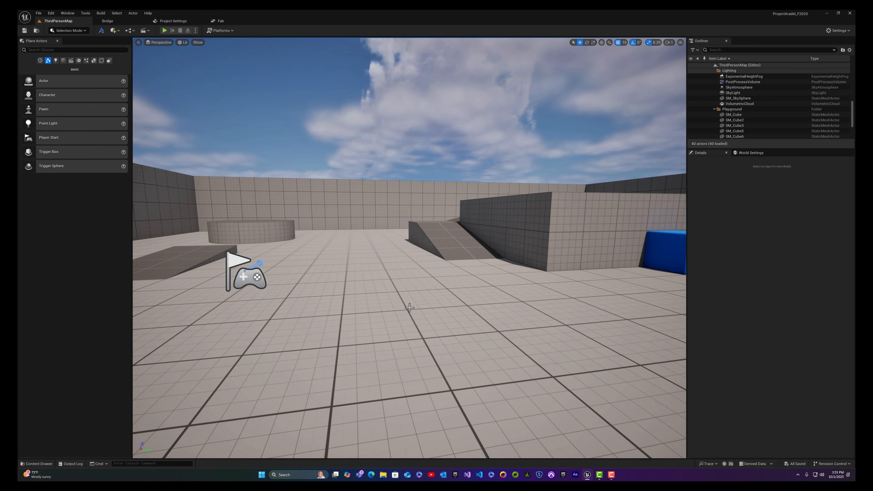
- Open the SK_Elf_Druid_Aradel_Cloth2 skeletal mesh from Elf_Druid_Aradel/Meshes and dock its editor in the main window
{"action": "key", "text": "ctrl+space"}
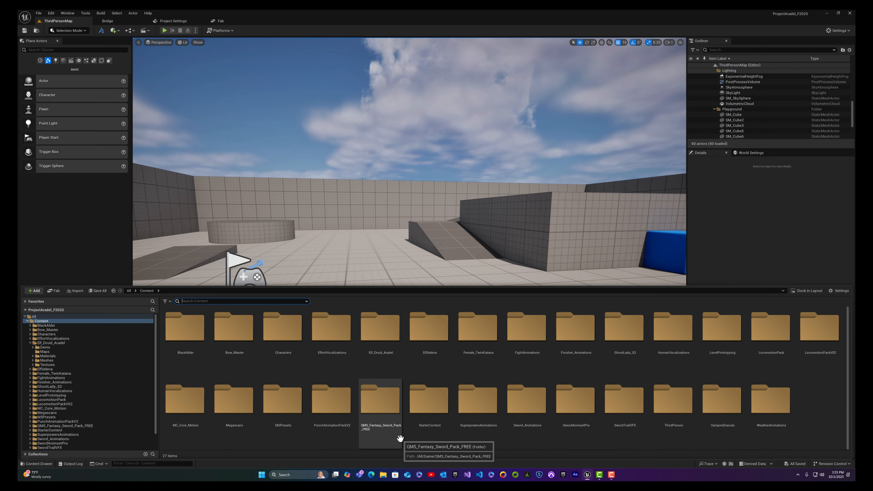
{"action": "left_click", "coordinate": [388, 330]}
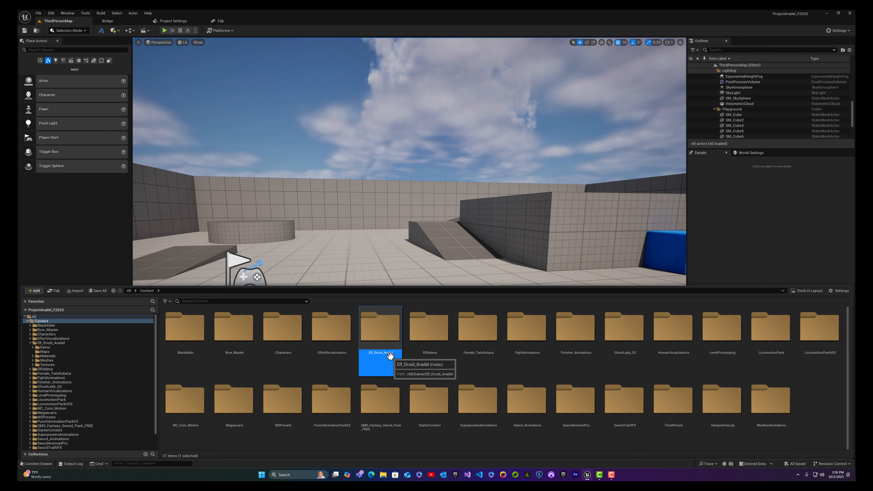
{"action": "double_click", "coordinate": [386, 329]}
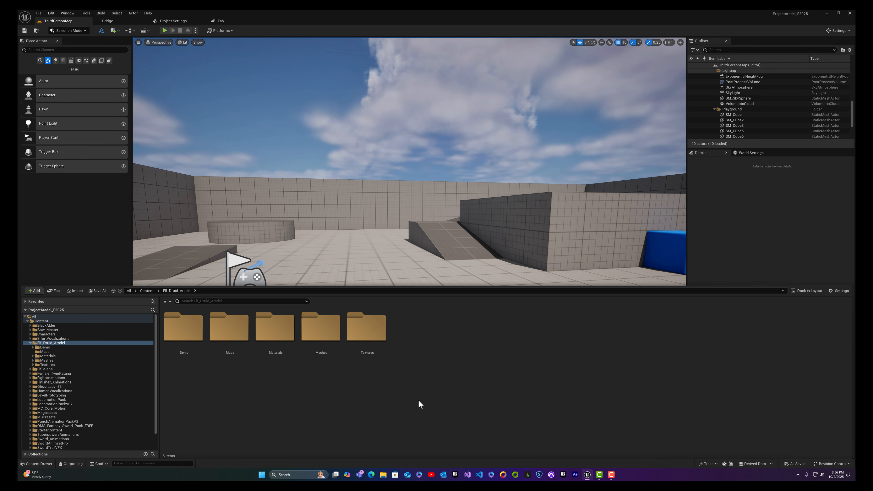
{"action": "double_click", "coordinate": [323, 327]}
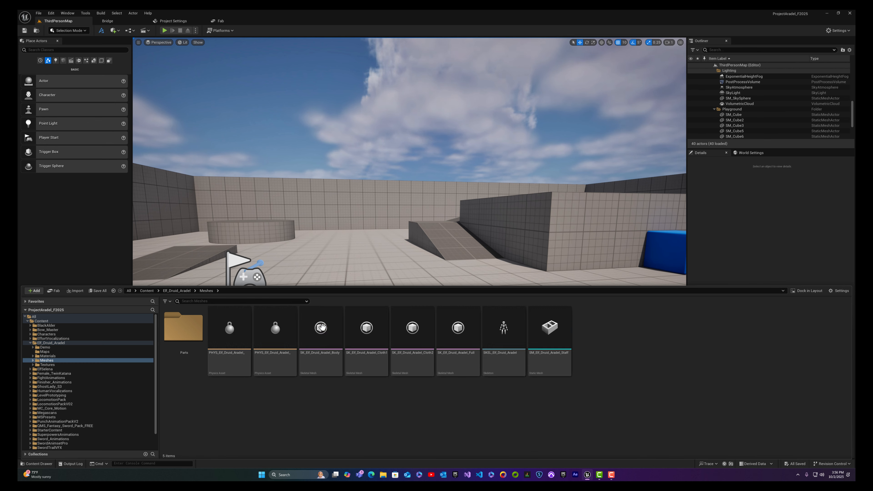
{"action": "left_click", "coordinate": [411, 363]}
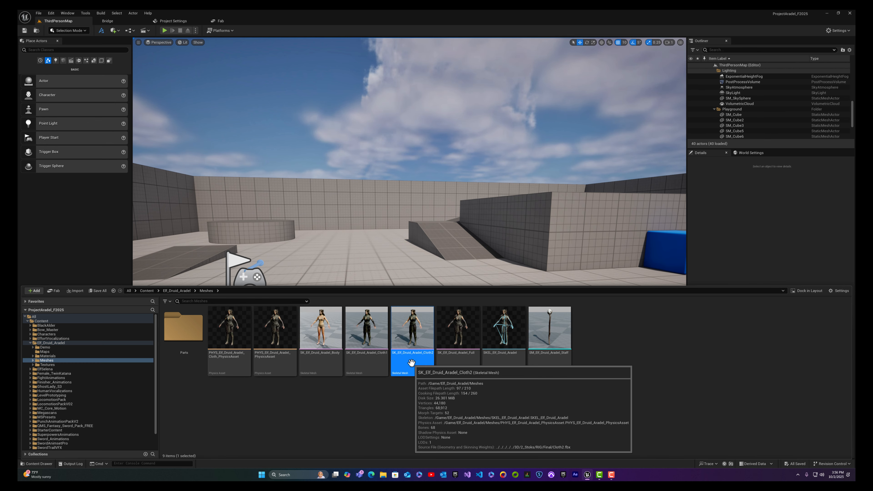
{"action": "double_click", "coordinate": [432, 363]}
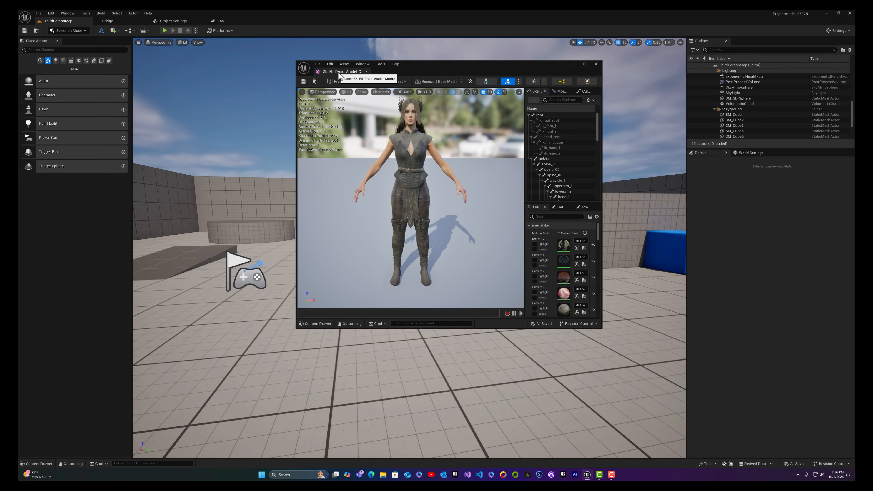
{"action": "left_click_drag", "start_coordinate": [338, 72], "coordinate": [317, 18]}
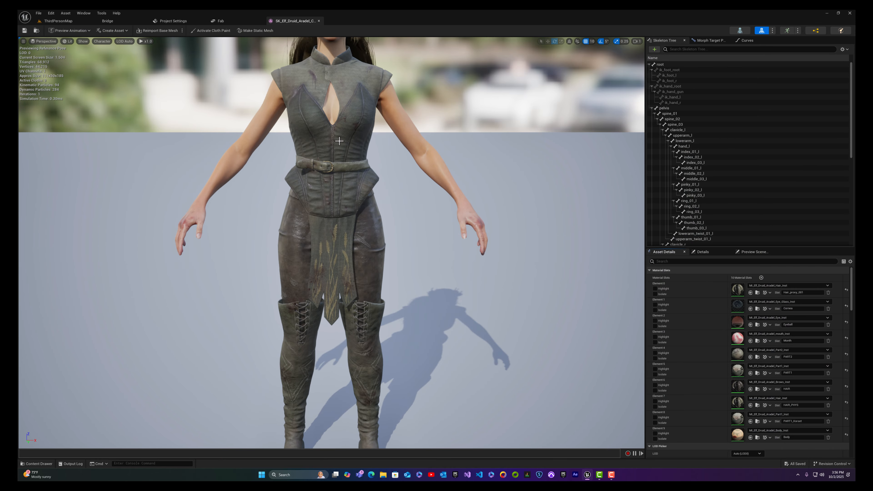
- Examine the elf character's full body, outfit and pose from the front and from the side
{"action": "scroll", "coordinate": [335, 137], "scroll_direction": "down", "scroll_amount": 4}
{"action": "mouse_move", "coordinate": [336, 137]}
{"action": "right_mouse_down"}
{"action": "mouse_move", "coordinate": [331, 123]}
{"action": "mouse_move", "coordinate": [318, 121]}
{"action": "mouse_move", "coordinate": [304, 143]}
{"action": "mouse_move", "coordinate": [309, 123]}
{"action": "mouse_move", "coordinate": [357, 125]}
{"action": "mouse_move", "coordinate": [356, 137]}
{"action": "mouse_move", "coordinate": [342, 133]}
{"action": "right_mouse_up"}
{"action": "key", "text": "d"}
{"action": "scroll", "coordinate": [318, 121], "scroll_direction": "down", "scroll_amount": 1}
{"action": "key", "text": "a"}
{"action": "key", "text": "w"}
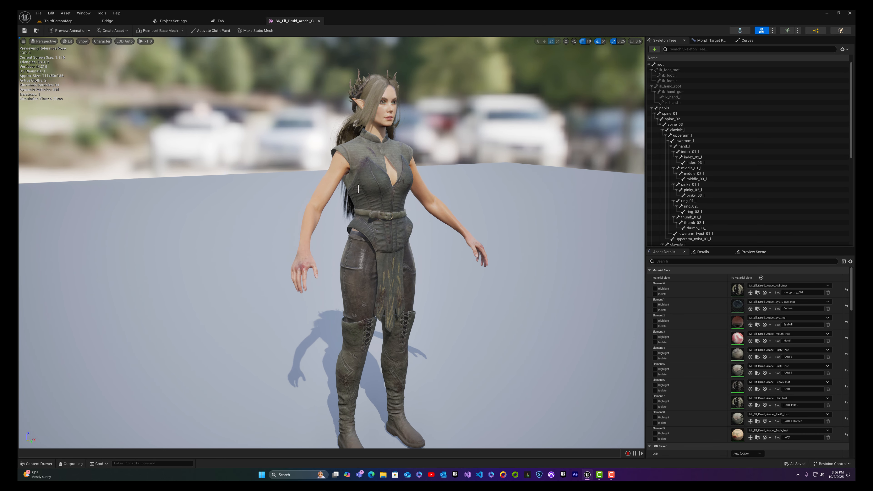
{"action": "right_click_drag", "start_coordinate": [358, 188], "coordinate": [303, 193]}
{"action": "key", "text": "d"}
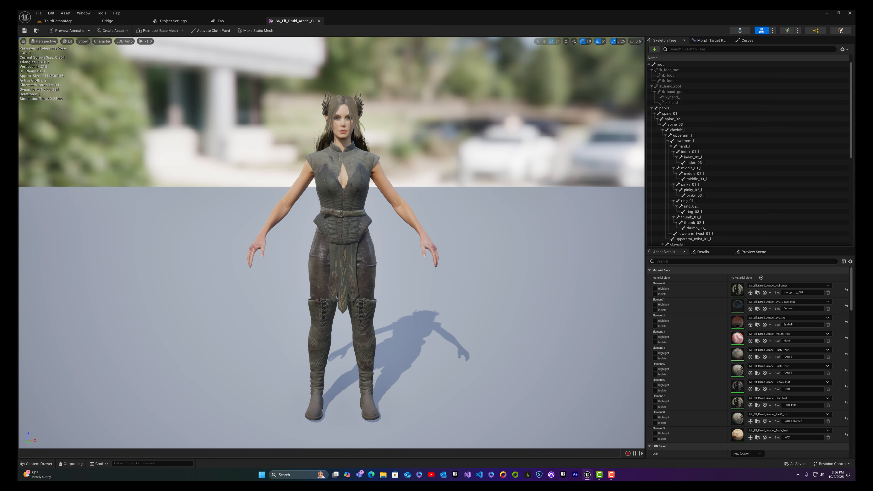
{"action": "mouse_move", "coordinate": [362, 178]}
{"action": "right_mouse_down"}
{"action": "mouse_move", "coordinate": [373, 178]}
{"action": "mouse_move", "coordinate": [351, 188]}
{"action": "right_mouse_up"}
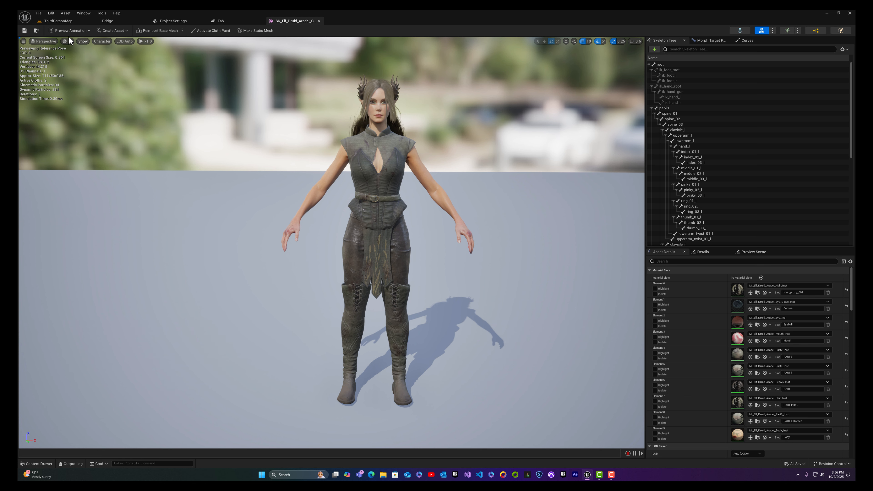
- Return to the ThirdPersonMap level and locate the ABP_Manny and ABP_Quinn animation blueprints in Characters/Mannequins/Animations
{"action": "left_click", "coordinate": [56, 21]}
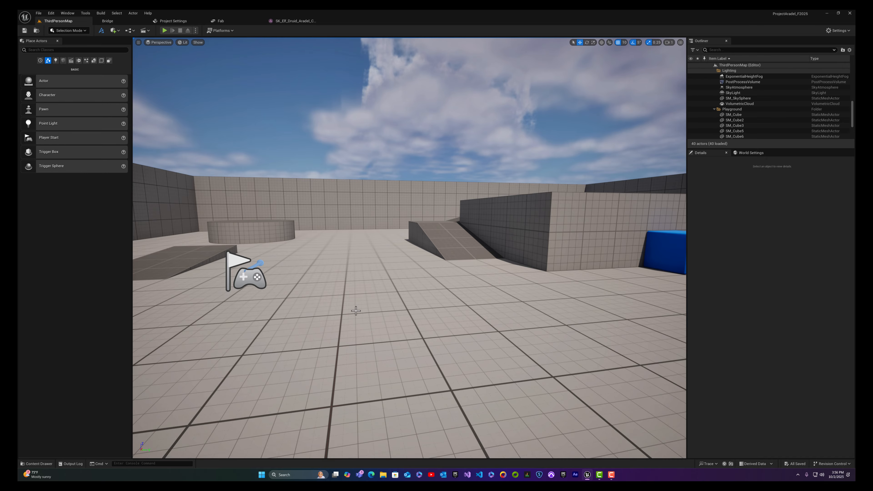
{"action": "key", "text": "ctrl+space"}
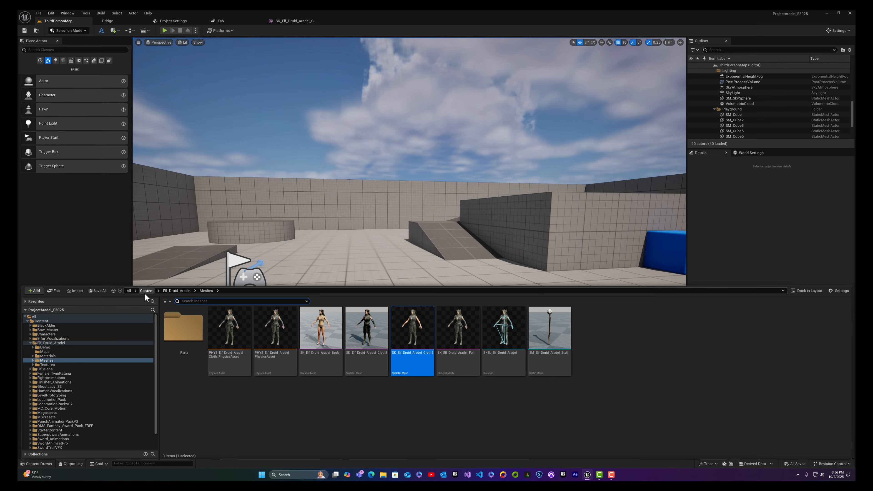
{"action": "left_click", "coordinate": [145, 293]}
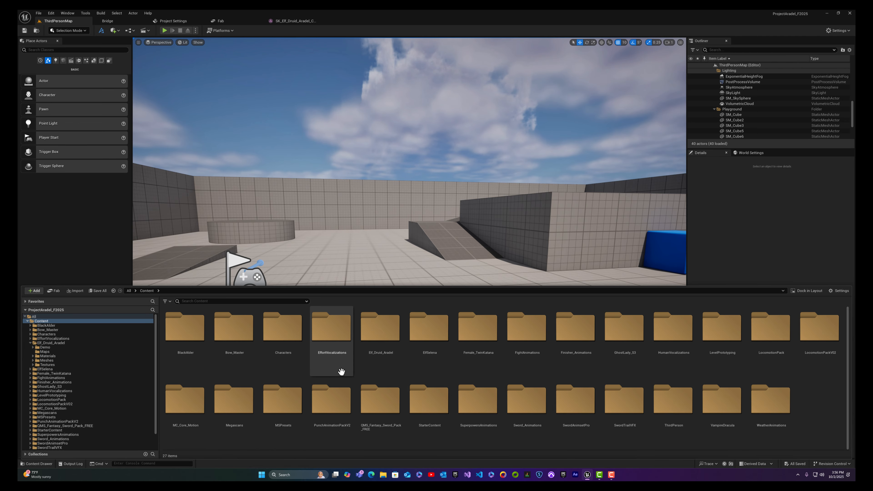
{"action": "double_click", "coordinate": [289, 327]}
{"action": "double_click", "coordinate": [226, 331]}
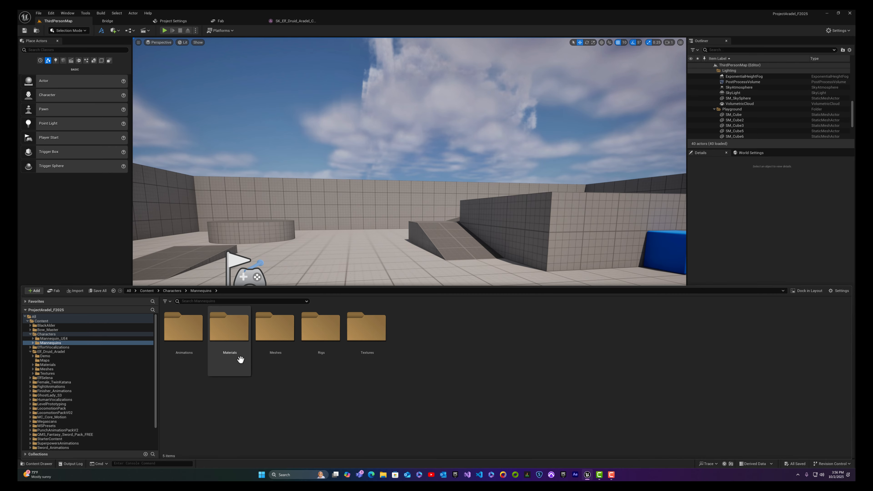
{"action": "double_click", "coordinate": [189, 334]}
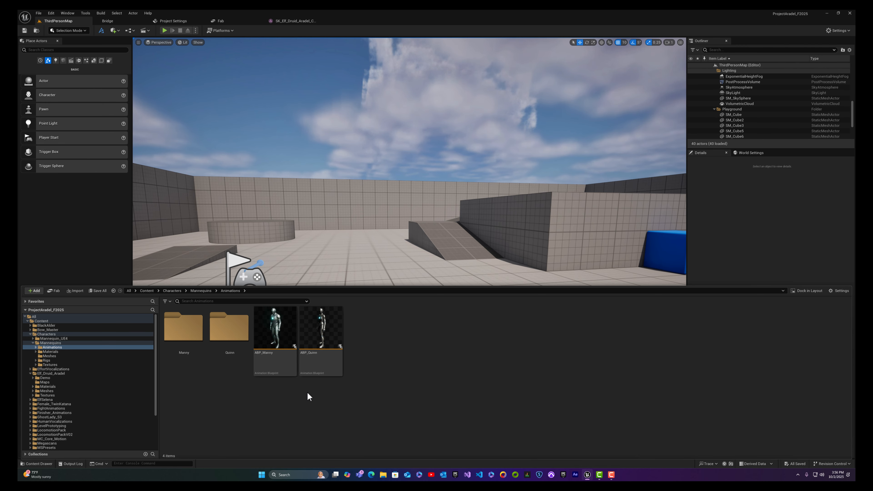
{"action": "left_click", "coordinate": [274, 363]}
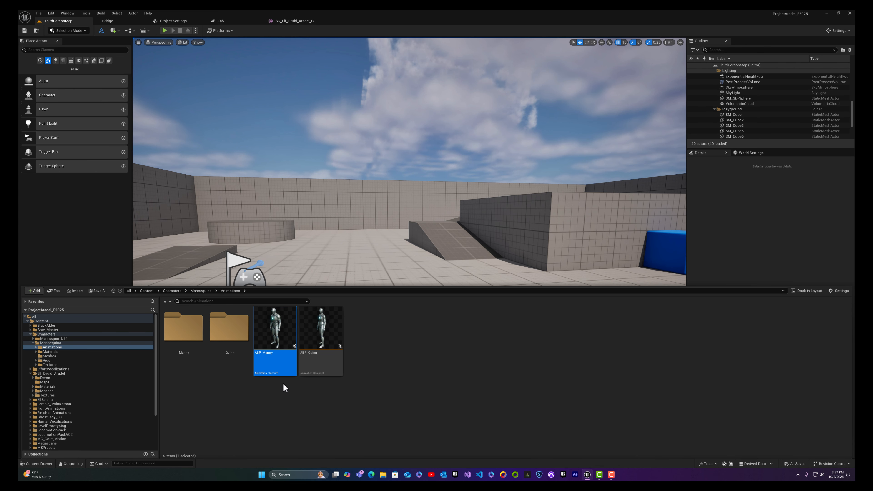
{"action": "left_click", "coordinate": [315, 364]}
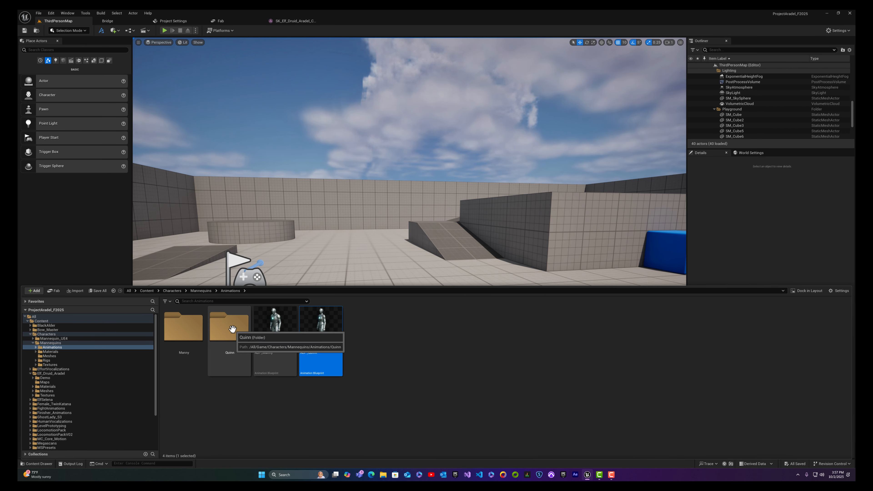
- Open the Quinn animations folder, review its idle, run and walk sequences, and select MF_Run_Fwd
{"action": "double_click", "coordinate": [220, 332]}
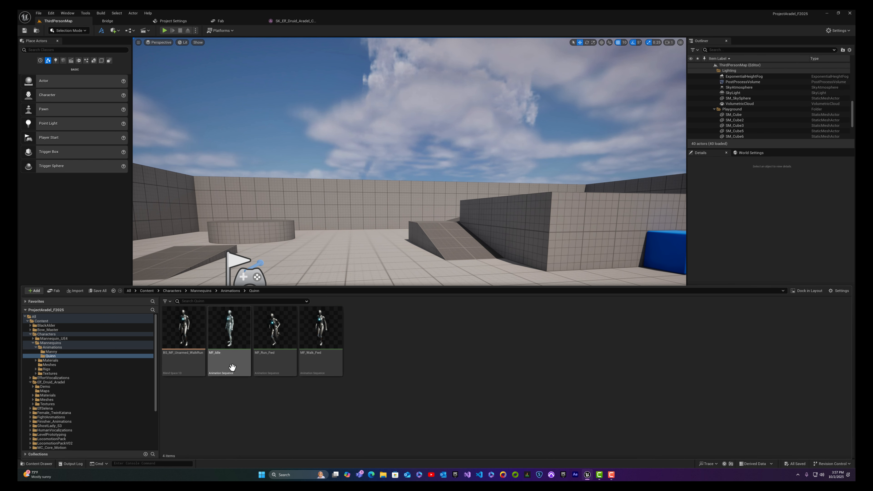
{"action": "mouse_move", "coordinate": [237, 355]}
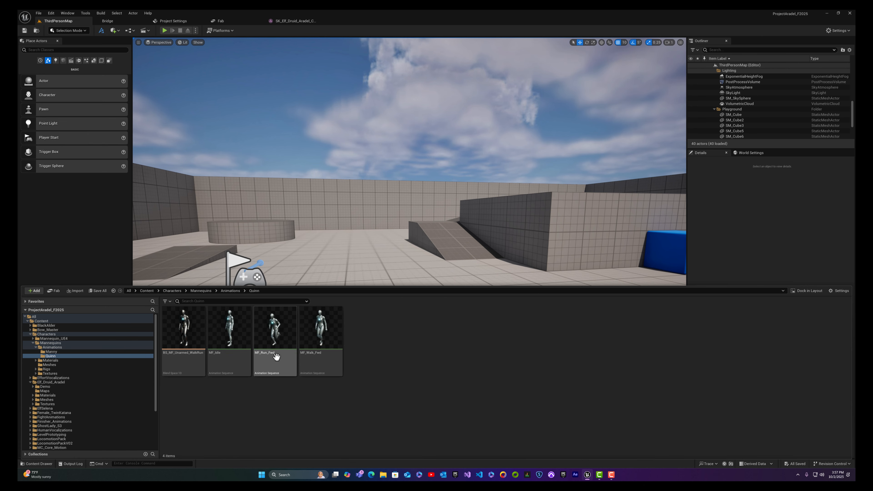
{"action": "mouse_move", "coordinate": [273, 356]}
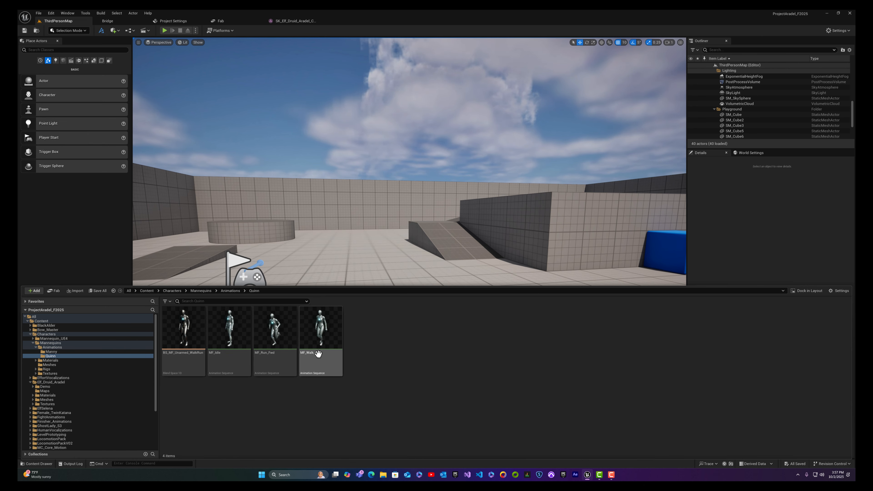
{"action": "left_click", "coordinate": [267, 369]}
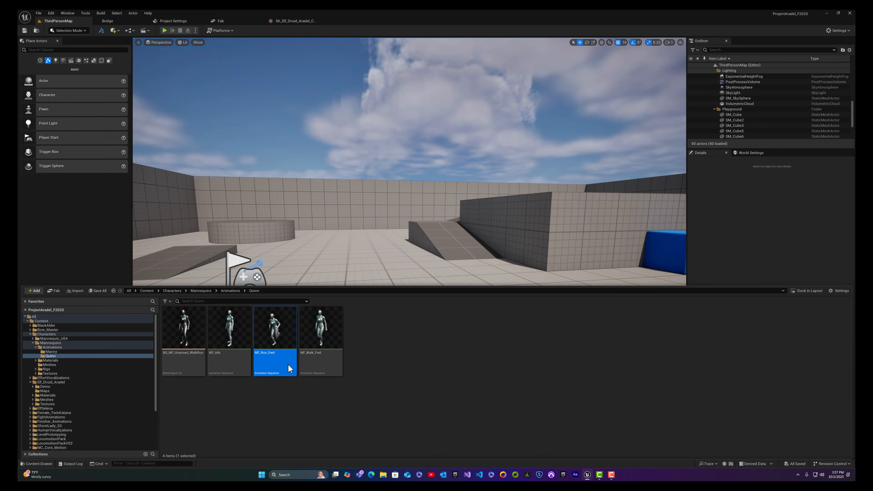
- Play the level, run the mannequin forward and sideways to check its run animation, and stop the session
{"action": "left_click", "coordinate": [165, 30]}
{"action": "key", "text": "w"}
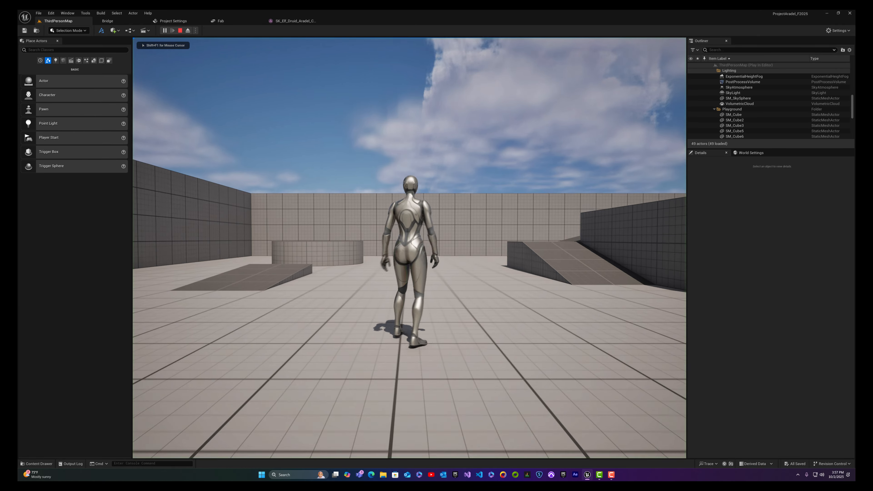
{"action": "key", "text": "d"}
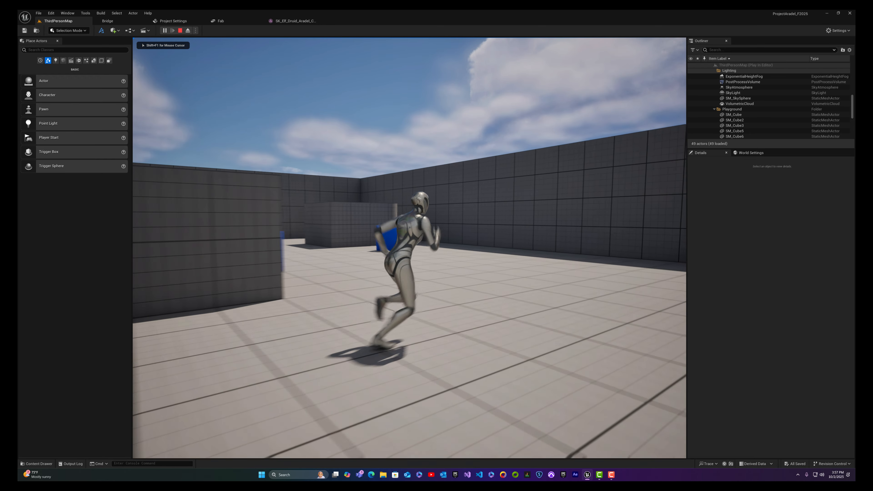
{"action": "key", "text": "Escape"}
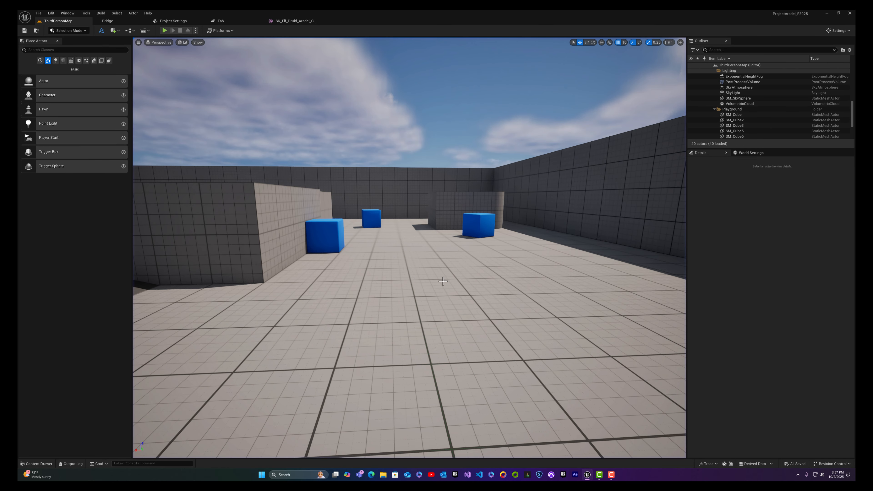
- Open the MF_Run_Fwd animation sequence and view its preview from another angle
{"action": "key", "text": "ctrl+space"}
{"action": "double_click", "coordinate": [277, 362]}
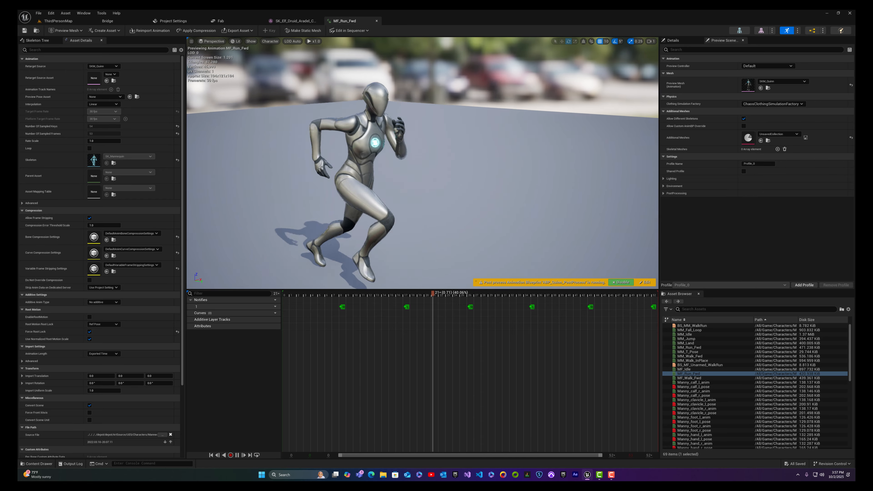
{"action": "right_click_drag", "start_coordinate": [424, 188], "coordinate": [465, 206]}
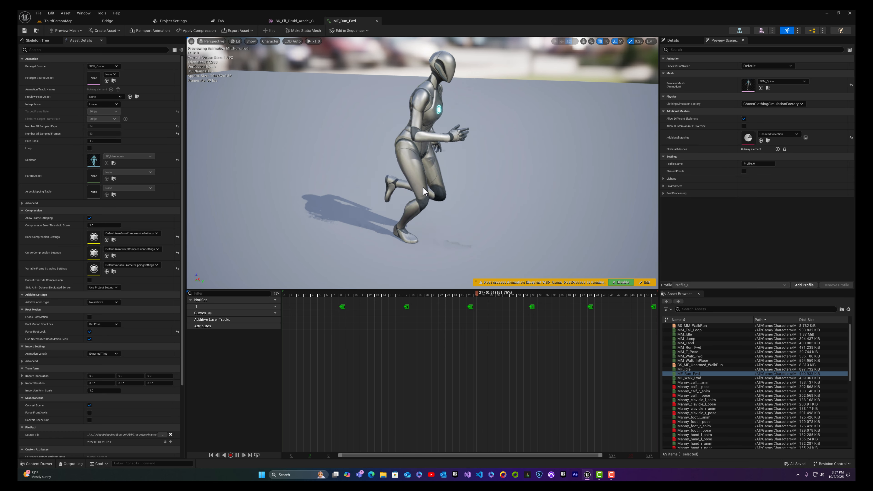
- Return to the ThirdPersonMap level and open the GhostLady_S3 folder in the project's Content root
{"action": "left_click", "coordinate": [67, 21]}
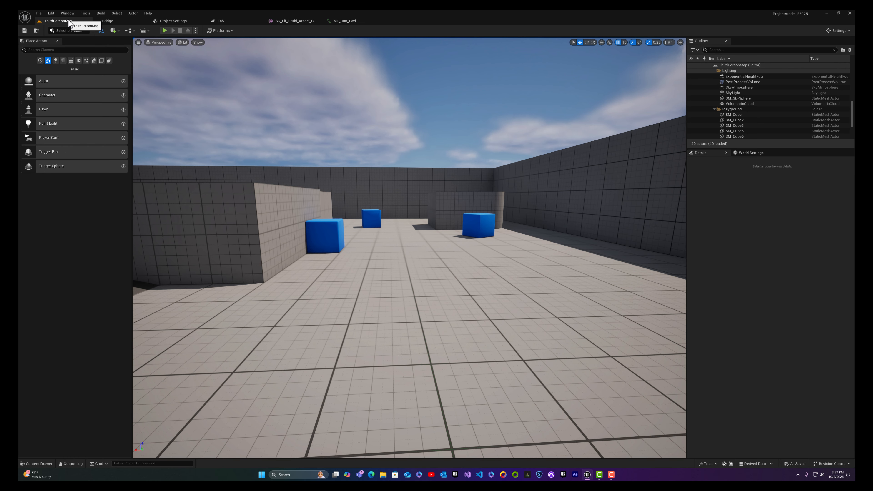
{"action": "left_click", "coordinate": [352, 384]}
{"action": "key", "text": "ctrl+space"}
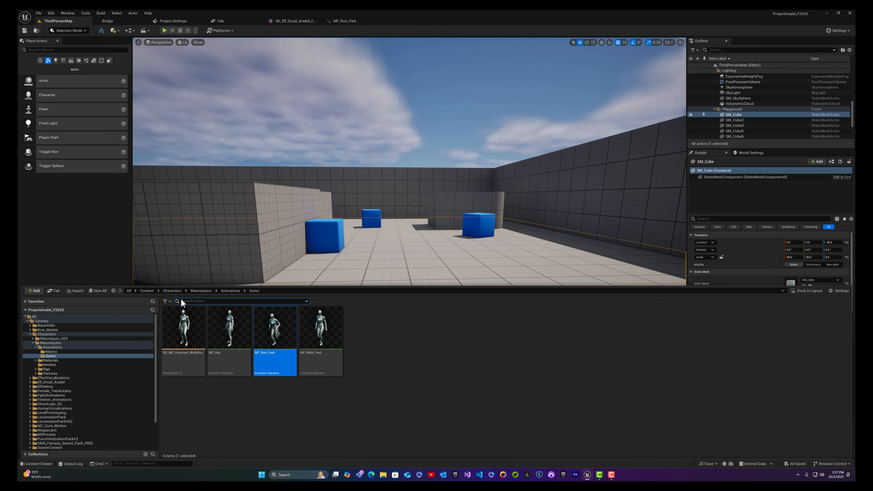
{"action": "left_click", "coordinate": [169, 291]}
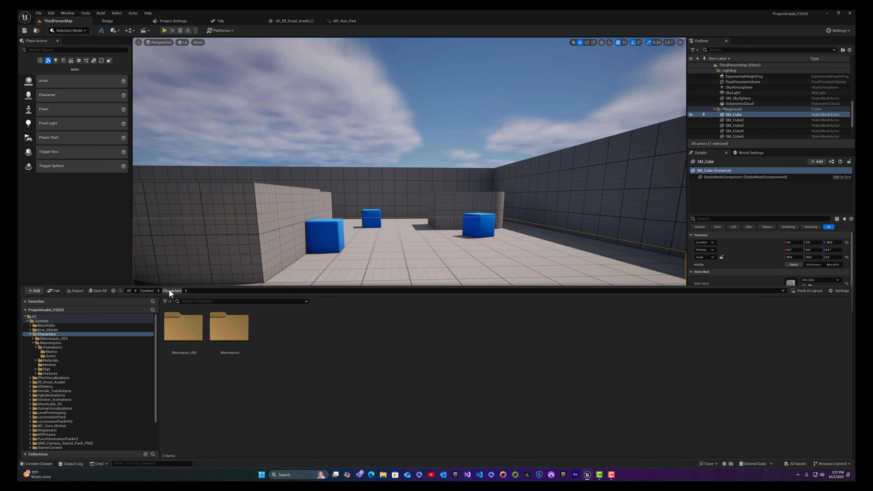
{"action": "left_click", "coordinate": [150, 292]}
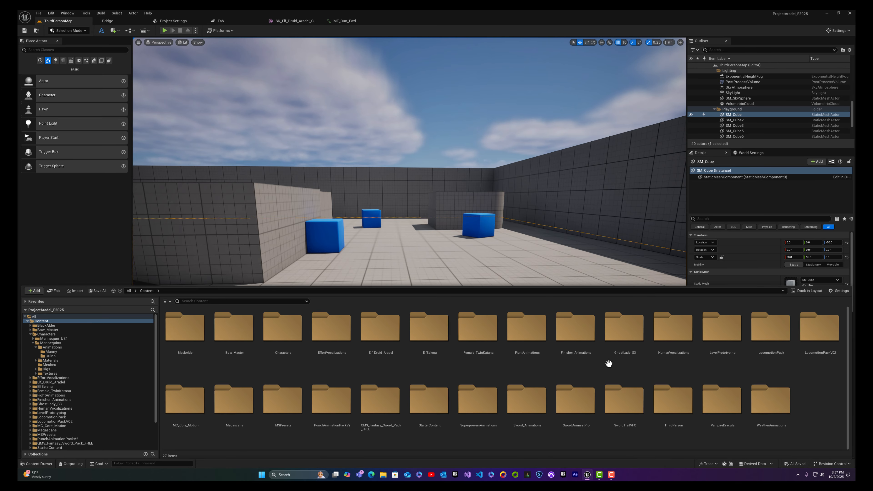
{"action": "left_click", "coordinate": [625, 333]}
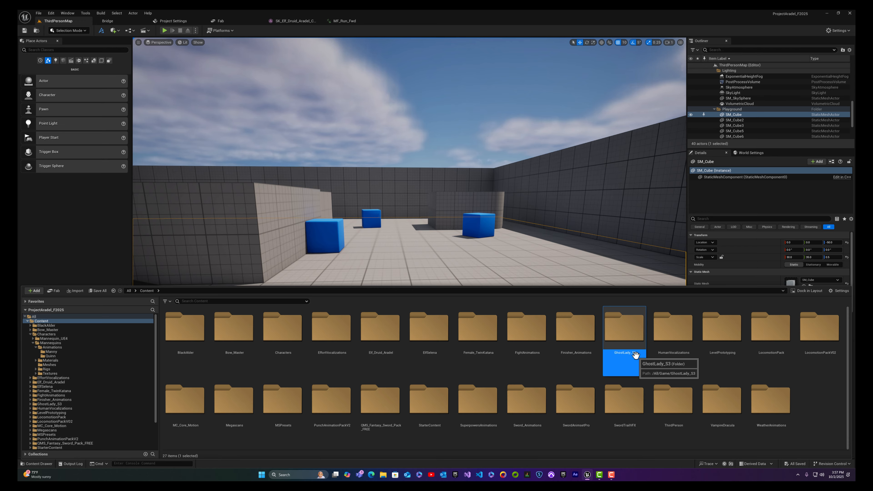
{"action": "double_click", "coordinate": [621, 333]}
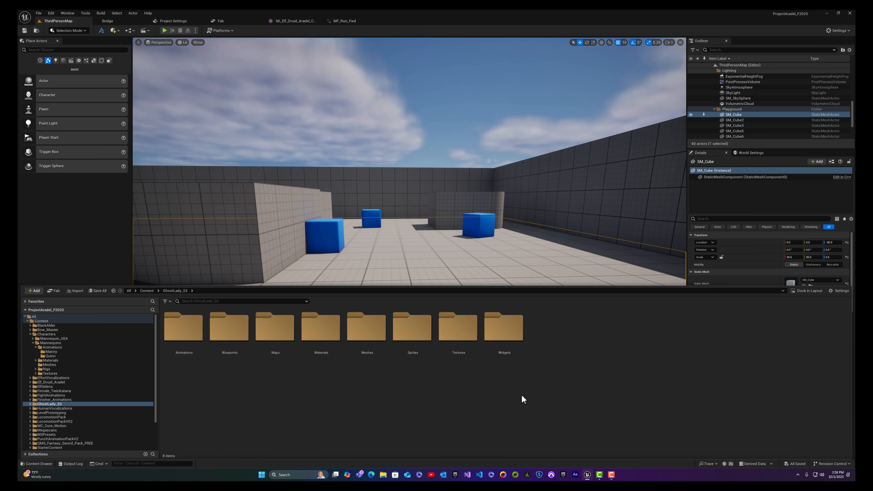
- Browse the GhostLady_S3 animation folders and open In-Place/MoveBasic
{"action": "double_click", "coordinate": [188, 327]}
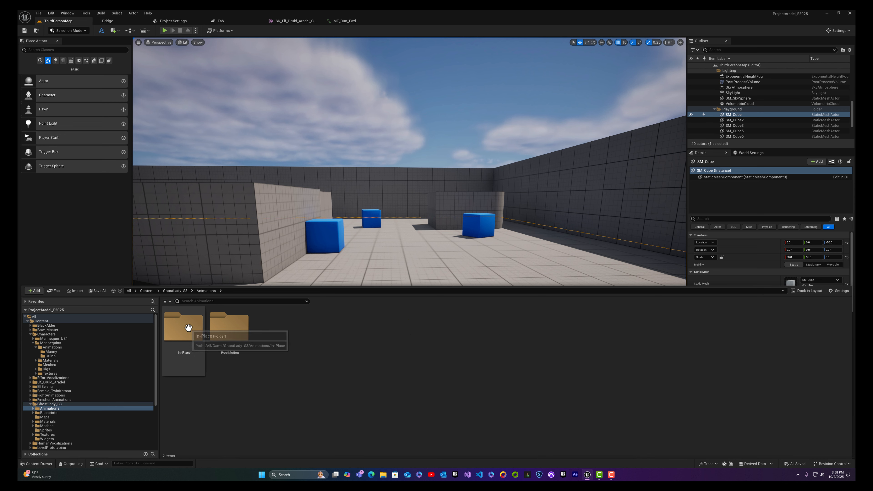
{"action": "left_click", "coordinate": [183, 363]}
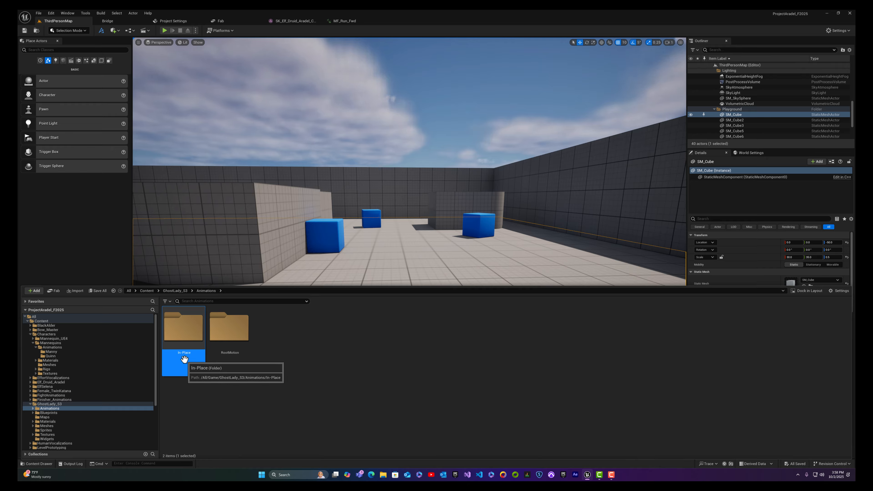
{"action": "left_click", "coordinate": [225, 349]}
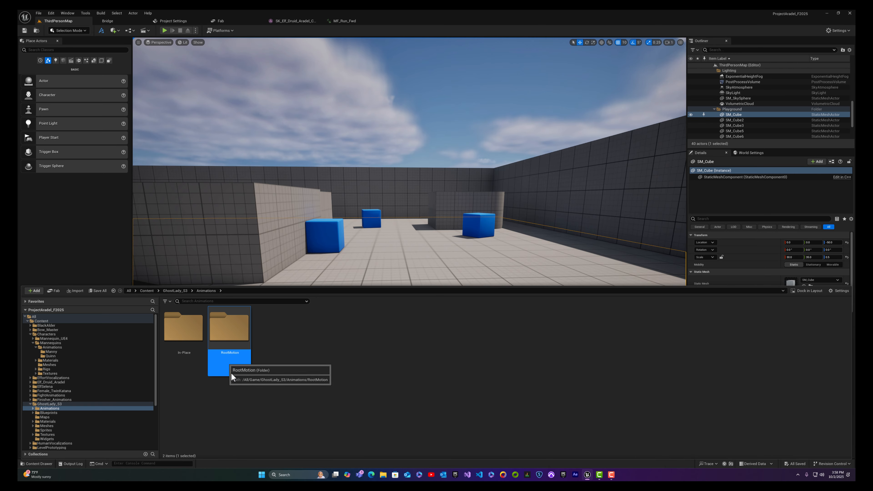
{"action": "left_click", "coordinate": [181, 361]}
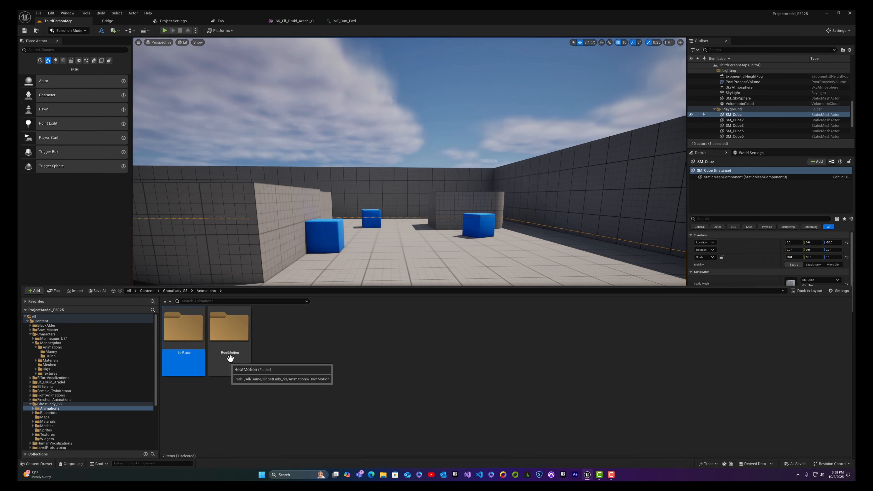
{"action": "double_click", "coordinate": [181, 360]}
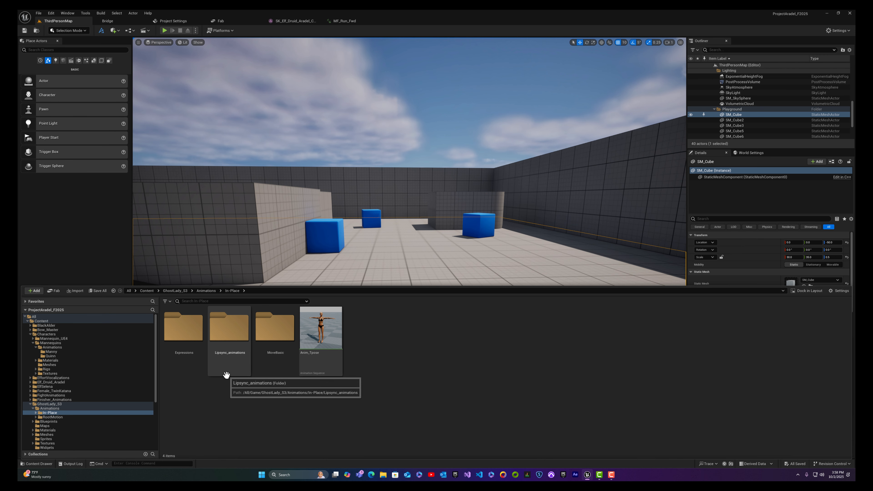
{"action": "left_click", "coordinate": [274, 334]}
{"action": "double_click", "coordinate": [274, 333]}
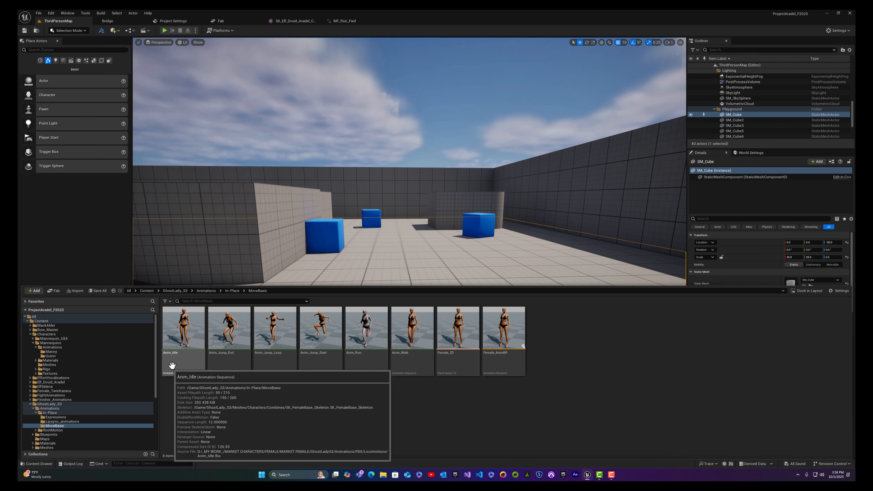
- Open the Anim_Idle sequence to check its preview, and preview Anim_Run and Anim_Walk in the same editor
{"action": "double_click", "coordinate": [179, 355]}
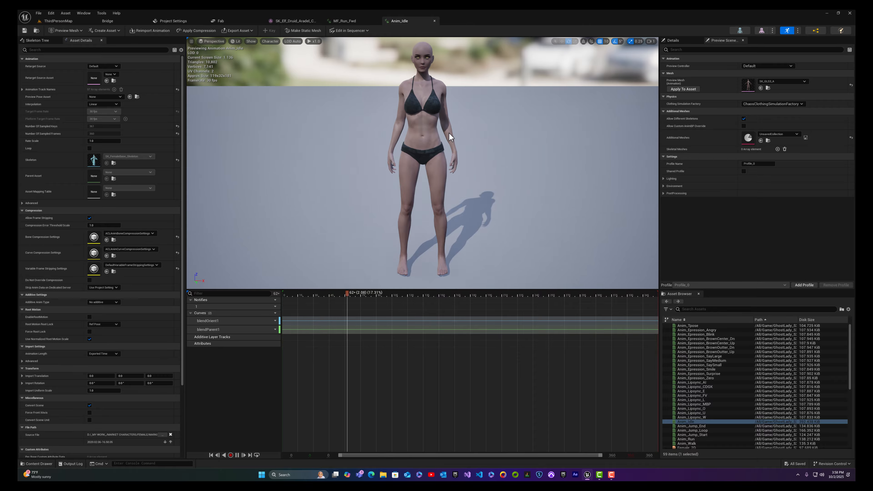
{"action": "mouse_move", "coordinate": [448, 143]}
{"action": "right_mouse_down"}
{"action": "mouse_move", "coordinate": [454, 148]}
{"action": "mouse_move", "coordinate": [451, 140]}
{"action": "right_mouse_up"}
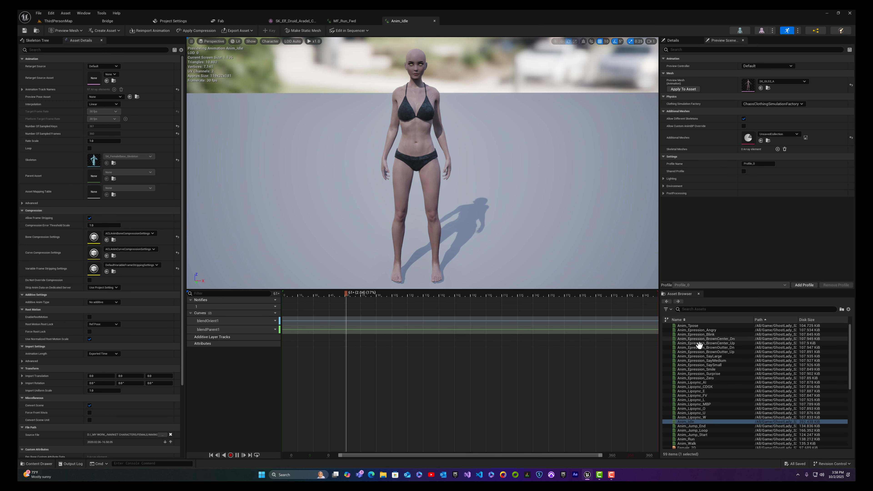
{"action": "scroll", "coordinate": [712, 402], "scroll_direction": "down", "scroll_amount": 2}
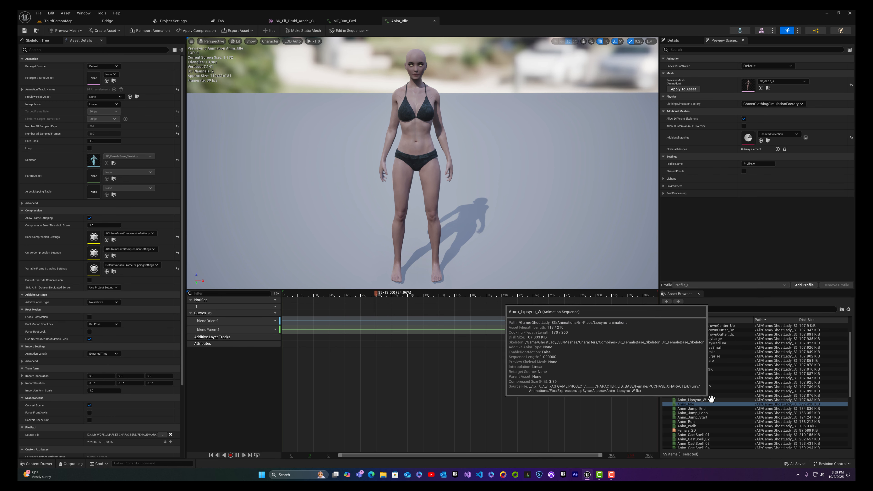
{"action": "left_click", "coordinate": [689, 422]}
{"action": "left_click", "coordinate": [689, 426]}
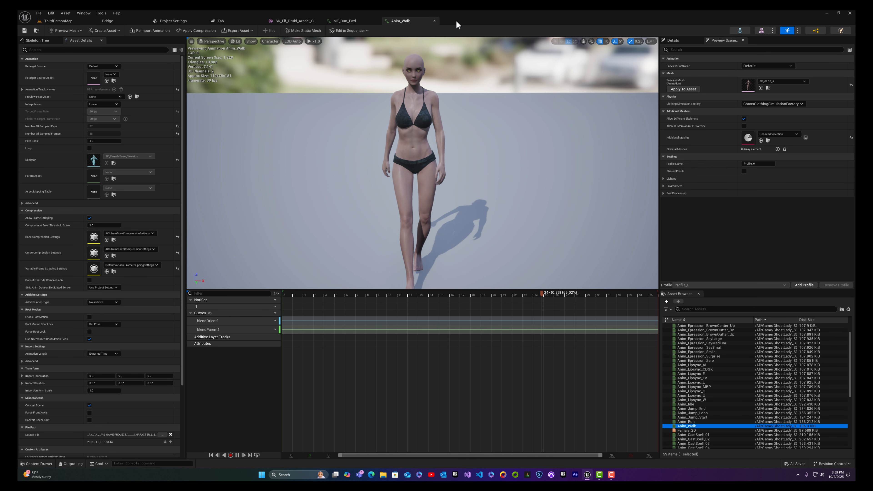
- Close the Anim_Walk, MF_Run_Fwd and Elf Druid Aradel mesh editors and return to the ThirdPersonMap level
{"action": "left_click", "coordinate": [435, 21]}
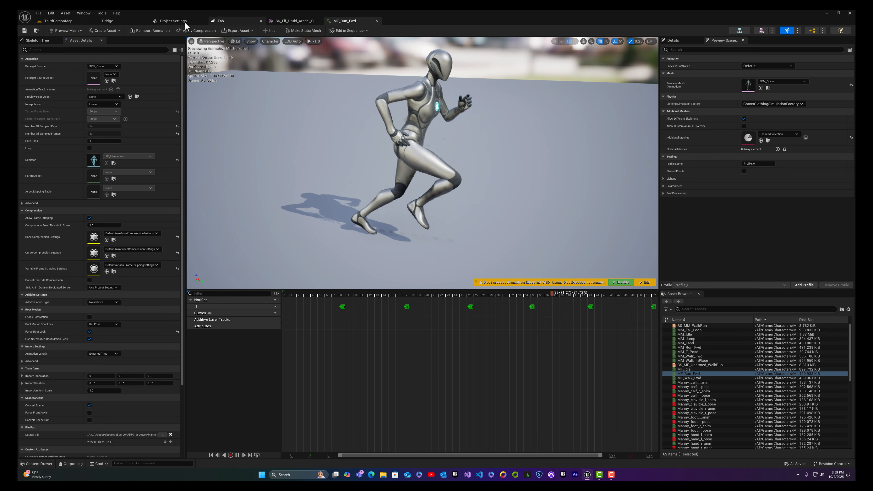
{"action": "left_click", "coordinate": [377, 21]}
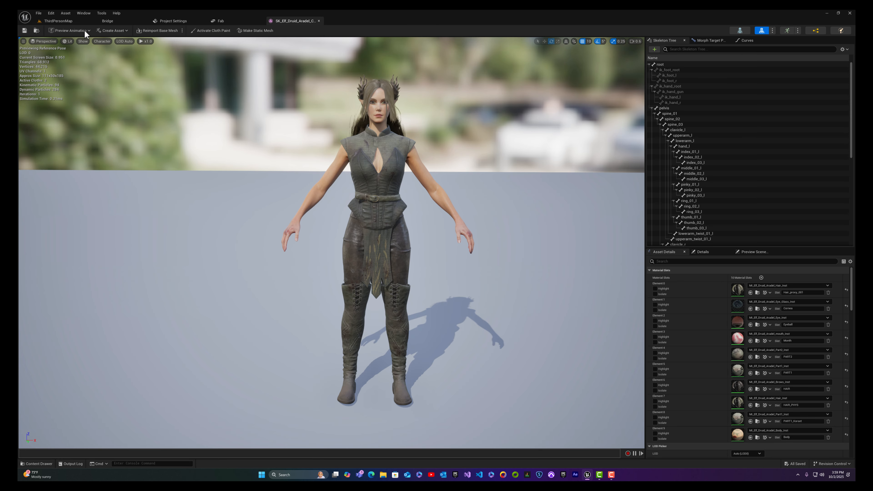
{"action": "left_click", "coordinate": [320, 21]}
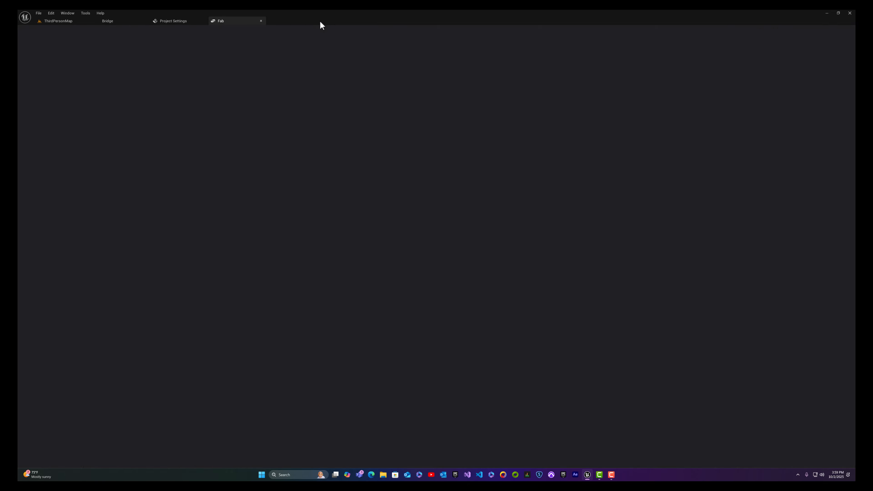
{"action": "left_click", "coordinate": [43, 20]}
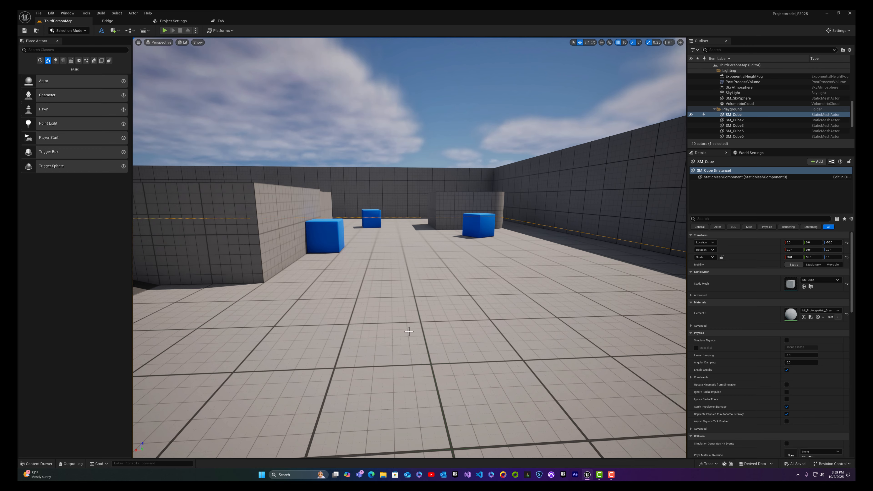
- Create a folder named RetargetedAnimations inside Content/Elf_Druid_Aradel
{"action": "key", "text": "ctrl+space"}
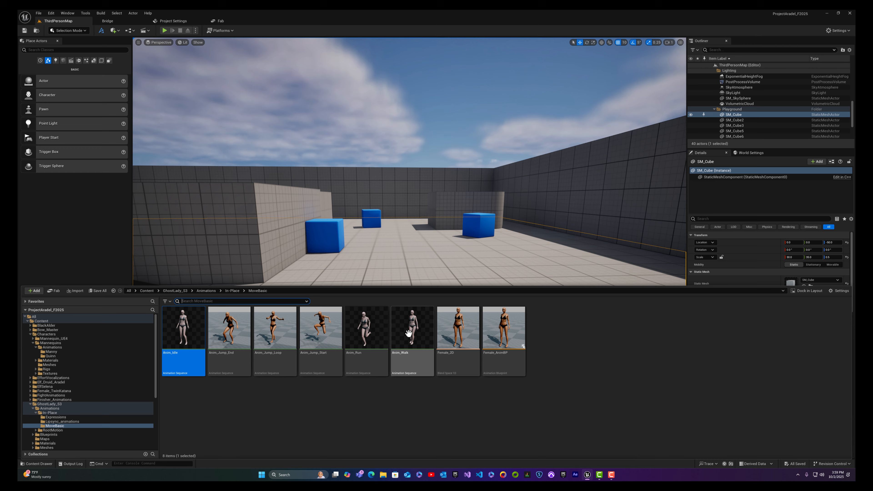
{"action": "left_click", "coordinate": [146, 291]}
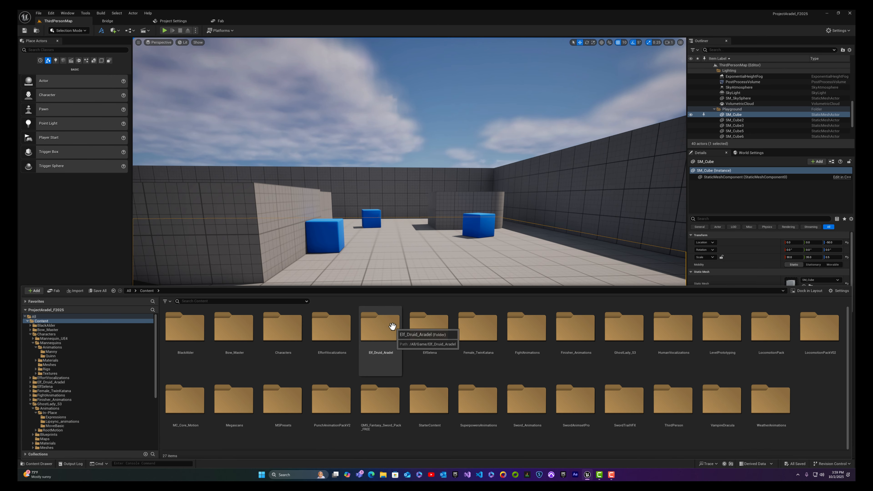
{"action": "left_click", "coordinate": [389, 332]}
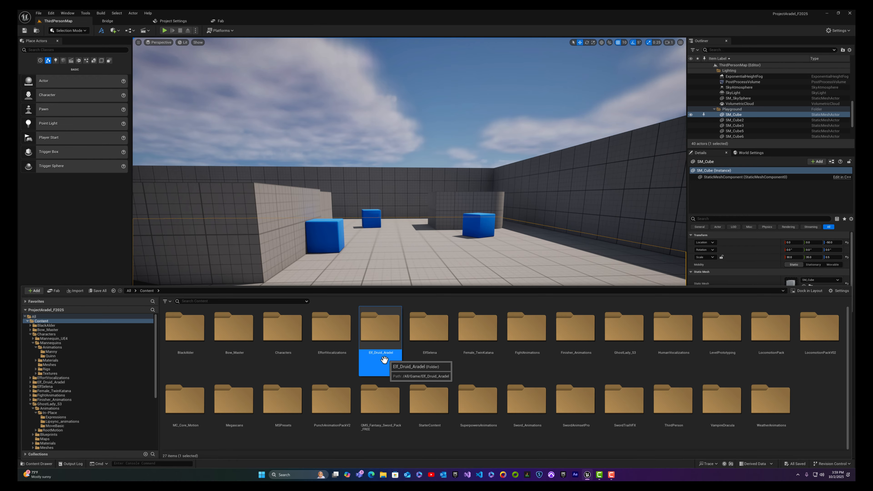
{"action": "double_click", "coordinate": [375, 359]}
{"action": "right_click", "coordinate": [420, 358]}
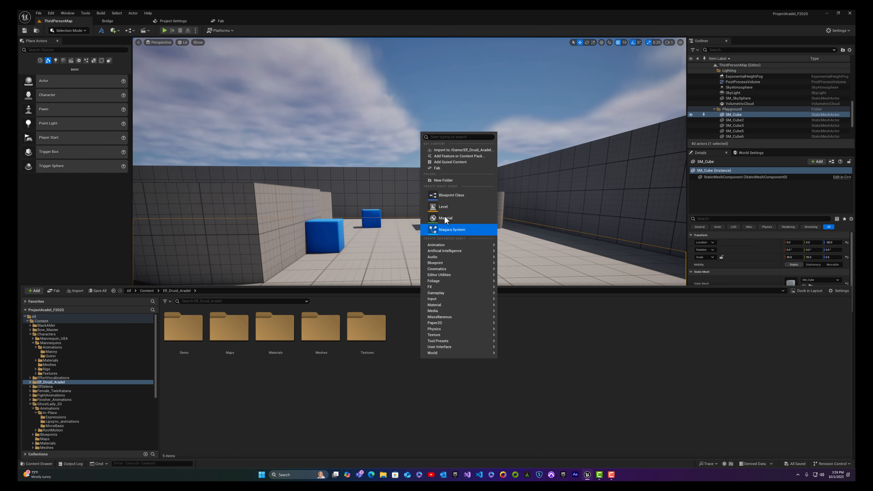
{"action": "left_click", "coordinate": [448, 180]}
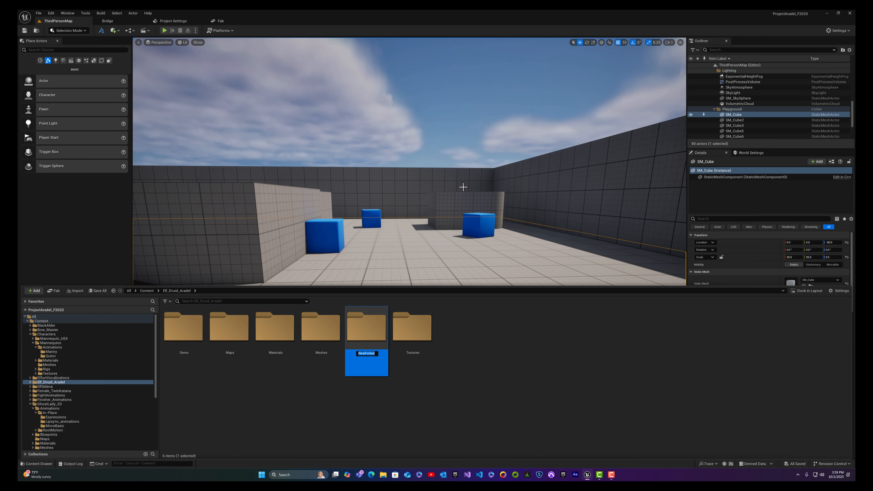
{"action": "type", "text": "Ret"}
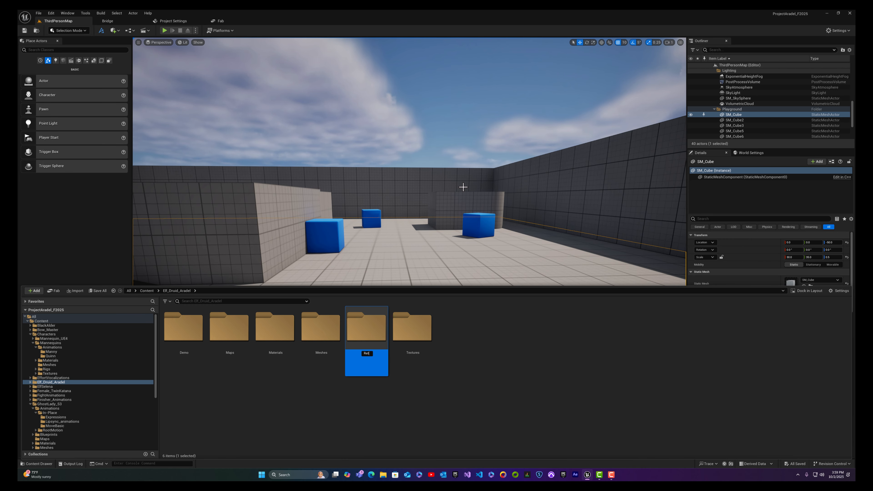
{"action": "type", "text": "argetedA"}
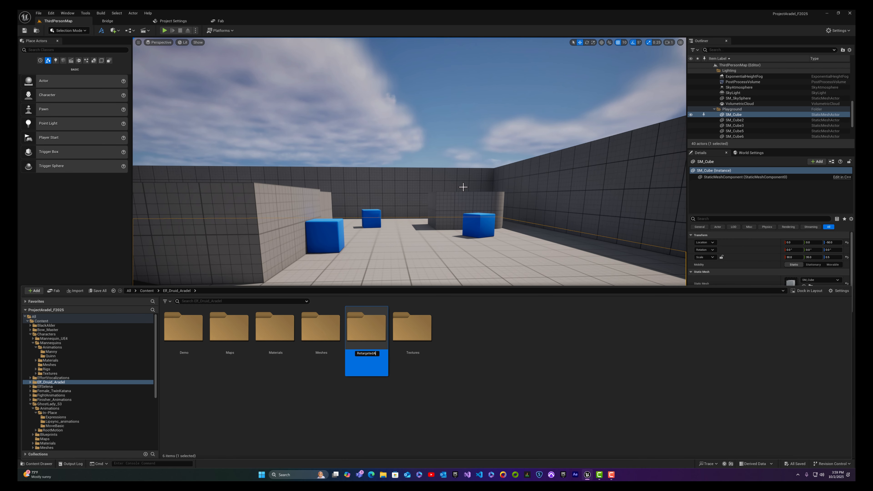
{"action": "type", "text": "nimations"}
{"action": "key", "text": "Return"}
- Create a subfolder named FromGhostLady inside the RetargetedAnimations folder
{"action": "double_click", "coordinate": [380, 325]}
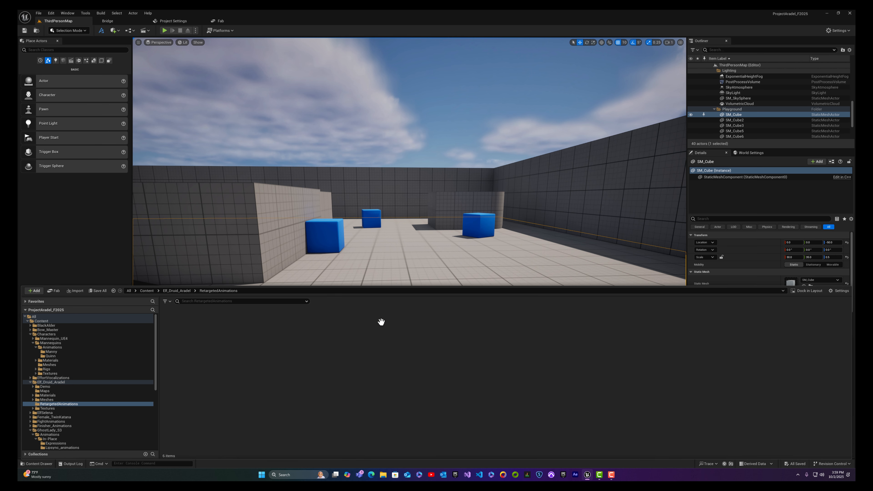
{"action": "right_click", "coordinate": [207, 382]}
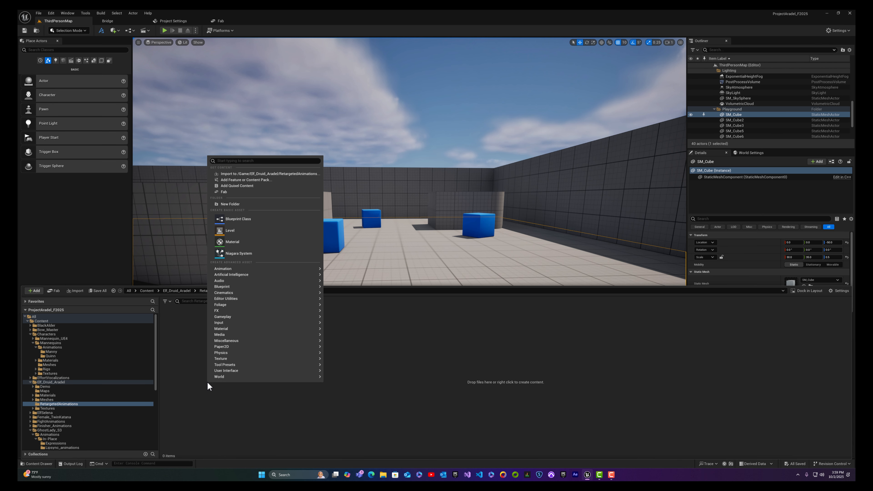
{"action": "left_click", "coordinate": [259, 204]}
{"action": "type", "text": "Fro"}
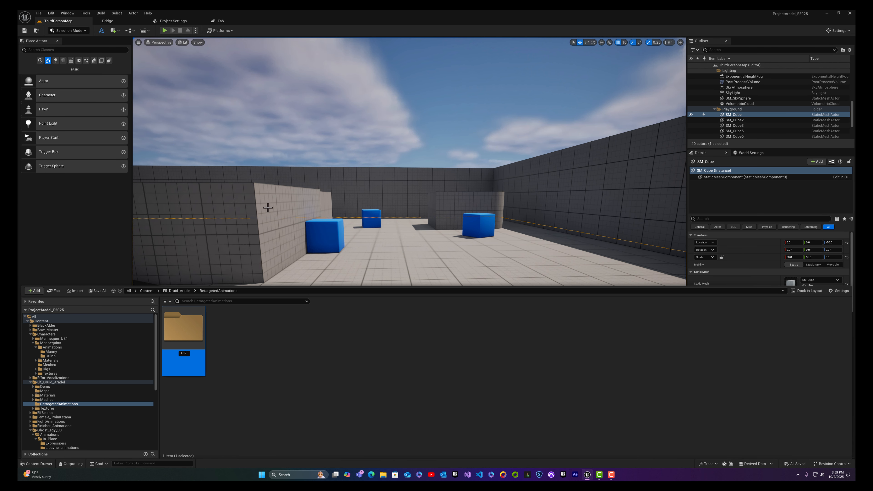
{"action": "type", "text": "mGhostLady"}
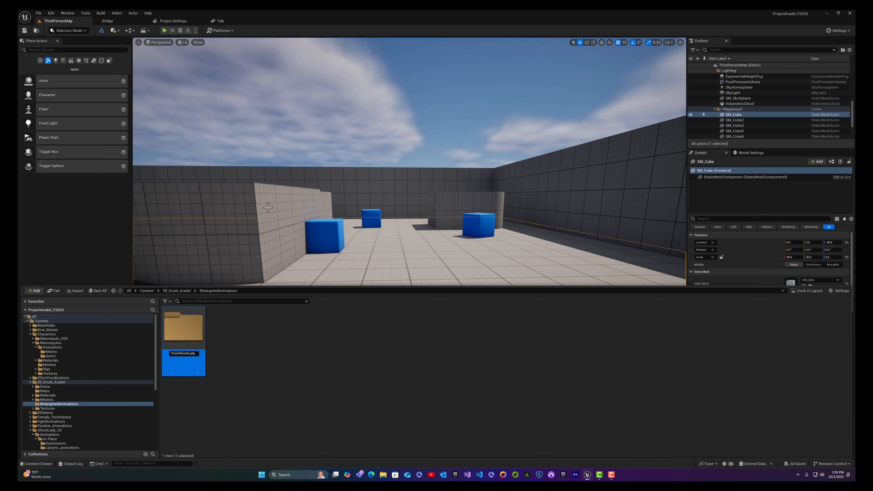
{"action": "key", "text": "Return"}
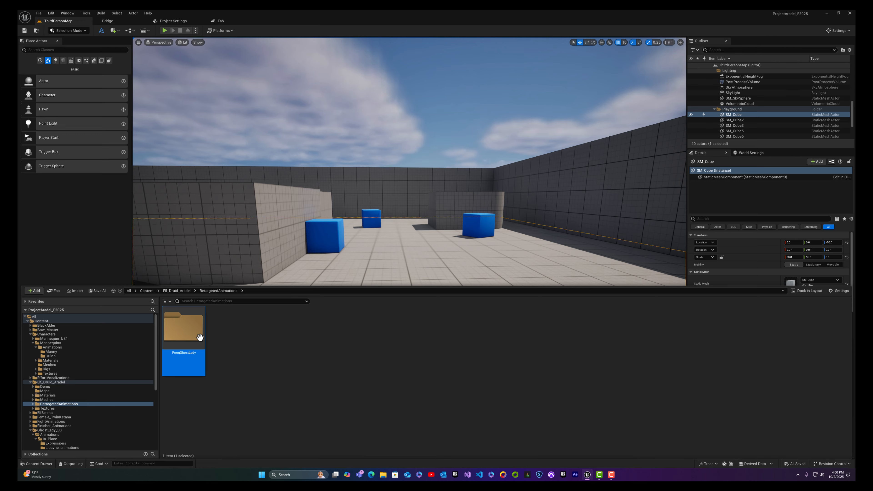
{"action": "left_click", "coordinate": [229, 356]}
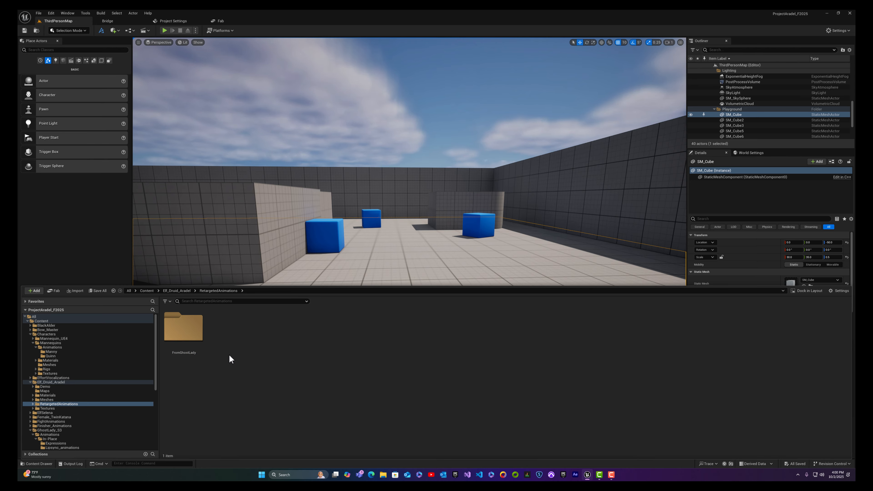
- Create a folder named Rigs inside the FromGhostLady folder
{"action": "left_click", "coordinate": [184, 361]}
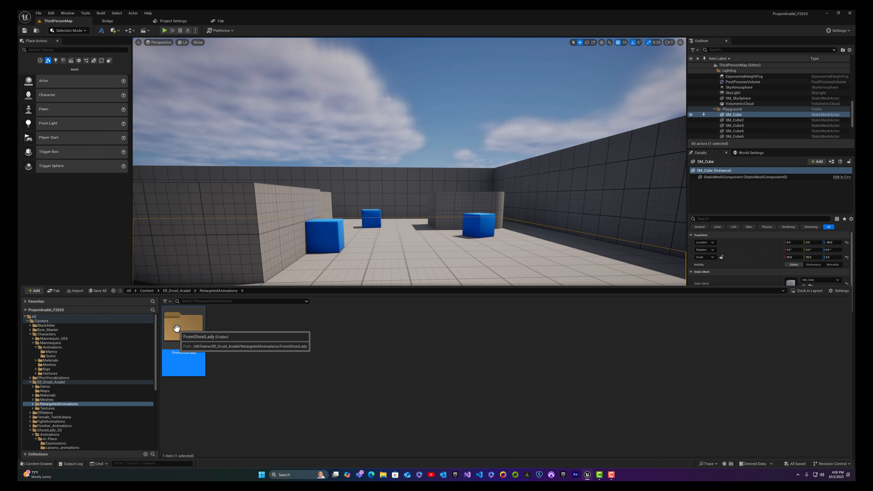
{"action": "double_click", "coordinate": [193, 329]}
{"action": "right_click", "coordinate": [186, 363]}
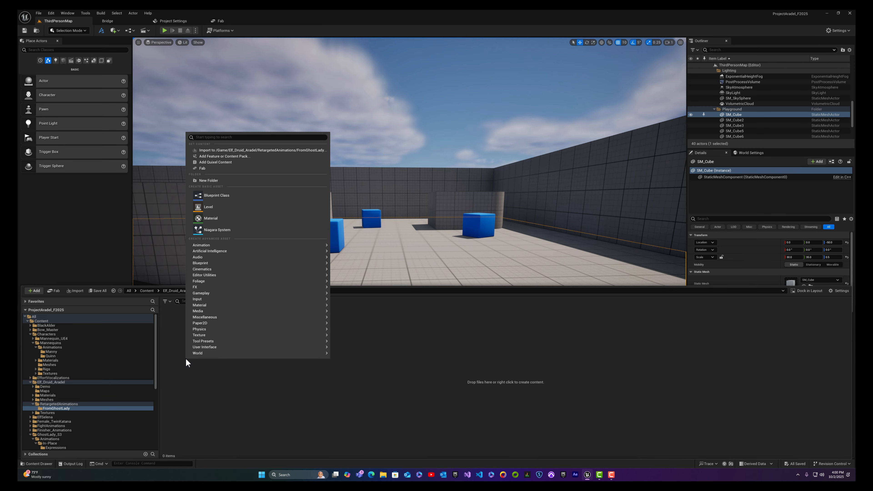
{"action": "left_click", "coordinate": [232, 182]}
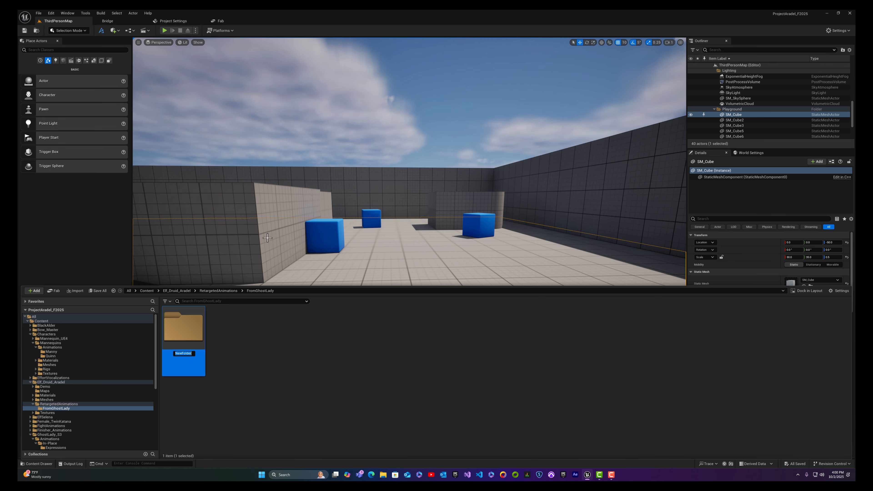
{"action": "type", "text": "Rigs"}
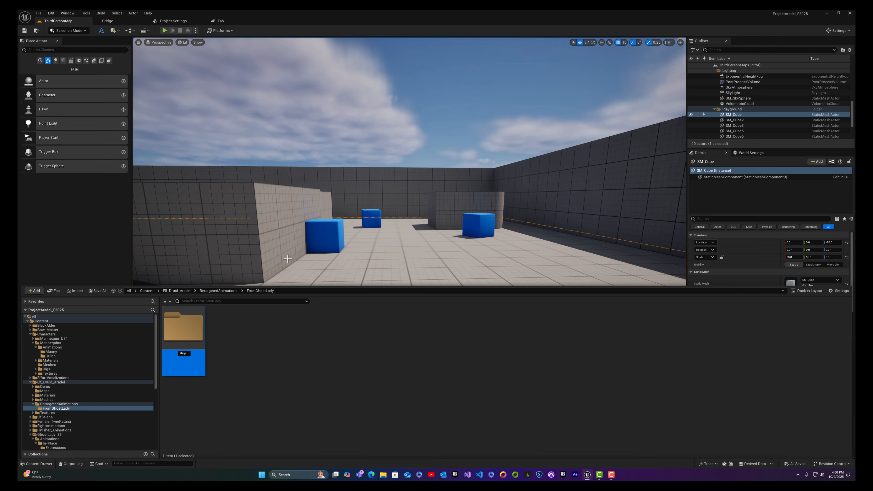
{"action": "key", "text": "Return"}
- Create a second folder named Animations inside FromGhostLady, alongside the Rigs folder
{"action": "right_click", "coordinate": [221, 378]}
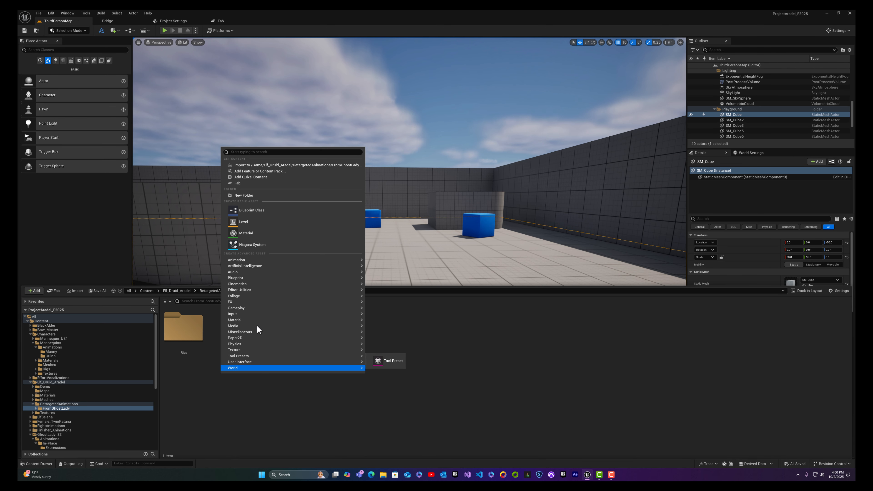
{"action": "left_click", "coordinate": [285, 207]}
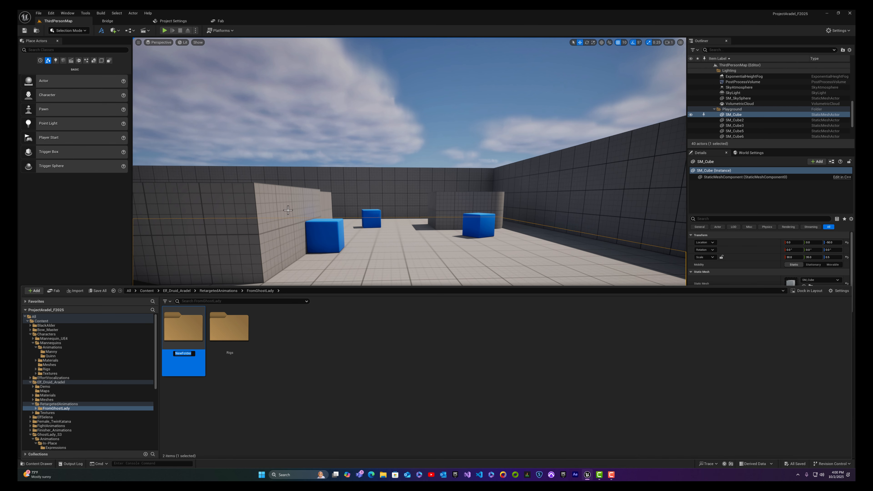
{"action": "type", "text": "Animations"}
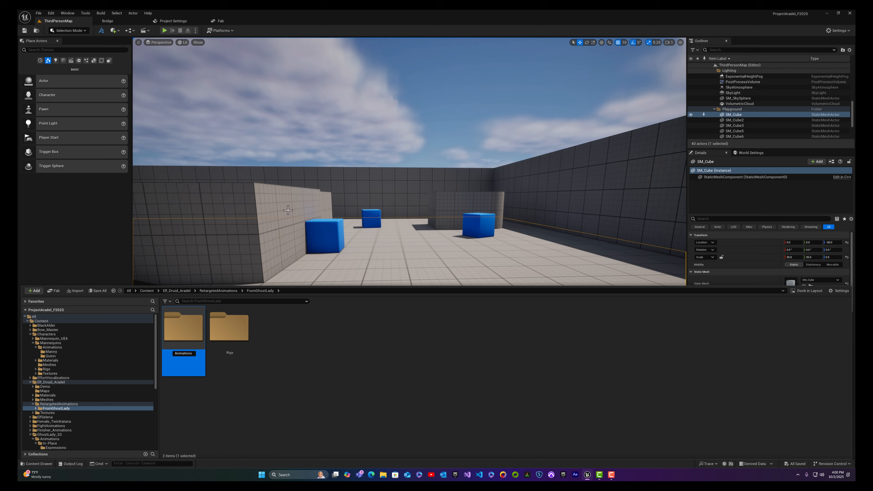
{"action": "key", "text": "Return"}
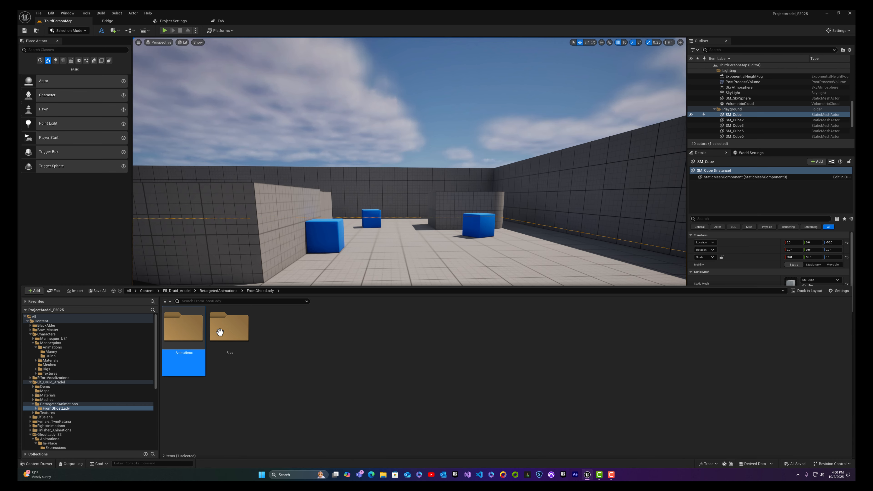
{"action": "left_click", "coordinate": [232, 333]}
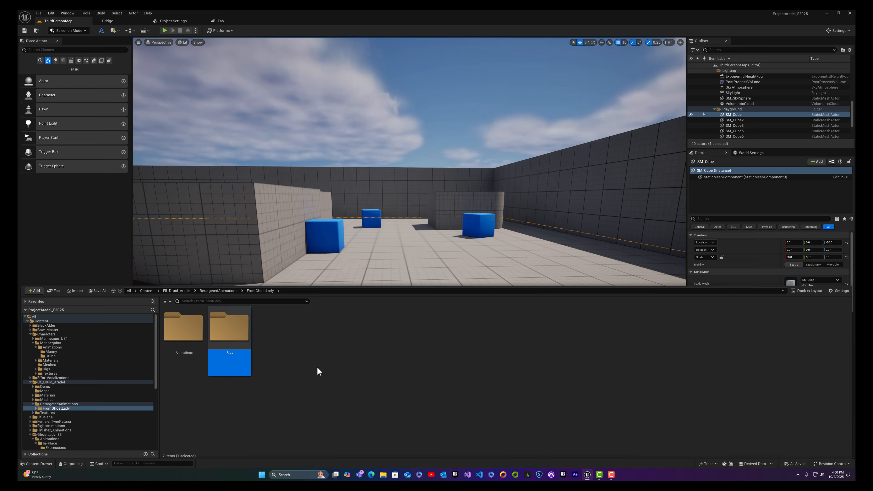
- Browse to the MoveBasic folder under Content/GhostLady_S3/Animations/In-Place
{"action": "left_click", "coordinate": [147, 292]}
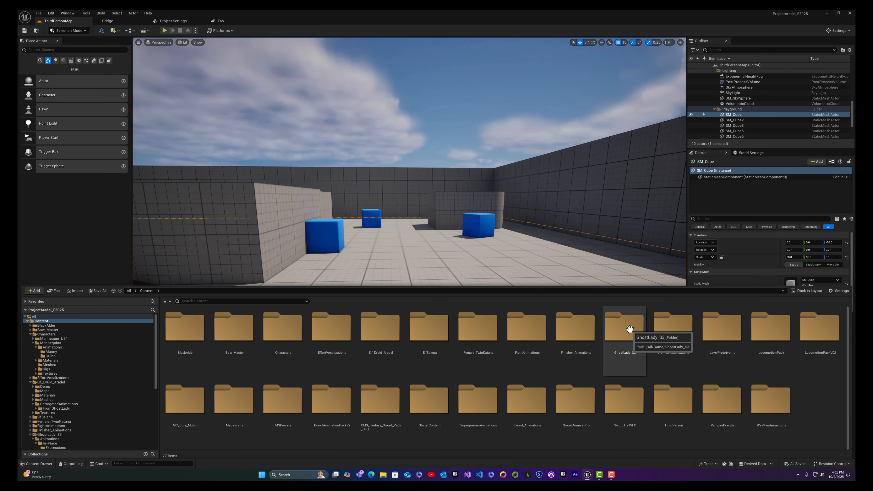
{"action": "left_click", "coordinate": [625, 360]}
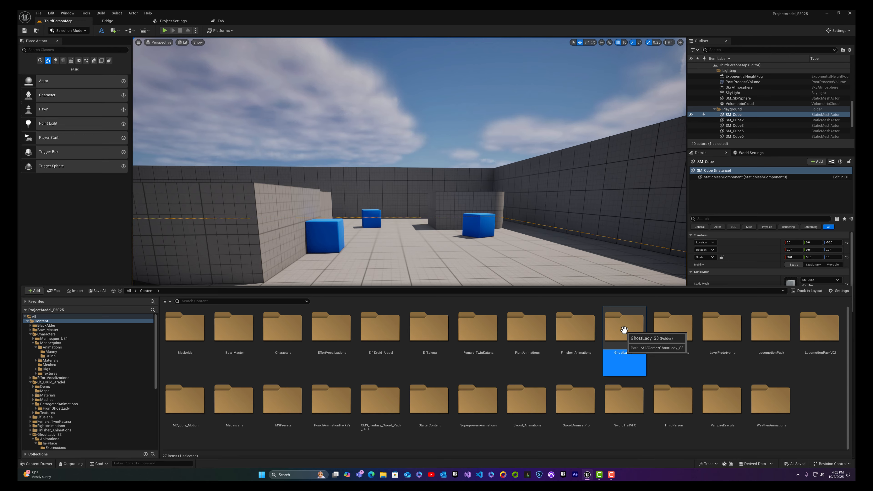
{"action": "double_click", "coordinate": [625, 344]}
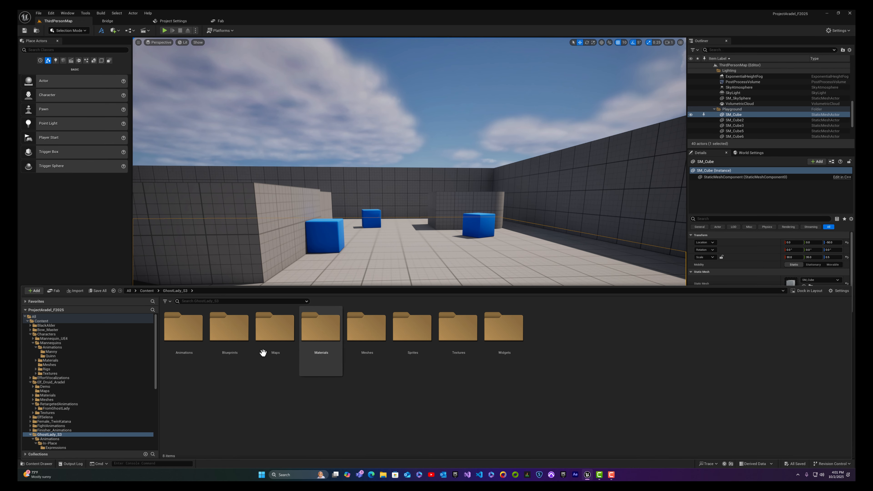
{"action": "double_click", "coordinate": [187, 333]}
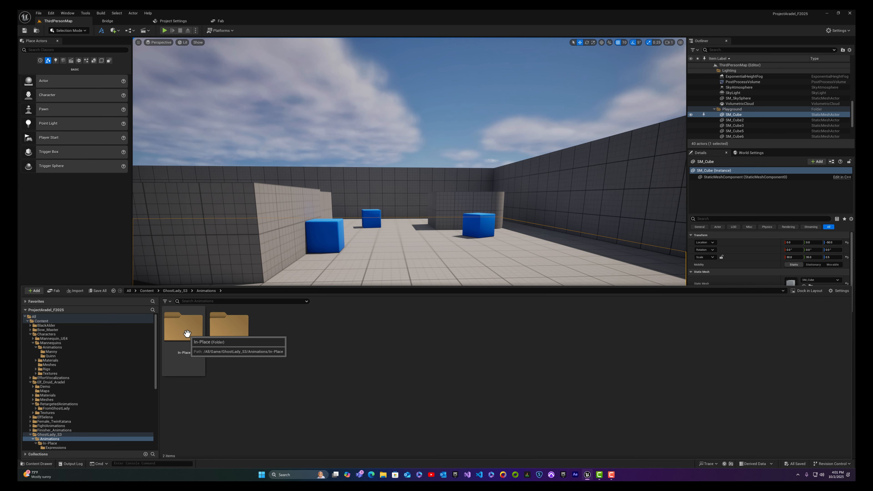
{"action": "double_click", "coordinate": [187, 333]}
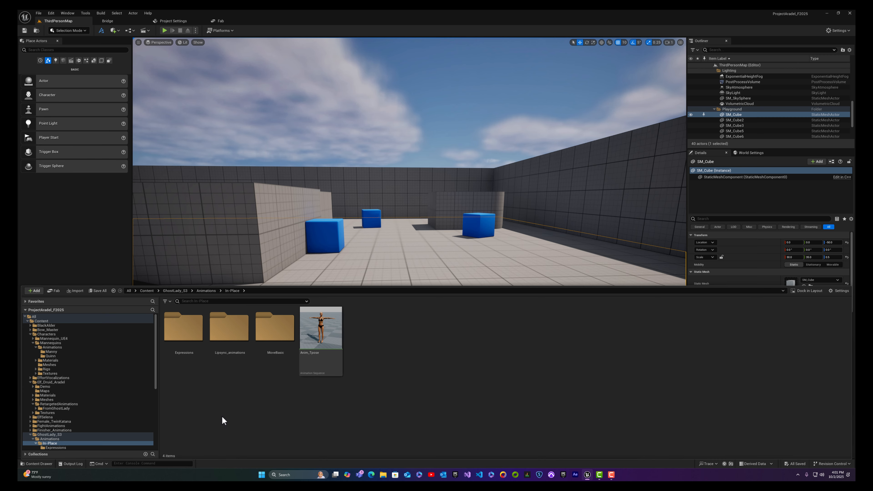
{"action": "double_click", "coordinate": [276, 334]}
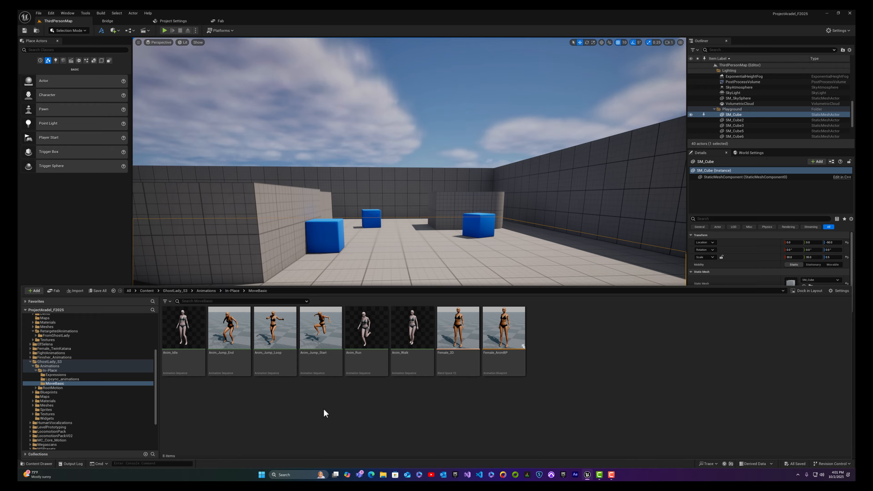
{"action": "left_click", "coordinate": [195, 365]}
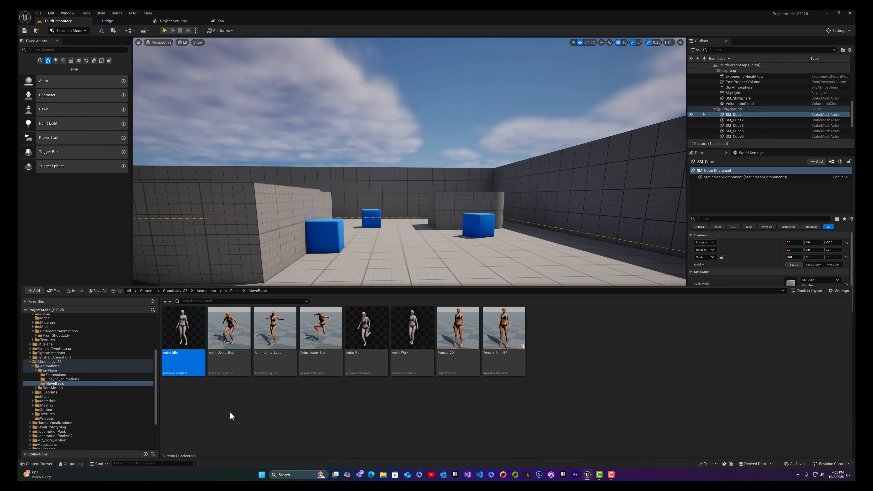
{"action": "right_click", "coordinate": [190, 366]}
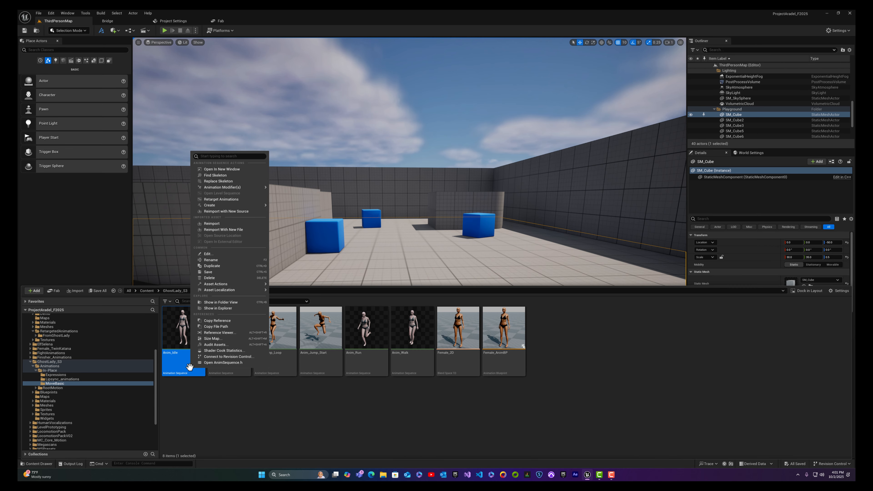
{"action": "left_click", "coordinate": [233, 200]}
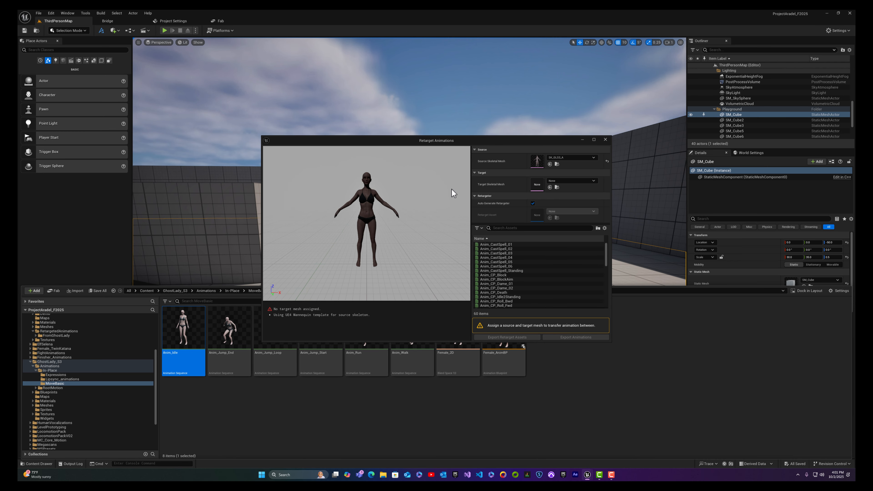
{"action": "left_click", "coordinate": [604, 140]}
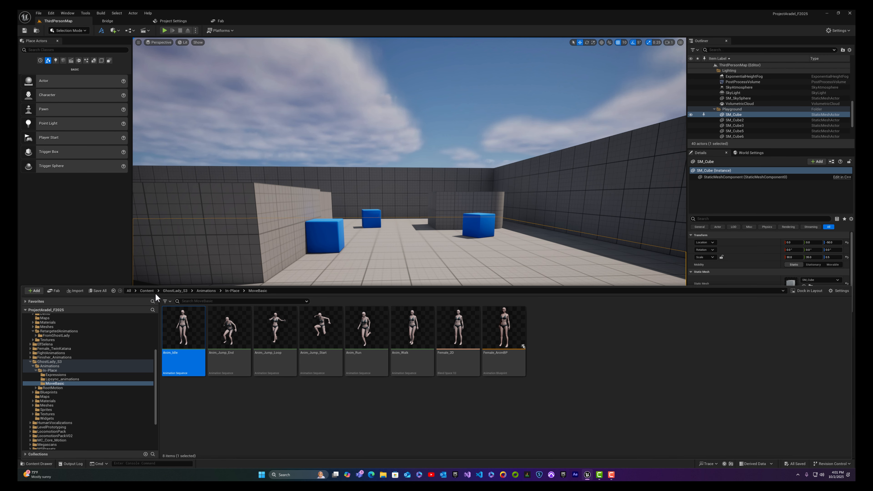
- Browse to the Meshes folder inside Content/Elf_Druid_Aradel
{"action": "left_click", "coordinate": [147, 292]}
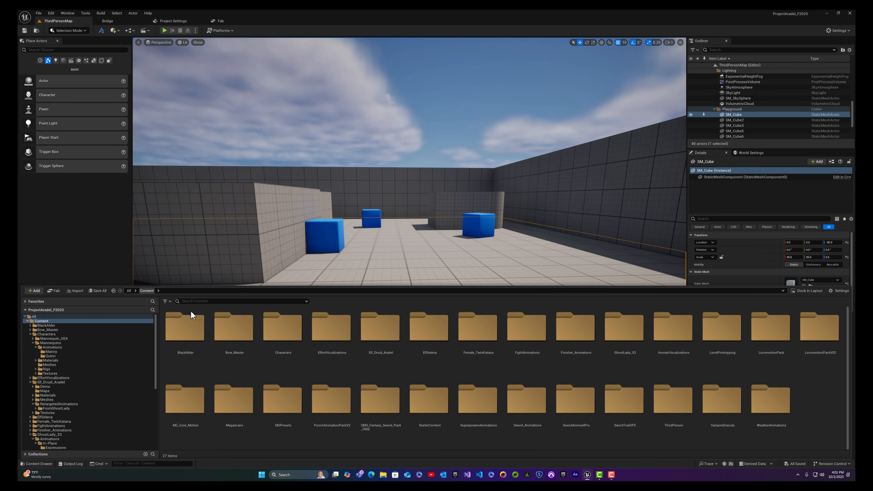
{"action": "left_click", "coordinate": [385, 331]}
{"action": "double_click", "coordinate": [386, 332]}
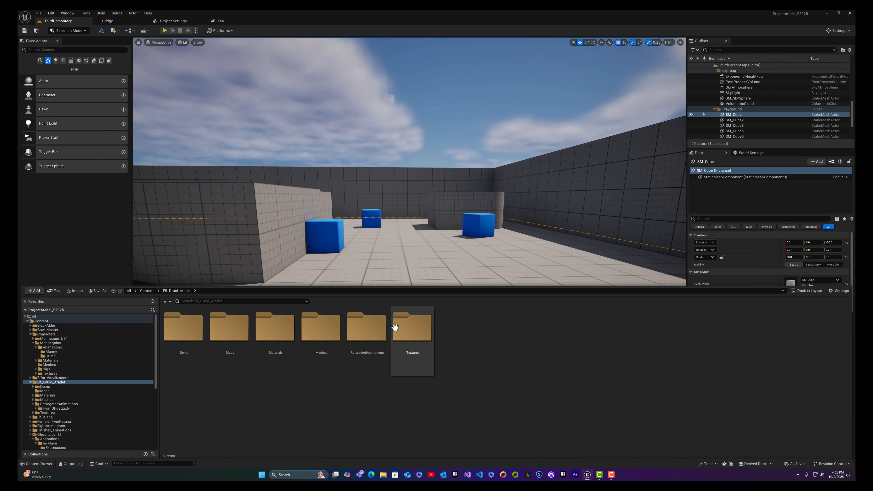
{"action": "double_click", "coordinate": [332, 334]}
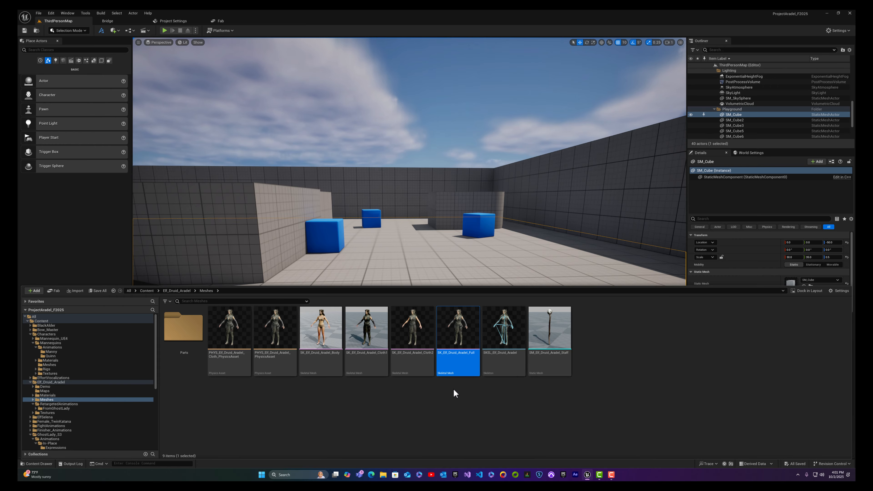
- Open the SK_Elf_Druid_Aradel_Cloth1 and SK_Elf_Druid_Aradel_Cloth2 skeletal meshes and dock the Cloth1 editor in the main window
{"action": "mouse_move", "coordinate": [462, 359]}
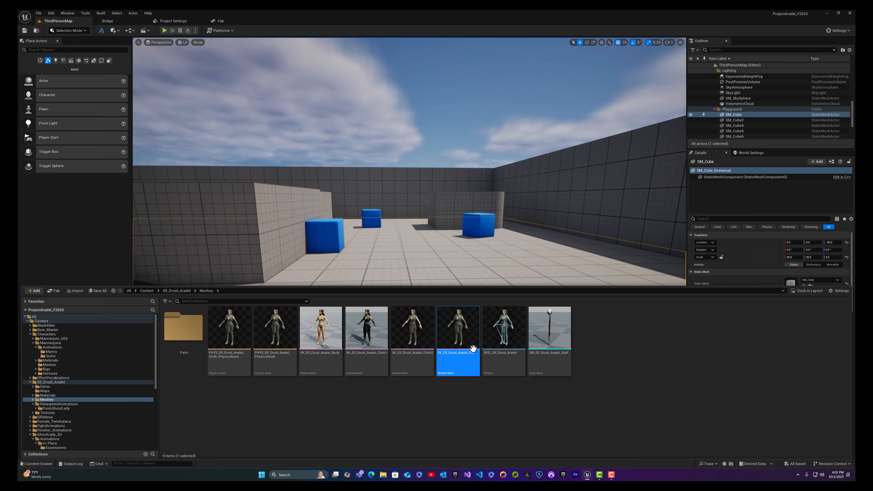
{"action": "left_click", "coordinate": [376, 351]}
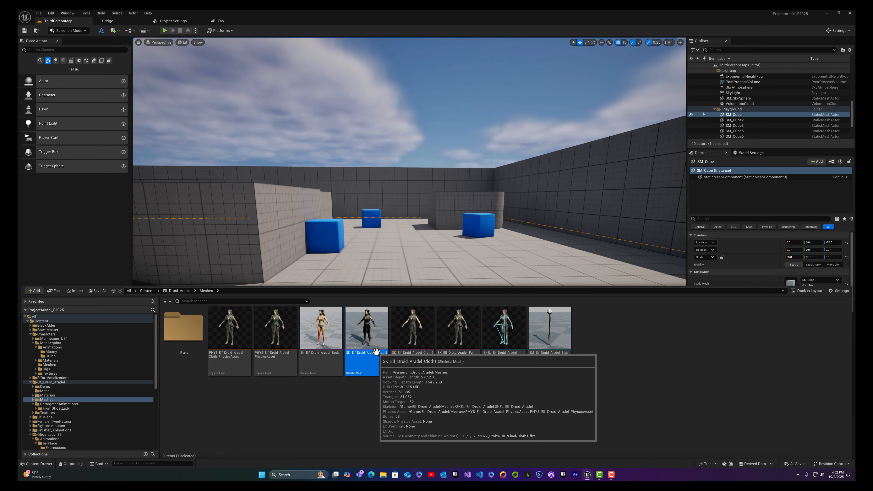
{"action": "double_click", "coordinate": [370, 363]}
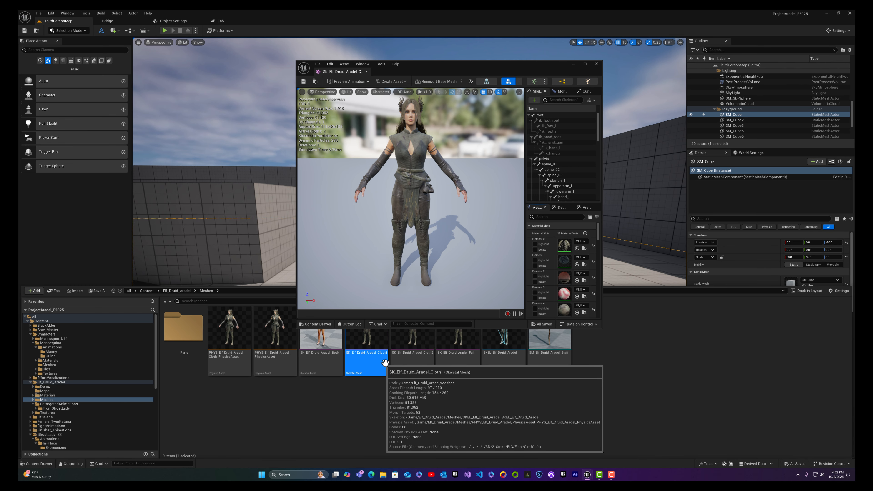
{"action": "left_click", "coordinate": [400, 363]}
{"action": "double_click", "coordinate": [401, 363]}
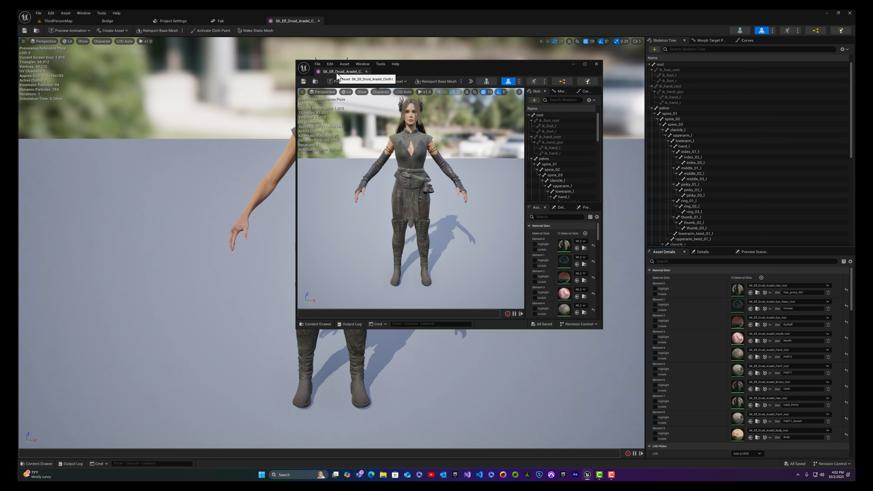
{"action": "left_click_drag", "start_coordinate": [341, 72], "coordinate": [347, 21]}
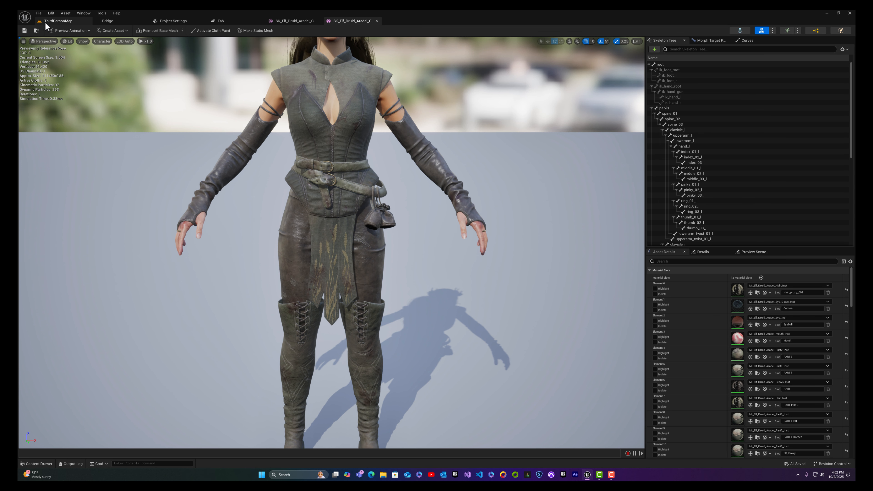
- Return to the ThirdPersonMap level and open the SK_Elf_Druid_Aradel_Full skeletal mesh from the Meshes folder
{"action": "left_click", "coordinate": [58, 21]}
{"action": "key", "text": "ctrl+space"}
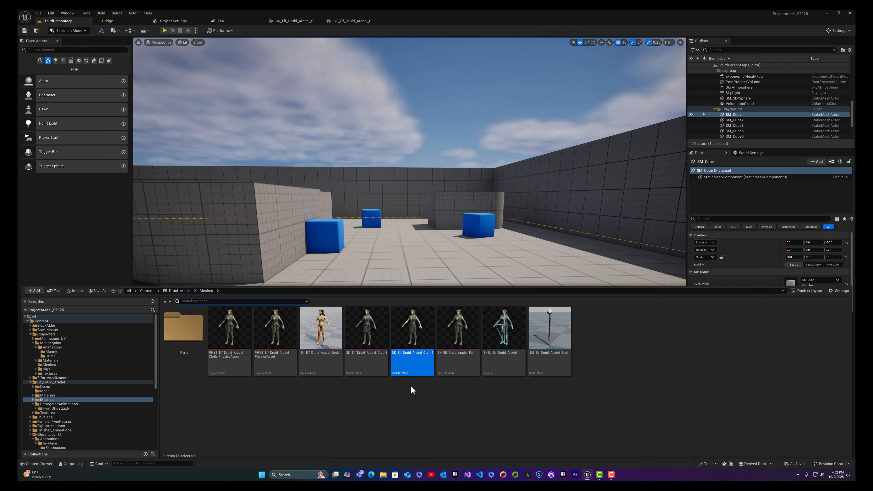
{"action": "double_click", "coordinate": [463, 362]}
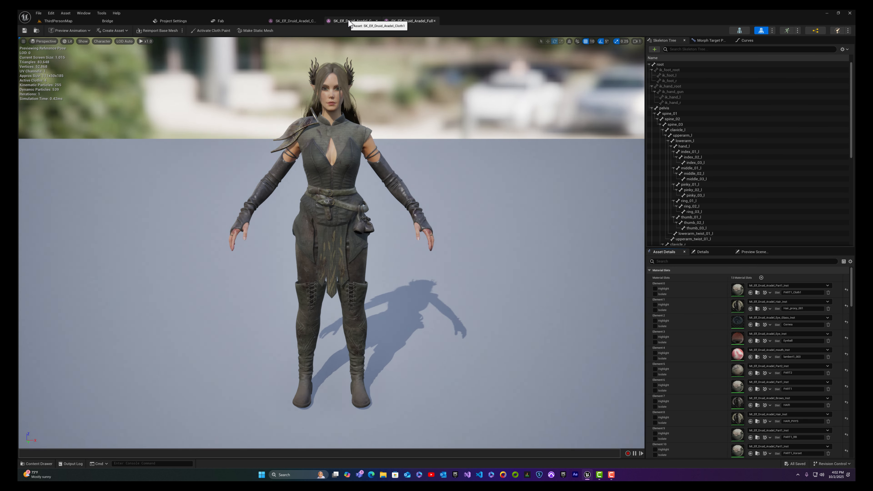
- Compare the outfits of the Cloth1, Cloth2 and Full Elf Druid Aradel meshes, ending on Cloth1
{"action": "left_click", "coordinate": [352, 21]}
{"action": "scroll", "coordinate": [365, 94], "scroll_direction": "down", "scroll_amount": 5}
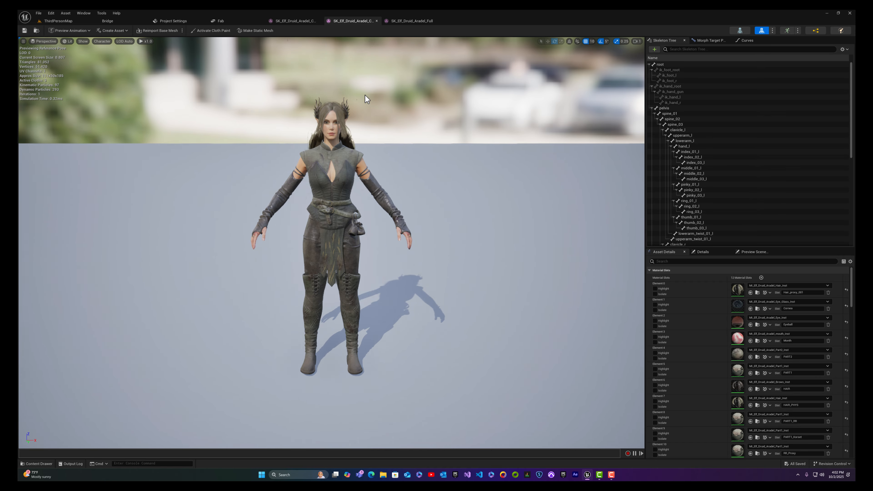
{"action": "scroll", "coordinate": [366, 94], "scroll_direction": "up", "scroll_amount": 3}
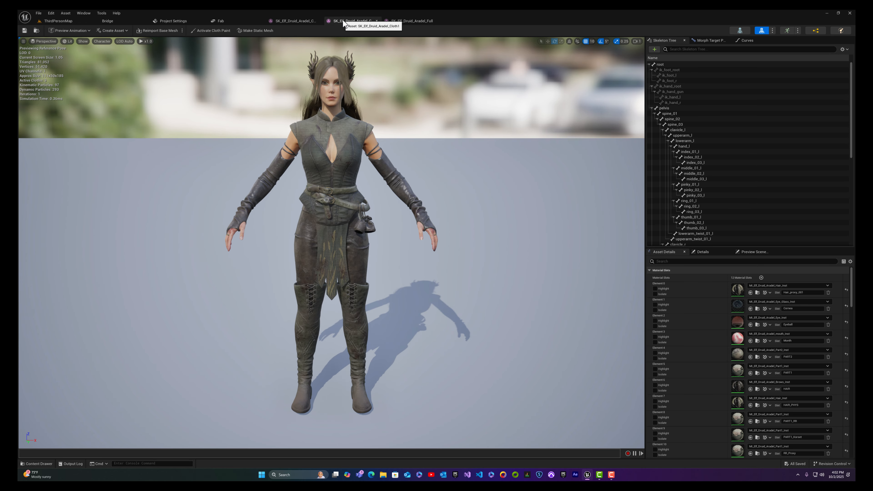
{"action": "left_click", "coordinate": [300, 21]}
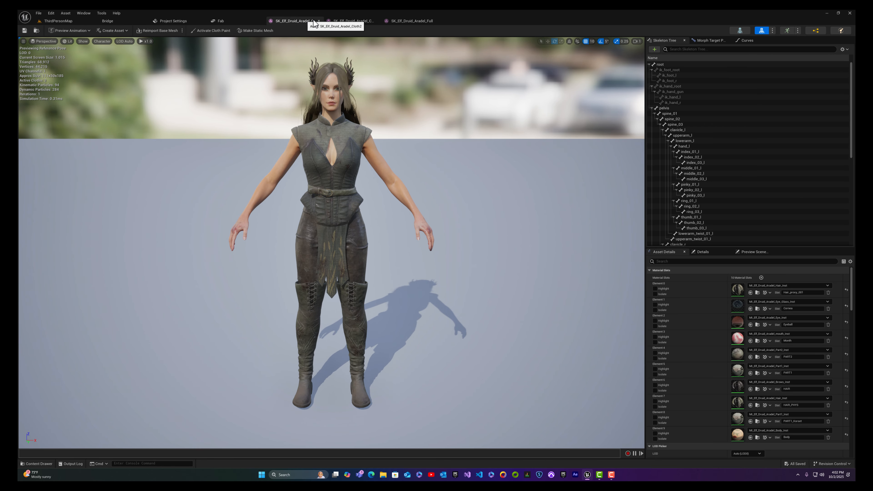
{"action": "left_click", "coordinate": [354, 21]}
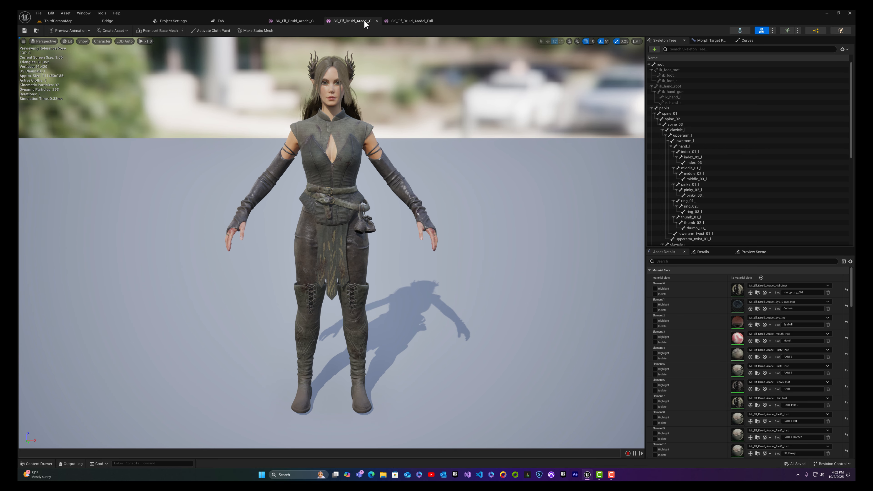
{"action": "left_click", "coordinate": [413, 24]}
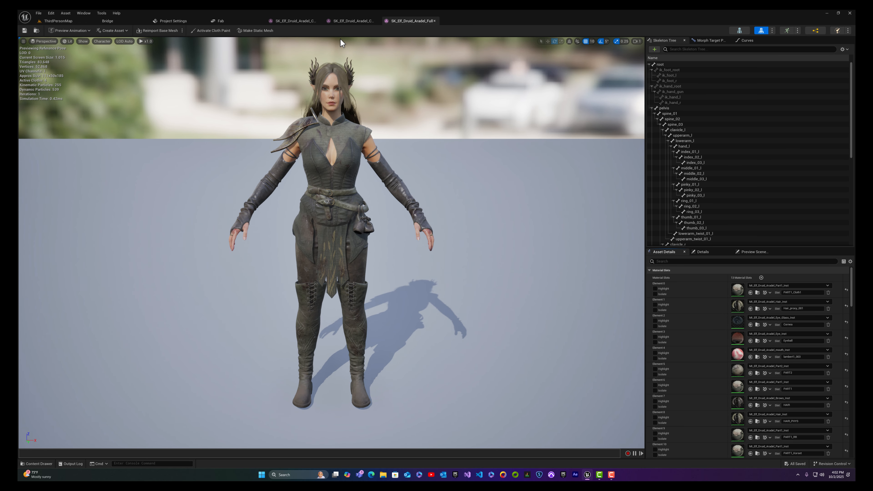
{"action": "left_click", "coordinate": [356, 21]}
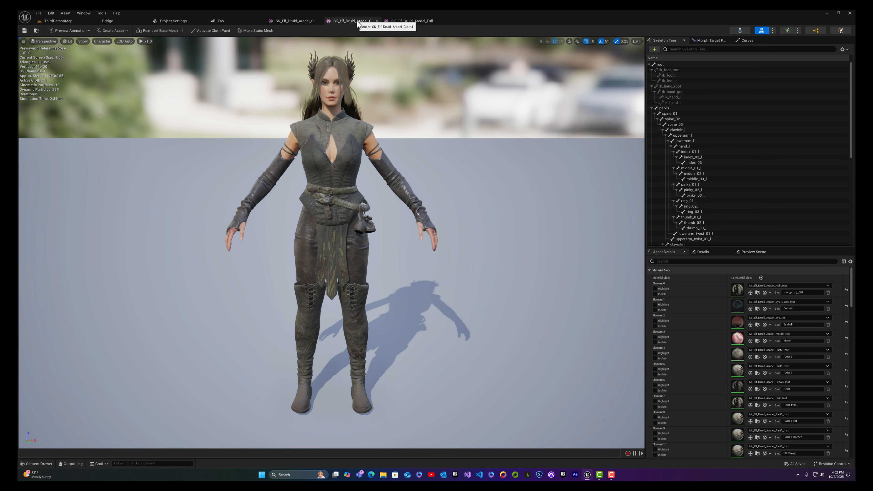
- Compare the Elf Druid Aradel outfit on the Full mesh with the one on the adjacent Cloth mesh
{"action": "left_click", "coordinate": [408, 21]}
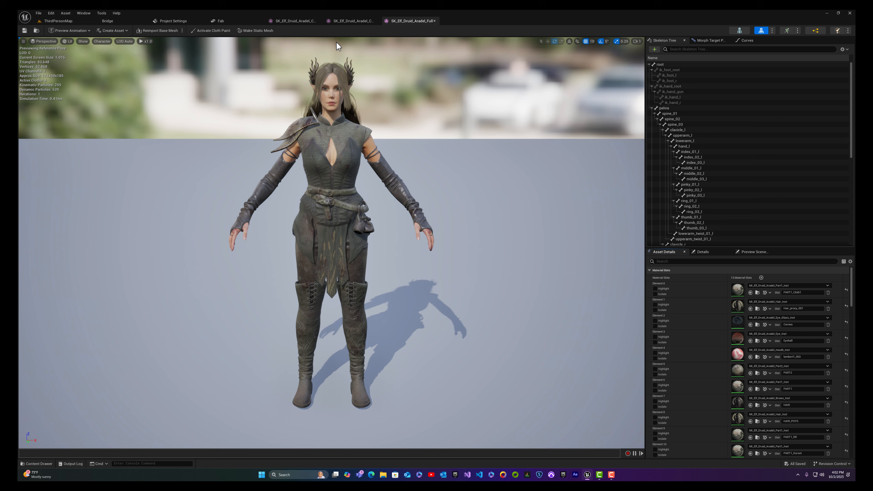
{"action": "left_click", "coordinate": [349, 22]}
{"action": "left_click", "coordinate": [403, 21]}
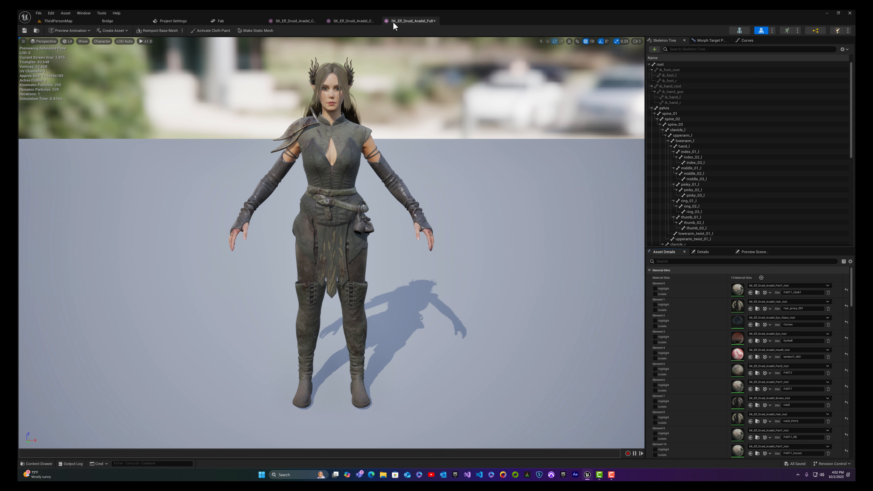
- Close the three Elf Druid Aradel skeletal mesh editors and return to the ThirdPersonMap level
{"action": "left_click", "coordinate": [320, 20]}
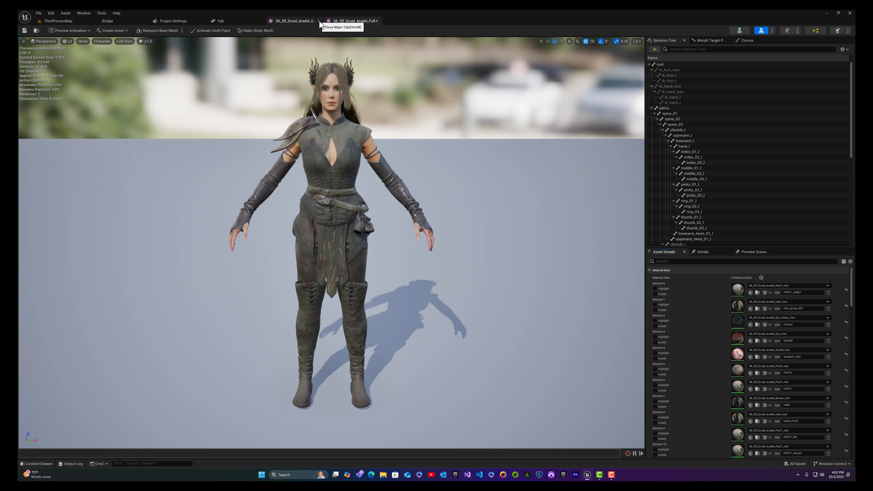
{"action": "left_click", "coordinate": [319, 20]}
{"action": "left_click", "coordinate": [320, 20]}
{"action": "left_click", "coordinate": [61, 21]}
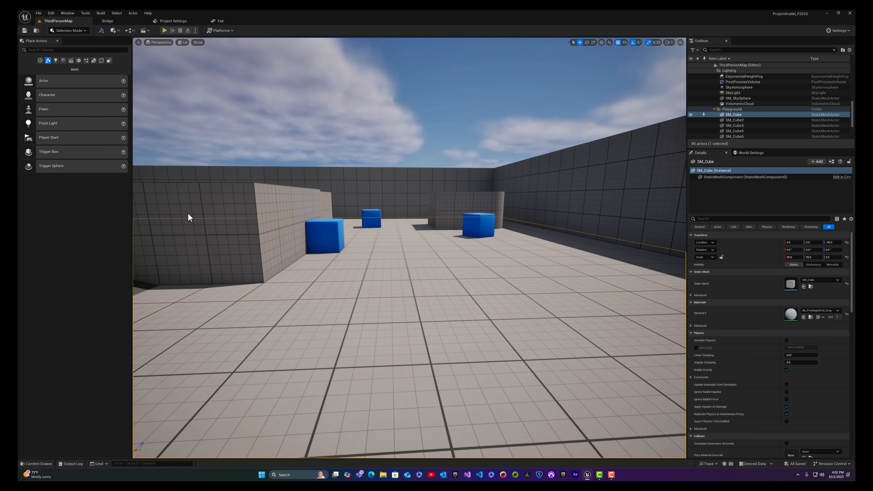
- Browse to the GhostLady_S3/Animations/In-Place/MoveBasic folder in the project content
{"action": "key", "text": "ctrl+space"}
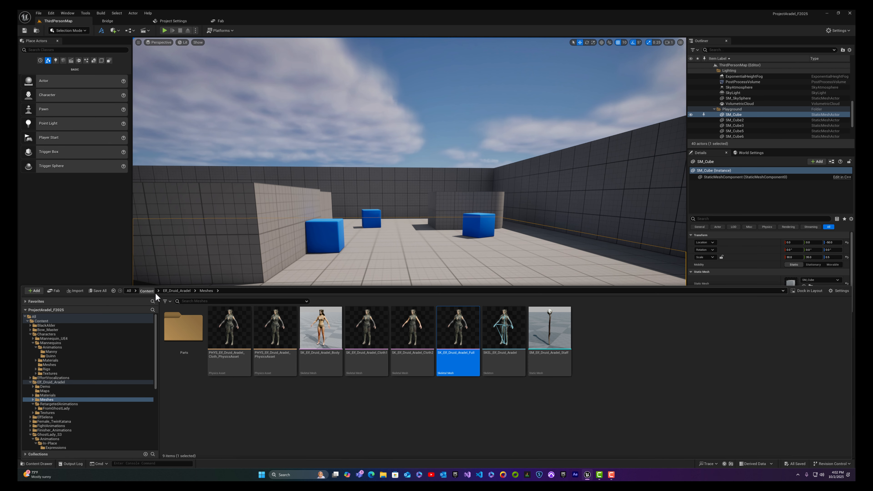
{"action": "left_click", "coordinate": [147, 291]}
{"action": "double_click", "coordinate": [633, 331]}
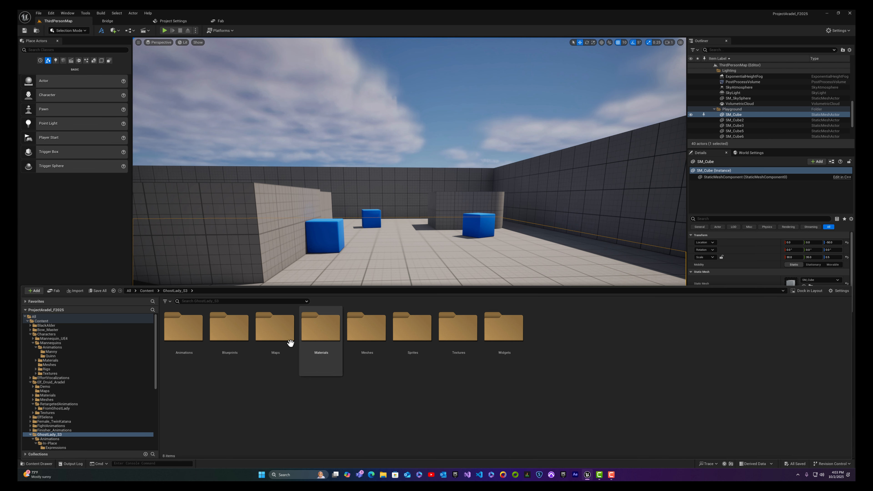
{"action": "double_click", "coordinate": [182, 332]}
{"action": "double_click", "coordinate": [184, 340]}
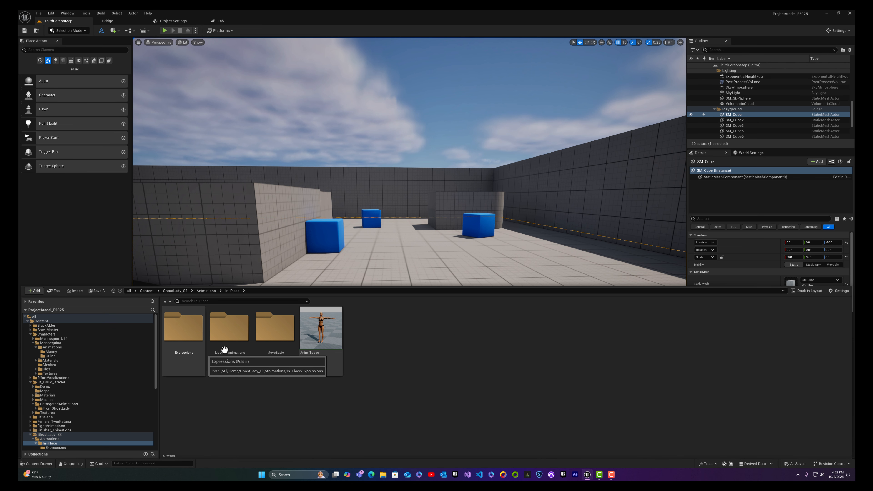
{"action": "double_click", "coordinate": [268, 333]}
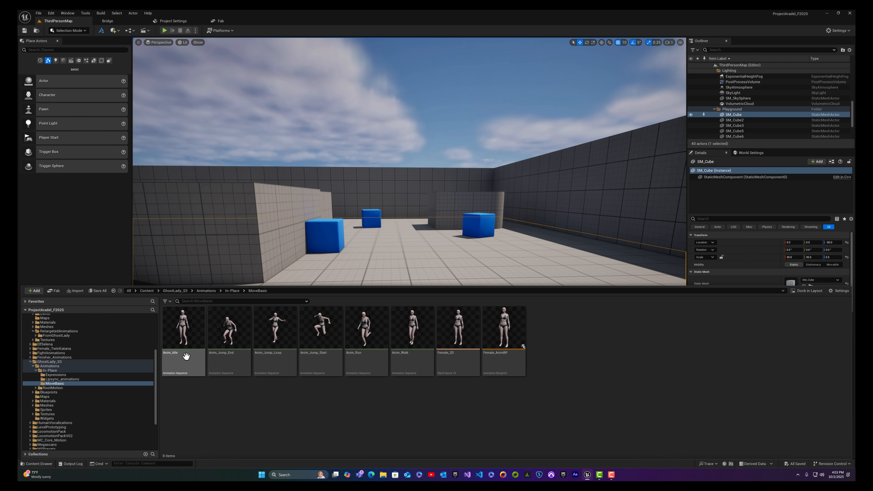
- Start Retarget Animations from Anim_Idle and set the target skeletal mesh to SK_Elf_Druid_Aradel_Full
{"action": "left_click", "coordinate": [173, 360]}
{"action": "right_click", "coordinate": [174, 359]}
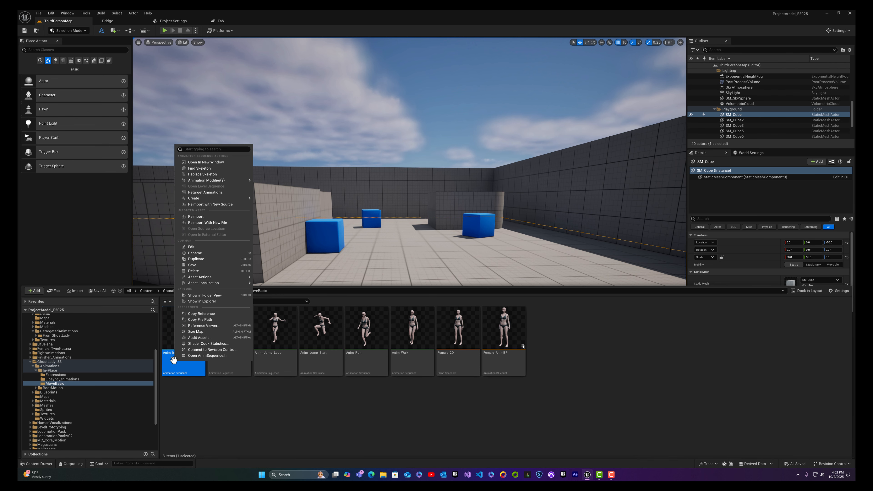
{"action": "left_click", "coordinate": [228, 193]}
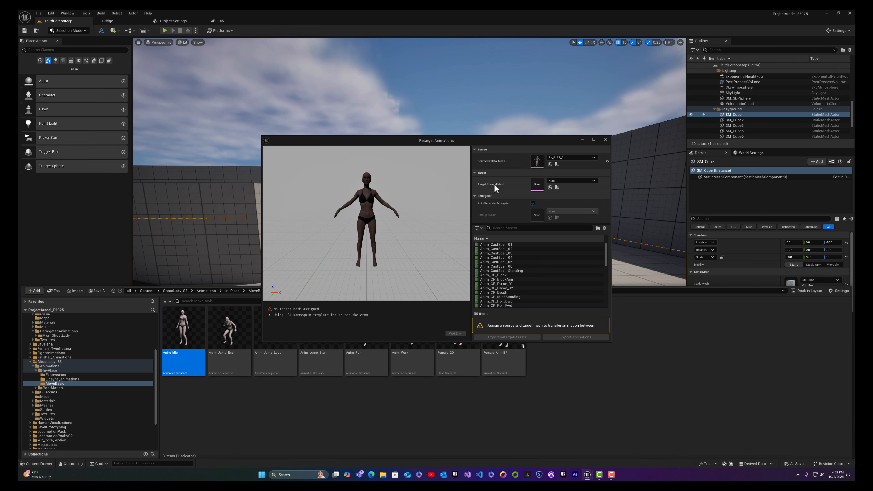
{"action": "left_click", "coordinate": [557, 180]}
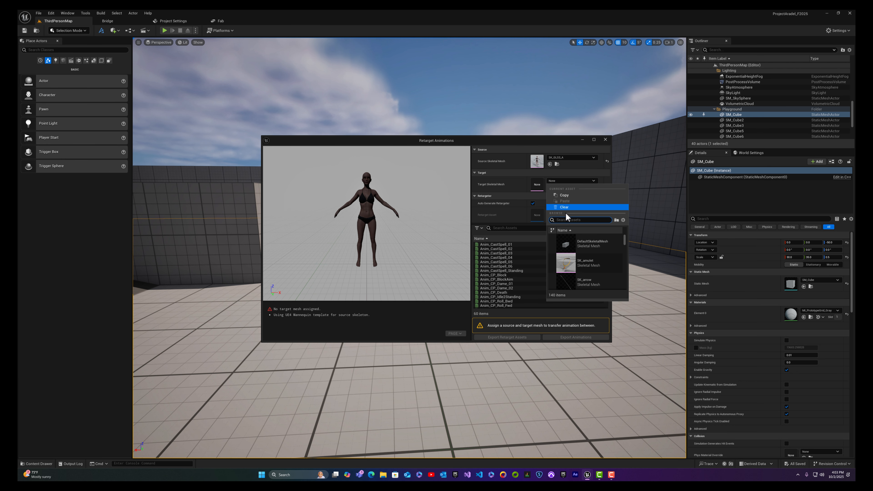
{"action": "type", "text": "Aradel"}
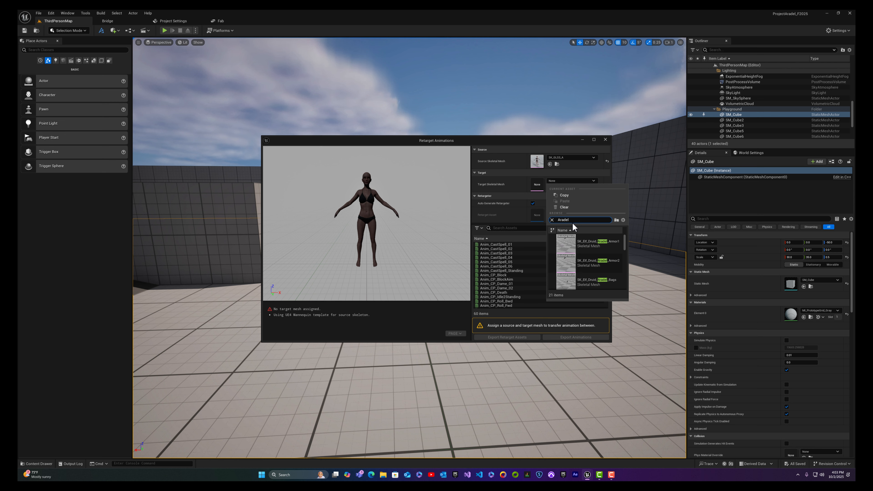
{"action": "scroll", "coordinate": [588, 275], "scroll_direction": "down", "scroll_amount": 3}
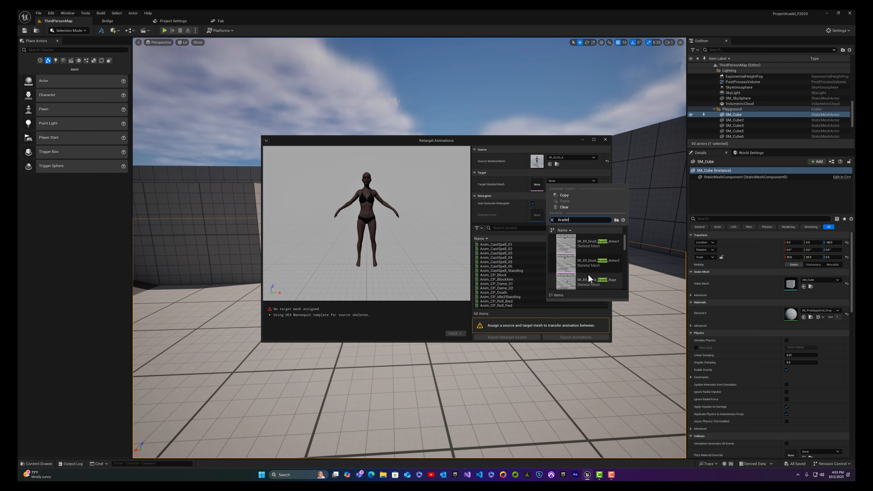
{"action": "scroll", "coordinate": [610, 272], "scroll_direction": "down", "scroll_amount": 5}
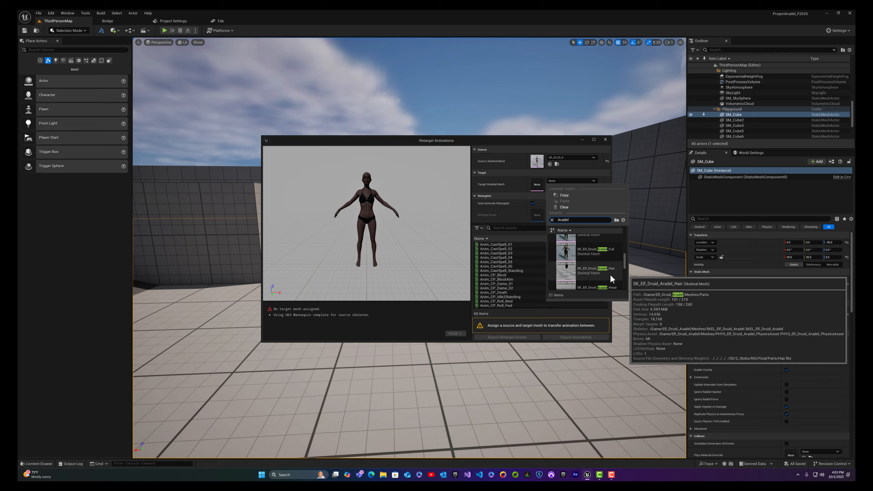
{"action": "left_click", "coordinate": [616, 251]}
{"action": "mouse_move", "coordinate": [424, 221]}
{"action": "right_mouse_down"}
{"action": "mouse_move", "coordinate": [416, 224]}
{"action": "mouse_move", "coordinate": [422, 217]}
{"action": "right_mouse_up"}
{"action": "key", "text": "w"}
{"action": "key", "text": "s"}
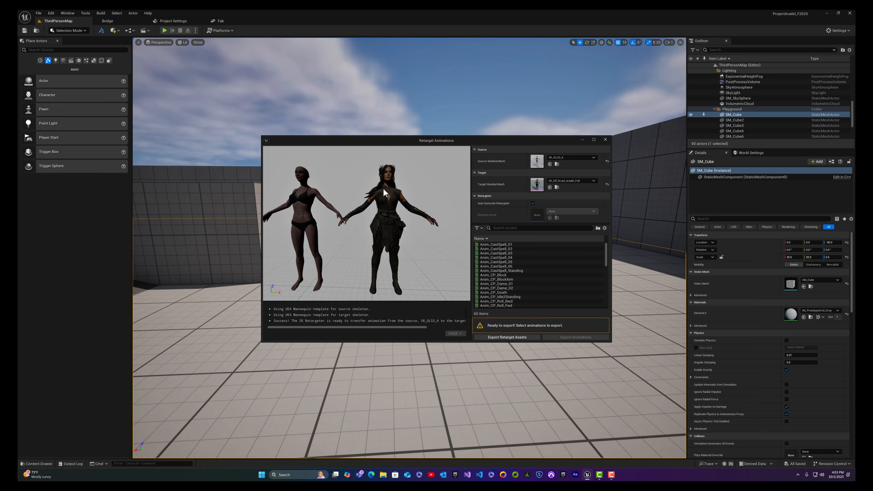
{"action": "right_click_drag", "start_coordinate": [379, 201], "coordinate": [371, 206]}
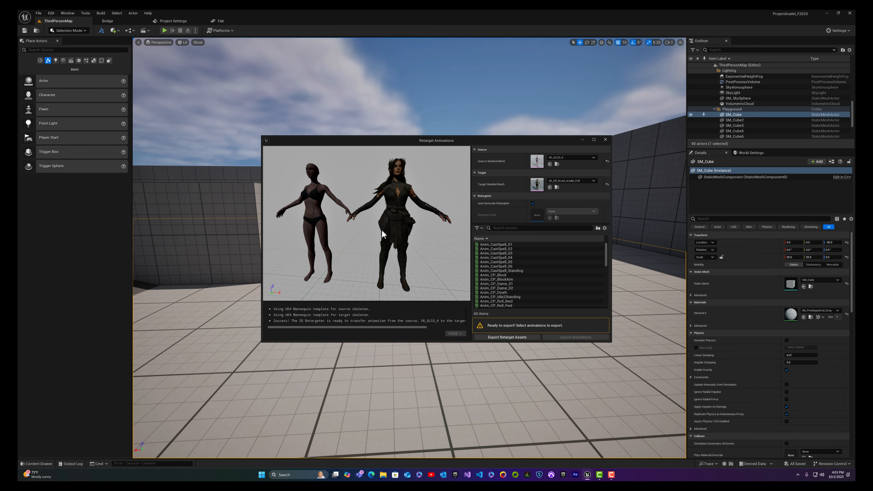
- Export the retarget assets to the Elf_Druid_Aradel/RetargetedAnimations/FromGhostLady/Rigs folder
{"action": "left_click", "coordinate": [517, 244]}
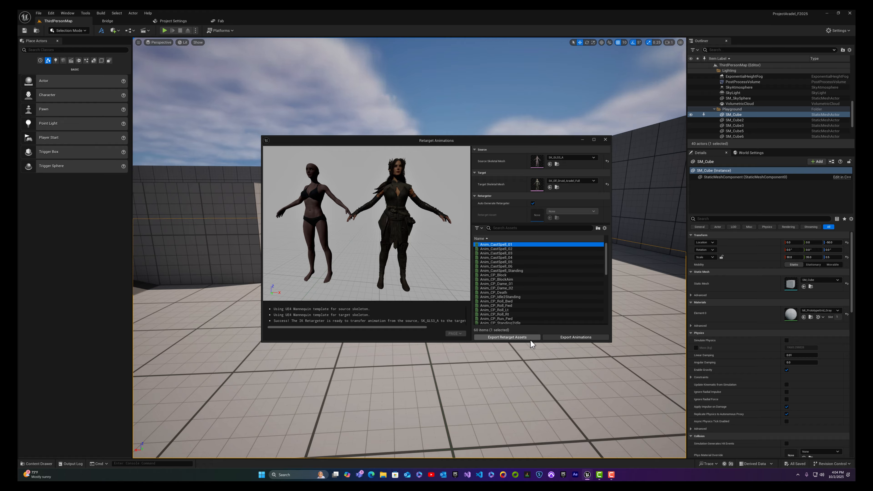
{"action": "left_click", "coordinate": [508, 337]}
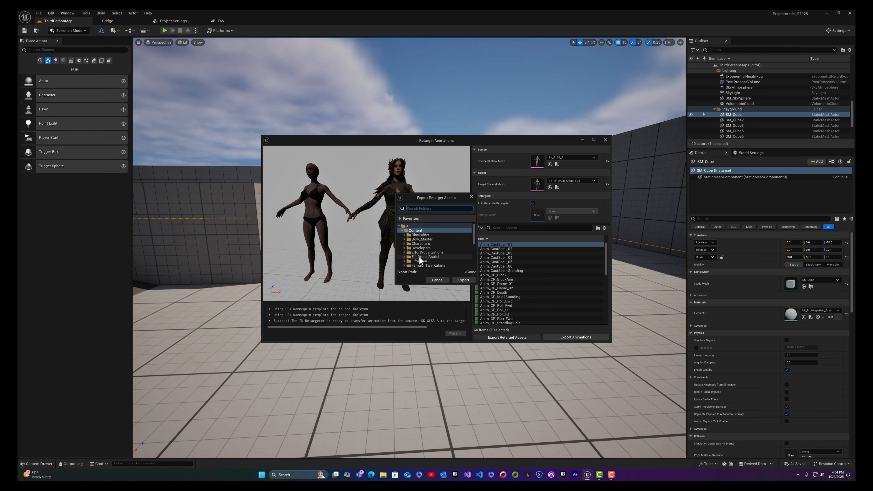
{"action": "left_click", "coordinate": [404, 257]}
{"action": "scroll", "coordinate": [411, 261], "scroll_direction": "down", "scroll_amount": 3}
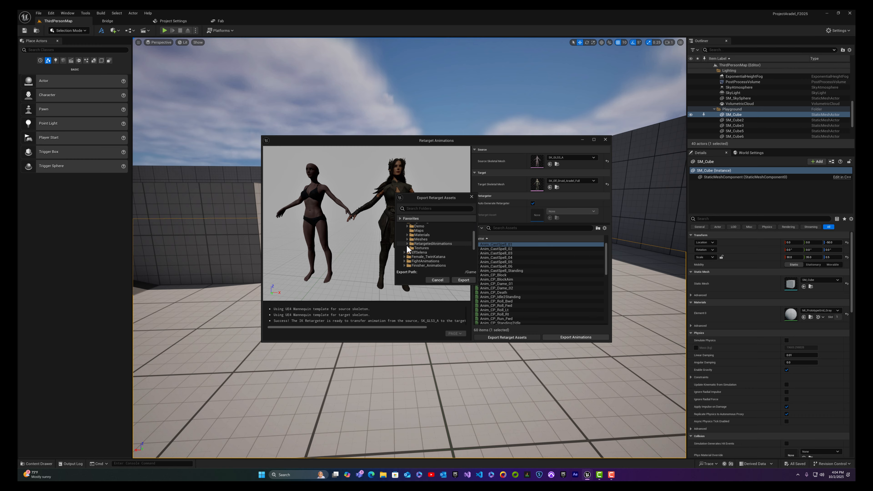
{"action": "left_click", "coordinate": [408, 244]}
{"action": "left_click", "coordinate": [410, 248]}
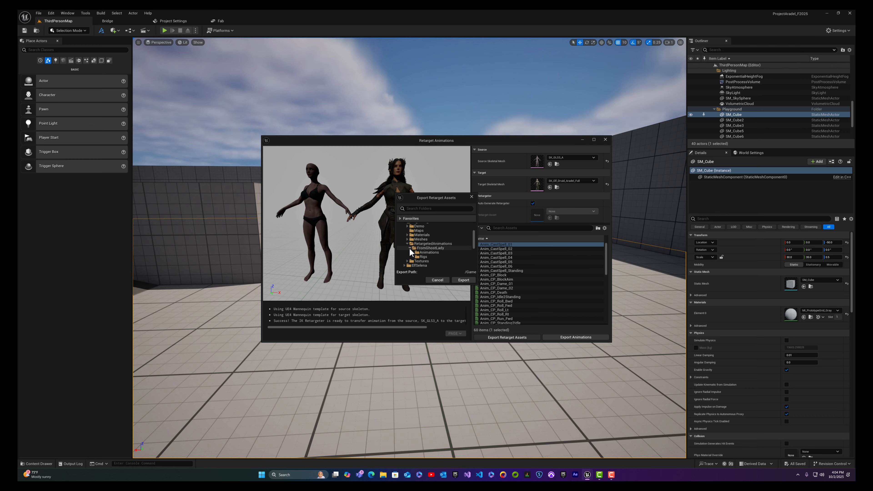
{"action": "left_click", "coordinate": [429, 258]}
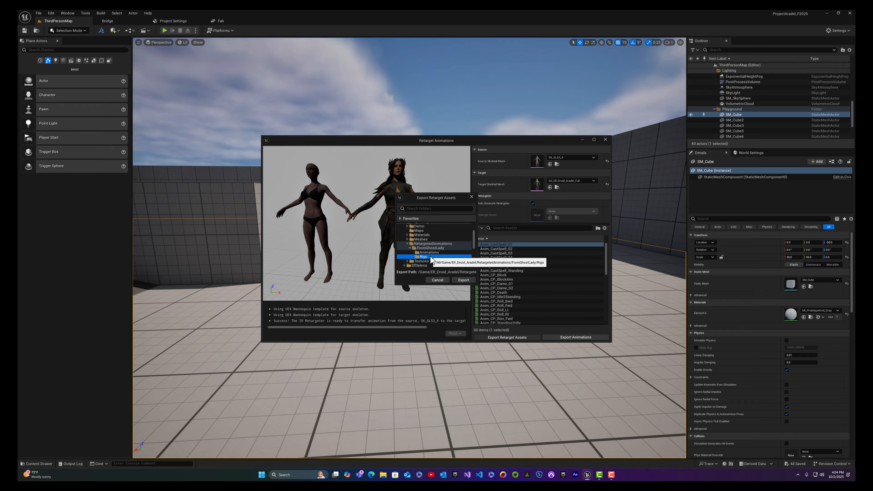
{"action": "left_click", "coordinate": [463, 280]}
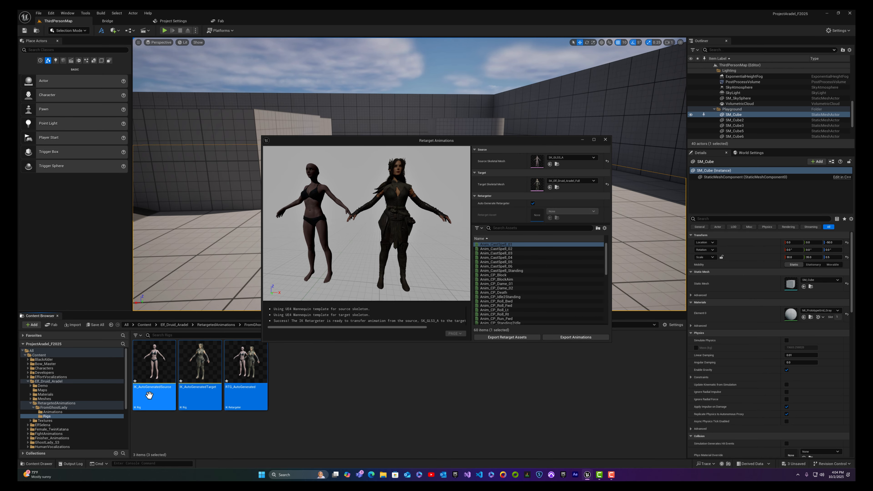
- Examine the exported source IK rig, target IK rig and IK retargeter in the Rigs folder
{"action": "left_click", "coordinate": [149, 382]}
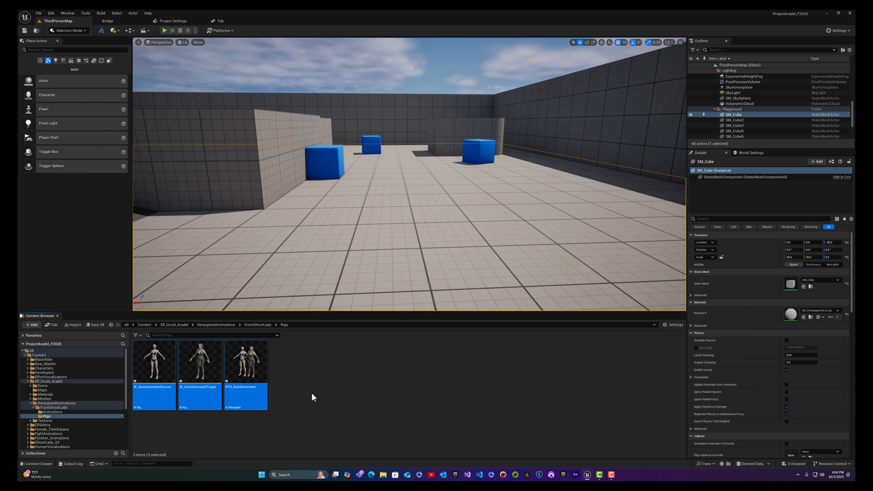
{"action": "left_click", "coordinate": [161, 396]}
{"action": "left_click", "coordinate": [249, 396], "text": "shift"}
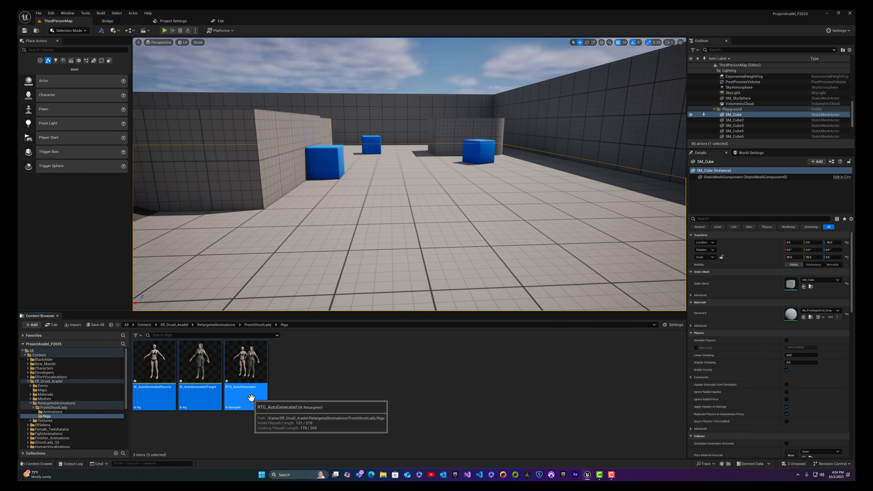
{"action": "left_click", "coordinate": [287, 396]}
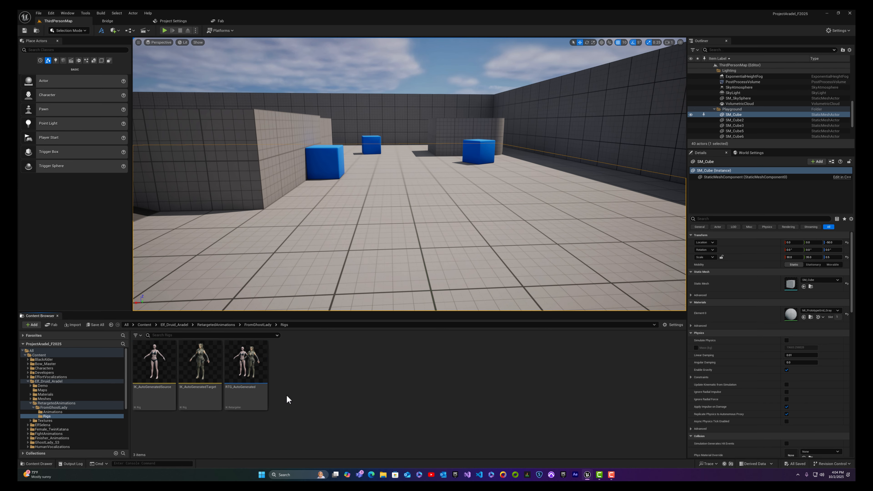
{"action": "left_click", "coordinate": [160, 392]}
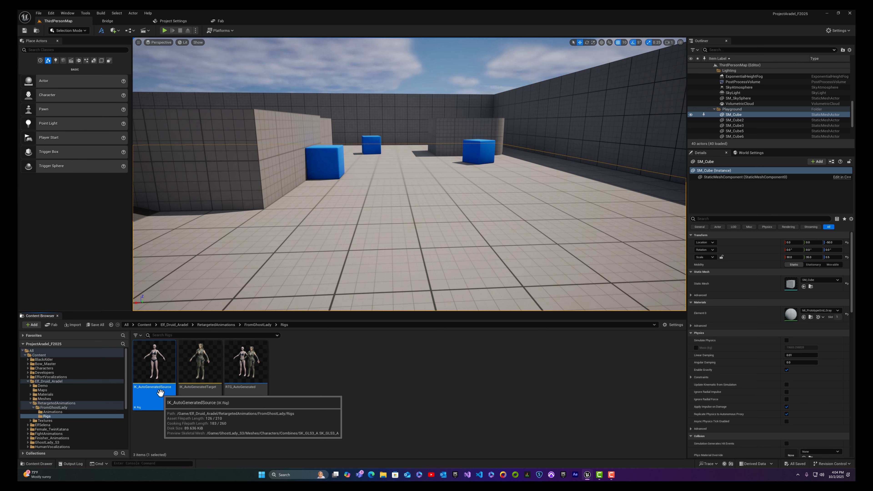
{"action": "left_click", "coordinate": [201, 391]}
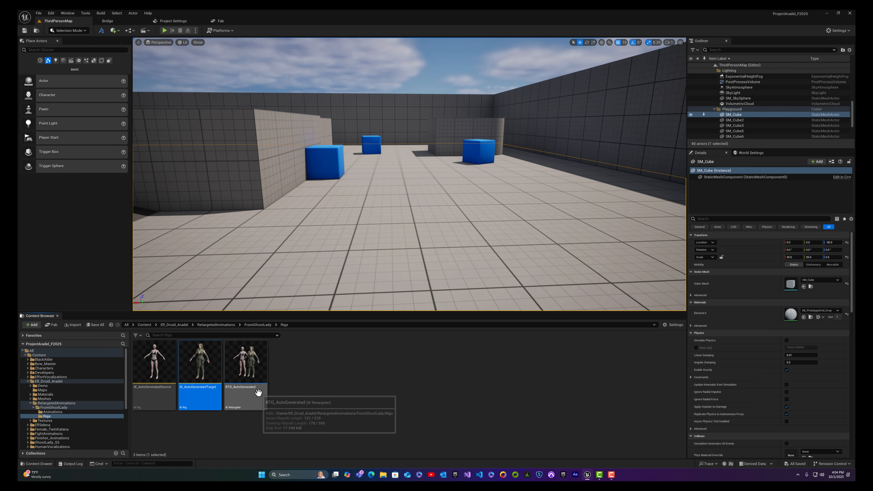
{"action": "left_click", "coordinate": [252, 395]}
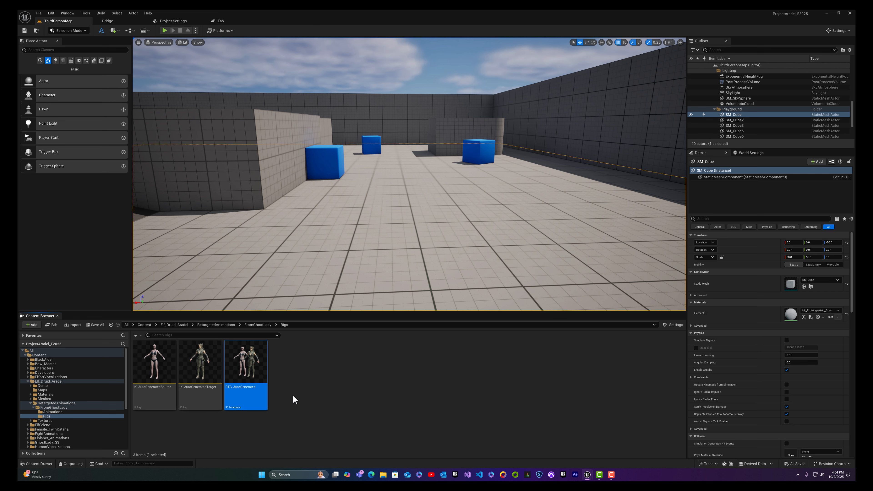
- Open RTG_AutoGenerated and offset the target preview mesh along X so it stands beside the source mesh
{"action": "double_click", "coordinate": [246, 391]}
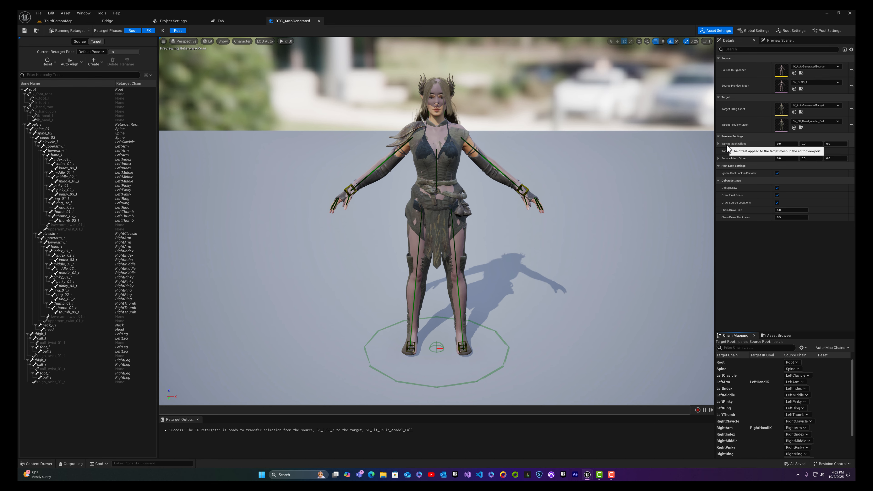
{"action": "left_click", "coordinate": [786, 144]}
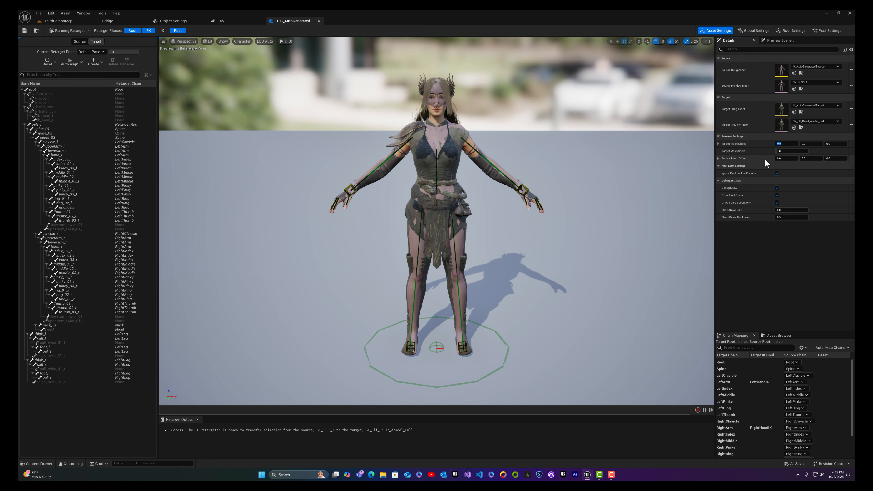
{"action": "type", "text": "35"}
{"action": "key", "text": "Return"}
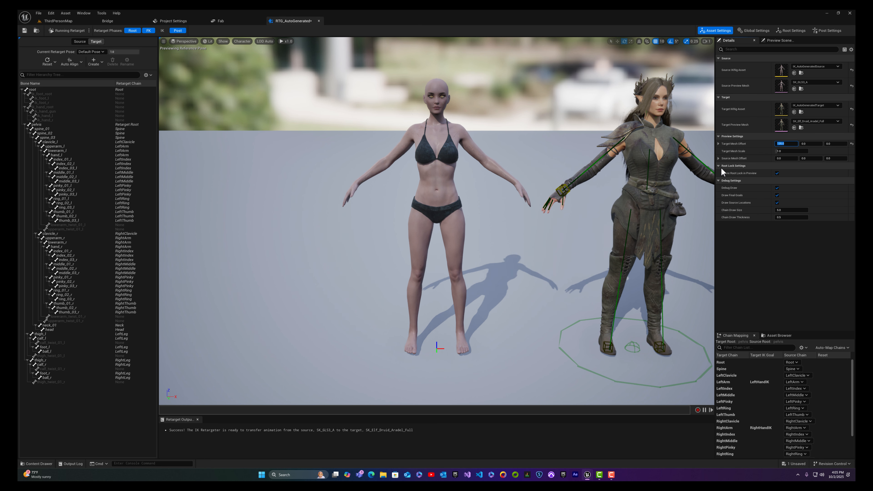
{"action": "middle_click_drag", "start_coordinate": [590, 202], "coordinate": [508, 194]}
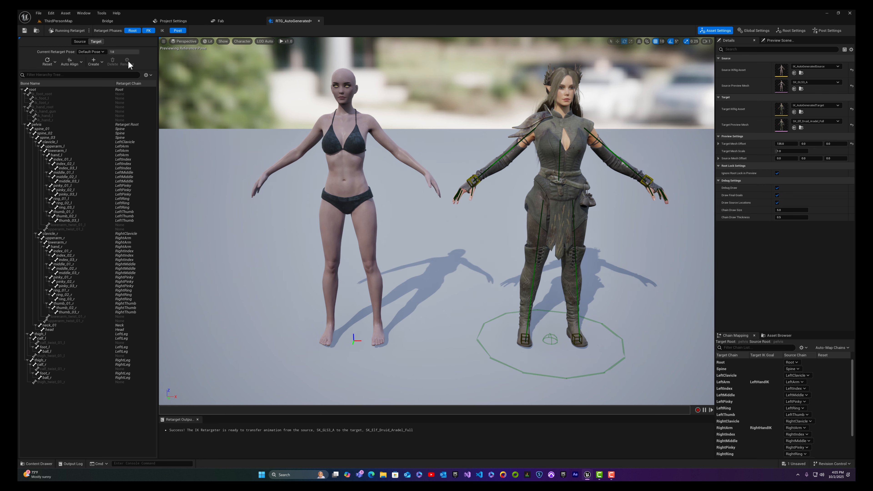
- Enable the IK retarget phase and switch the retargeter to editing the target's retarget pose
{"action": "left_click", "coordinate": [164, 30]}
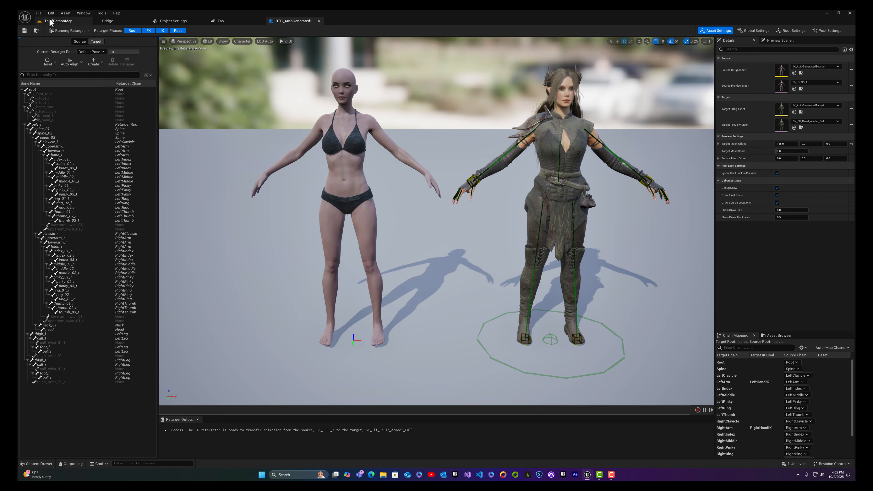
{"action": "left_click", "coordinate": [75, 30]}
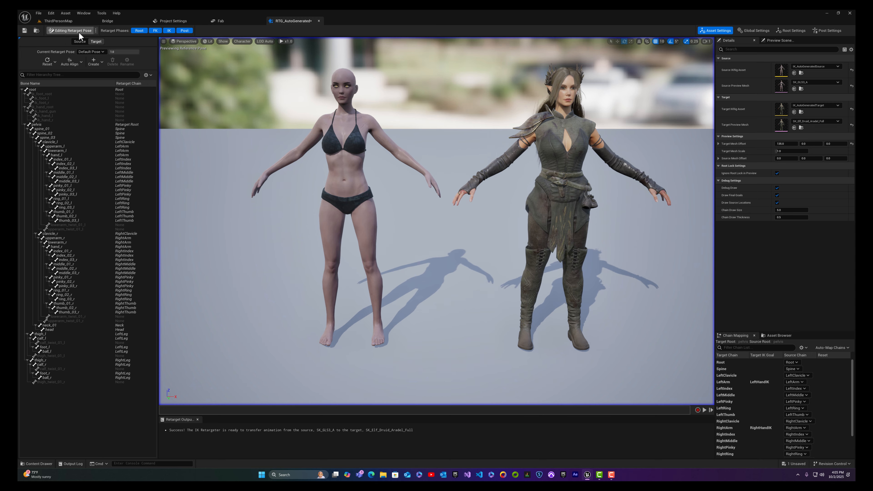
{"action": "left_click", "coordinate": [96, 41]}
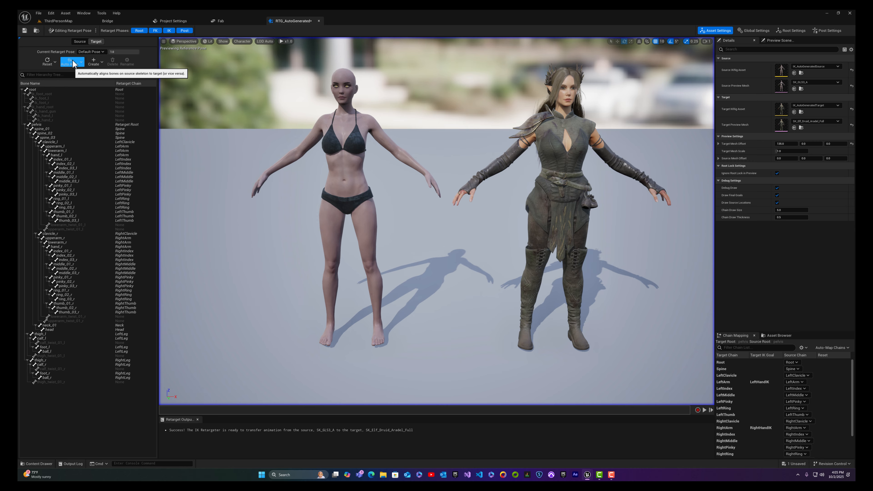
- Auto-align all bones of the target retarget pose and snap the character to the ground
{"action": "left_click", "coordinate": [73, 63]}
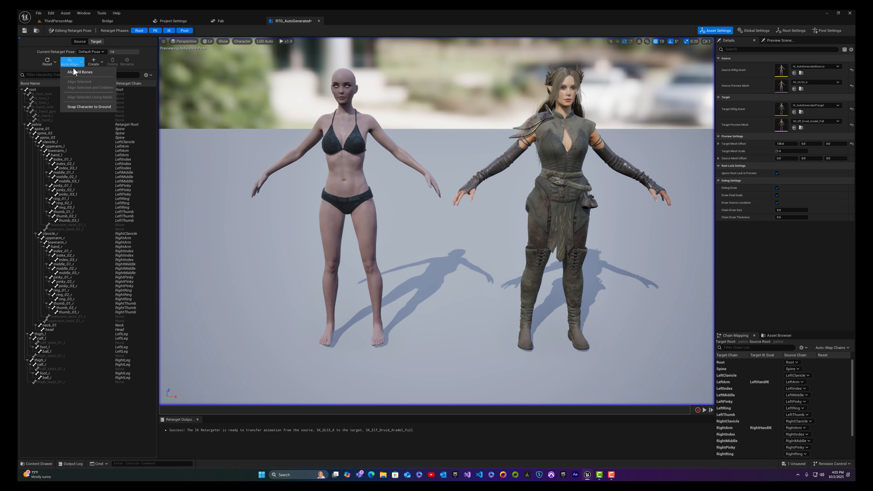
{"action": "left_click", "coordinate": [90, 73]}
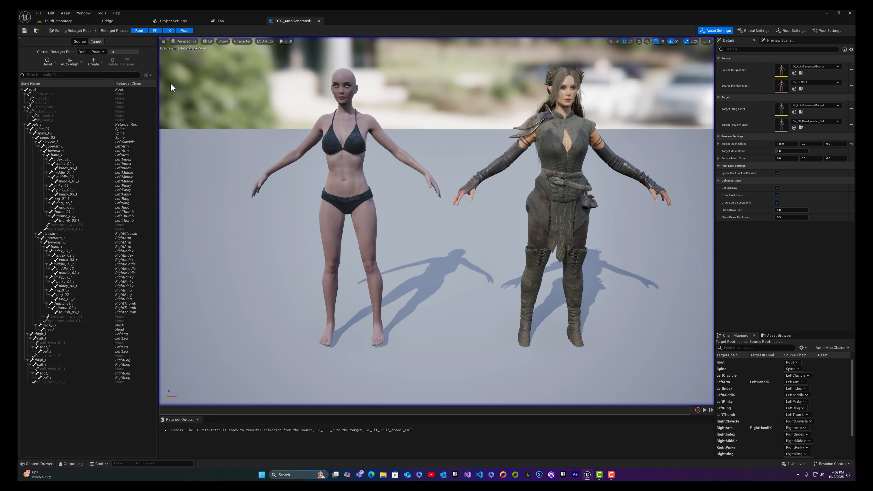
{"action": "left_click", "coordinate": [71, 63]}
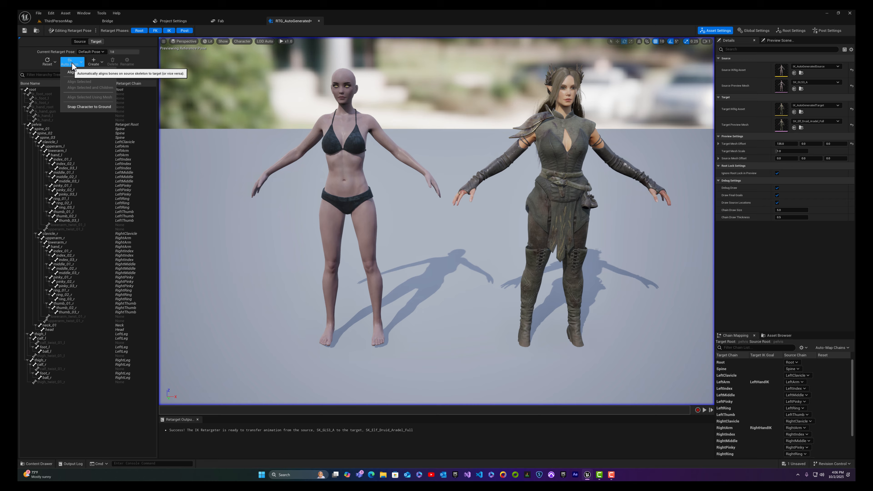
{"action": "left_click", "coordinate": [84, 106]}
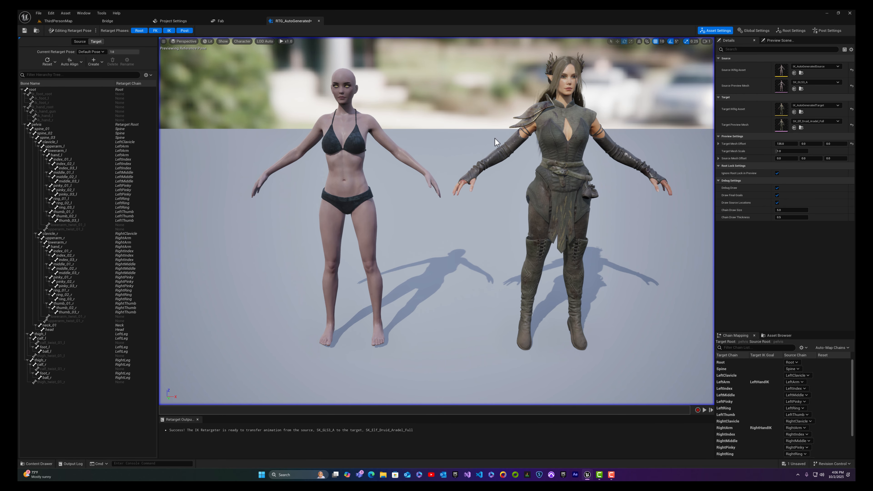
- Rotate the target's foot_l bone so the boot sole lies flat, parallel to the floor
{"action": "right_click_drag", "start_coordinate": [516, 124], "coordinate": [127, 121]}
{"action": "key", "text": "d"}
{"action": "key", "text": "w"}
{"action": "key", "text": "s"}
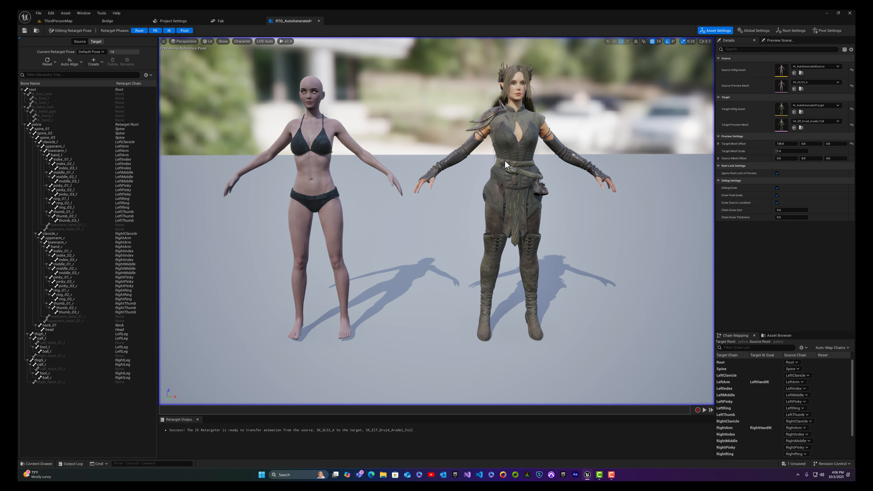
{"action": "right_click_drag", "start_coordinate": [499, 176], "coordinate": [453, 176]}
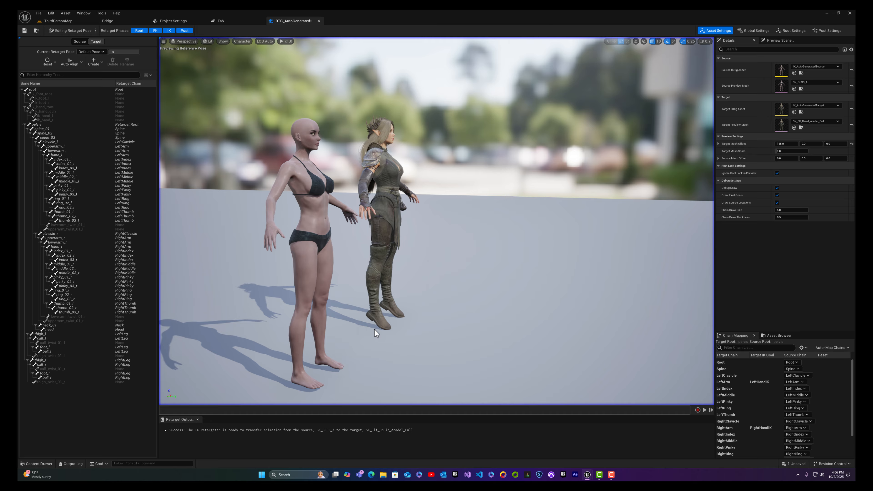
{"action": "right_click_drag", "start_coordinate": [402, 244], "coordinate": [280, 254]}
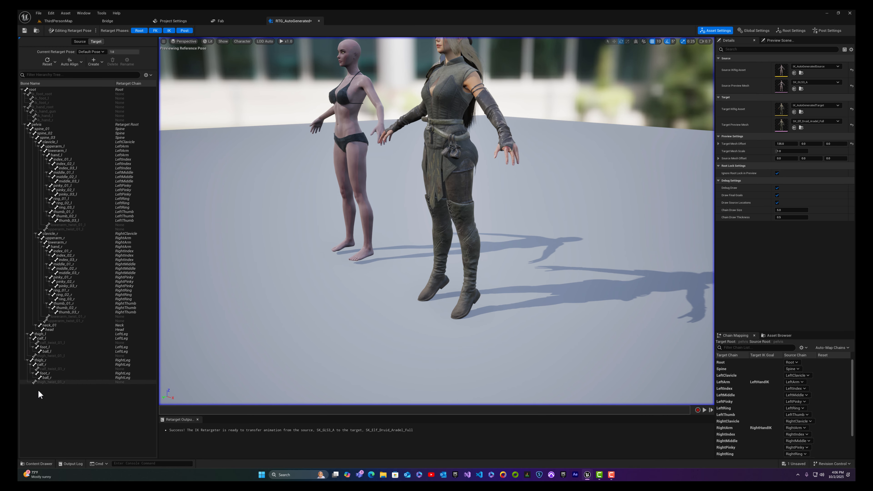
{"action": "left_click", "coordinate": [45, 347]}
{"action": "left_click_drag", "start_coordinate": [454, 293], "coordinate": [458, 272]}
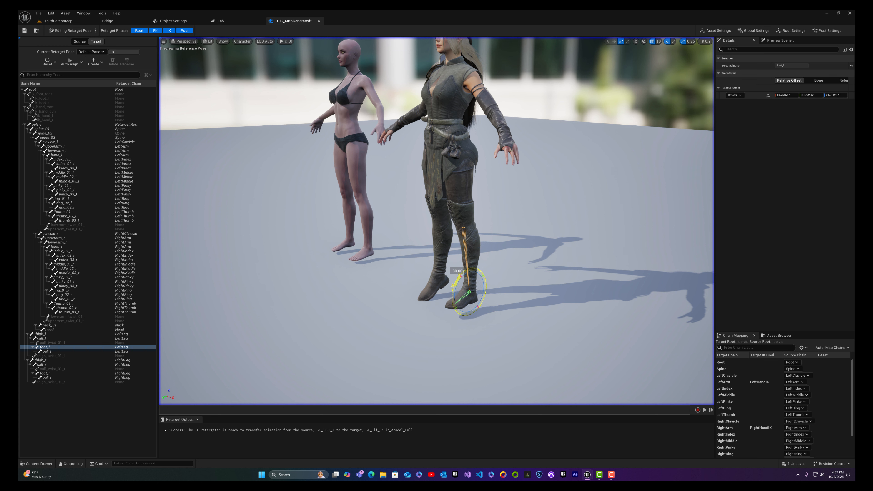
{"action": "left_click_drag", "start_coordinate": [458, 273], "coordinate": [448, 299]}
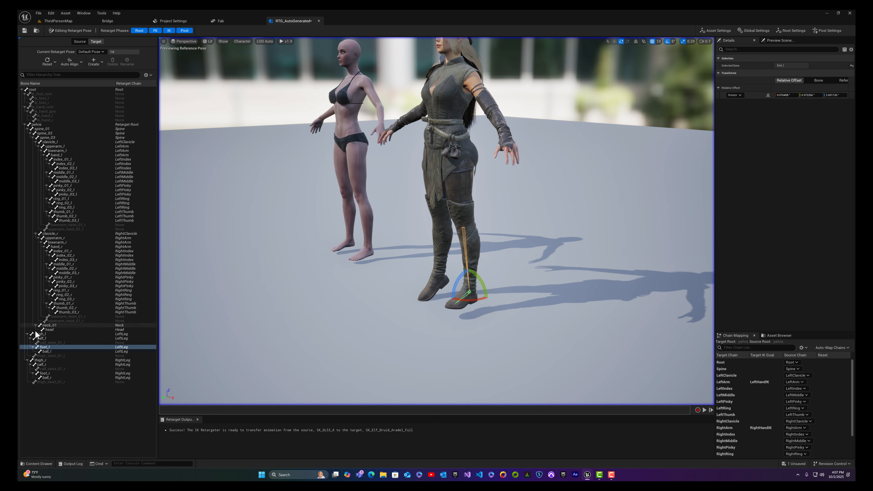
- Rotate the target's foot_r bone level like the other foot, and snap the character to the ground
{"action": "left_click", "coordinate": [49, 374]}
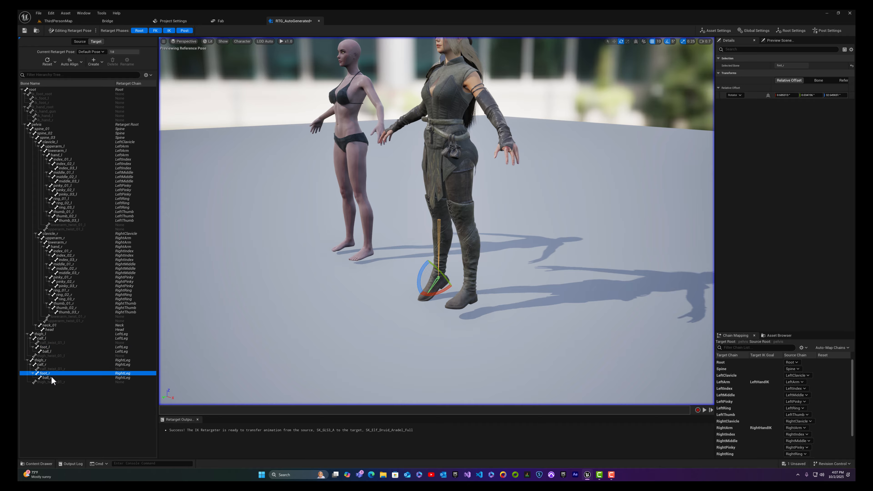
{"action": "left_click_drag", "start_coordinate": [421, 276], "coordinate": [449, 295]}
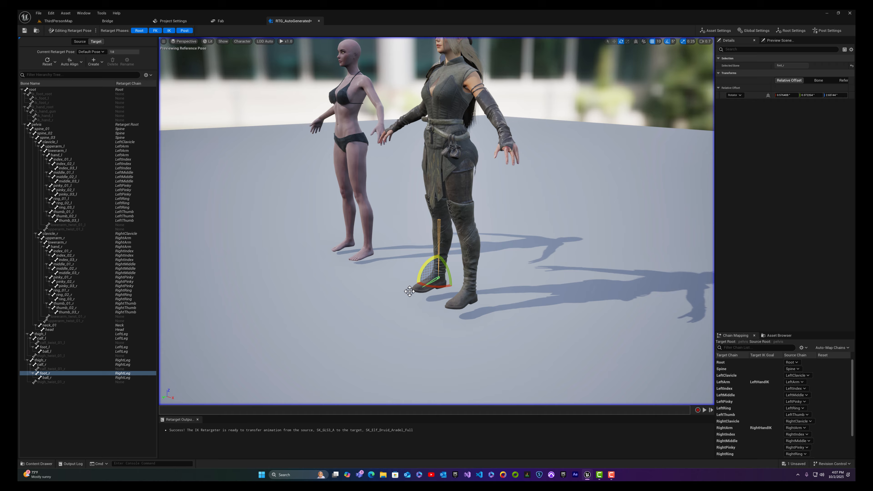
{"action": "left_click", "coordinate": [69, 63]}
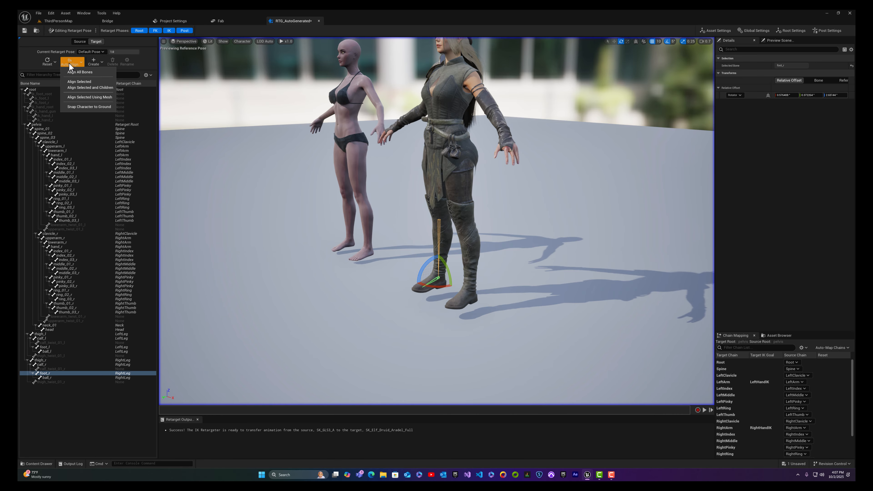
{"action": "left_click", "coordinate": [78, 108]}
- Fine-tune the foot_r bone's rotation from a side view so the boot rests flat on the floor
{"action": "left_click_drag", "start_coordinate": [223, 195], "coordinate": [213, 200], "text": "alt"}
{"action": "key", "text": "d"}
{"action": "right_click_drag", "start_coordinate": [214, 200], "coordinate": [361, 203]}
{"action": "key", "text": "a"}
{"action": "key", "text": "a"}
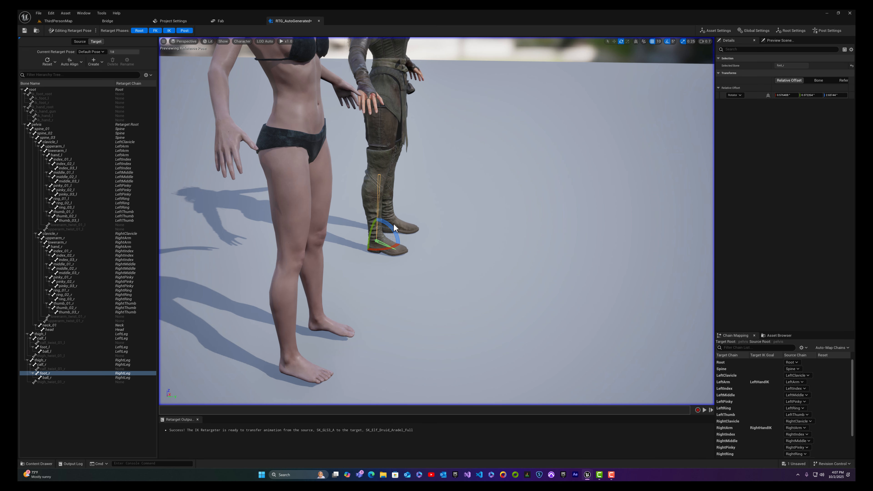
{"action": "left_click_drag", "start_coordinate": [390, 225], "coordinate": [392, 225]}
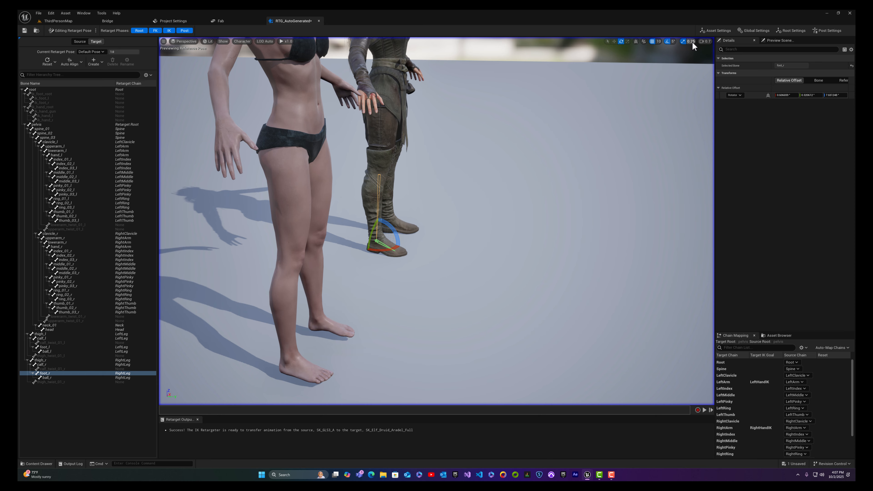
{"action": "left_click", "coordinate": [673, 42]}
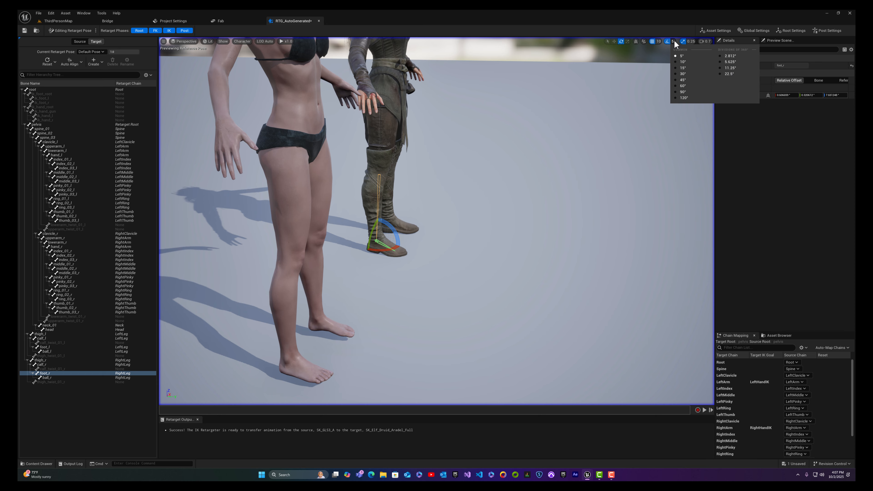
{"action": "left_click", "coordinate": [684, 62]}
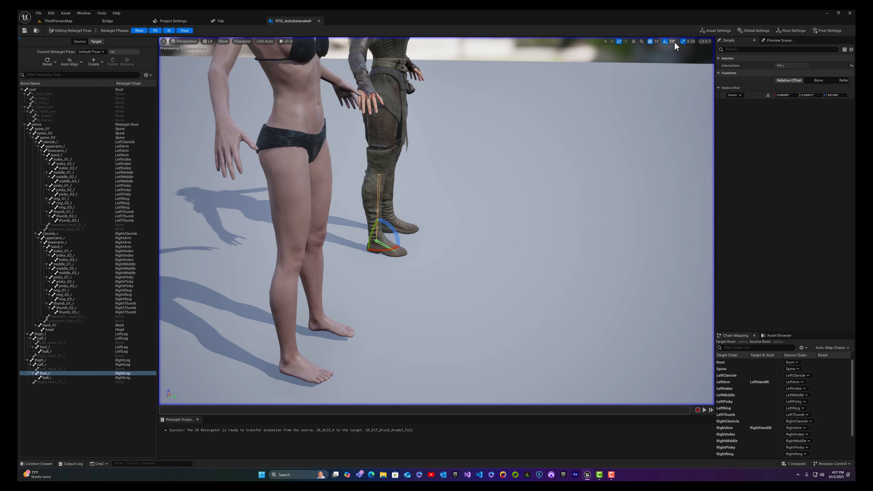
{"action": "left_click", "coordinate": [673, 41]}
{"action": "left_click", "coordinate": [679, 57]}
- Fine-tune the foot_l bone's rotation to match the other foot and snap the character to the ground
{"action": "left_click", "coordinate": [45, 348]}
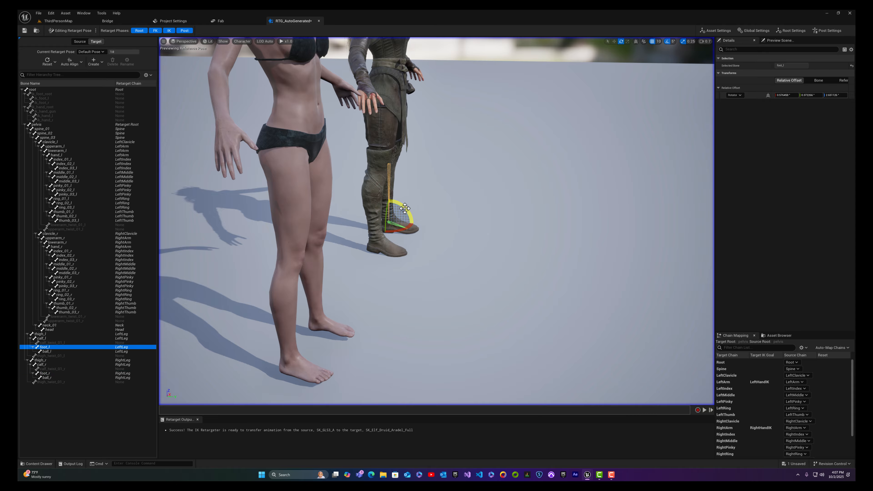
{"action": "left_click_drag", "start_coordinate": [405, 209], "coordinate": [407, 213]}
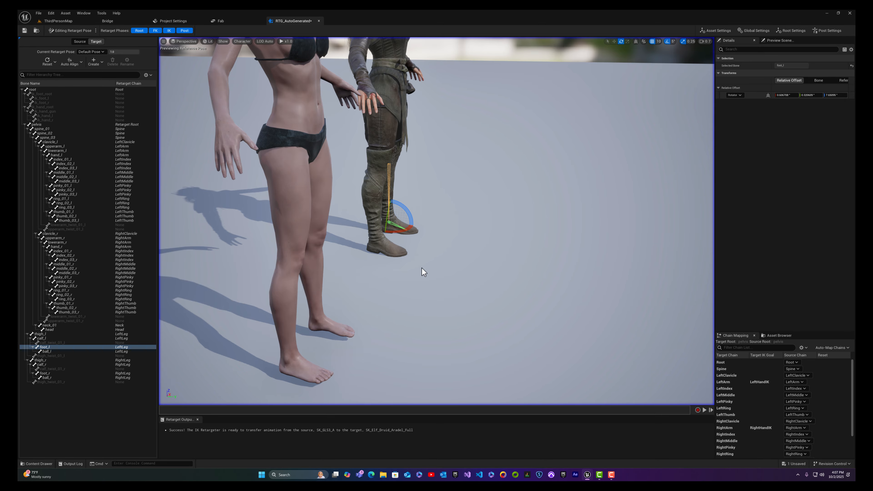
{"action": "left_click", "coordinate": [71, 65]}
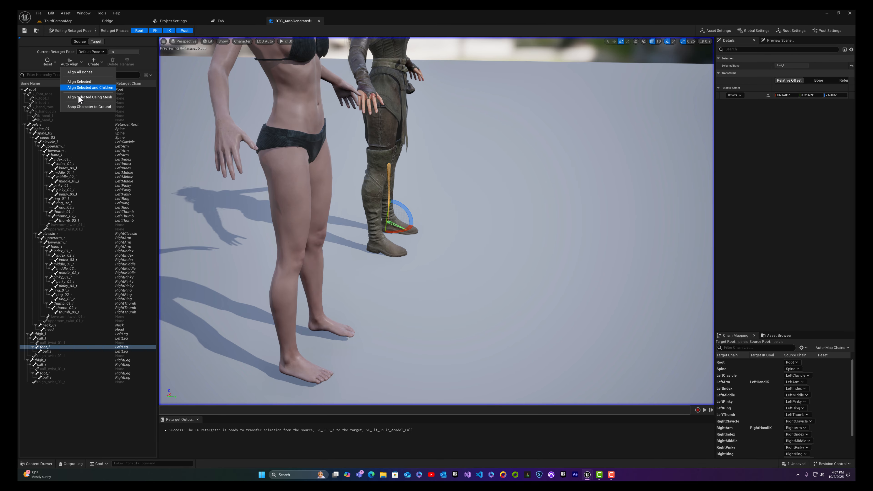
{"action": "left_click", "coordinate": [78, 107]}
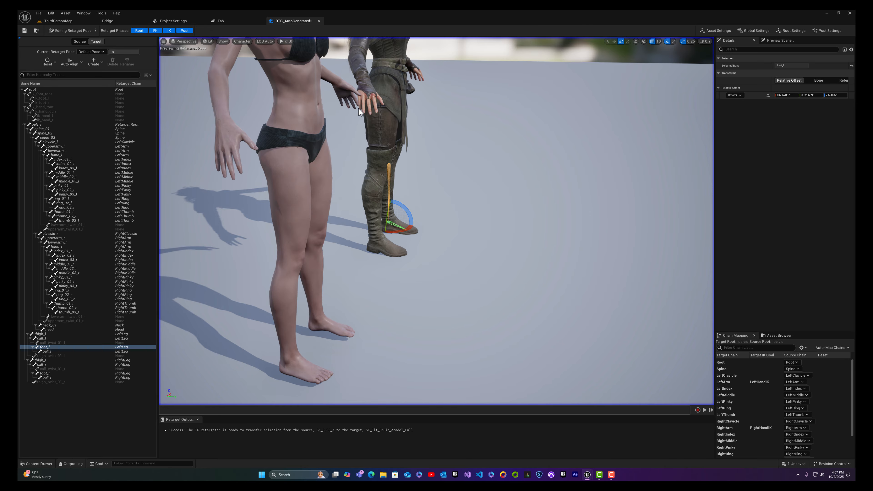
- Preview Anim_CastSpell_01, Anim_CastSpell_02 and Anim_CastSpell_03 on the source and target characters
{"action": "right_click_drag", "start_coordinate": [407, 108], "coordinate": [275, 95]}
{"action": "key", "text": "d"}
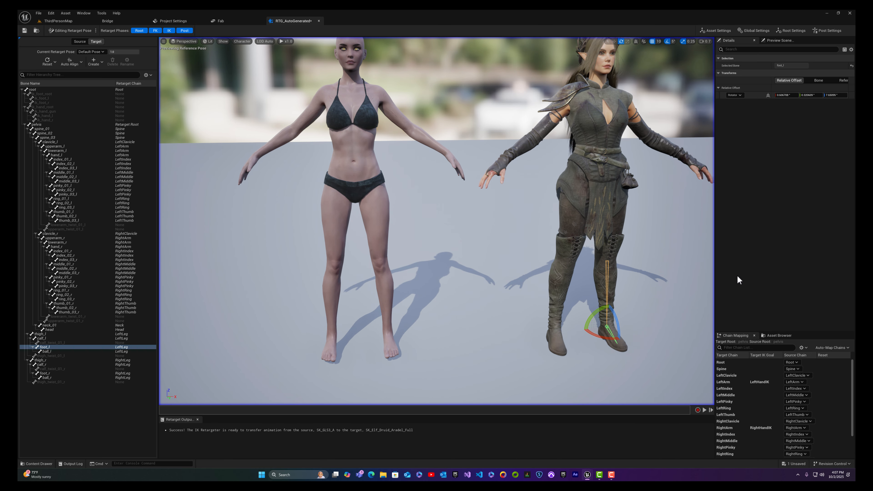
{"action": "left_click", "coordinate": [777, 335]}
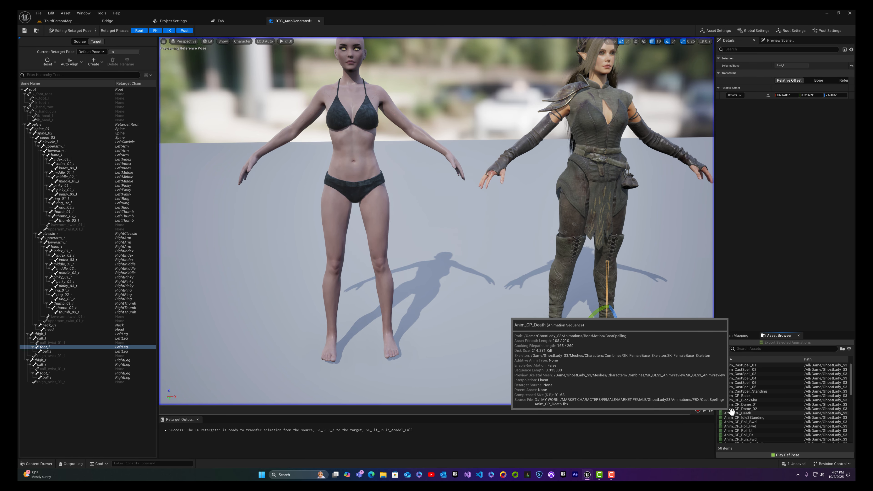
{"action": "left_click", "coordinate": [737, 365]}
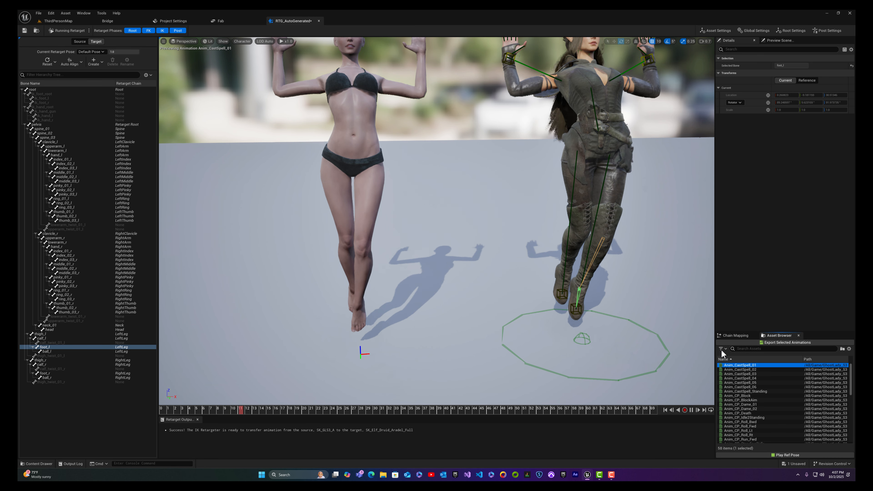
{"action": "mouse_move", "coordinate": [573, 207]}
{"action": "right_mouse_down"}
{"action": "mouse_move", "coordinate": [533, 196]}
{"action": "mouse_move", "coordinate": [568, 214]}
{"action": "right_mouse_up"}
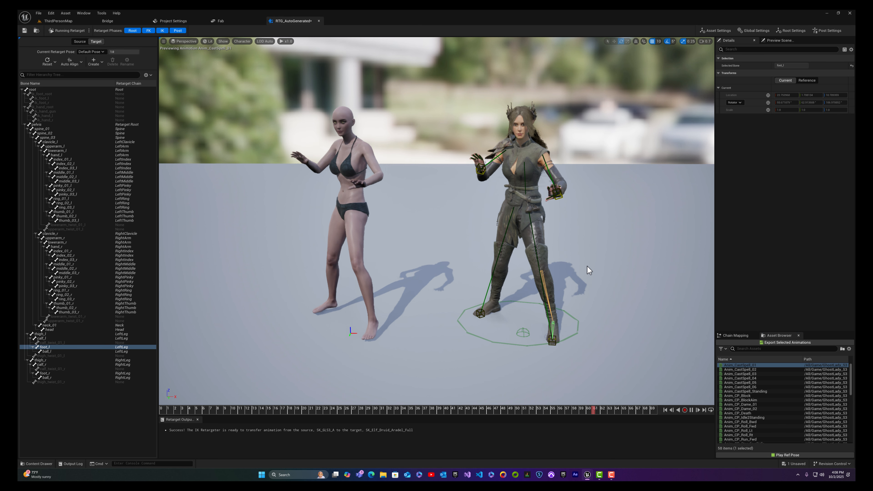
{"action": "left_click", "coordinate": [742, 370]}
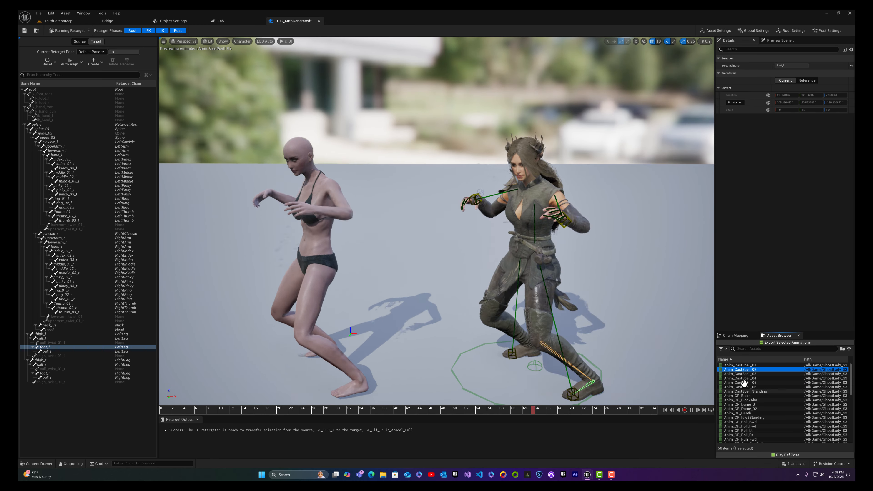
{"action": "left_click", "coordinate": [743, 374]}
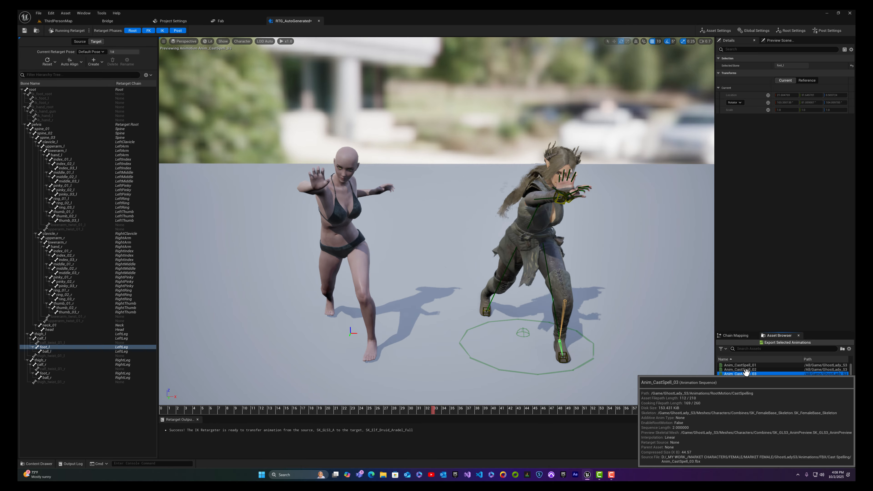
{"action": "scroll", "coordinate": [741, 403], "scroll_direction": "down", "scroll_amount": 5}
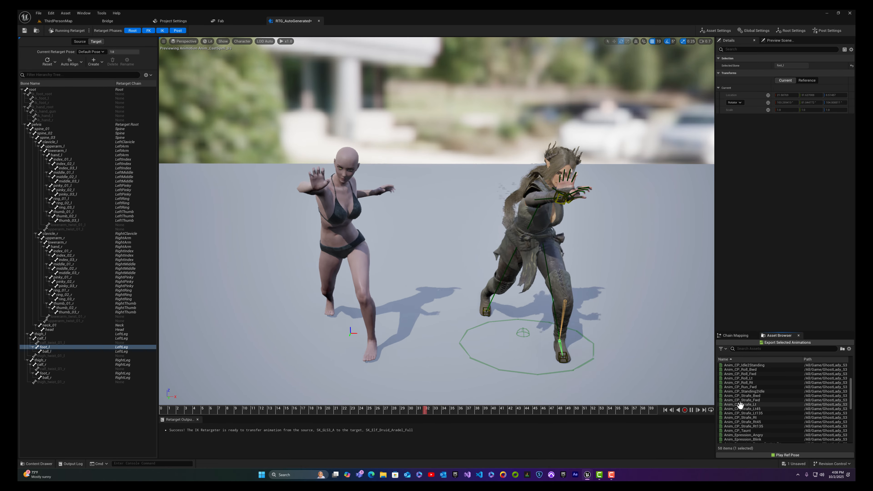
- Preview Anim_CP_Strafe_Fwd, an eyebrow expression animation and both Anim_Idle sequences on the two characters
{"action": "left_click", "coordinate": [740, 400]}
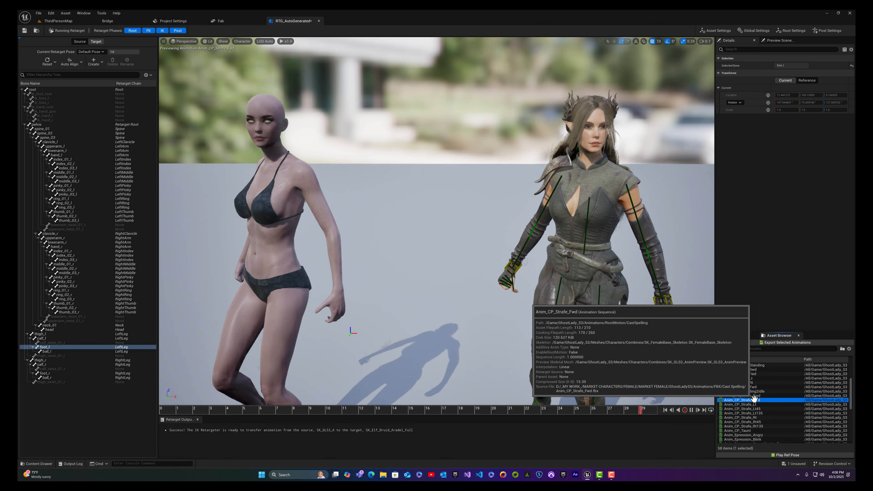
{"action": "scroll", "coordinate": [753, 399], "scroll_direction": "down", "scroll_amount": 4}
{"action": "left_click", "coordinate": [744, 405]}
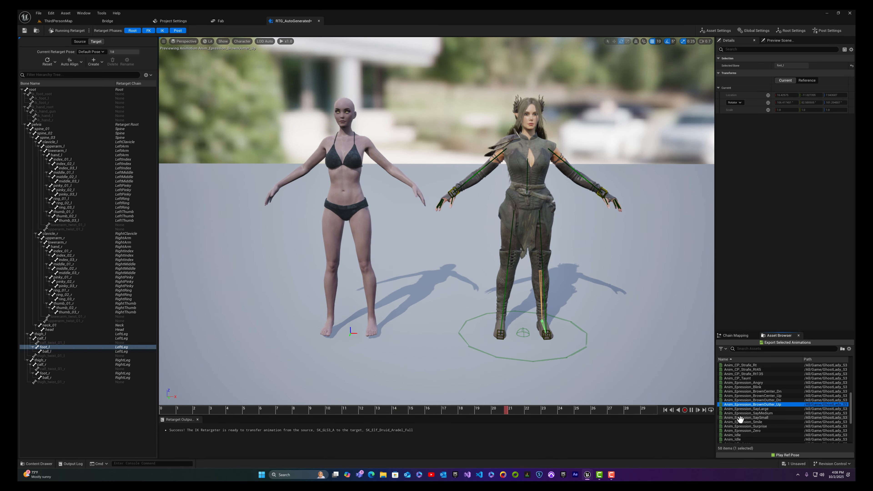
{"action": "left_click", "coordinate": [732, 435]}
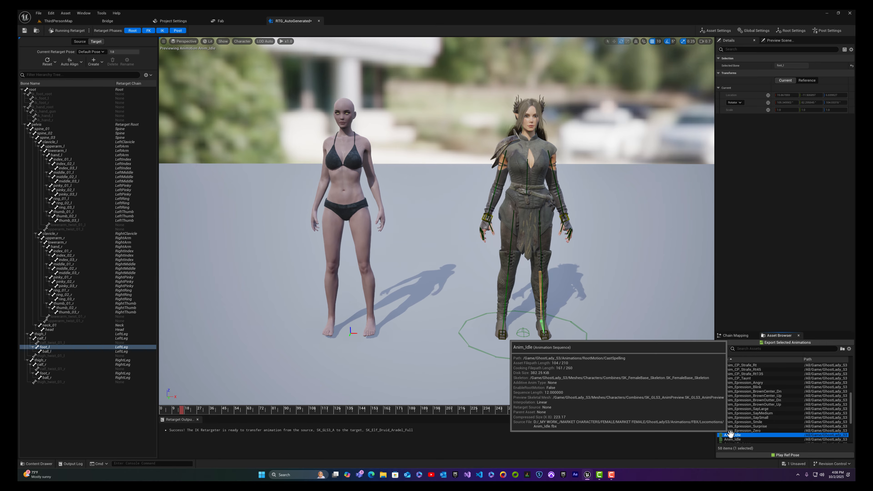
{"action": "scroll", "coordinate": [731, 430], "scroll_direction": "down", "scroll_amount": 2}
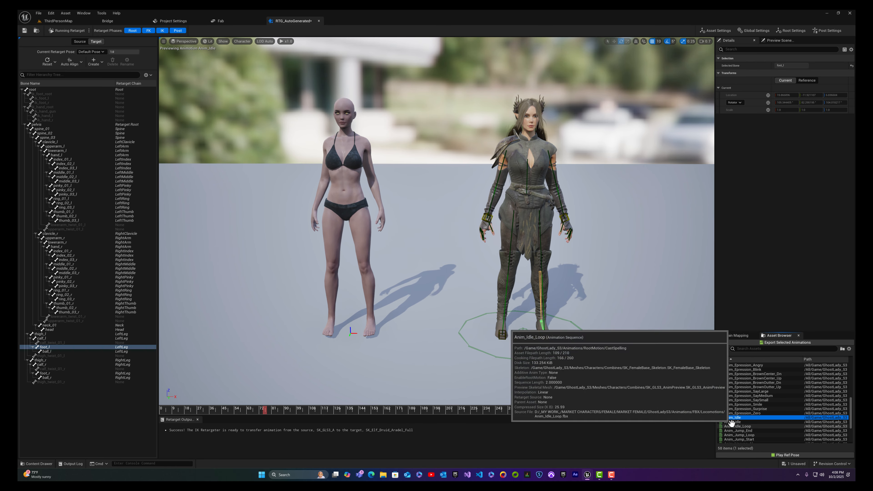
{"action": "left_click", "coordinate": [732, 423]}
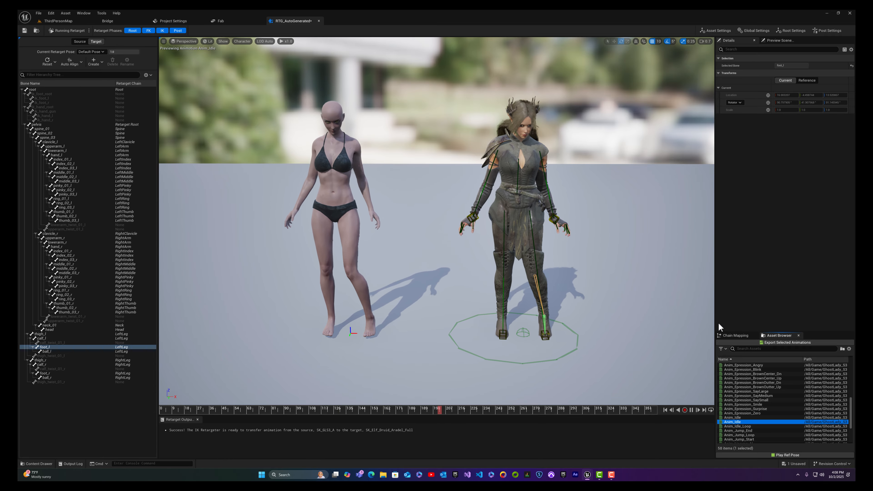
- Auto-map all retarget chains between source and target using exact name matching
{"action": "left_click", "coordinate": [737, 337]}
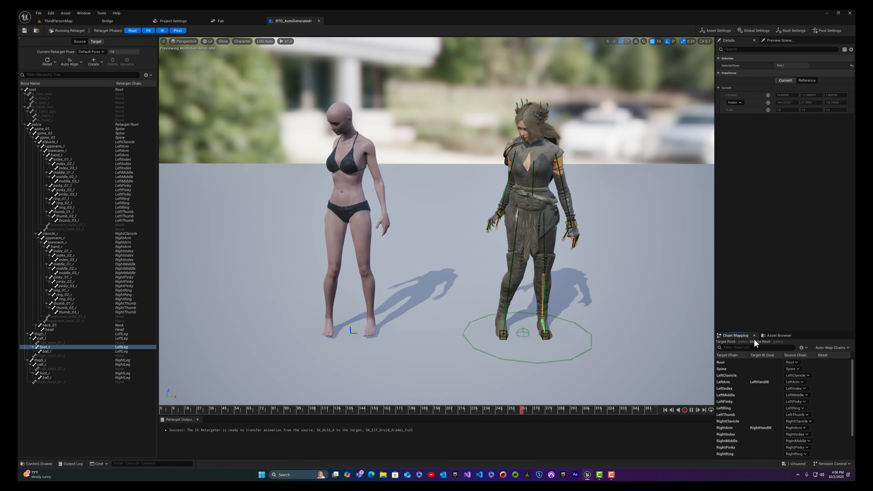
{"action": "left_click", "coordinate": [830, 349]}
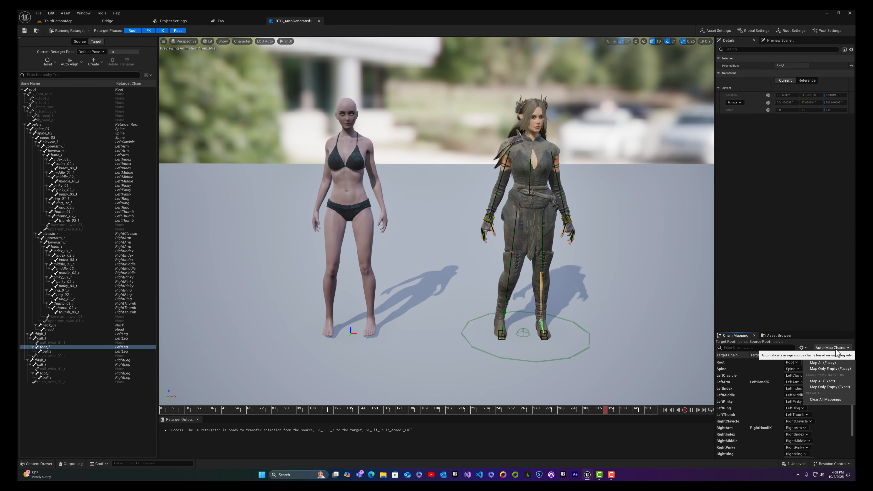
{"action": "left_click", "coordinate": [830, 382]}
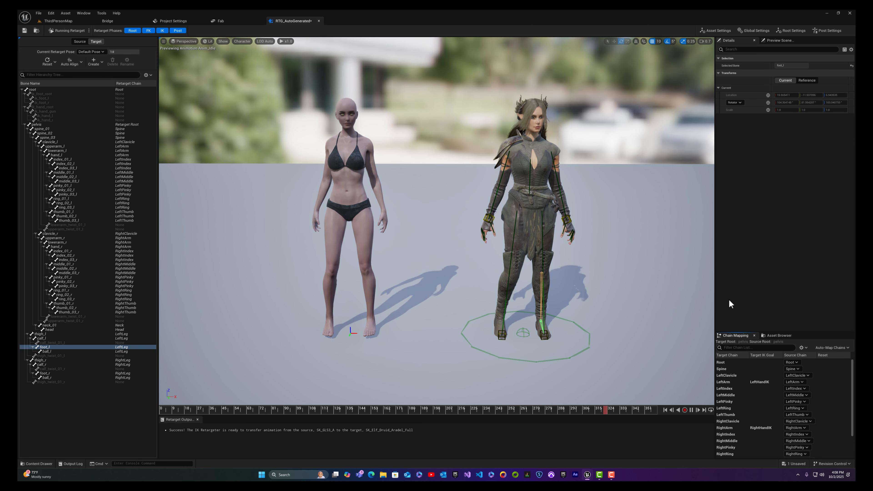
- Select all the GhostLady_S3 animations in the retargeter's asset list and start exporting them
{"action": "left_click", "coordinate": [778, 335]}
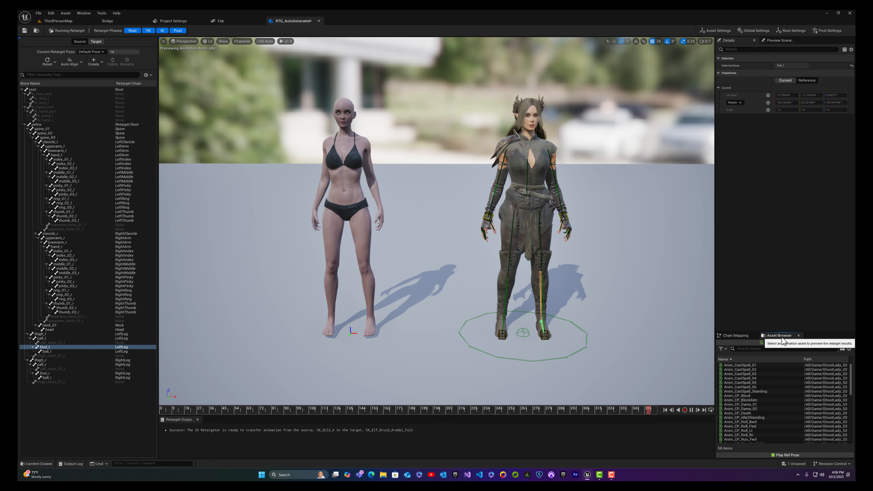
{"action": "left_click", "coordinate": [745, 367]}
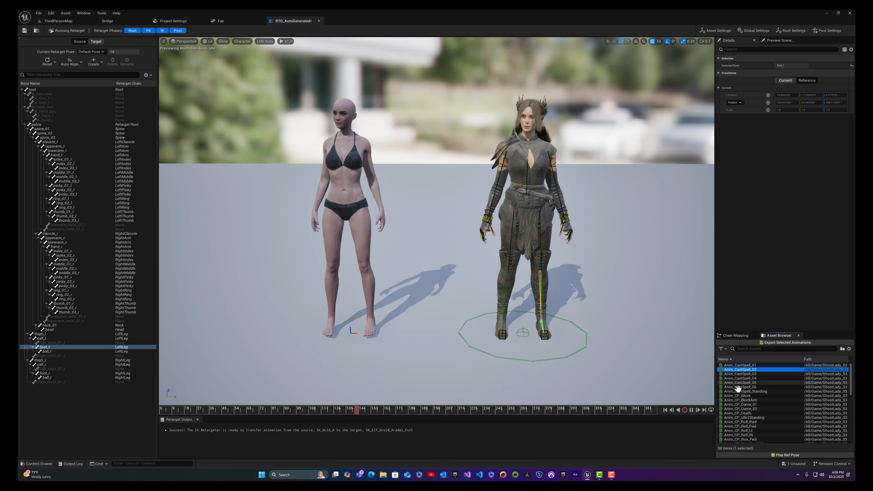
{"action": "key", "text": "ctrl+a"}
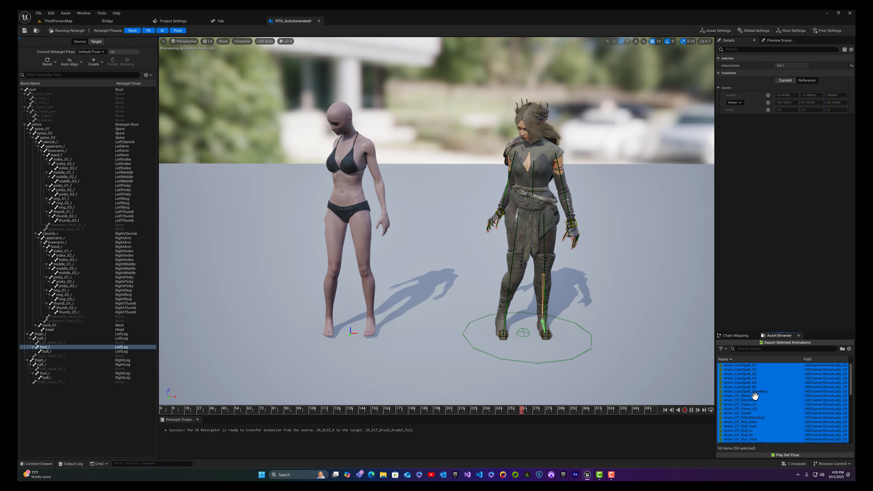
{"action": "left_click", "coordinate": [778, 344]}
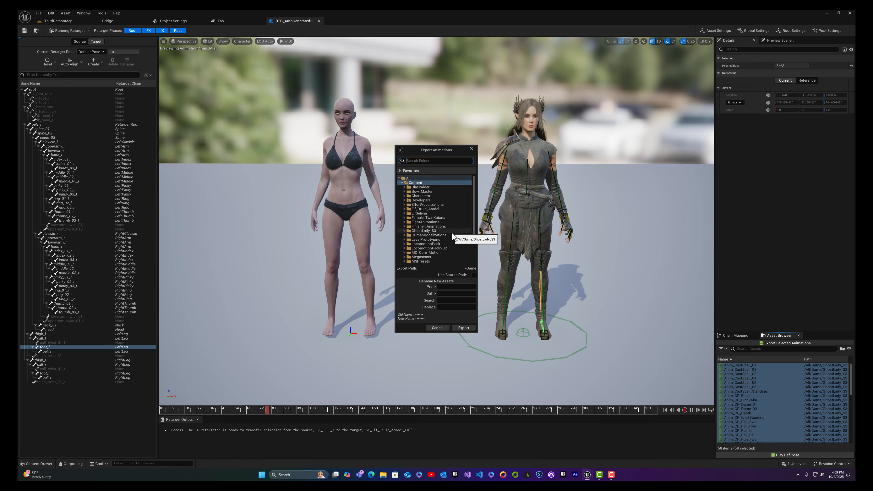
- Export the retargeted animations to Elf_Druid_Aradel/RetargetedAnimations/FromGhostLady/Animations with Include Referenced Assets turned off
{"action": "left_click", "coordinate": [404, 209]}
{"action": "left_click", "coordinate": [408, 230]}
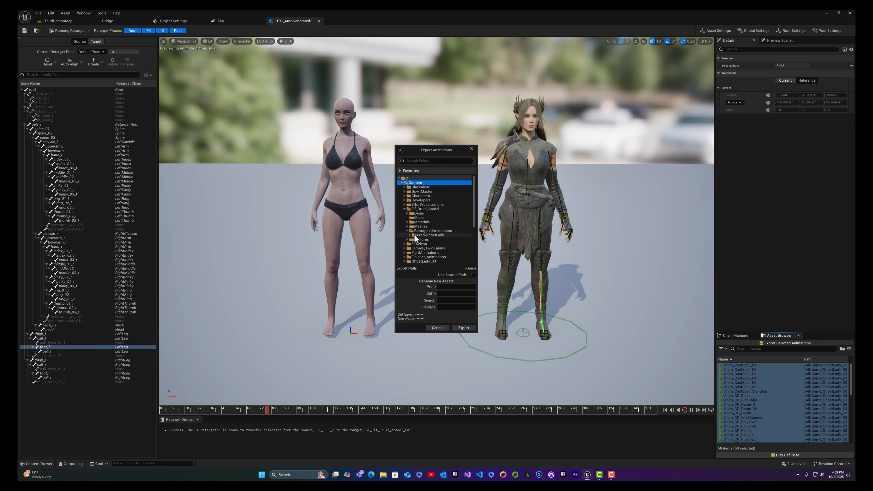
{"action": "left_click", "coordinate": [411, 236]}
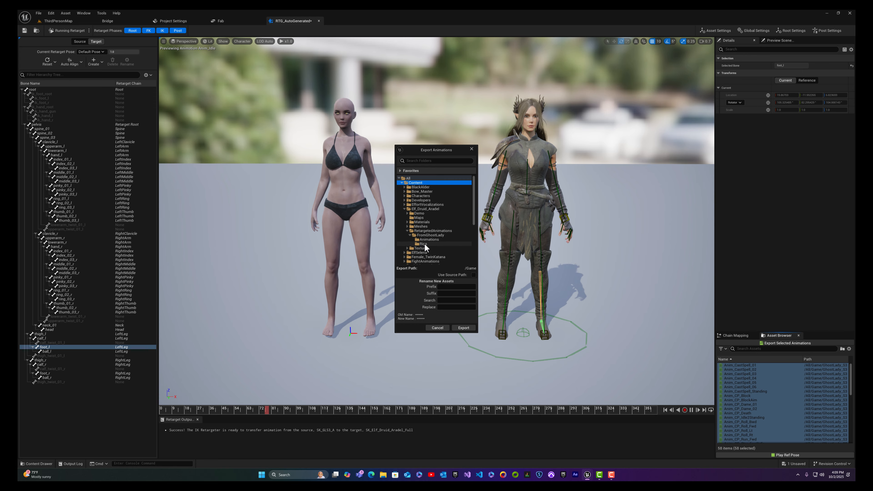
{"action": "left_click", "coordinate": [429, 240]}
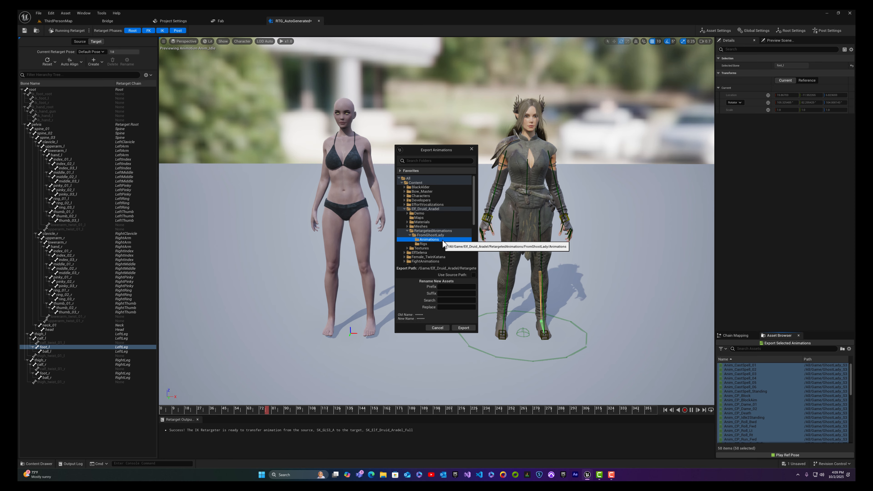
{"action": "left_click", "coordinate": [464, 328]}
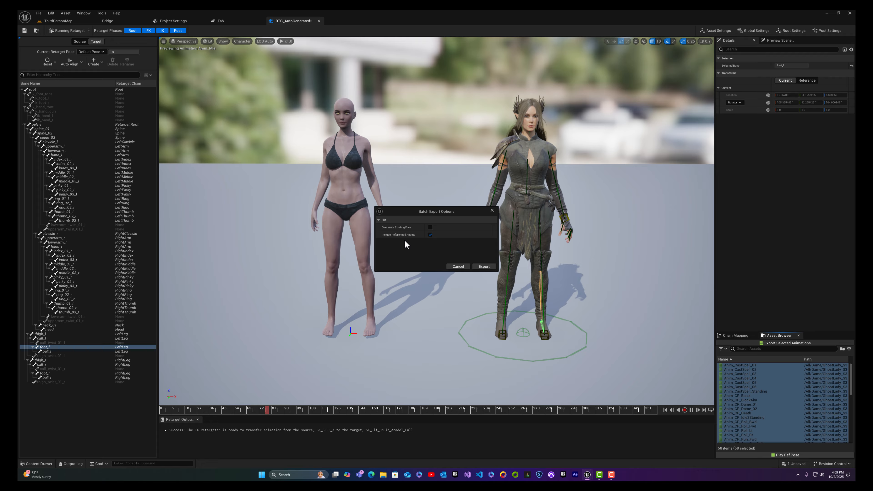
{"action": "left_click", "coordinate": [431, 235]}
{"action": "left_click", "coordinate": [483, 266]}
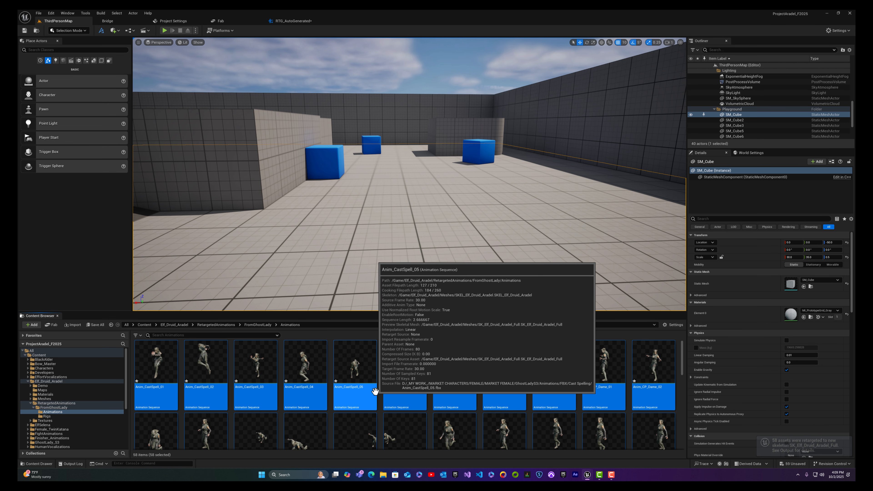
- Save all unsaved content, including the newly exported retargeted animations
{"action": "scroll", "coordinate": [357, 385], "scroll_direction": "down", "scroll_amount": 1}
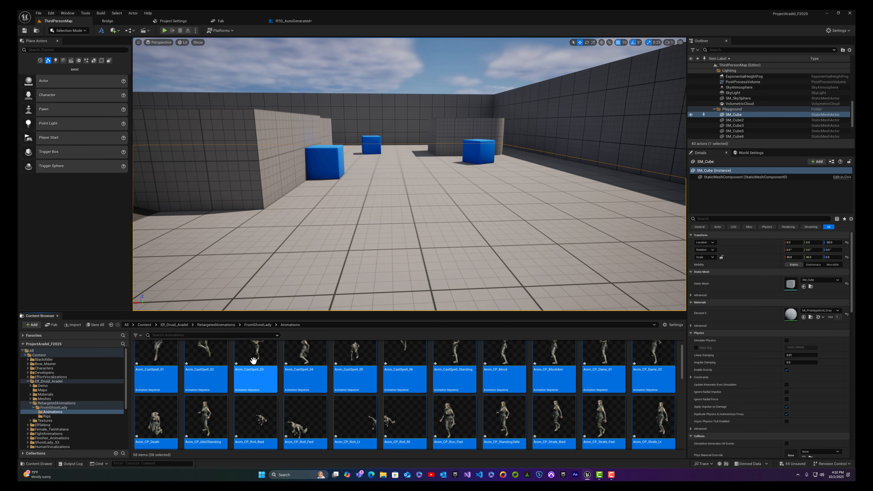
{"action": "left_click", "coordinate": [91, 326]}
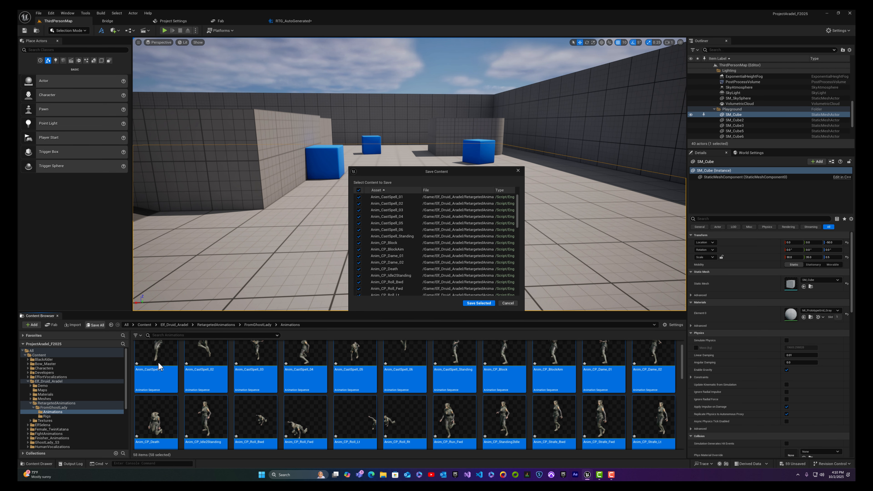
{"action": "left_click", "coordinate": [476, 303]}
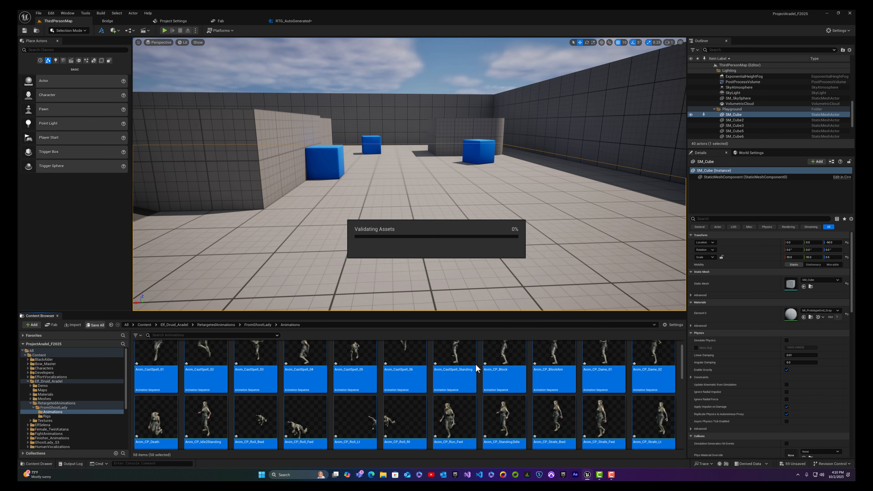
- Open the retargeted Anim_CastSpell_05 in a docked editor and preview it and Anim_CP_Death on the druid character
{"action": "left_click", "coordinate": [341, 371]}
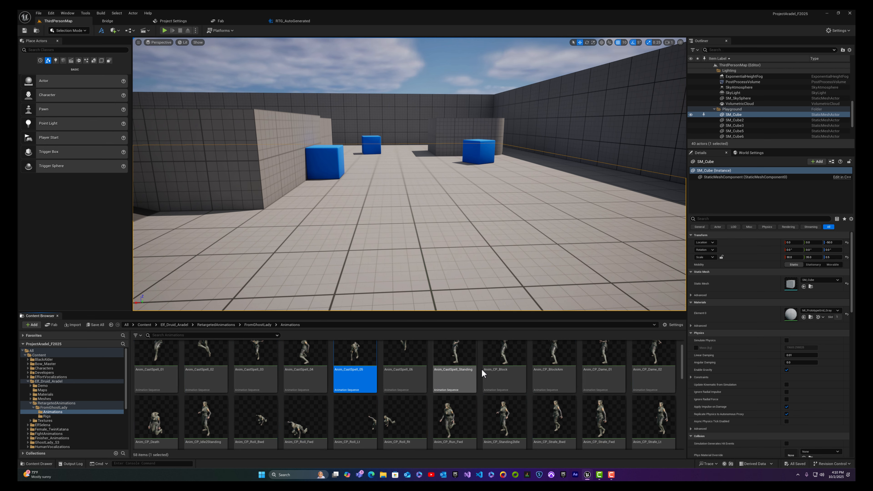
{"action": "double_click", "coordinate": [365, 384]}
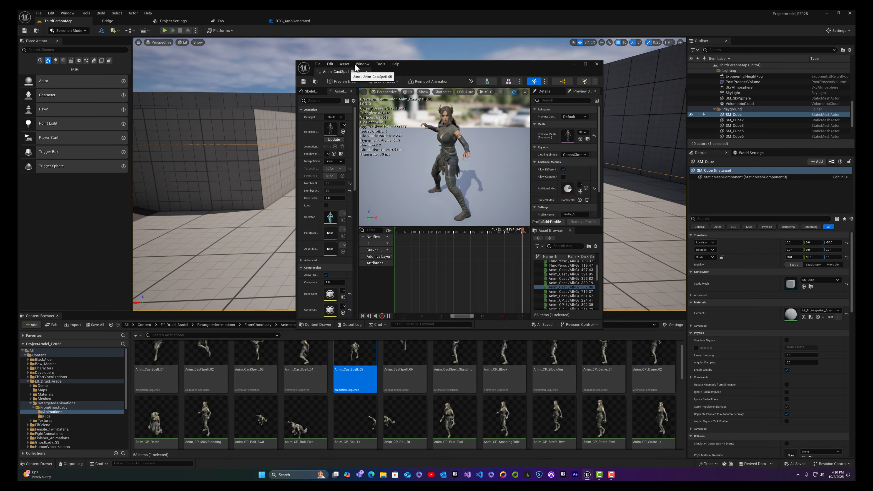
{"action": "left_click_drag", "start_coordinate": [355, 63], "coordinate": [370, 22]}
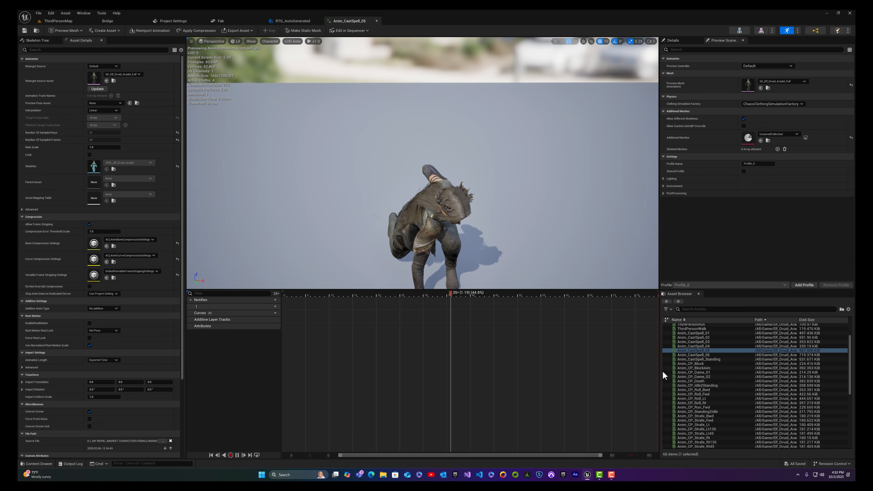
{"action": "left_click", "coordinate": [695, 381]}
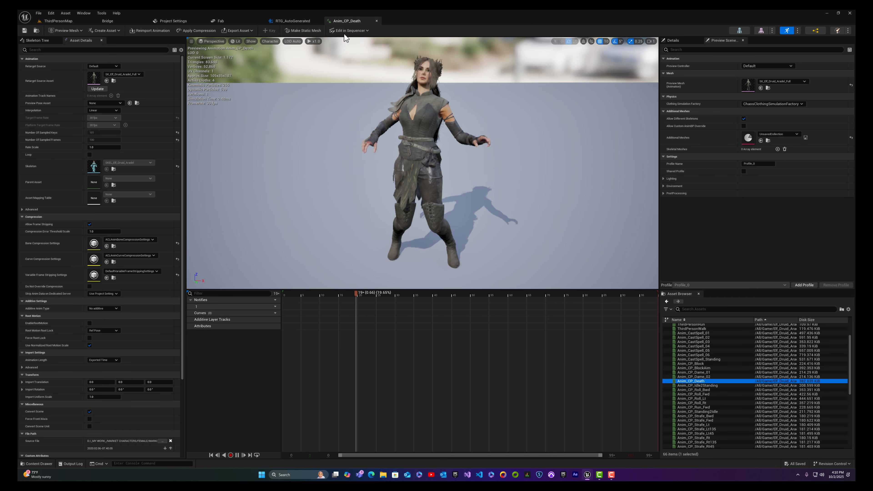
- Close the animation editor and the RTG_AutoGenerated retargeter, and return to ThirdPersonMap
{"action": "left_click", "coordinate": [377, 21]}
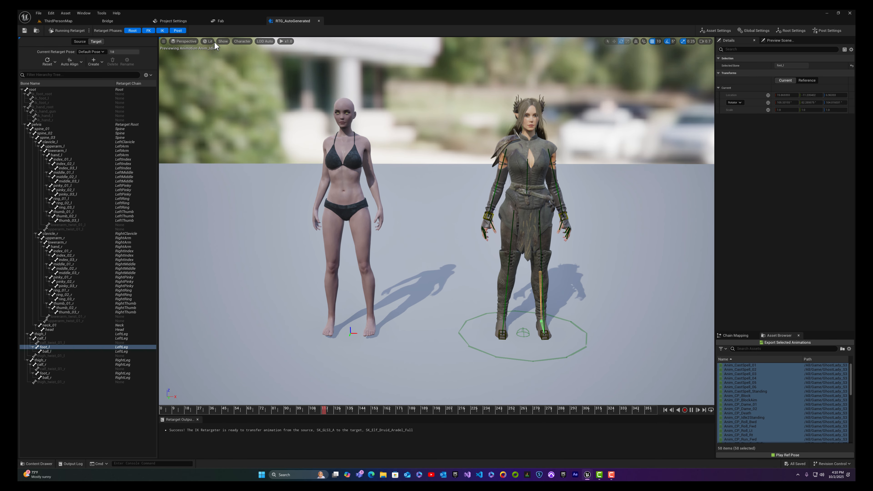
{"action": "left_click", "coordinate": [319, 21]}
{"action": "left_click", "coordinate": [66, 20]}
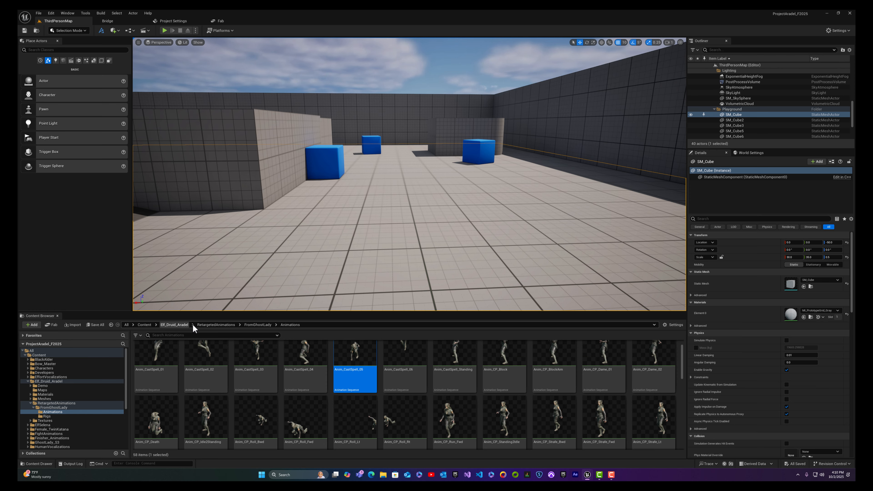
- Browse to Elf_Druid_Aradel/Demo/Mannequin/Animations to examine the character's existing animation blueprint and sequences
{"action": "left_click", "coordinate": [173, 325]}
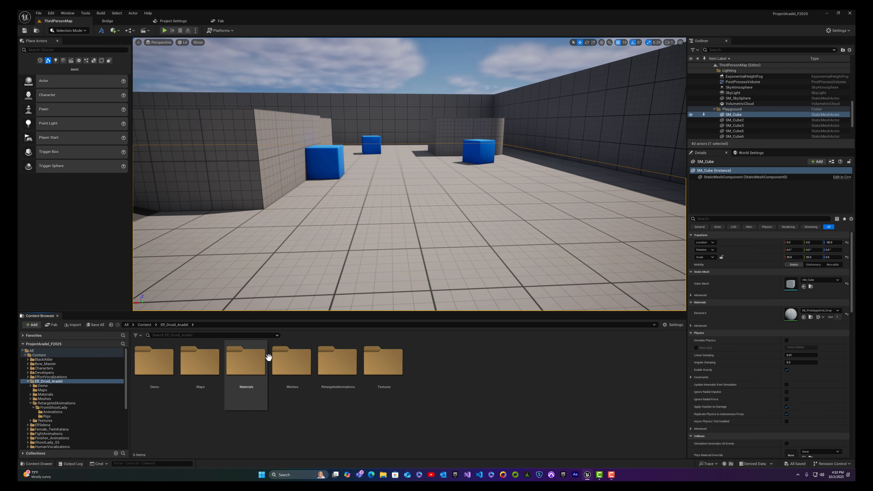
{"action": "left_click", "coordinate": [154, 365]}
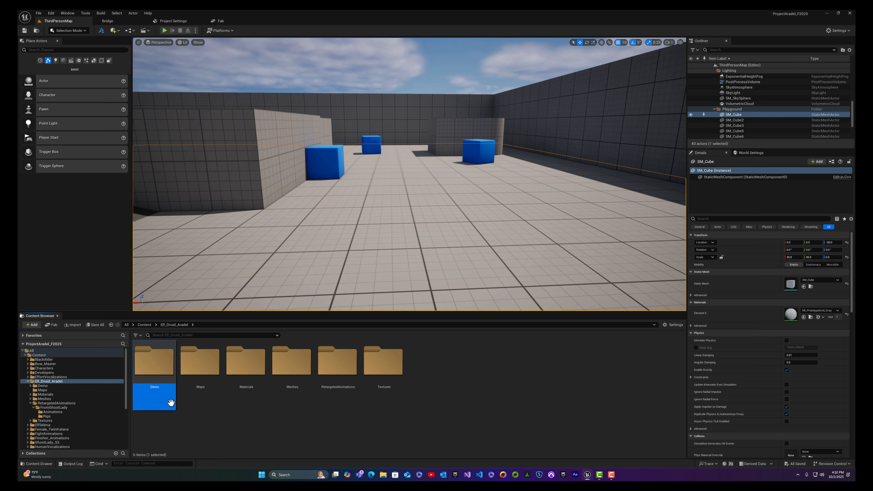
{"action": "double_click", "coordinate": [161, 367]}
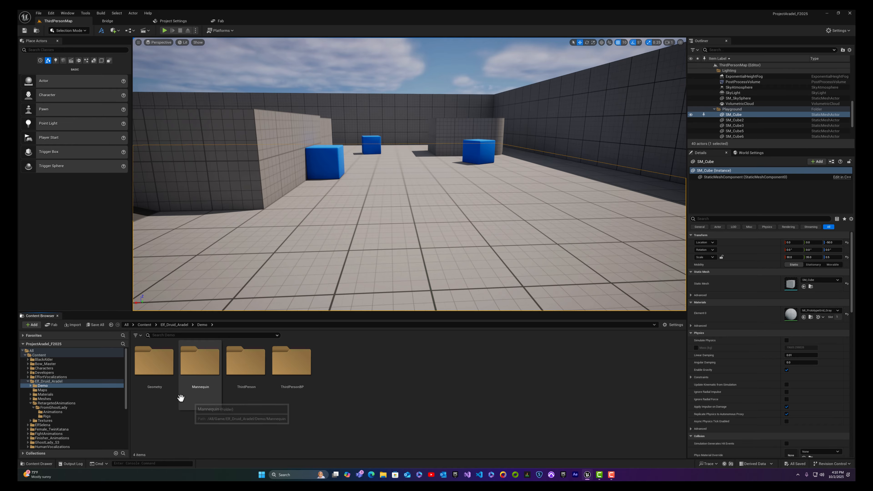
{"action": "double_click", "coordinate": [200, 362]}
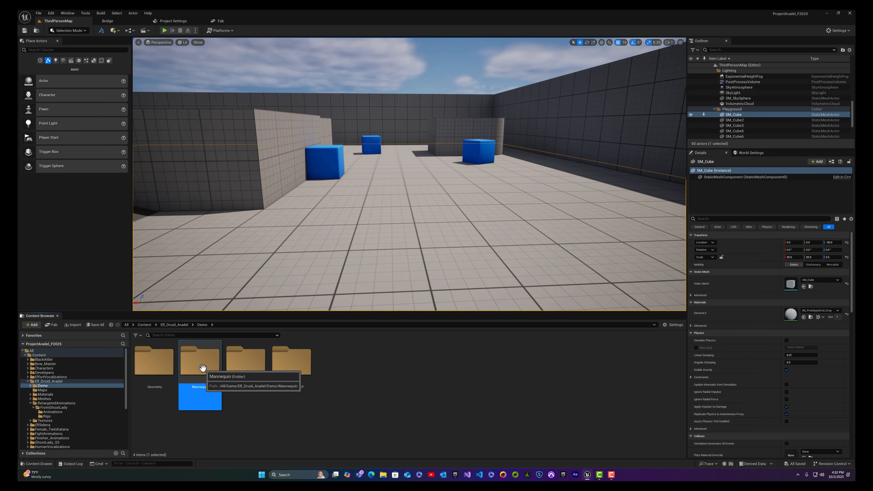
{"action": "double_click", "coordinate": [155, 363]}
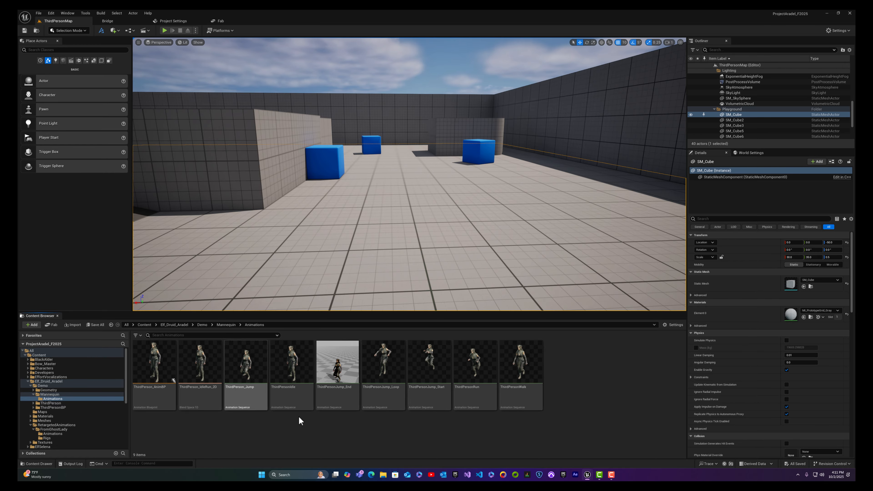
- Browse to Content/Characters/Mannequins/Animations to find the mannequin animation blueprints
{"action": "left_click", "coordinate": [140, 325]}
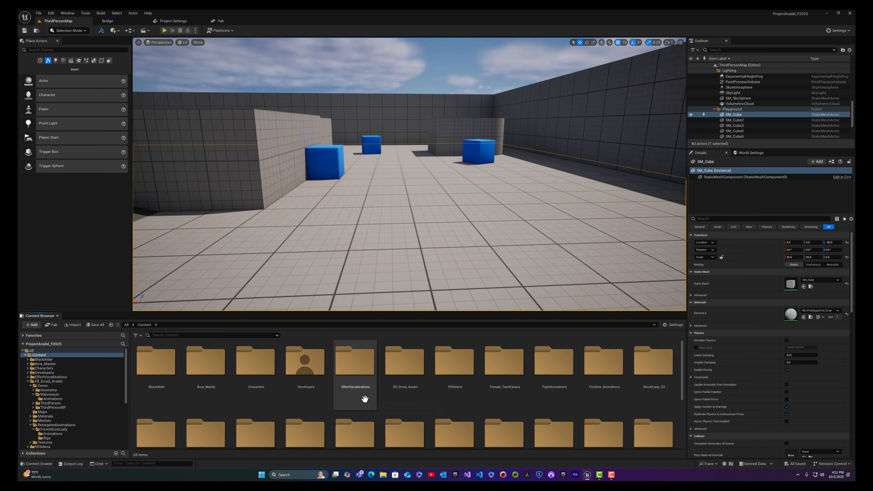
{"action": "scroll", "coordinate": [225, 384], "scroll_direction": "down", "scroll_amount": 2}
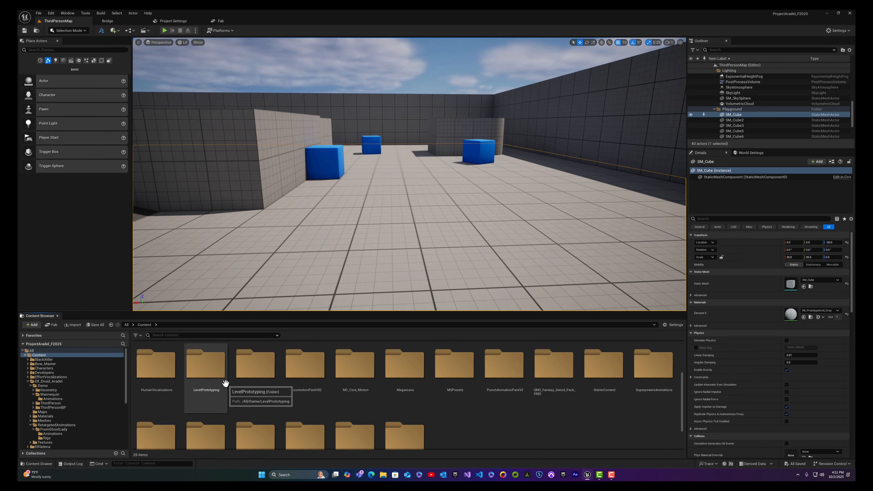
{"action": "scroll", "coordinate": [225, 383], "scroll_direction": "up", "scroll_amount": 2}
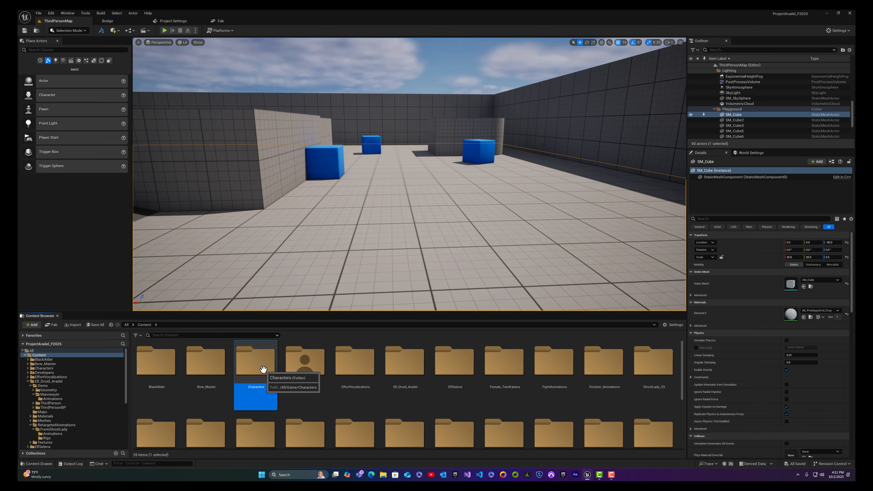
{"action": "double_click", "coordinate": [262, 388]}
{"action": "left_click", "coordinate": [207, 363]}
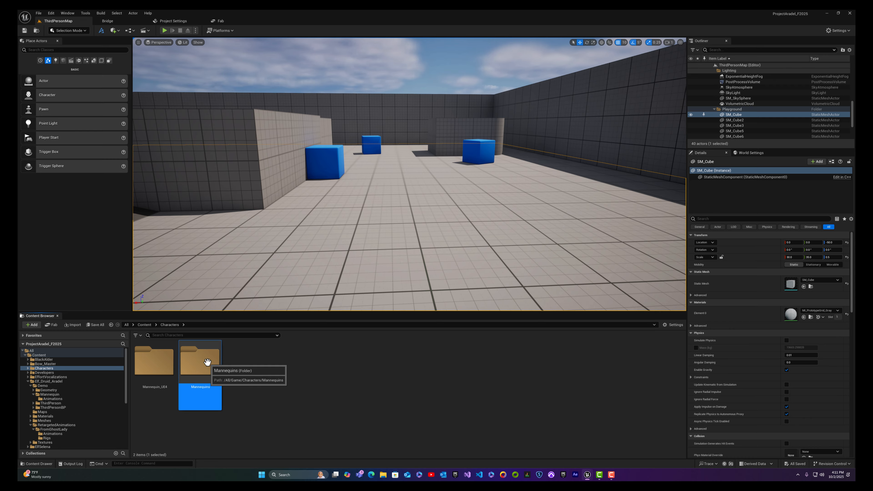
{"action": "double_click", "coordinate": [208, 362]}
{"action": "left_click", "coordinate": [159, 362]}
{"action": "double_click", "coordinate": [159, 361]}
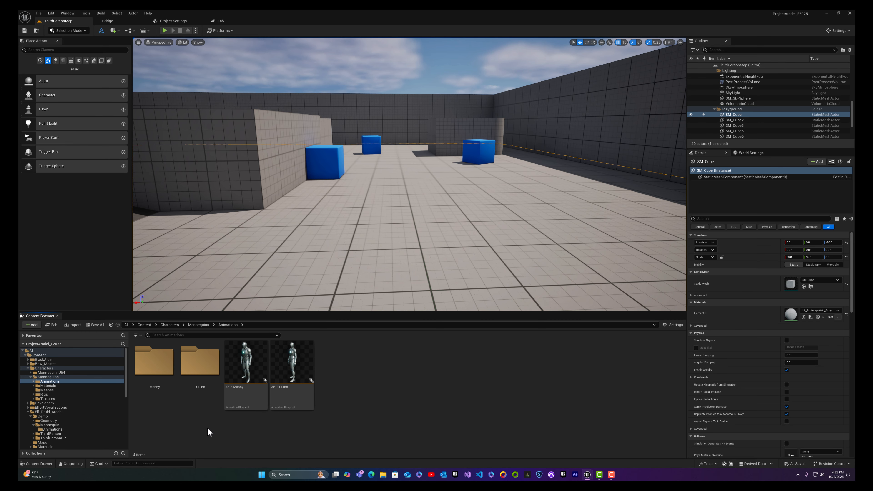
- Compare the ABP_Manny and ABP_Quinn entries, and open the ABP_Quinn animation blueprint in a docked editor
{"action": "left_click", "coordinate": [249, 398]}
{"action": "left_click", "coordinate": [292, 397]}
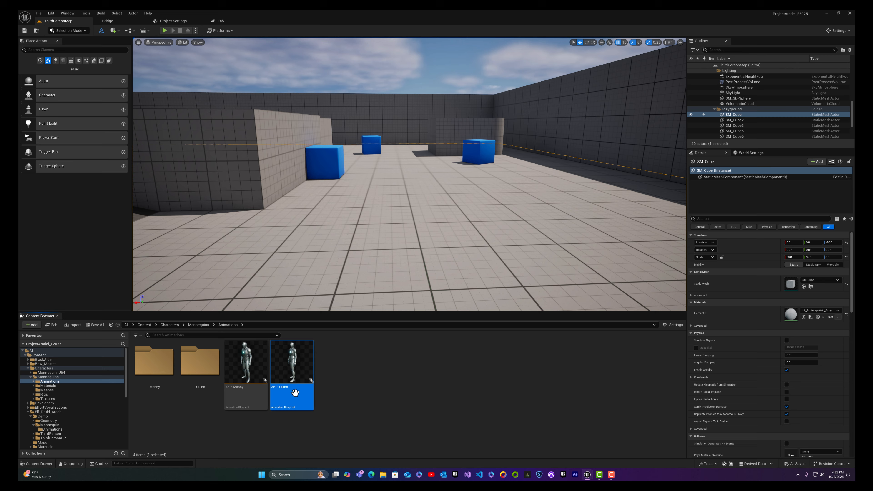
{"action": "left_click", "coordinate": [250, 394]}
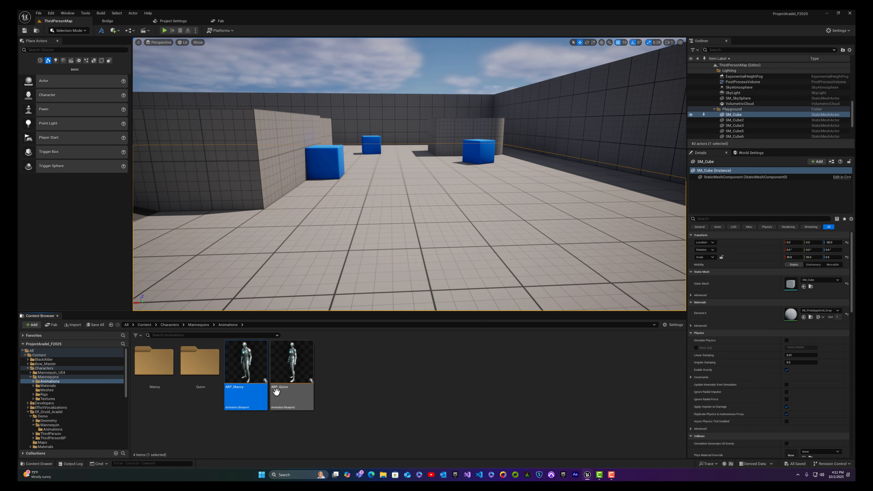
{"action": "left_click", "coordinate": [293, 393]}
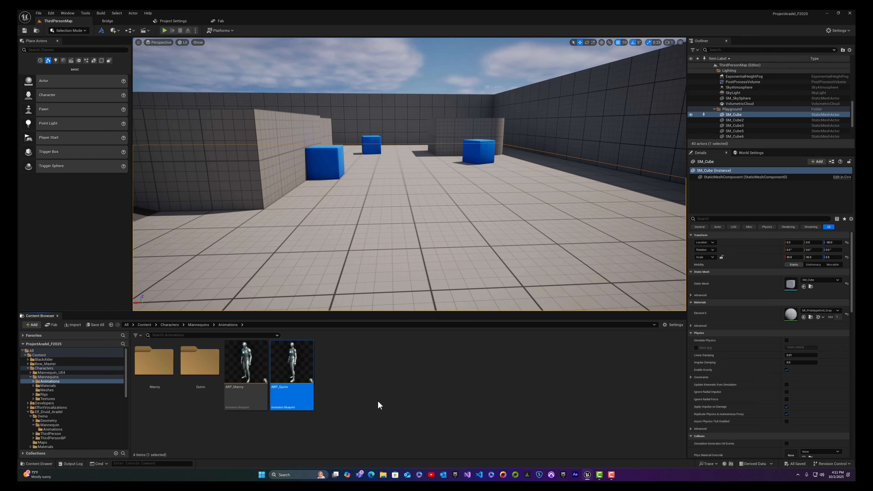
{"action": "left_click", "coordinate": [248, 393]}
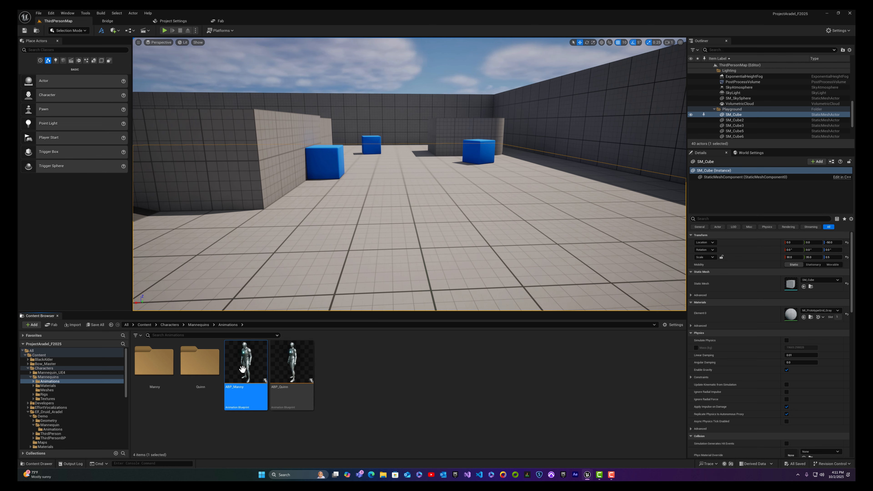
{"action": "left_click", "coordinate": [292, 366]}
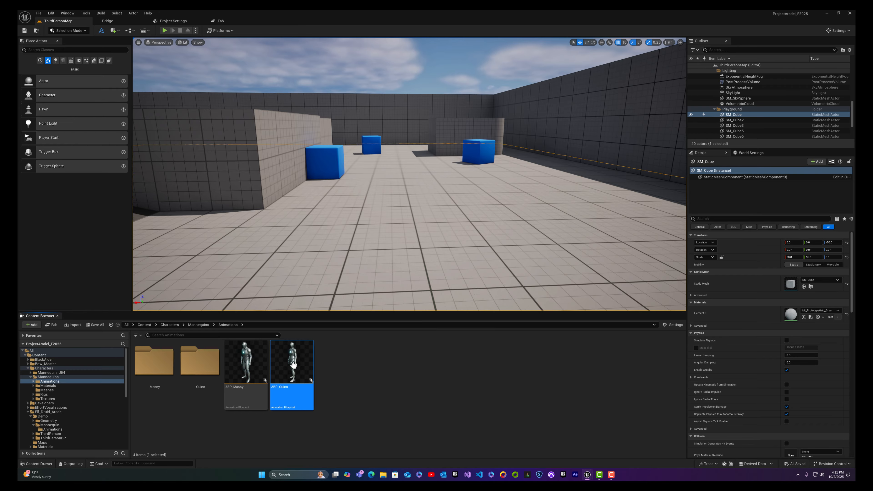
{"action": "double_click", "coordinate": [296, 397]}
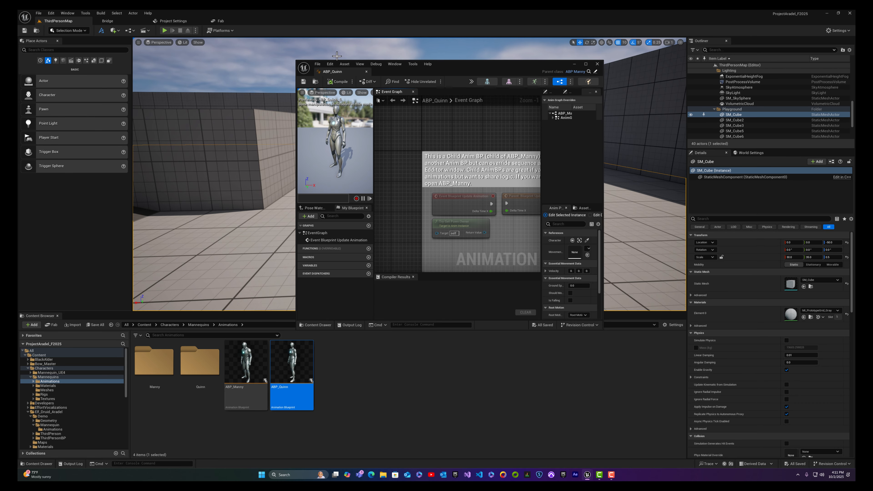
{"action": "left_click_drag", "start_coordinate": [338, 73], "coordinate": [334, 23]}
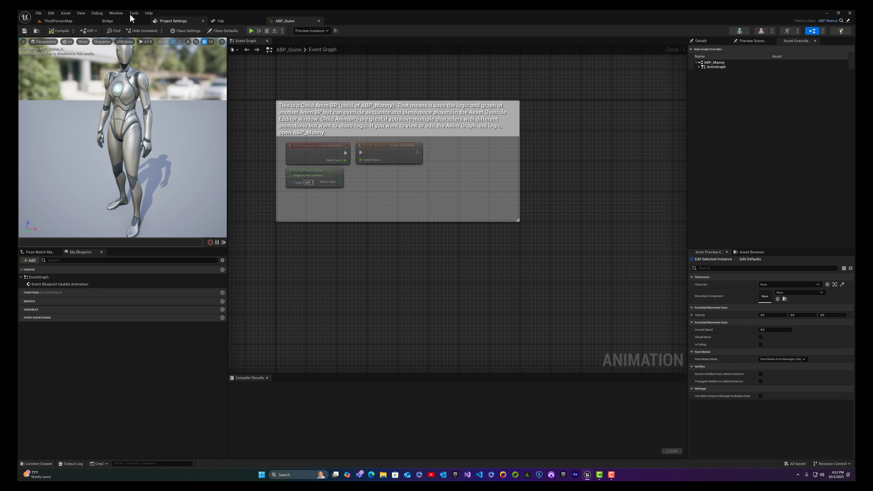
- Examine the ABP_Manny event graph, and close both mannequin animation blueprints to return to ThirdPersonMap
{"action": "left_click", "coordinate": [59, 21]}
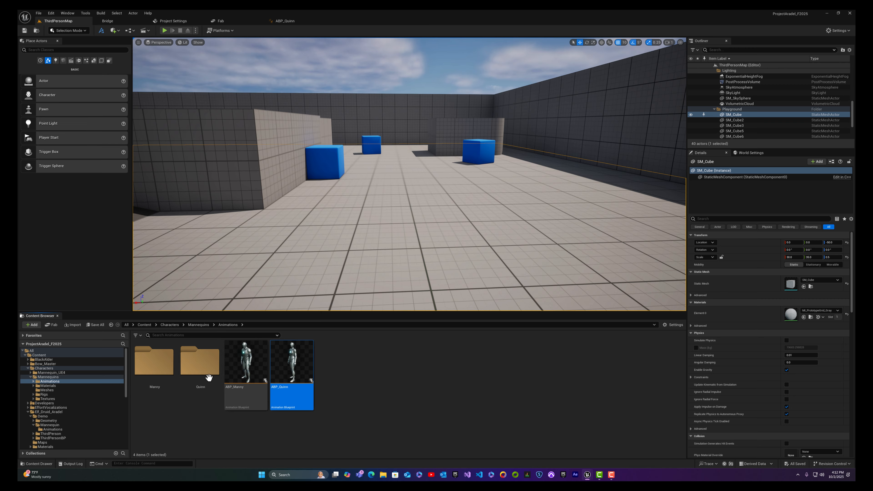
{"action": "double_click", "coordinate": [244, 401]}
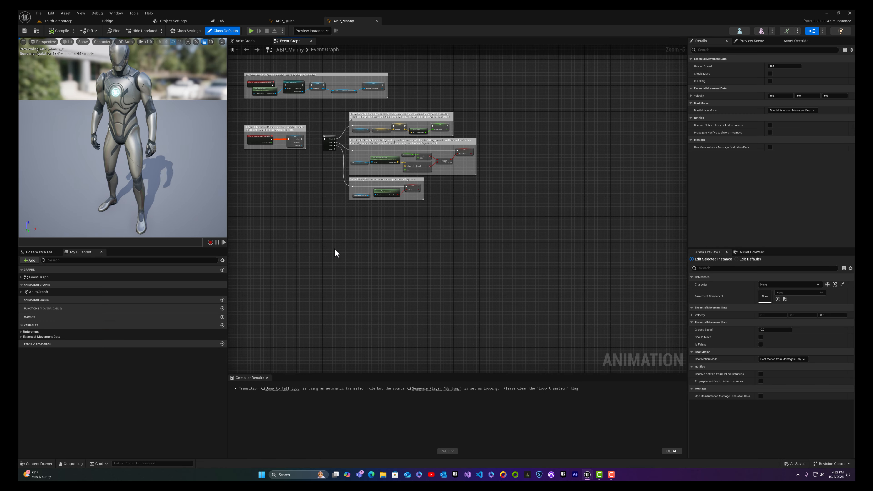
{"action": "right_click_drag", "start_coordinate": [334, 248], "coordinate": [411, 260]}
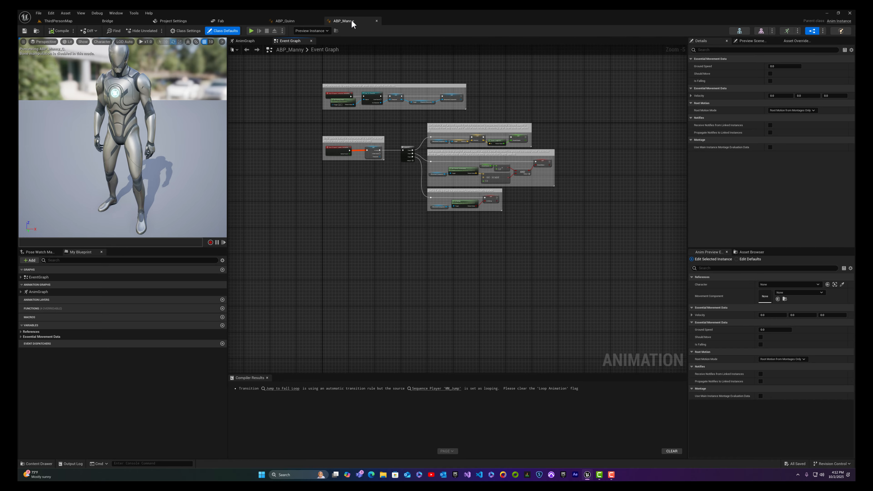
{"action": "left_click", "coordinate": [376, 20]}
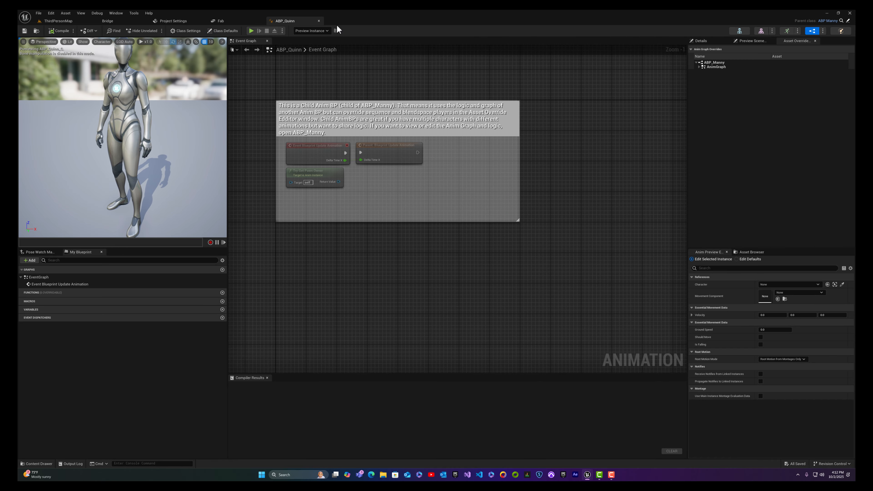
{"action": "left_click", "coordinate": [318, 21]}
{"action": "left_click", "coordinate": [76, 22]}
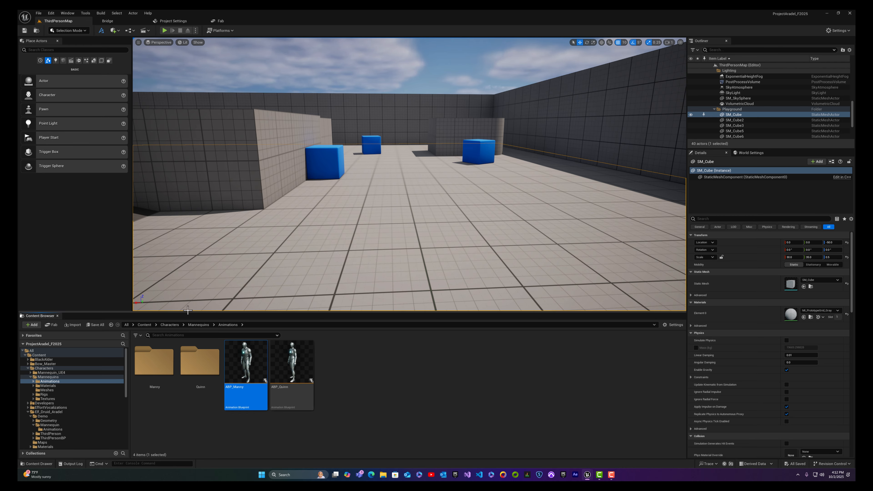
- Create a folder named ABP inside Content/Elf_Druid_Aradel
{"action": "left_click", "coordinate": [170, 324]}
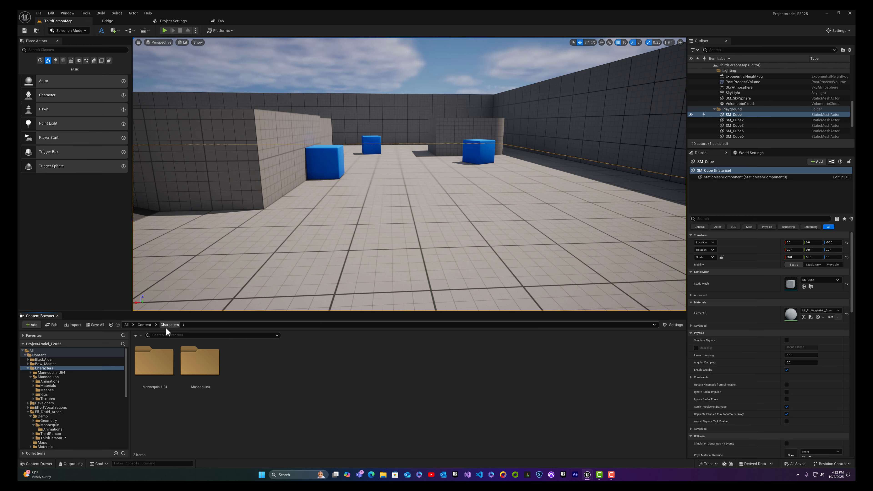
{"action": "left_click", "coordinate": [144, 325]}
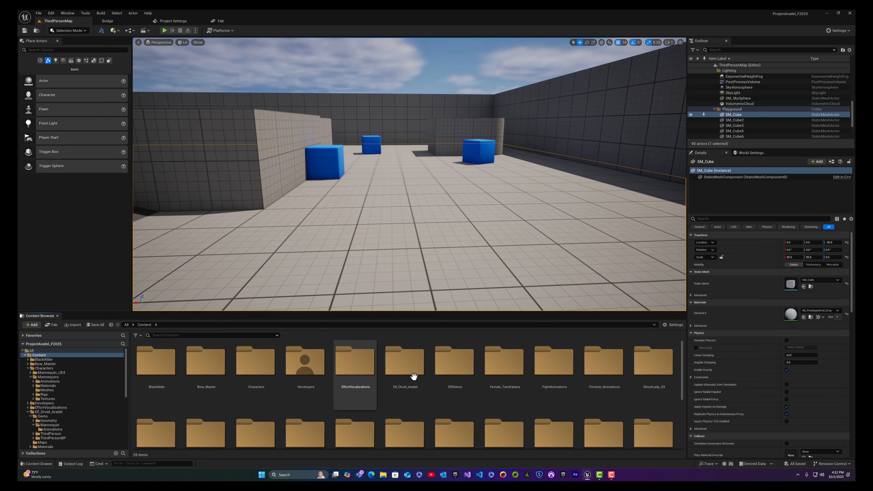
{"action": "left_click", "coordinate": [406, 368]}
{"action": "double_click", "coordinate": [405, 368]}
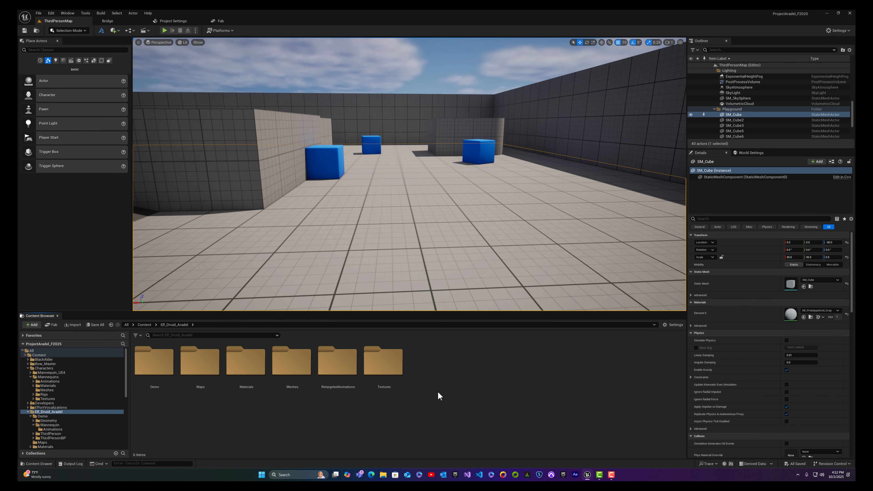
{"action": "right_click", "coordinate": [436, 390]}
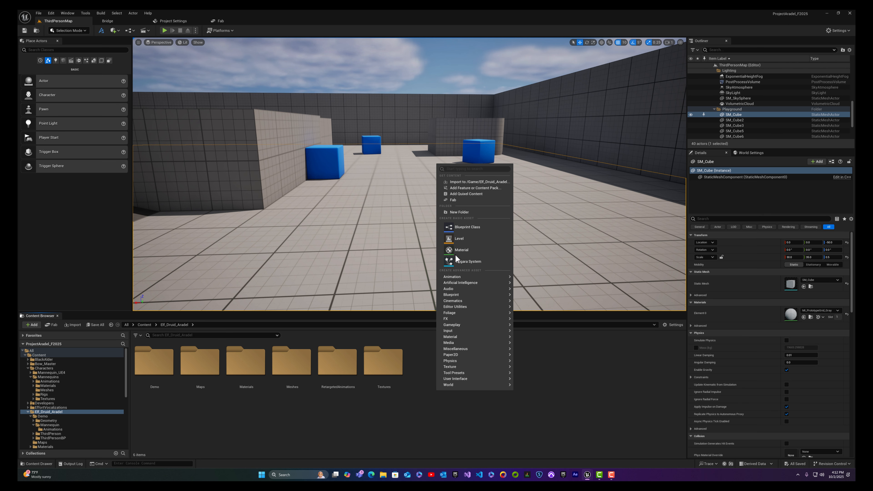
{"action": "left_click", "coordinate": [461, 212]}
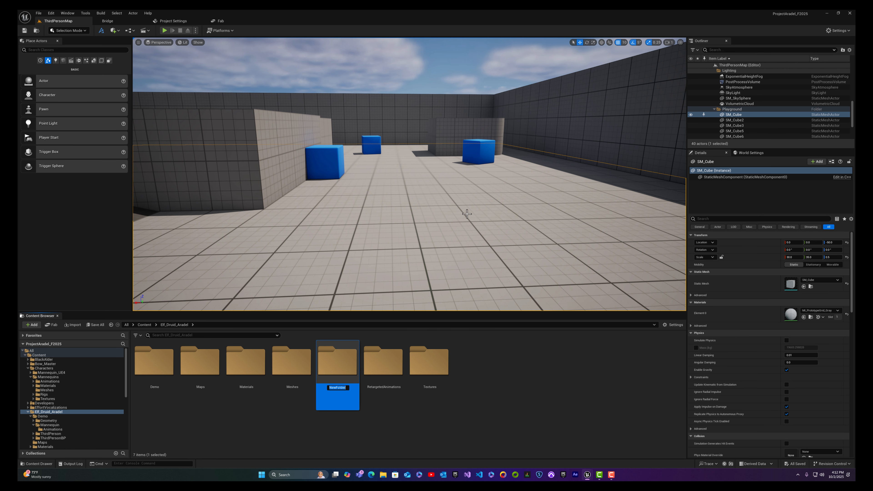
{"action": "type", "text": "ABP"}
{"action": "key", "text": "Return"}
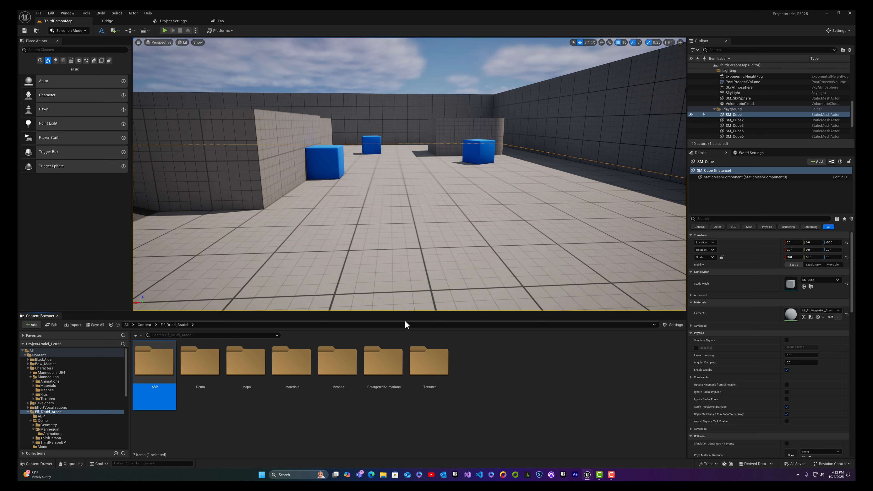
- Paste a copy of the ABP_Manny animation blueprint into the Elf_Druid_Aradel/ABP folder
{"action": "double_click", "coordinate": [165, 358]}
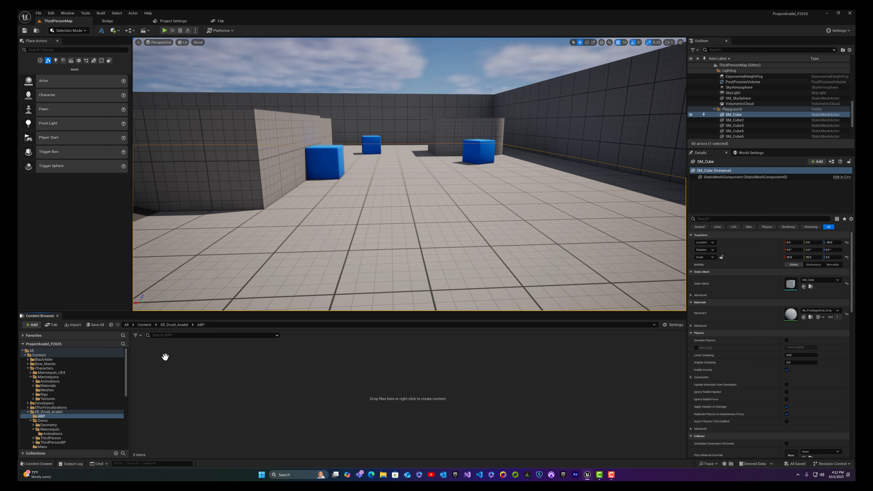
{"action": "right_click", "coordinate": [171, 402]}
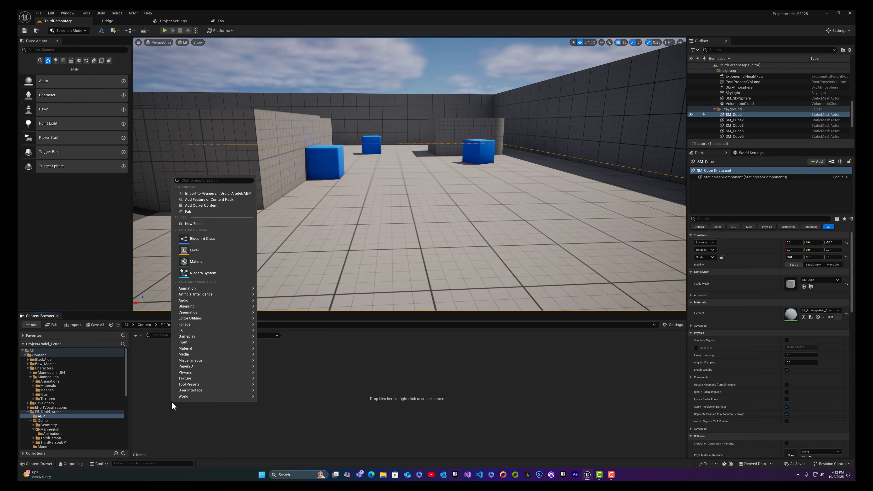
{"action": "left_click", "coordinate": [163, 406]}
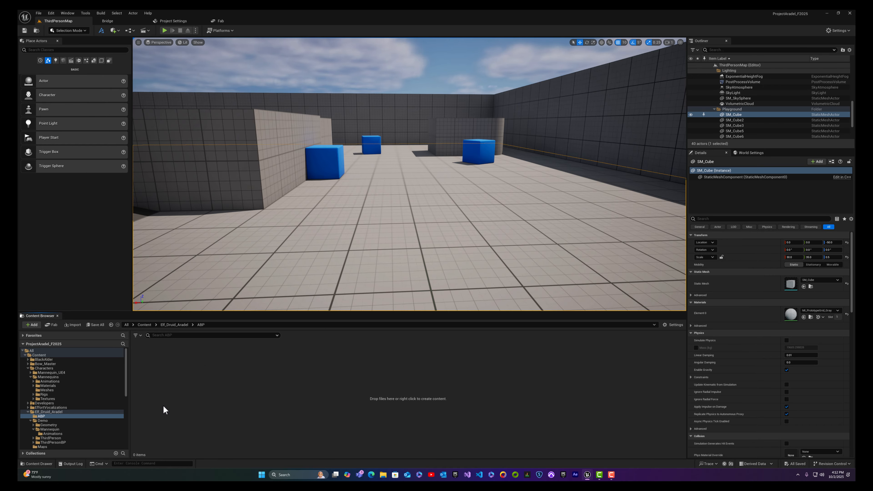
{"action": "key", "text": "ctrl+v"}
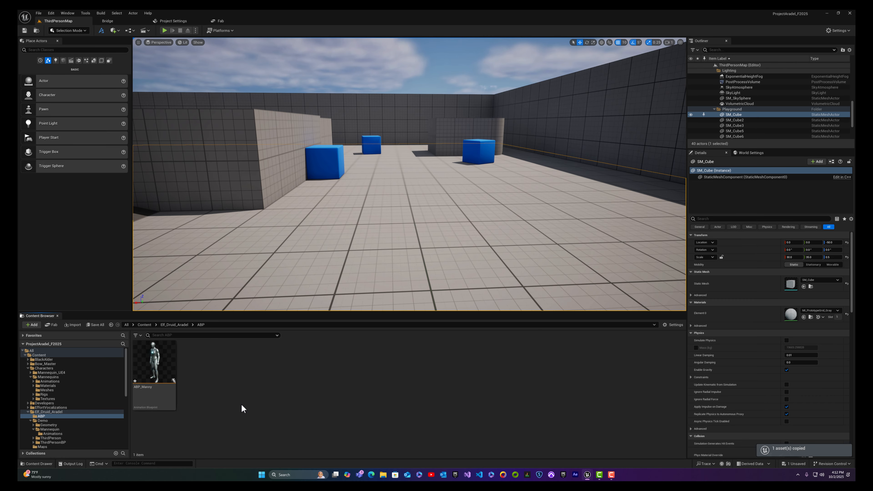
- Rename the copied ABP_Manny animation blueprint as ABP_Aradel
{"action": "left_click", "coordinate": [150, 391]}
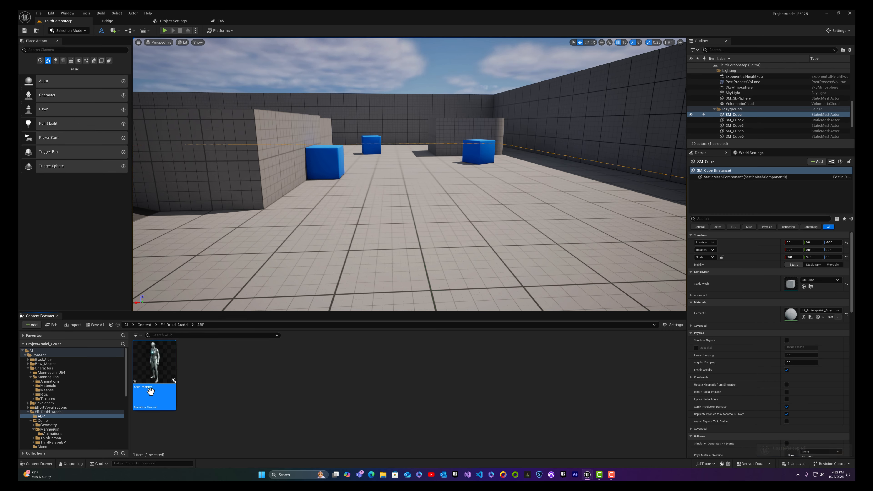
{"action": "mouse_move", "coordinate": [155, 394]}
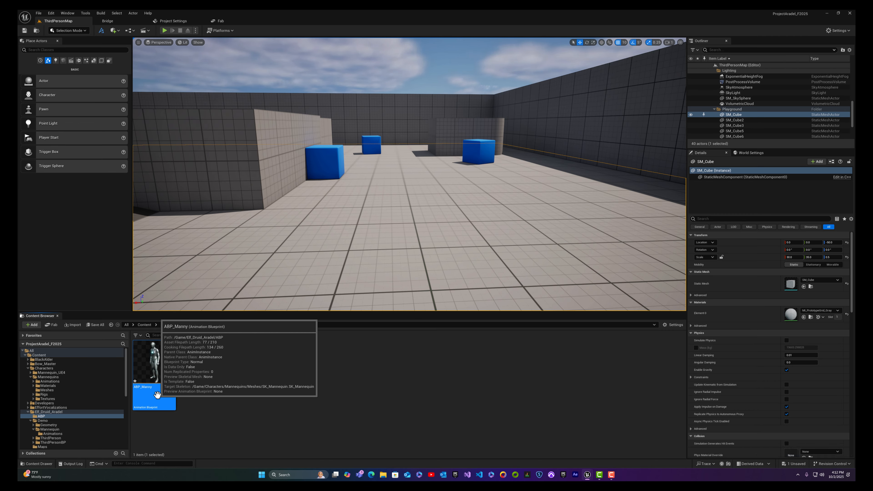
{"action": "key", "text": "F2"}
{"action": "key", "text": "Right"}
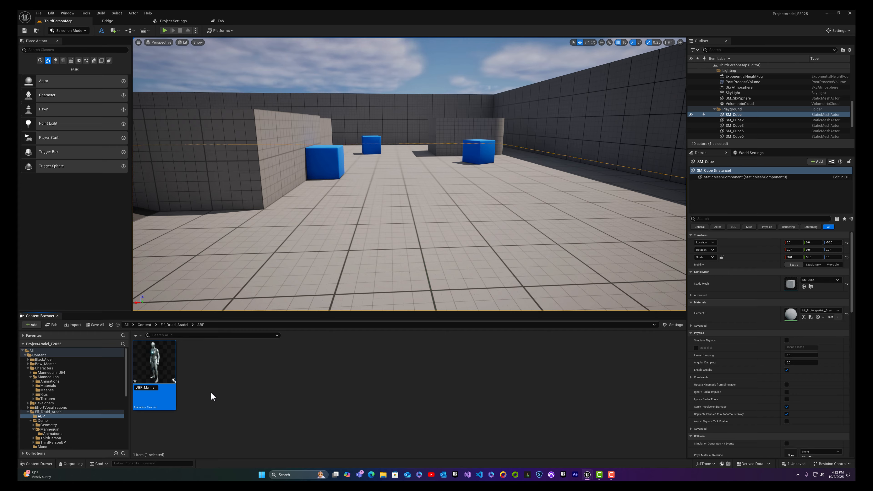
{"action": "key", "text": "BackSpace"}
{"action": "key", "text": "BackSpace"}
{"action": "key", "text": "BackSpace"}
{"action": "key", "text": "BackSpace"}
{"action": "type", "text": "Elf"}
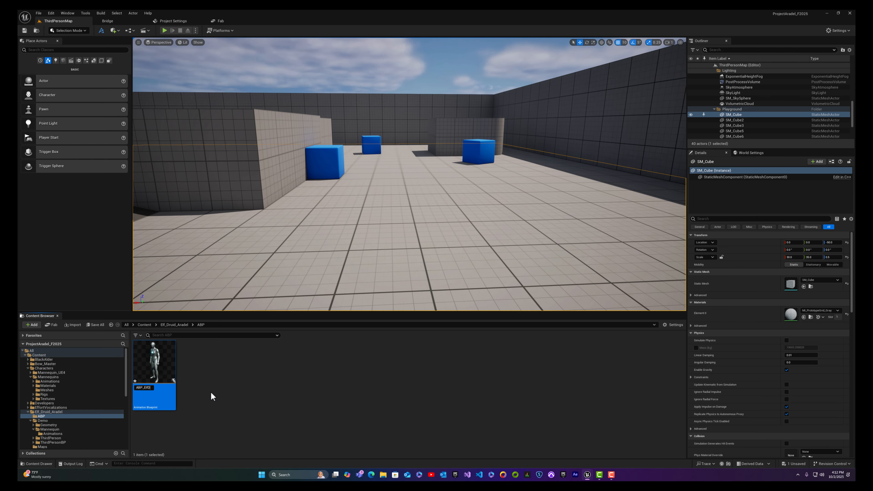
{"action": "type", "text": "D"}
{"action": "key", "text": "BackSpace"}
{"action": "key", "text": "BackSpace"}
{"action": "key", "text": "BackSpace"}
{"action": "key", "text": "BackSpace"}
{"action": "type", "text": "Arade"}
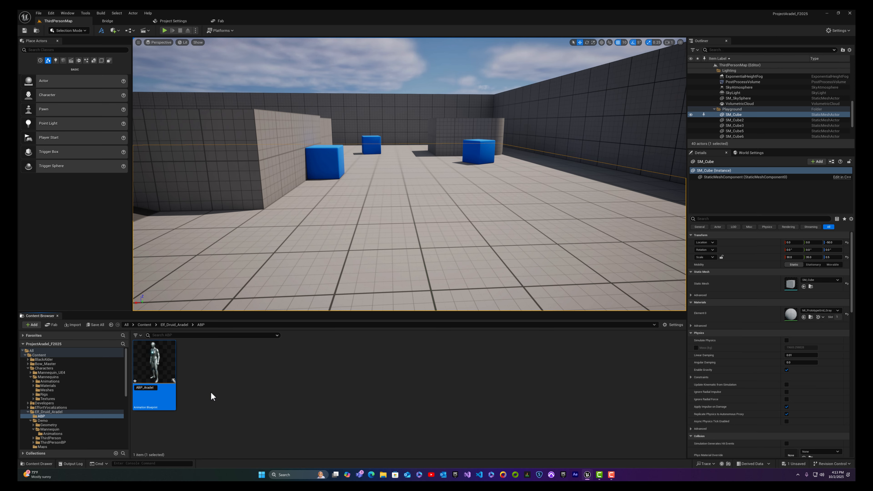
{"action": "key", "text": "Return"}
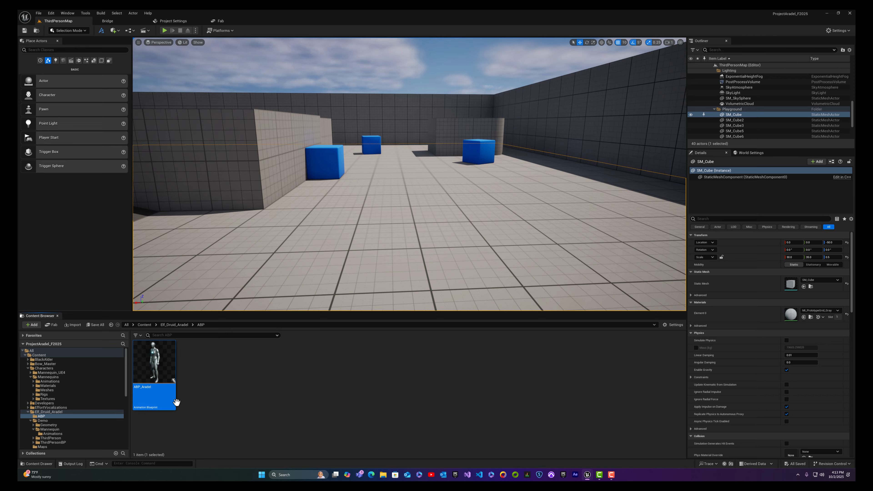
- Look up the character's skeleton asset, SKEL_Elf_Druid_Aradel, in the Elf_Druid_Aradel/Meshes folder
{"action": "right_click", "coordinate": [158, 397]}
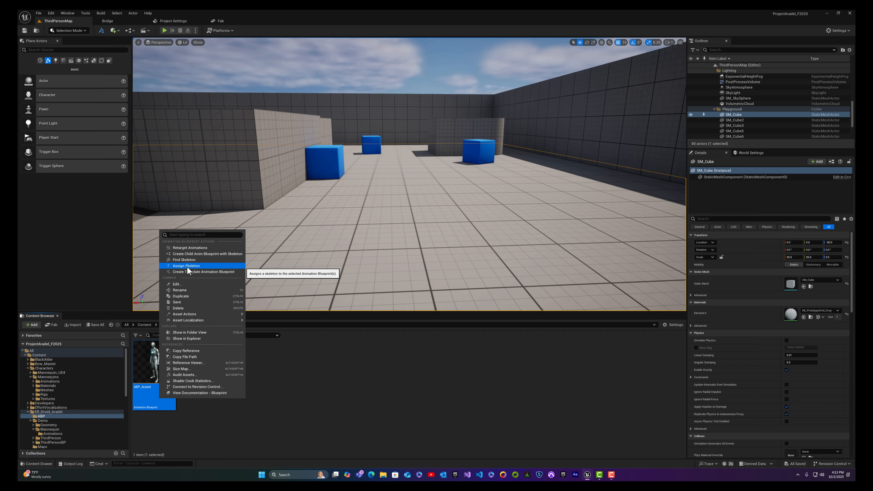
{"action": "left_click", "coordinate": [286, 355]}
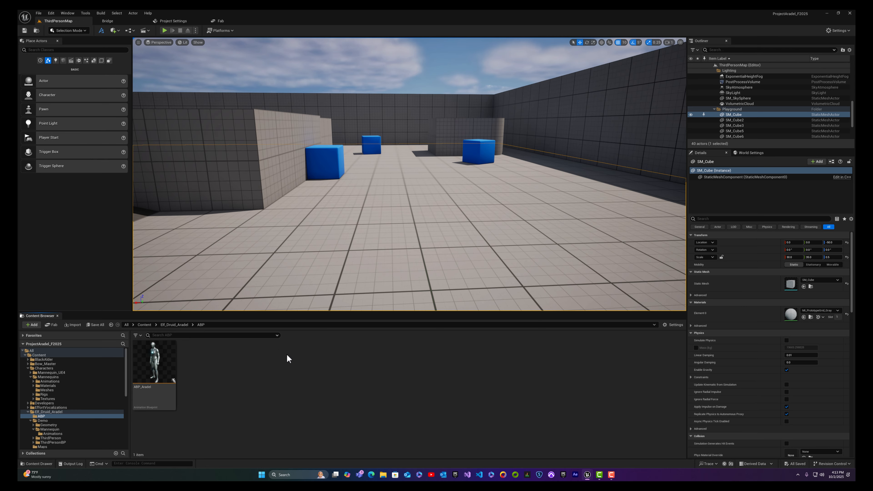
{"action": "left_click", "coordinate": [176, 325]}
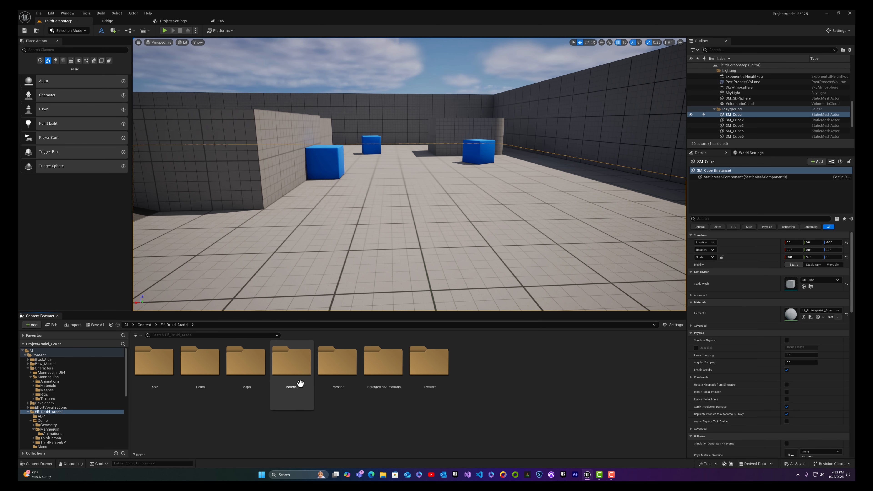
{"action": "double_click", "coordinate": [336, 369]}
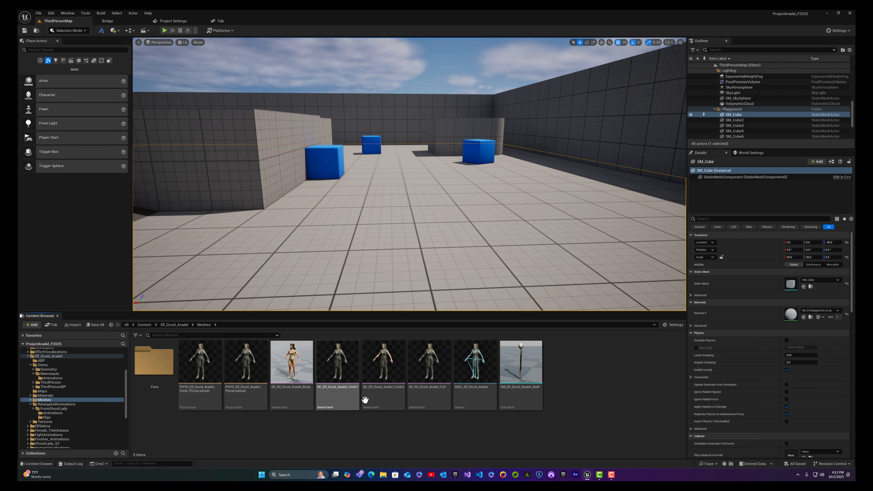
{"action": "left_click", "coordinate": [460, 390]}
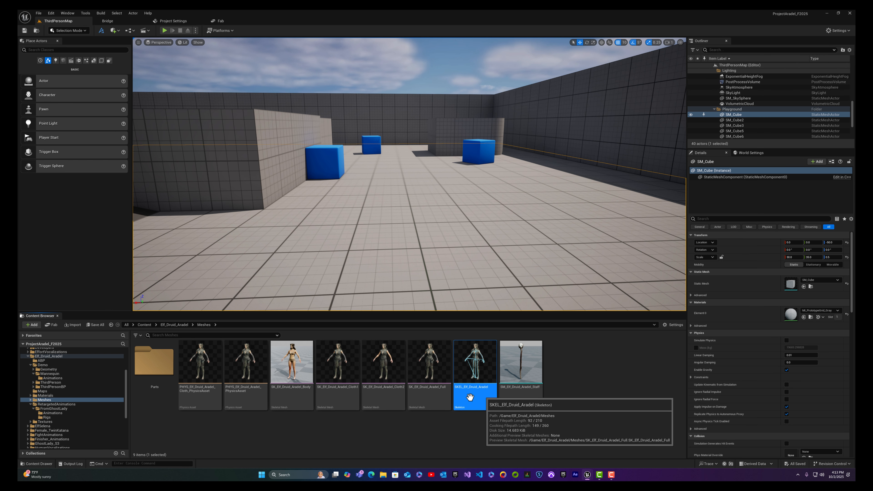
- Assign the SKEL_Elf_Druid_Aradel skeleton to ABP_Aradel in the ABP folder, filtering the skeleton list by "Aradel"
{"action": "left_click", "coordinate": [172, 326]}
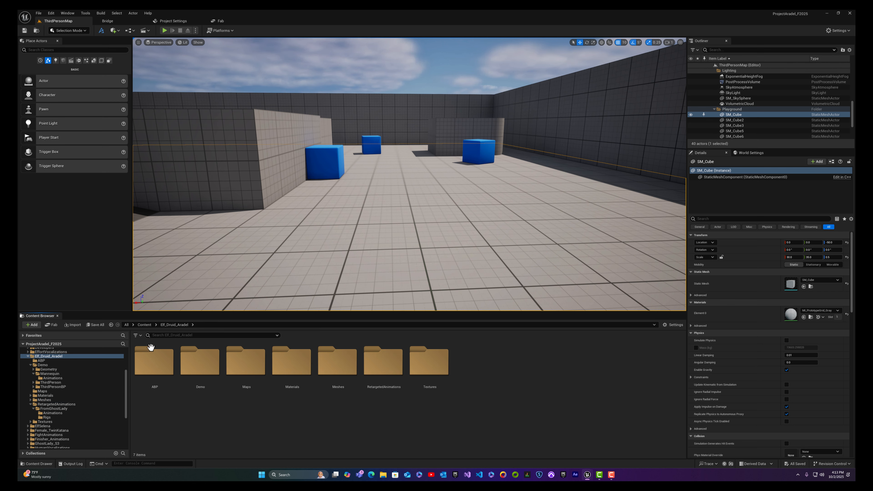
{"action": "left_click", "coordinate": [155, 359]}
{"action": "double_click", "coordinate": [155, 360]}
{"action": "right_click", "coordinate": [160, 394]}
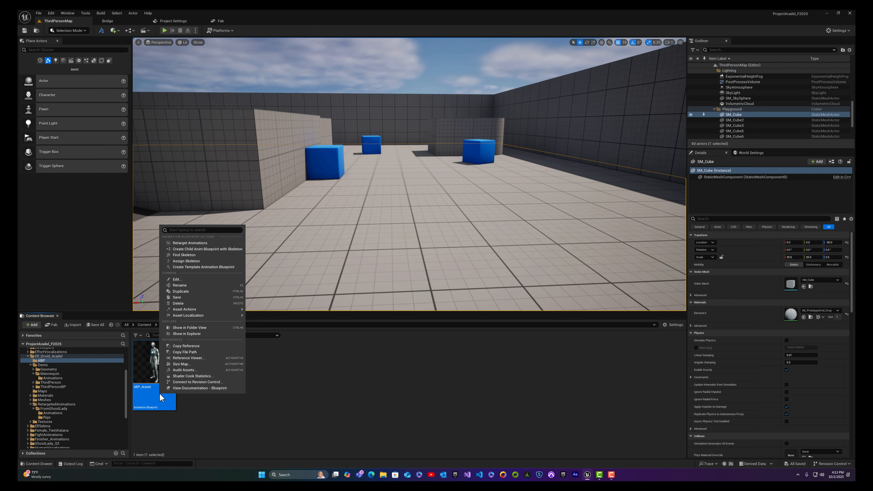
{"action": "left_click", "coordinate": [206, 261]}
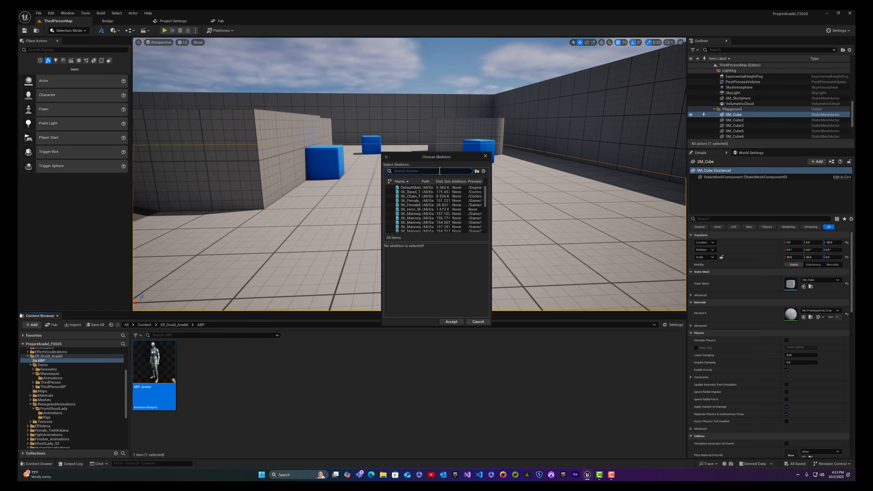
{"action": "type", "text": "Aradel"}
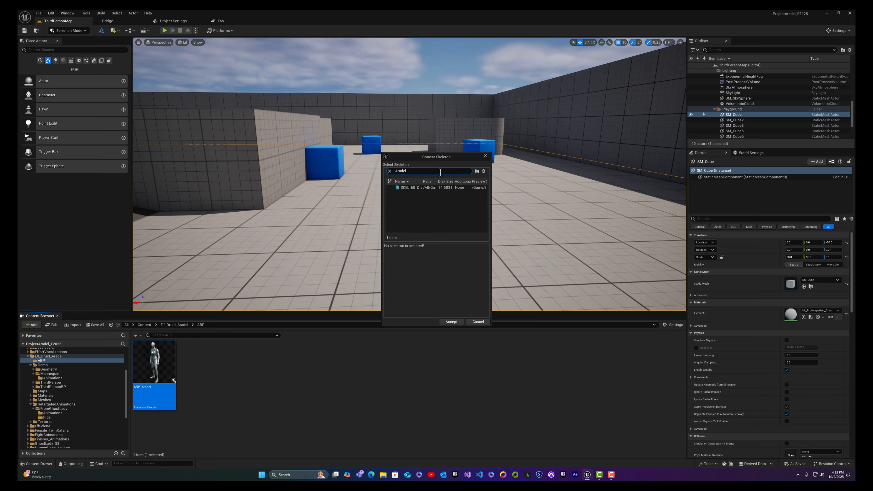
{"action": "left_click", "coordinate": [444, 188]}
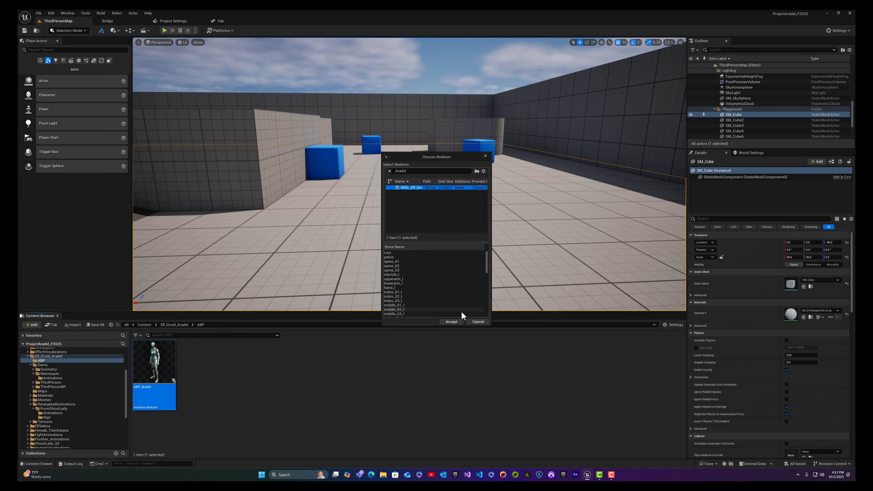
{"action": "left_click", "coordinate": [451, 321]}
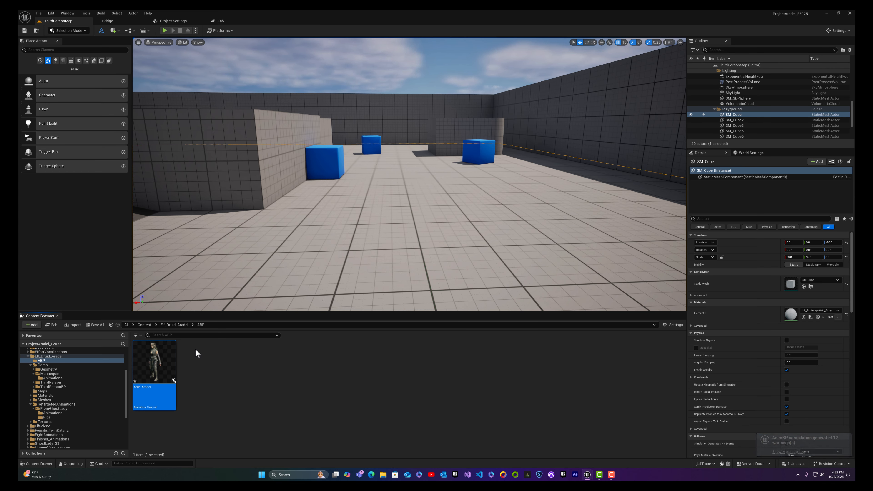
- Go back to the top-level Content folder to browse the project's asset folders
{"action": "left_click", "coordinate": [142, 327]}
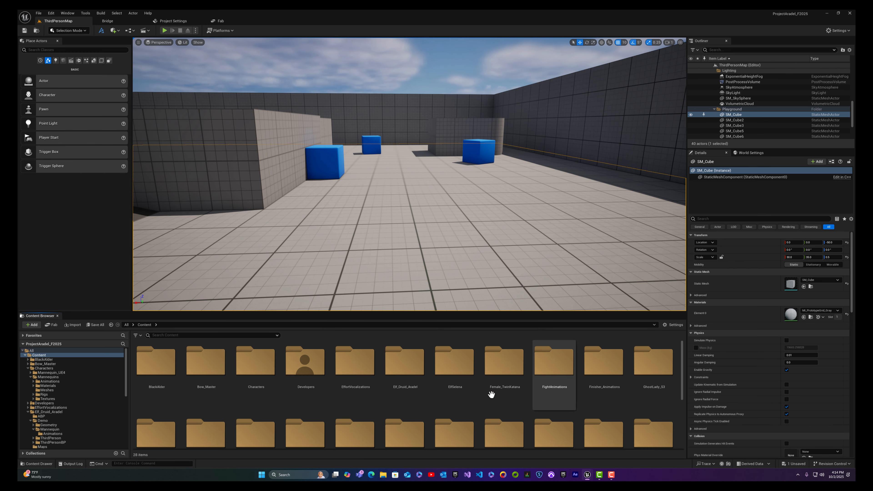
- Open the Female_2D blend space from GhostLady_S3's Animations/In-Place/MoveBasic folder
{"action": "scroll", "coordinate": [447, 403], "scroll_direction": "down", "scroll_amount": 1}
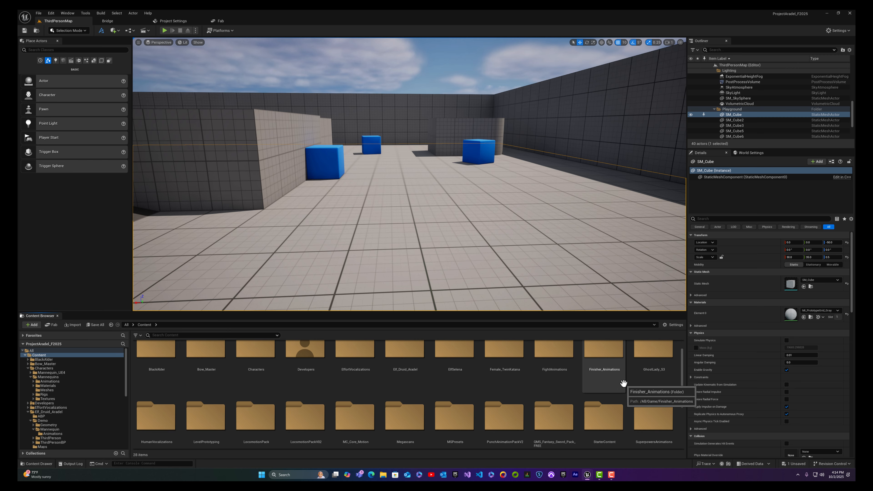
{"action": "double_click", "coordinate": [653, 365]}
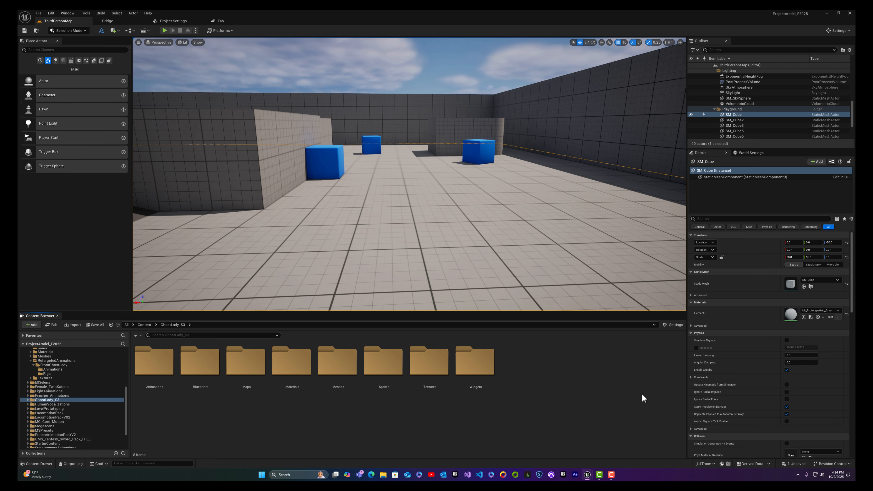
{"action": "double_click", "coordinate": [154, 365]}
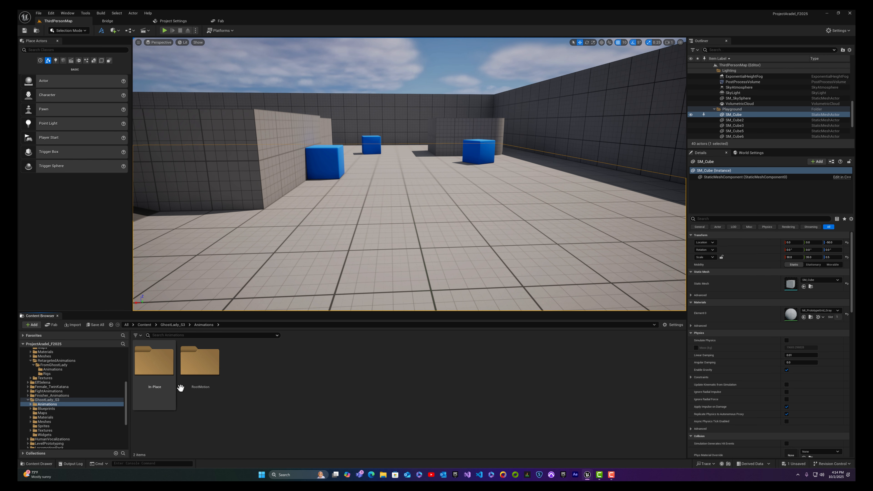
{"action": "double_click", "coordinate": [156, 365]}
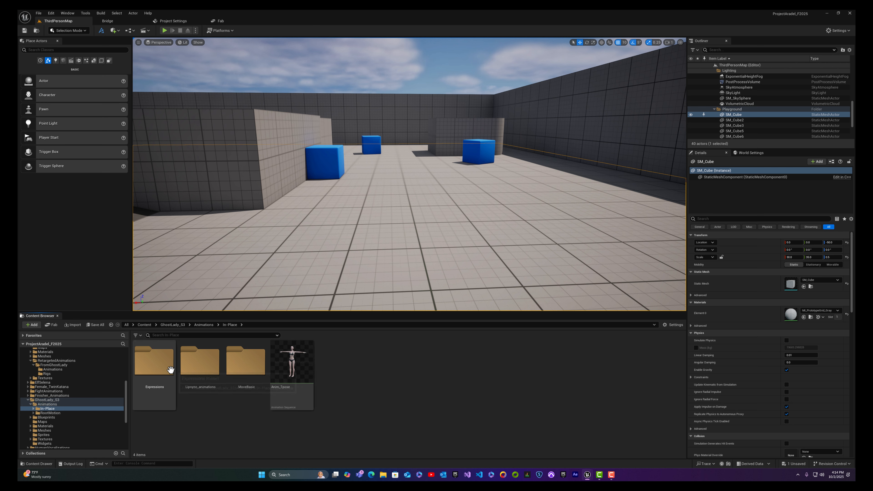
{"action": "double_click", "coordinate": [255, 363]}
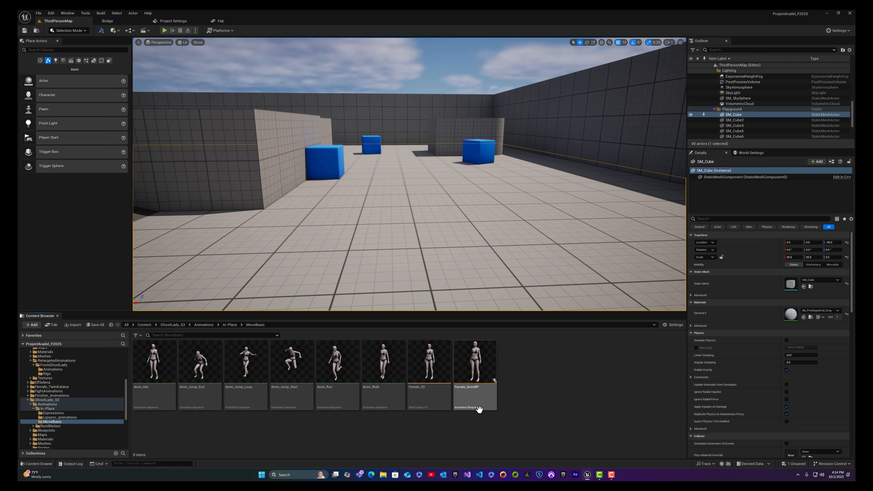
{"action": "left_click", "coordinate": [430, 400]}
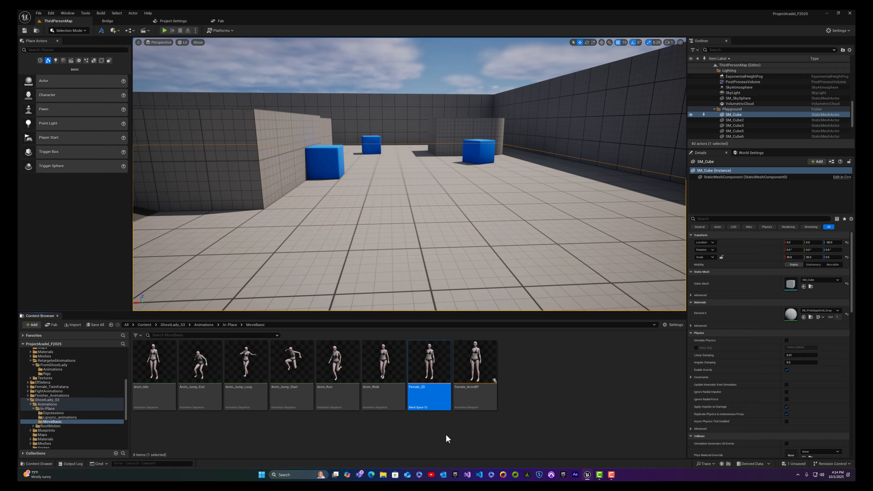
{"action": "double_click", "coordinate": [429, 399]}
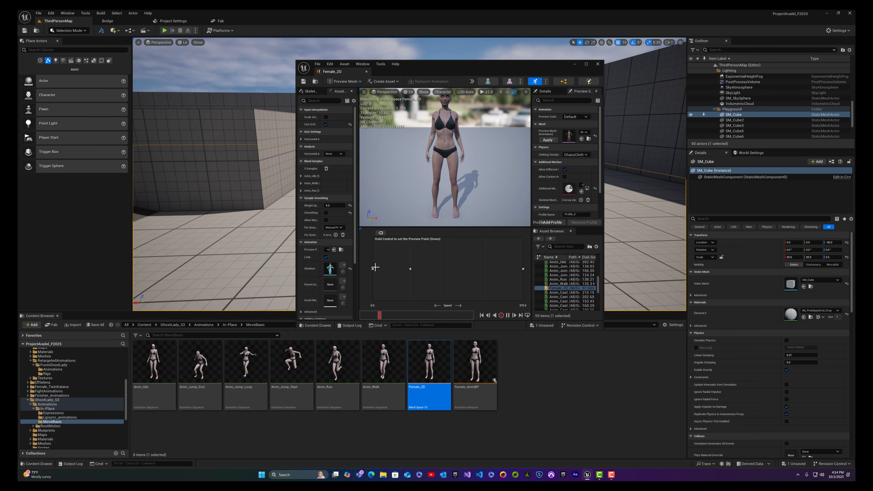
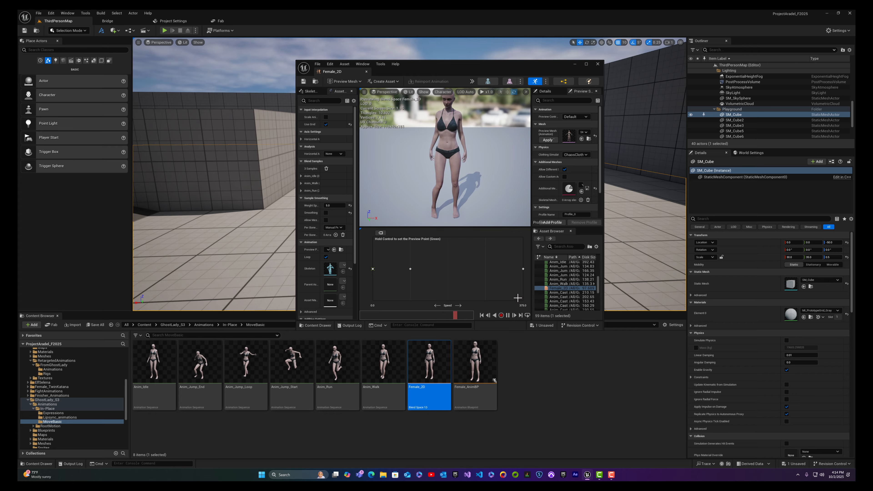
- Examine the sample points along Female_2D's Speed axis, and close its editor
{"action": "mouse_move", "coordinate": [523, 269]}
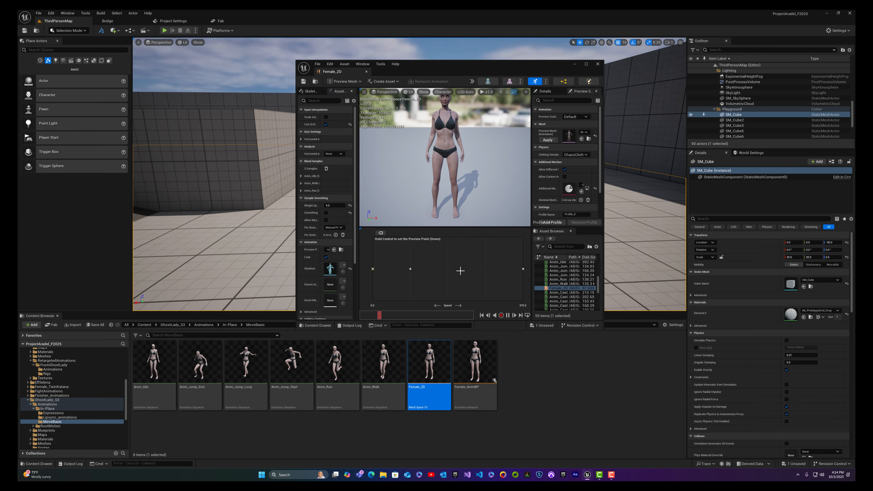
{"action": "mouse_move", "coordinate": [410, 269]}
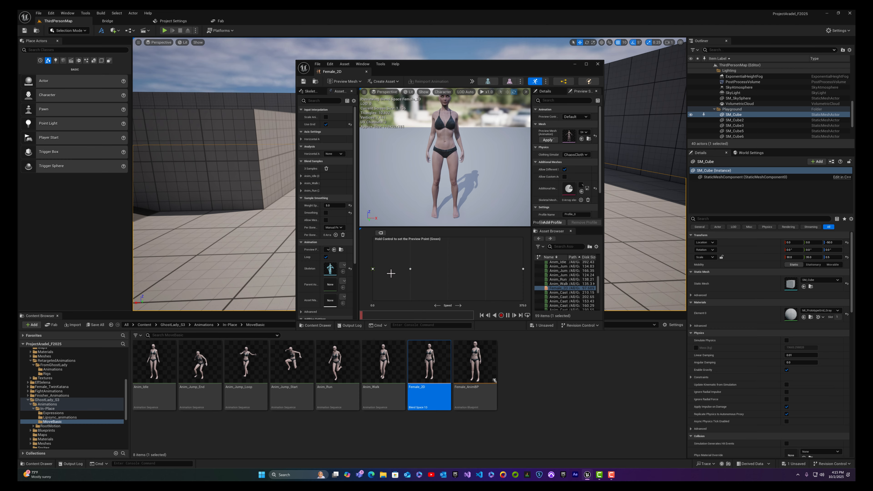
{"action": "left_click", "coordinate": [598, 64]}
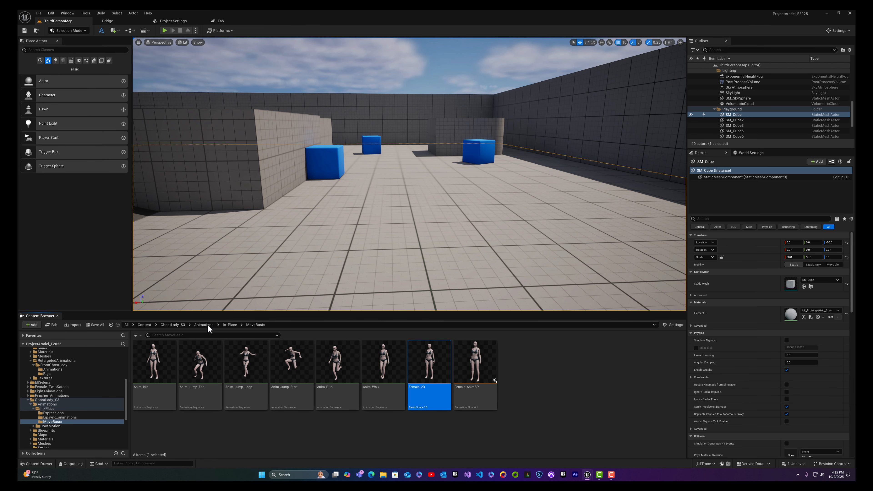
- Create a folder named Blendspaces inside Content/Elf_Druid_Aradel/ABP
{"action": "left_click", "coordinate": [148, 325]}
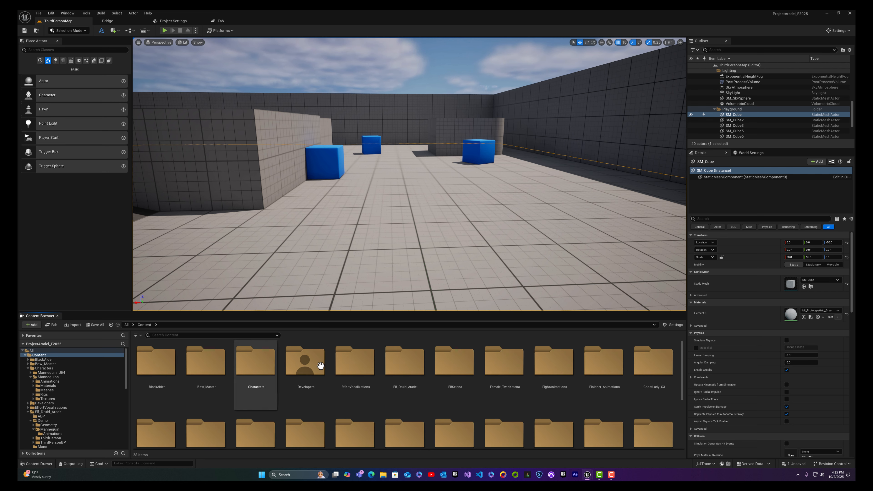
{"action": "double_click", "coordinate": [405, 362]}
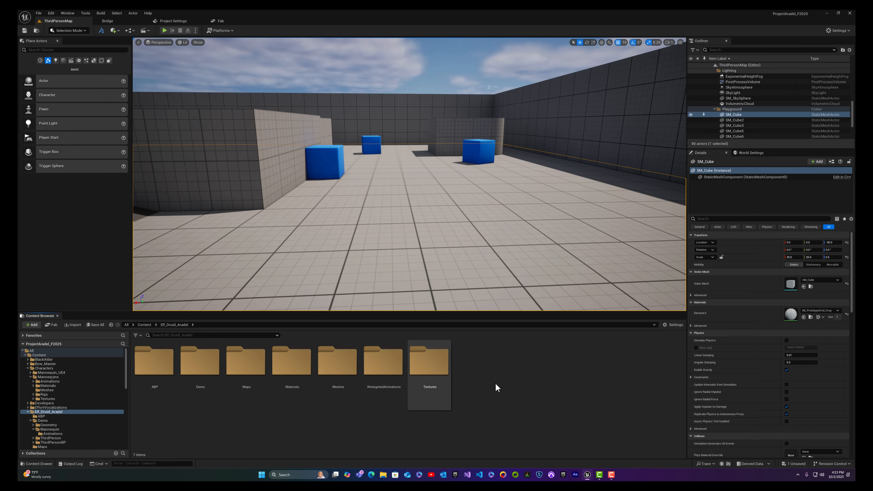
{"action": "double_click", "coordinate": [155, 364]}
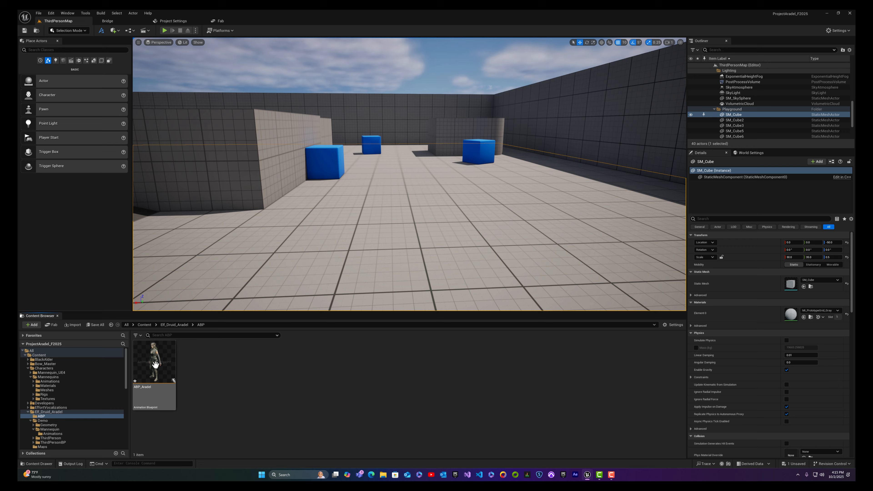
{"action": "right_click", "coordinate": [205, 411]}
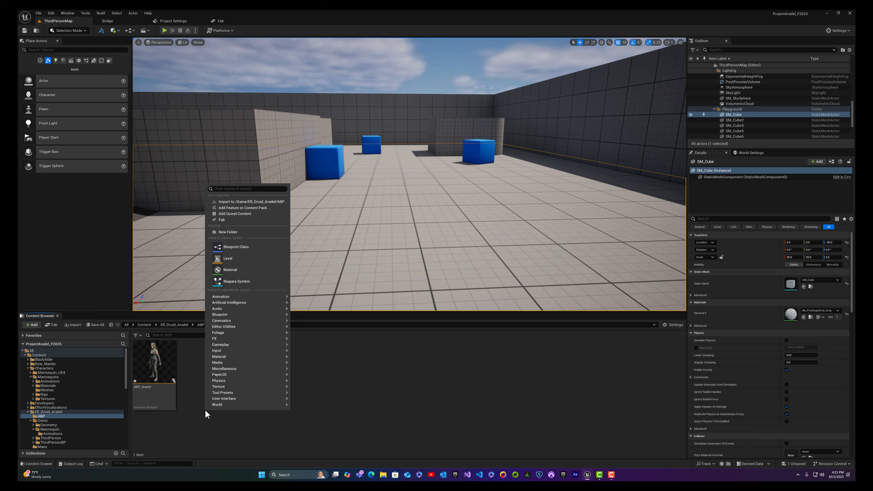
{"action": "left_click", "coordinate": [231, 232]}
{"action": "type", "text": "B"}
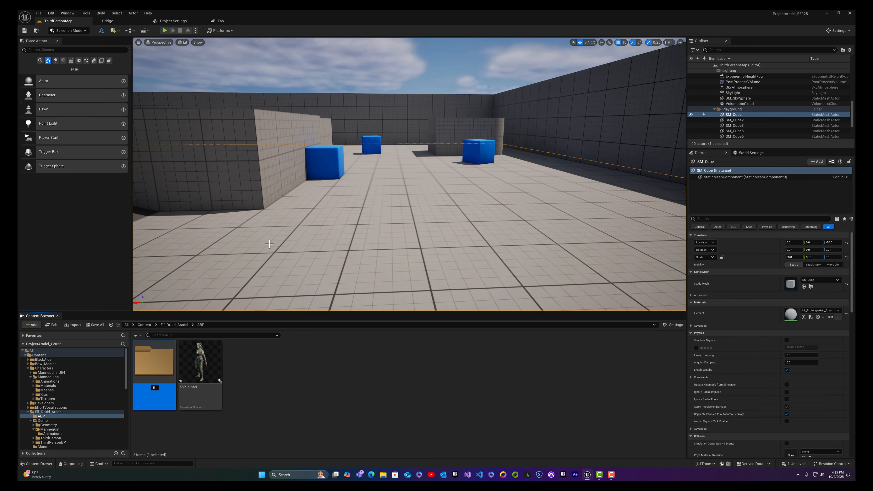
{"action": "type", "text": "lendspaces"}
{"action": "key", "text": "Return"}
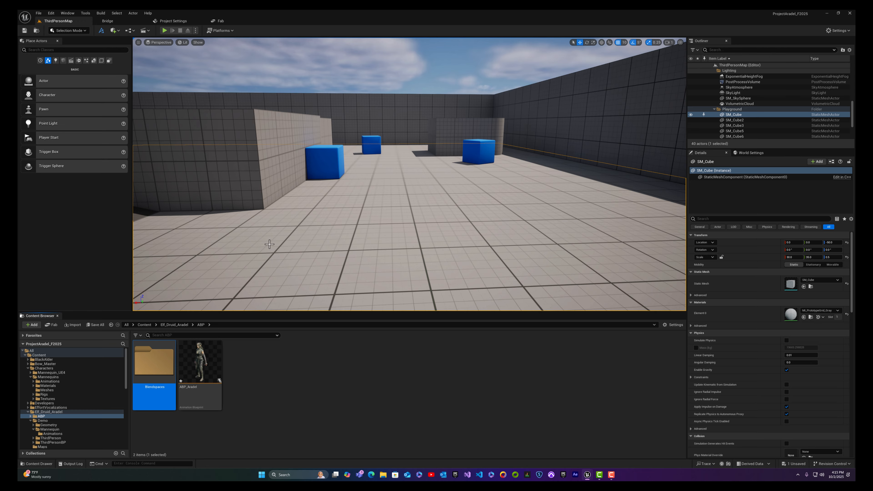
- In the Blendspaces folder, create a legacy Blend Space 1D for the Elf_Druid_Aradel skeleton, named BS1D_Aradel_IdleWalkRun
{"action": "double_click", "coordinate": [156, 364]}
{"action": "right_click", "coordinate": [195, 409]}
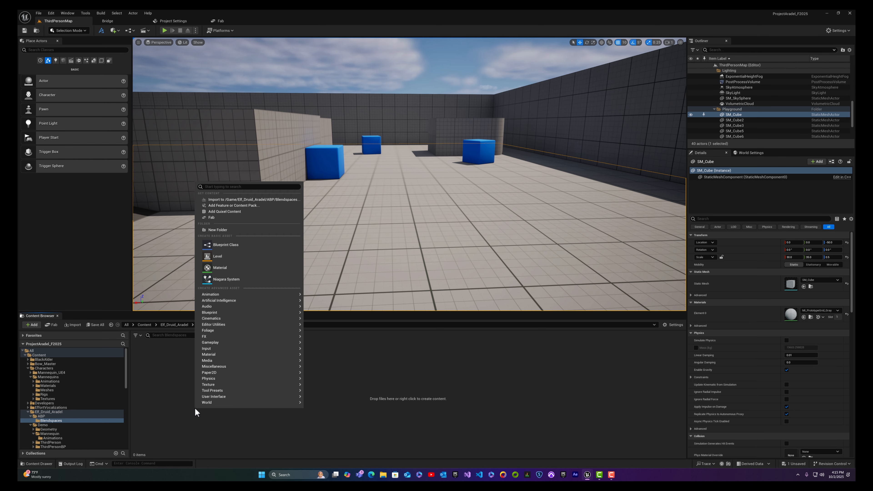
{"action": "mouse_move", "coordinate": [222, 295]}
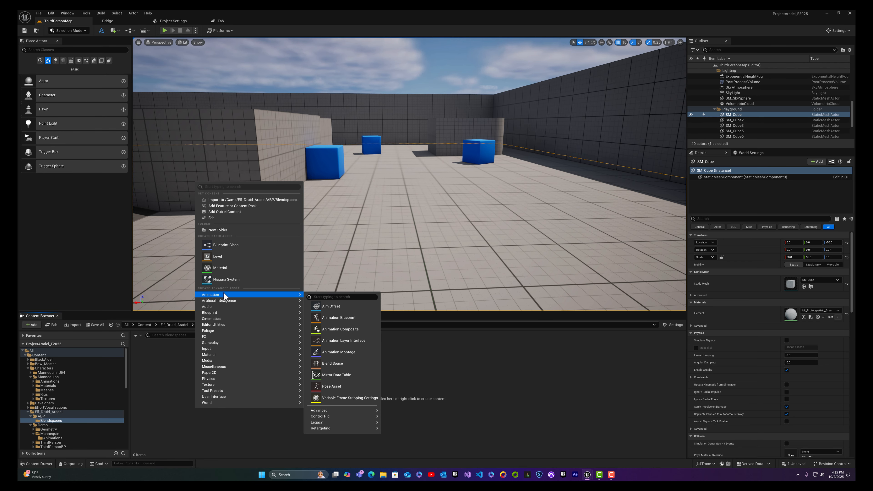
{"action": "mouse_move", "coordinate": [329, 422]}
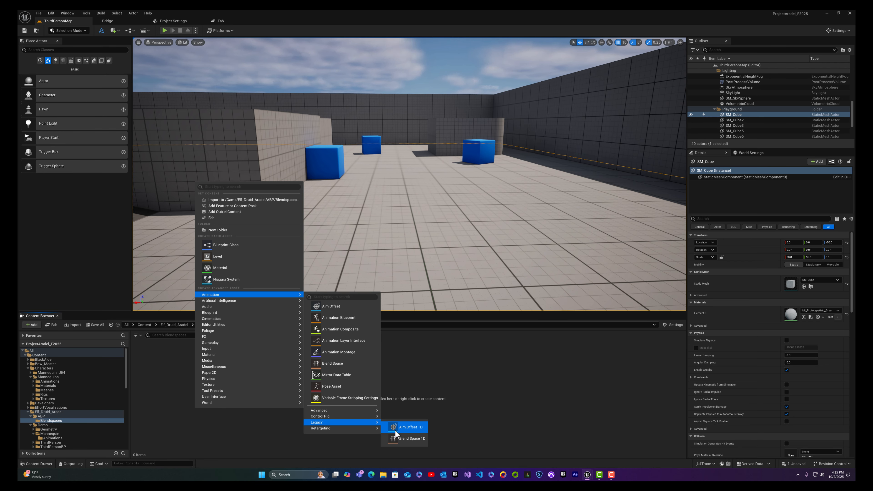
{"action": "left_click", "coordinate": [414, 439]}
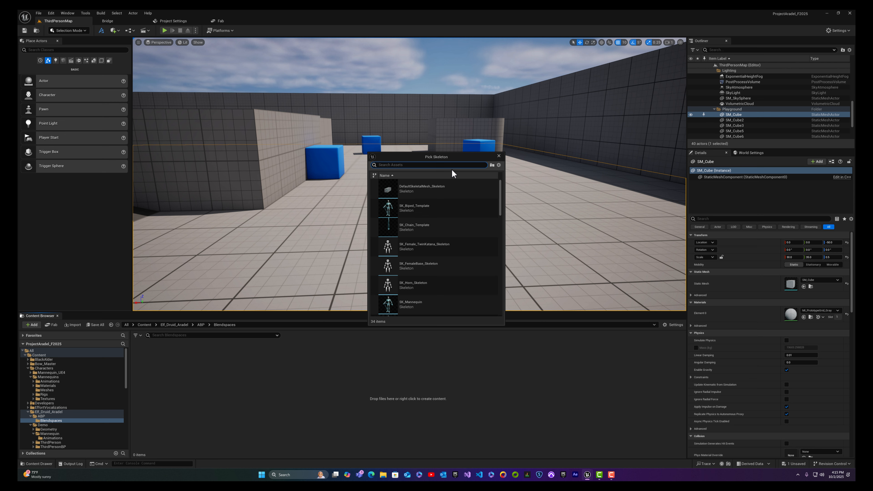
{"action": "type", "text": "Aradel"}
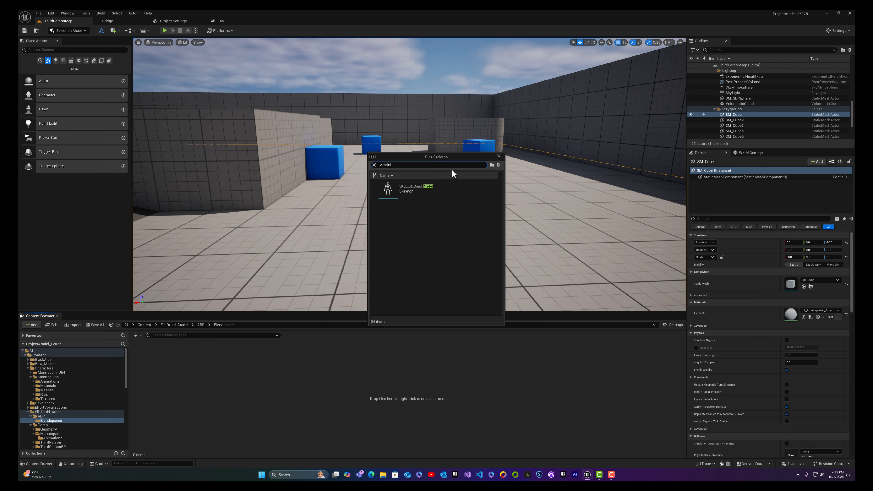
{"action": "left_click", "coordinate": [426, 188]}
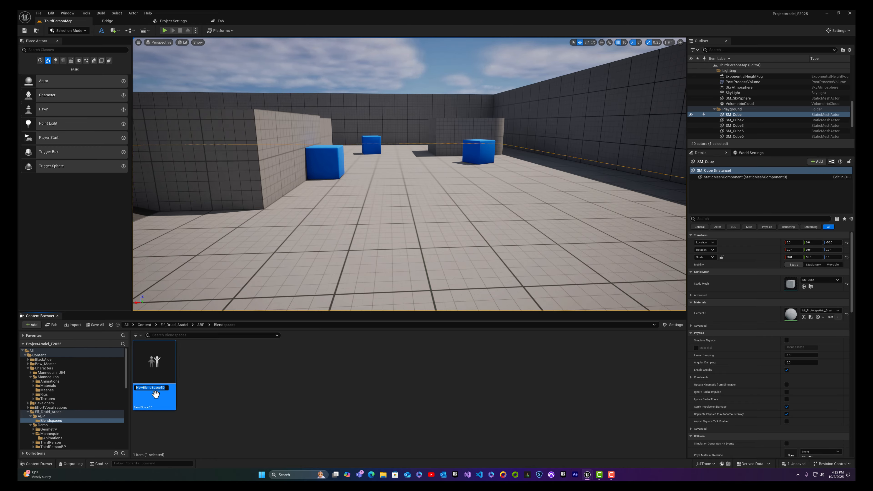
{"action": "type", "text": "BS1D_Aradel_IdleWalkR"}
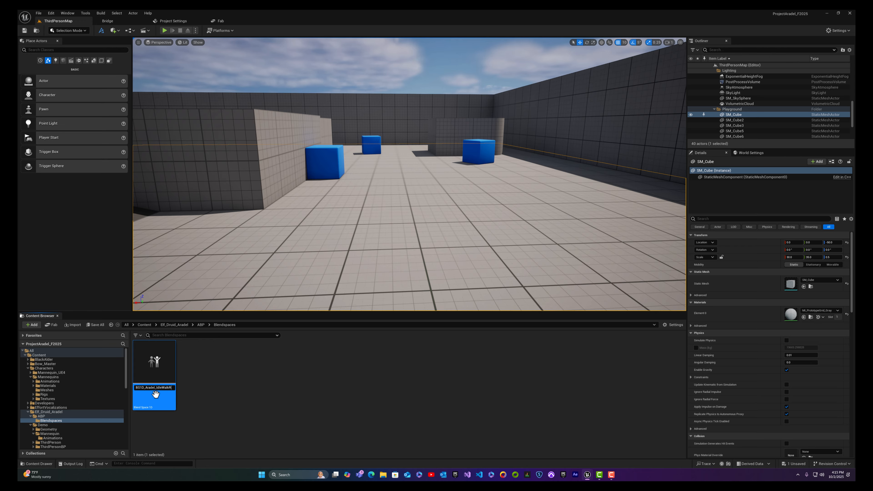
{"action": "type", "text": "un"}
{"action": "key", "text": "Return"}
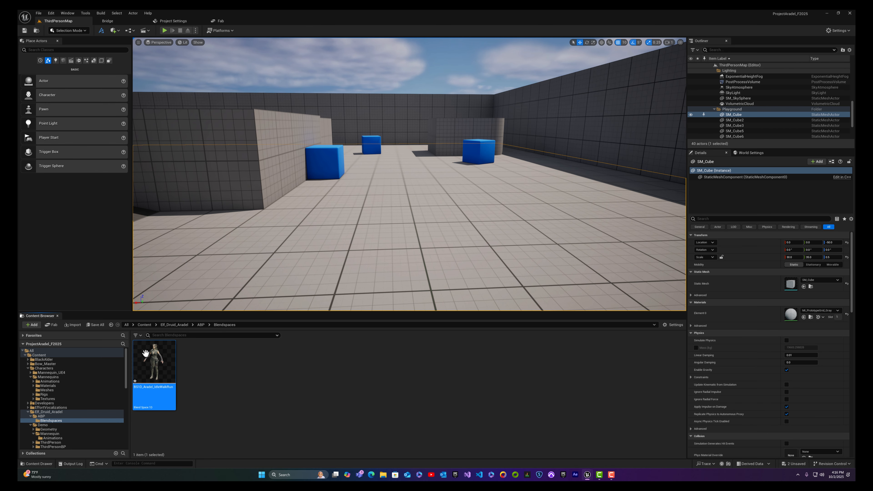
- Open BS1D_Aradel_IdleWalkRun docked in the main window, and set its horizontal axis name to Speed and maximum value to 375
{"action": "double_click", "coordinate": [161, 398]}
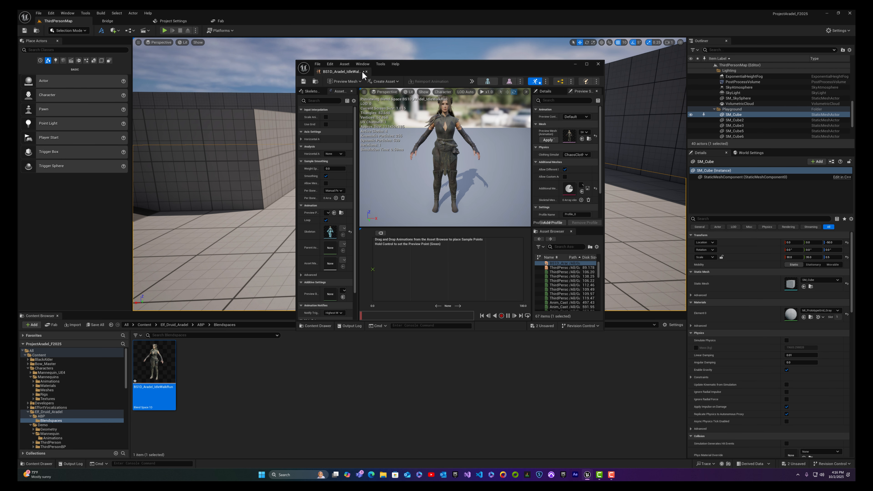
{"action": "left_click_drag", "start_coordinate": [356, 72], "coordinate": [338, 23]}
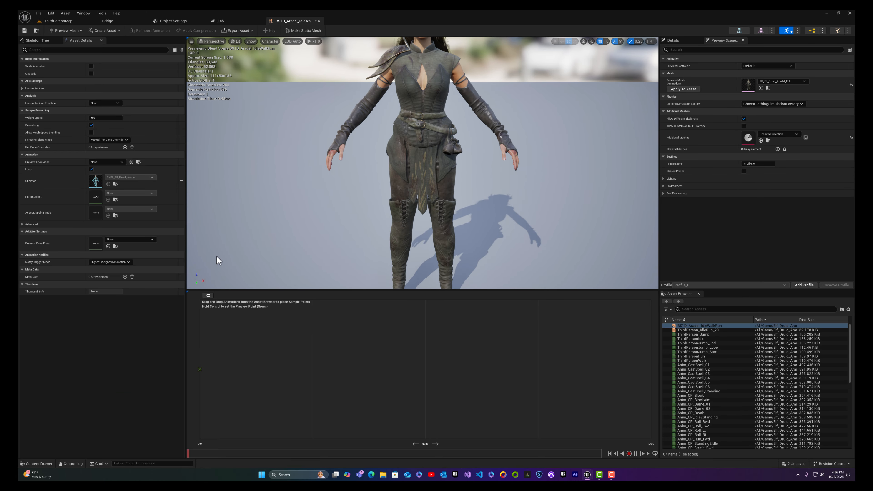
{"action": "left_click", "coordinate": [22, 89]}
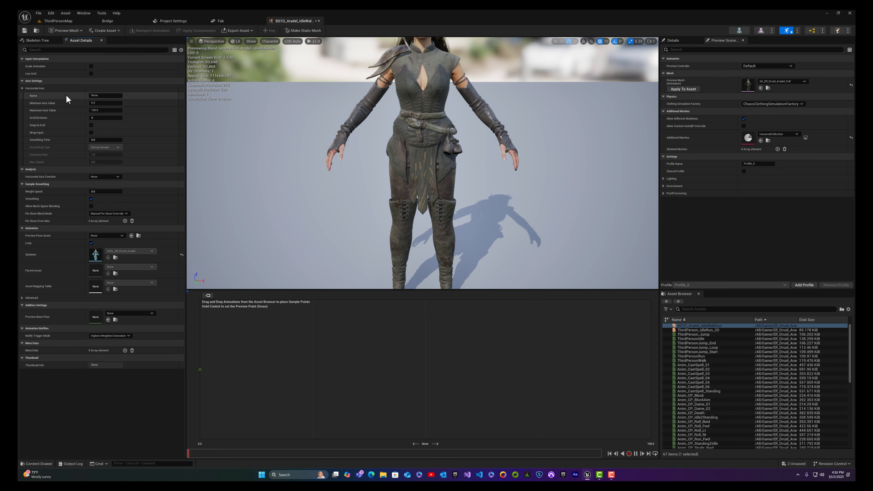
{"action": "left_click", "coordinate": [93, 96]}
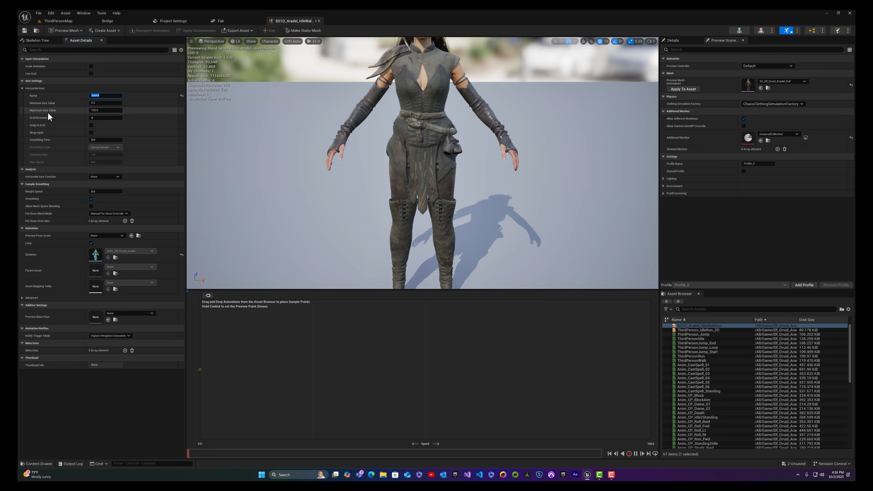
{"action": "left_click", "coordinate": [96, 110]}
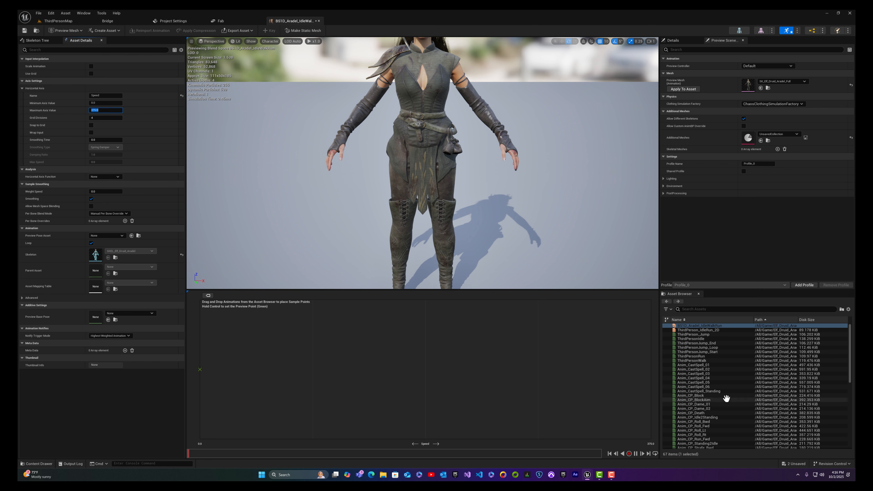
- Add the Anim_Idle1 animation to the blend space as a sample at Speed 0
{"action": "scroll", "coordinate": [725, 399], "scroll_direction": "down", "scroll_amount": 5}
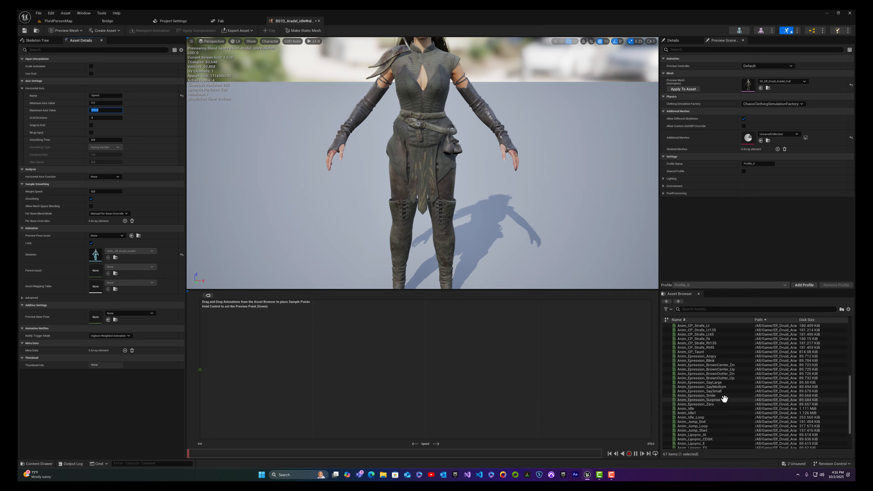
{"action": "scroll", "coordinate": [715, 400], "scroll_direction": "down", "scroll_amount": 2}
{"action": "left_click", "coordinate": [688, 413]}
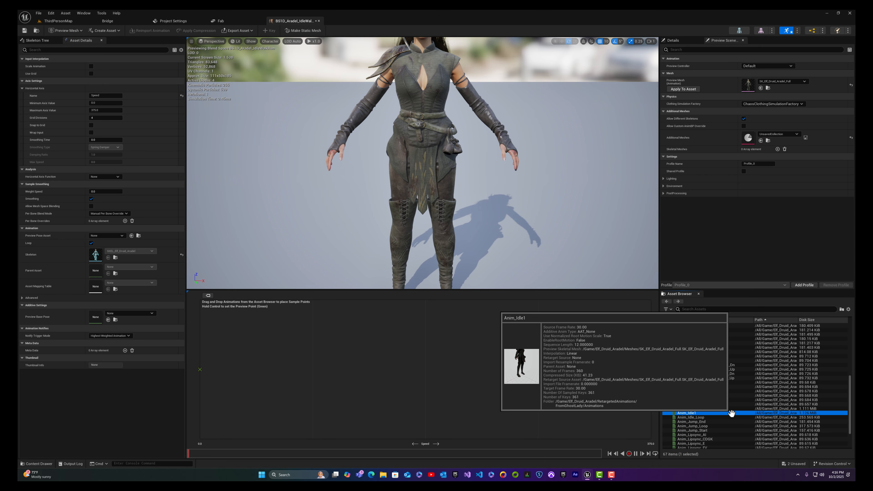
{"action": "left_click_drag", "start_coordinate": [731, 413], "coordinate": [199, 370]}
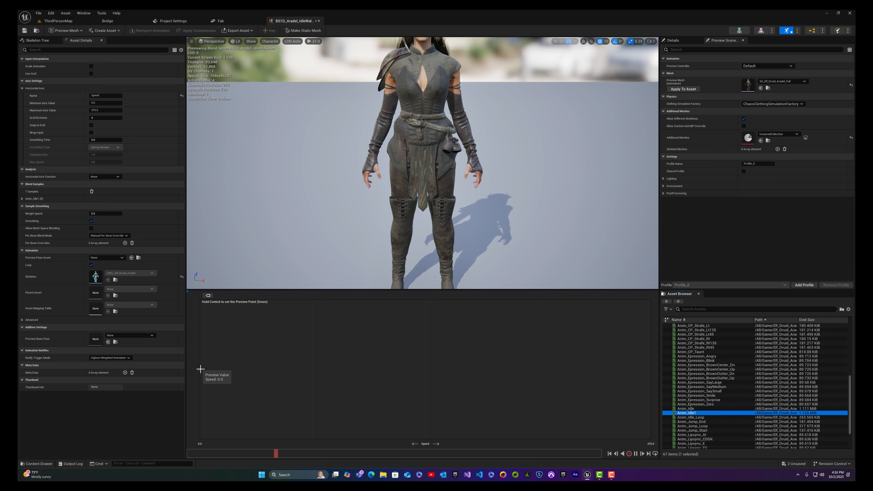
{"action": "left_click", "coordinate": [197, 369]}
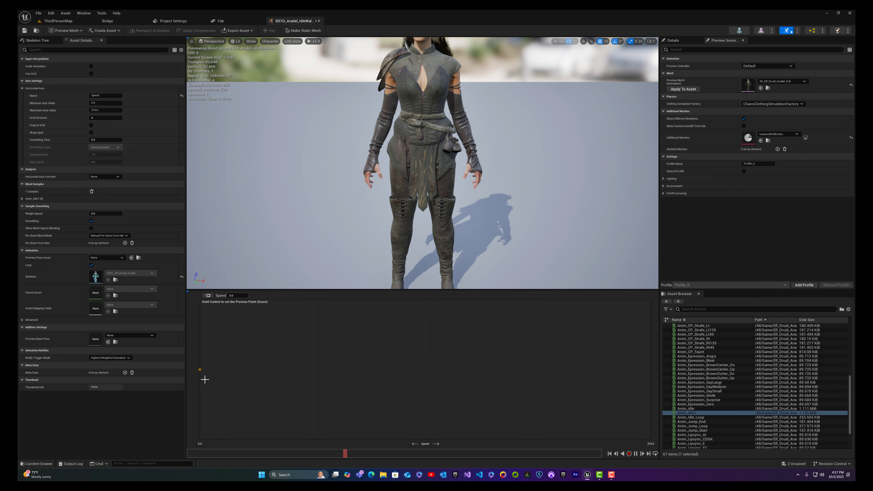
- Add the Anim_Walk animation to the blend space as a sample at about Speed 93
{"action": "scroll", "coordinate": [733, 394], "scroll_direction": "down", "scroll_amount": 3}
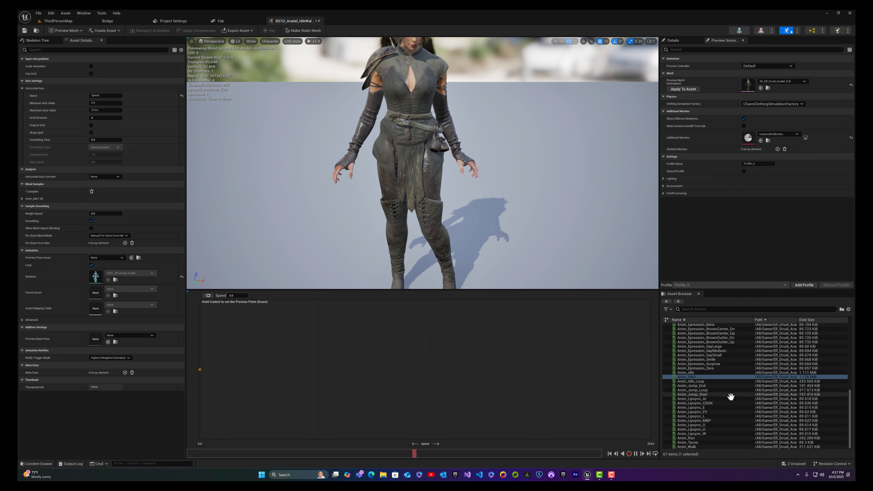
{"action": "left_click", "coordinate": [694, 446]}
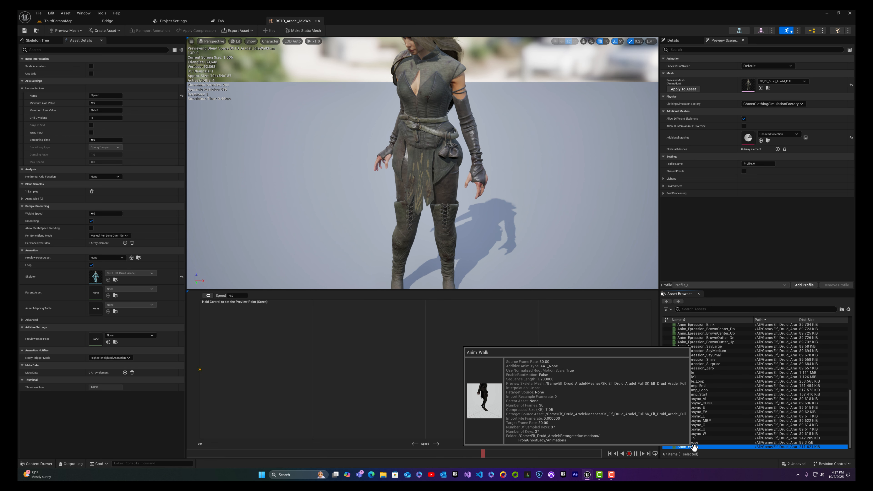
{"action": "left_click_drag", "start_coordinate": [694, 447], "coordinate": [313, 368]}
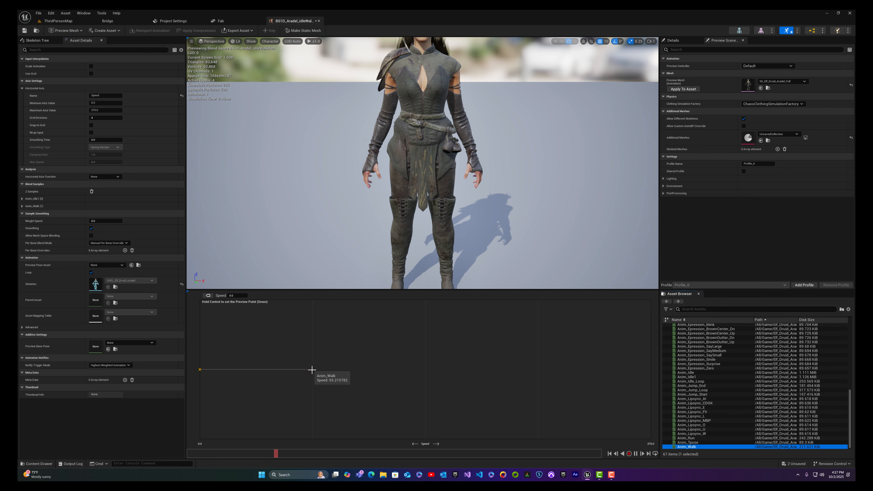
{"action": "left_click", "coordinate": [311, 370]}
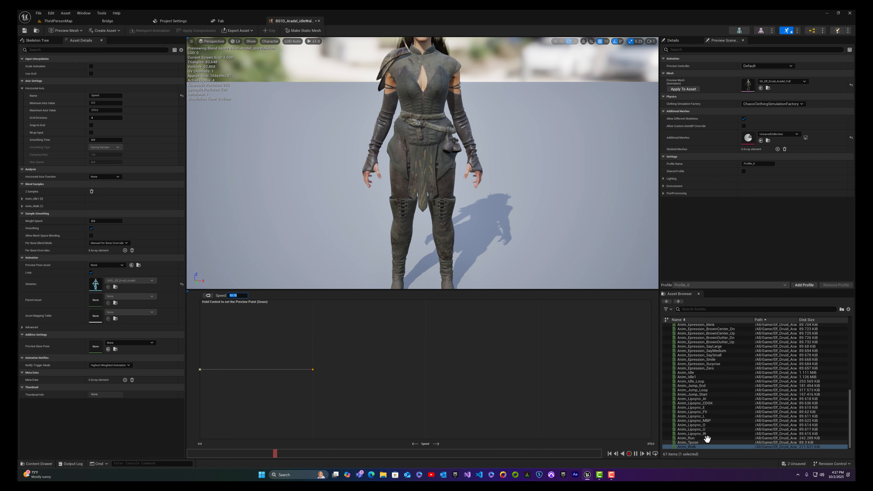
- Add the Anim_Run animation to the blend space as a sample at Speed 375 and save the asset
{"action": "mouse_move", "coordinate": [706, 438]}
{"action": "left_click_drag", "start_coordinate": [706, 438], "coordinate": [657, 372]}
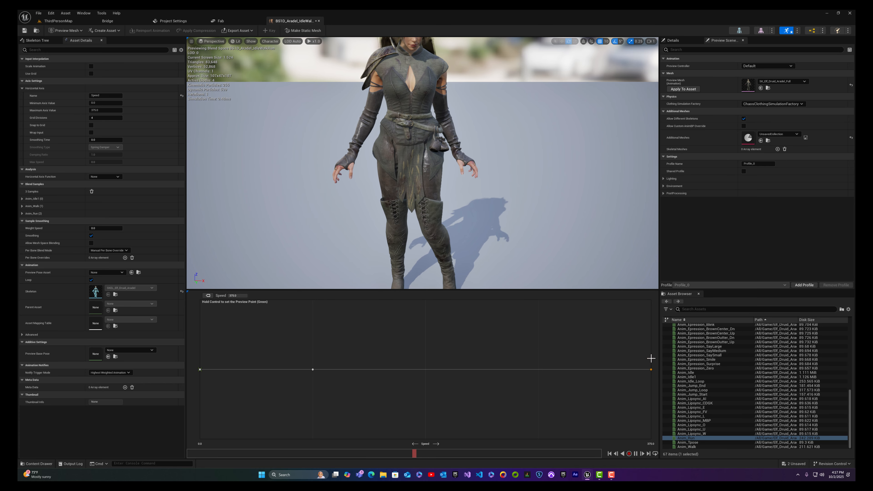
{"action": "scroll", "coordinate": [533, 190], "scroll_direction": "down", "scroll_amount": 3}
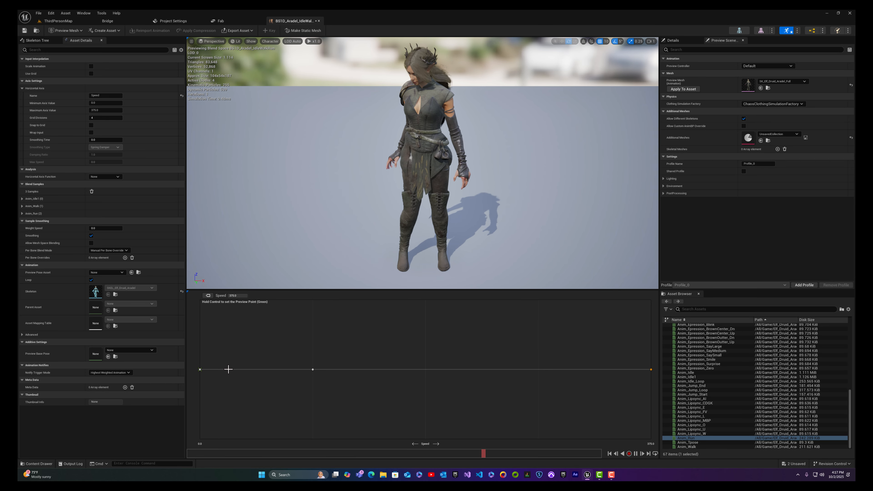
{"action": "key", "text": "ctrl"}
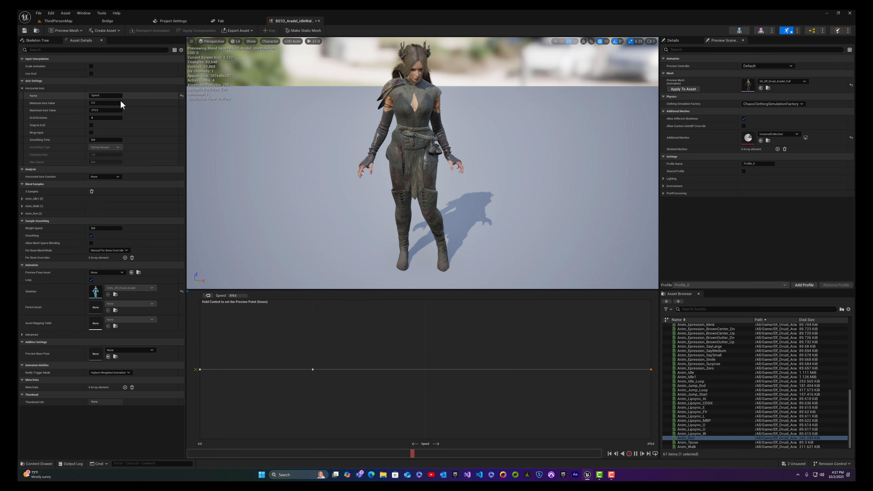
{"action": "left_click", "coordinate": [25, 30]}
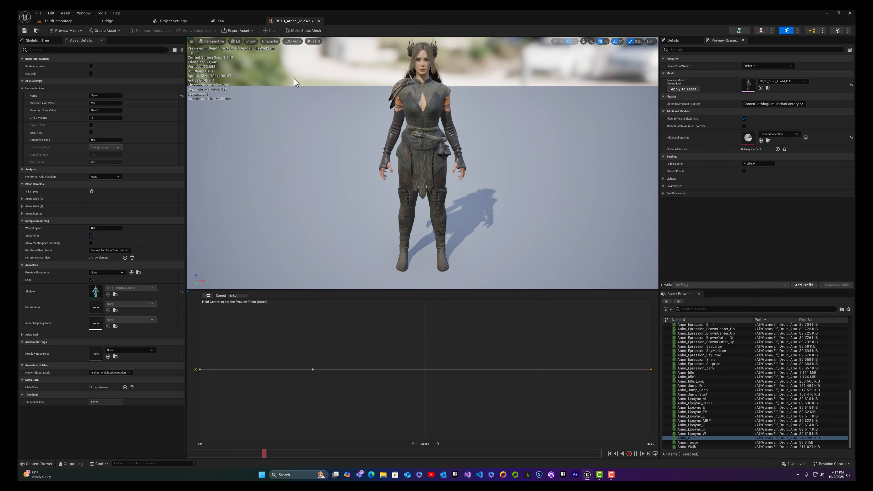
- Open the ABP_Aradel animation blueprint from the Elf_Druid_Aradel/ABP folder and display its AnimGraph
{"action": "left_click", "coordinate": [67, 21]}
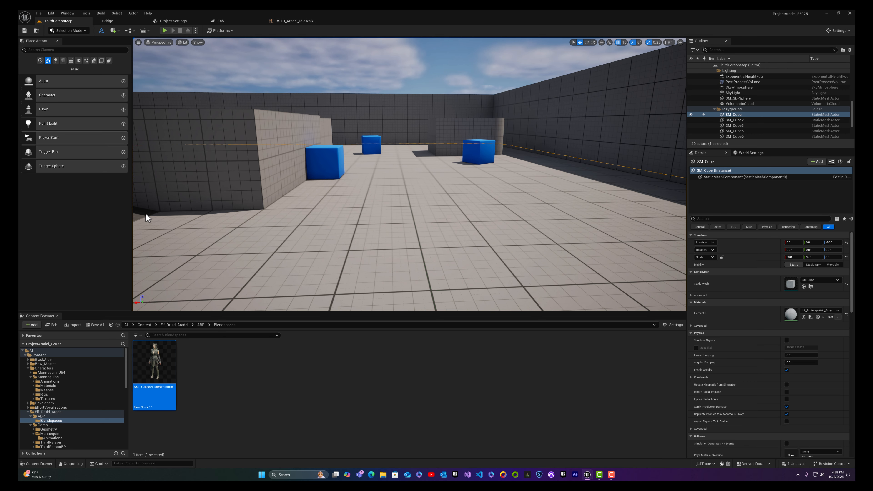
{"action": "left_click", "coordinate": [201, 325]}
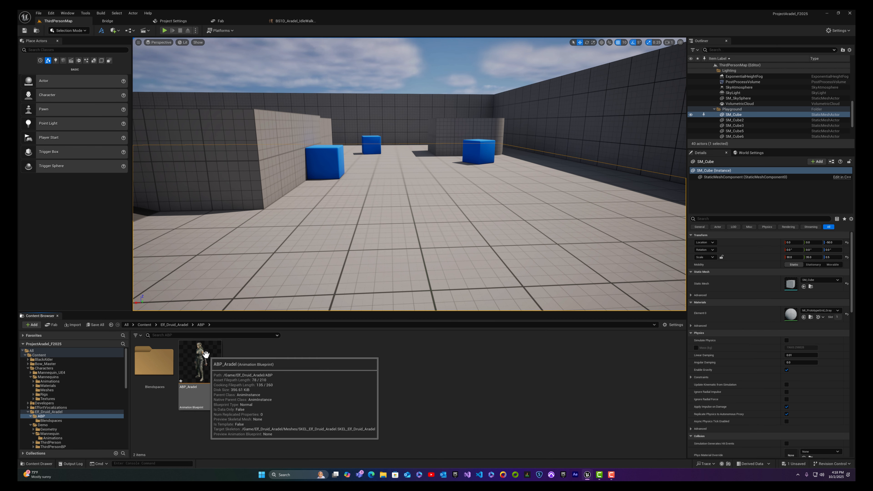
{"action": "double_click", "coordinate": [203, 400]}
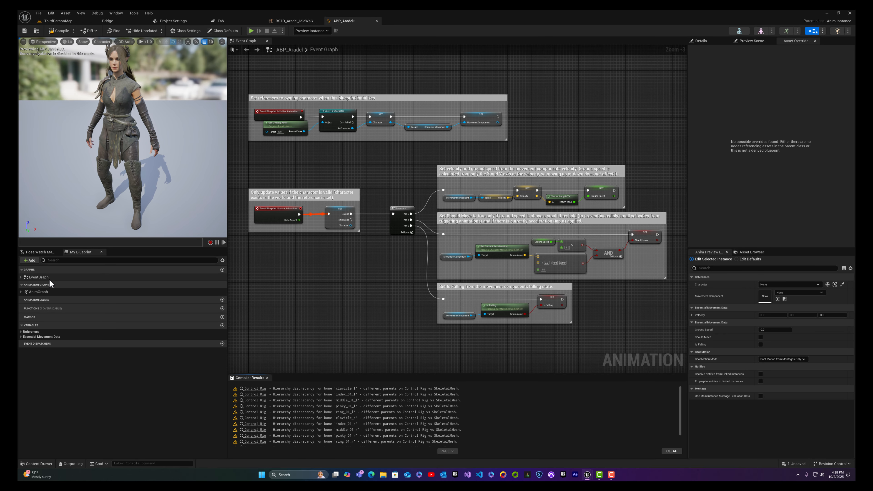
{"action": "double_click", "coordinate": [39, 291]}
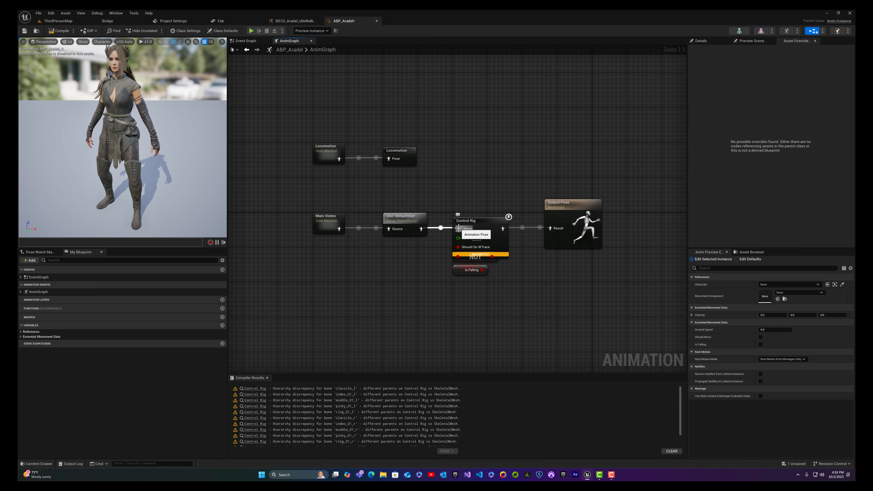
- Disconnect the Control Rig node's source and output, and move it with its NOT and Is Falling nodes below the DefaultSlot node
{"action": "left_click", "coordinate": [459, 228], "text": "alt"}
{"action": "left_click", "coordinate": [503, 229], "text": "alt"}
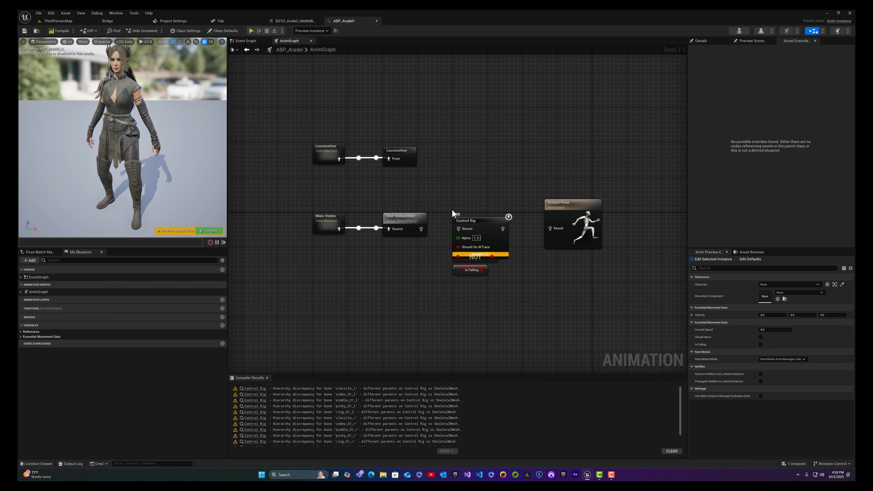
{"action": "left_click_drag", "start_coordinate": [481, 260], "coordinate": [493, 293]}
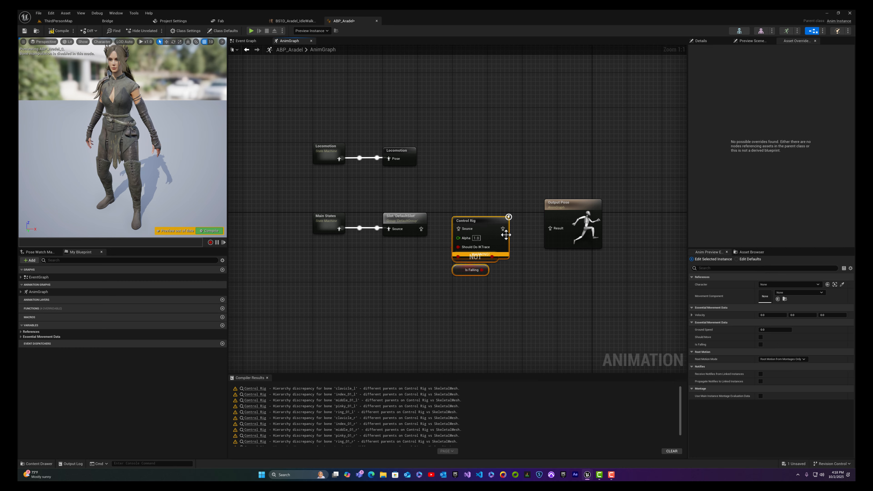
{"action": "left_click_drag", "start_coordinate": [490, 220], "coordinate": [395, 264]}
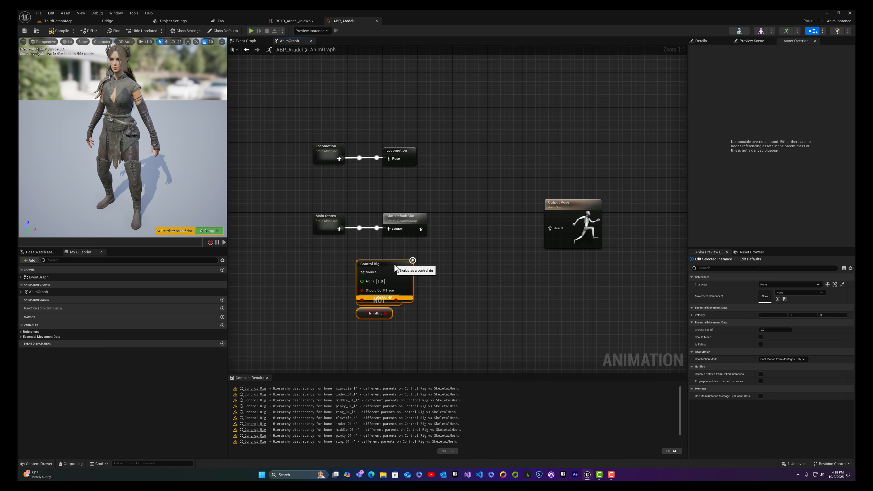
- Connect the DefaultSlot node directly to the Output Pose result, then compile and save the animation blueprint
{"action": "left_click_drag", "start_coordinate": [421, 228], "coordinate": [553, 229]}
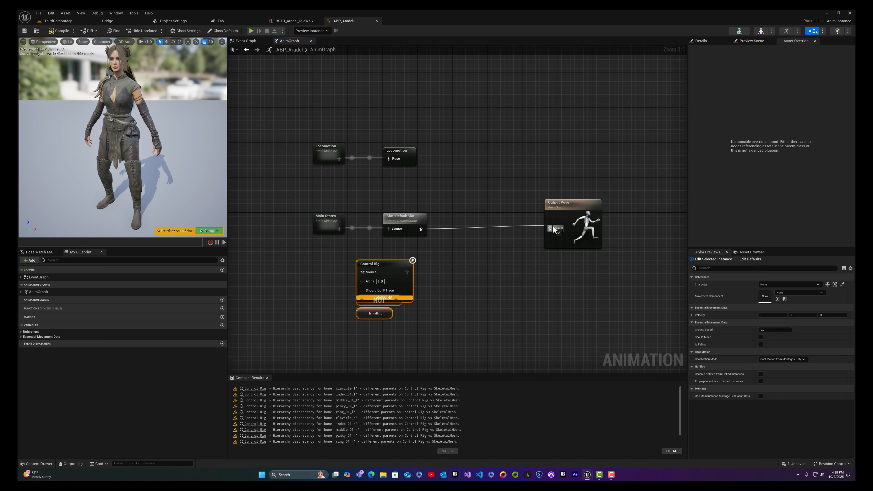
{"action": "left_click", "coordinate": [412, 222]}
{"action": "left_click", "coordinate": [560, 213]}
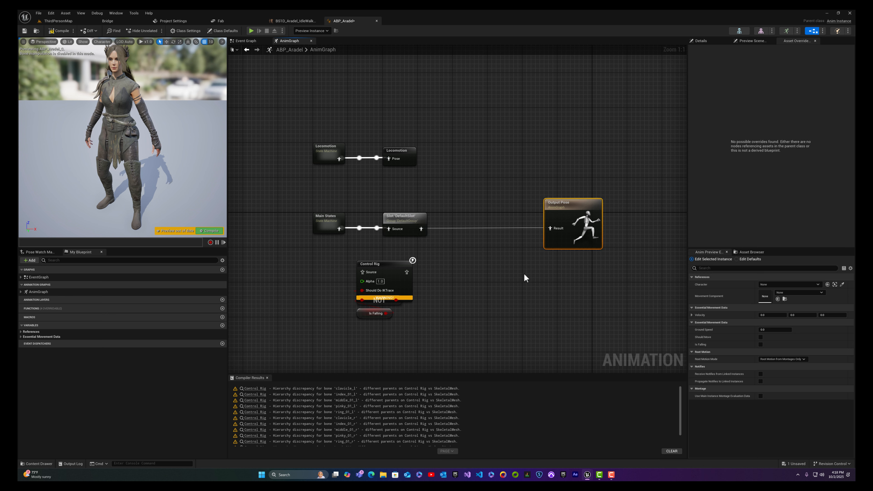
{"action": "left_click", "coordinate": [59, 31]}
{"action": "left_click", "coordinate": [24, 31]}
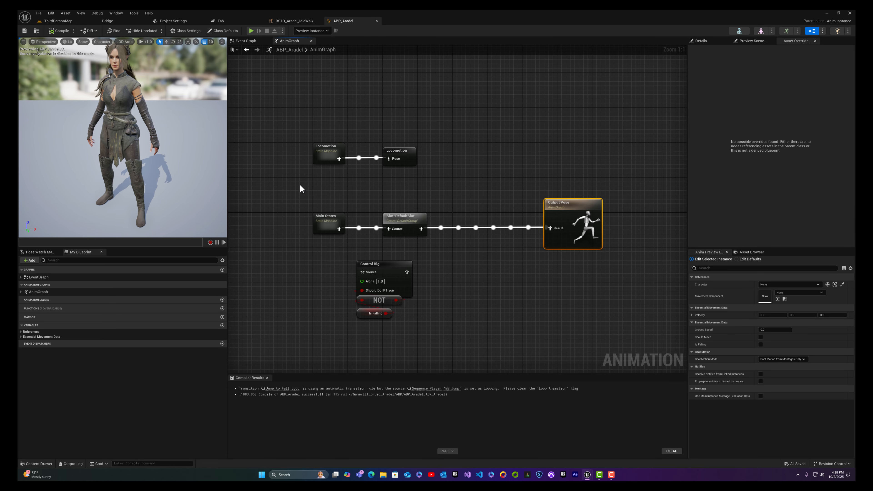
- In the Idle state of the Locomotion state machine, delete the MM_Idle sequence player
{"action": "left_click", "coordinate": [324, 160]}
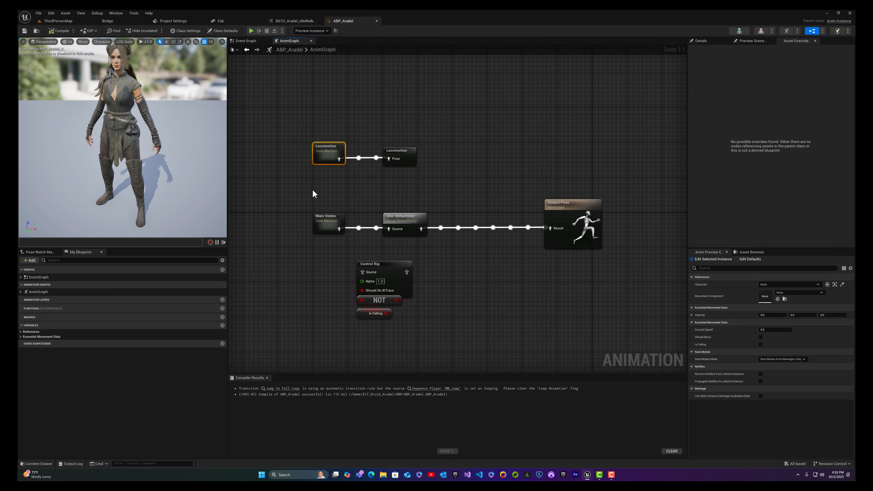
{"action": "double_click", "coordinate": [327, 155]}
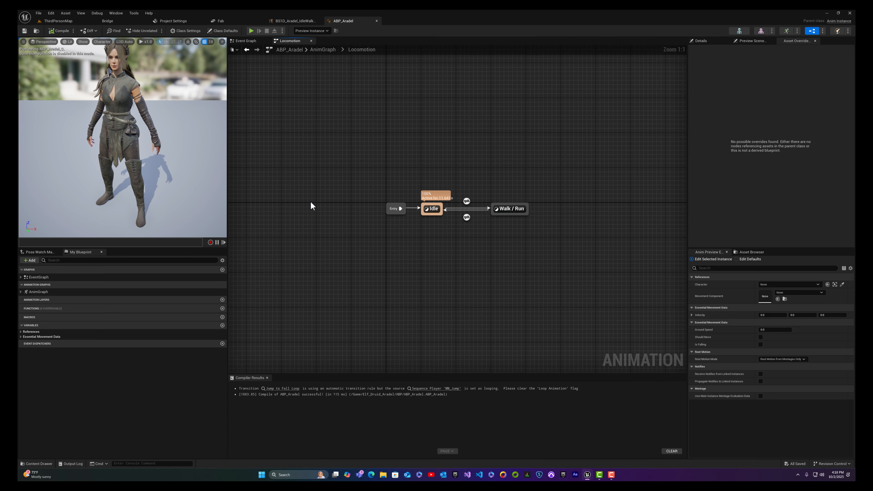
{"action": "left_click", "coordinate": [433, 210]}
{"action": "double_click", "coordinate": [434, 210]}
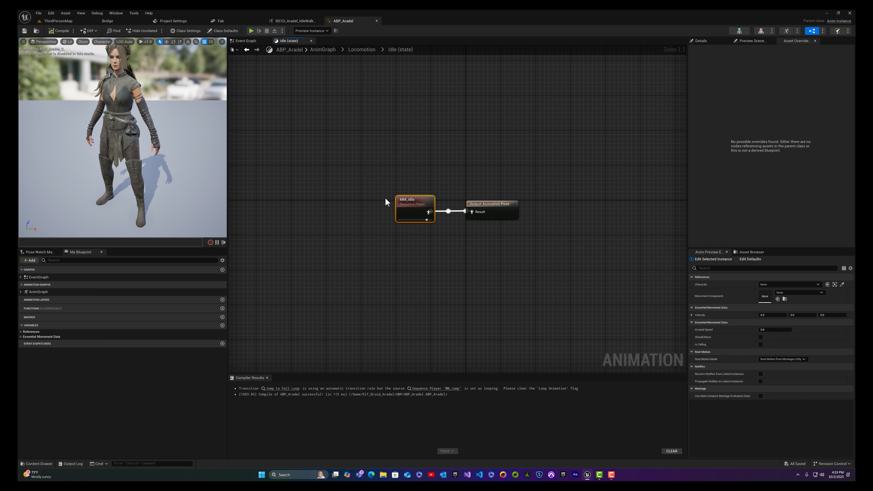
{"action": "left_click_drag", "start_coordinate": [376, 180], "coordinate": [443, 240]}
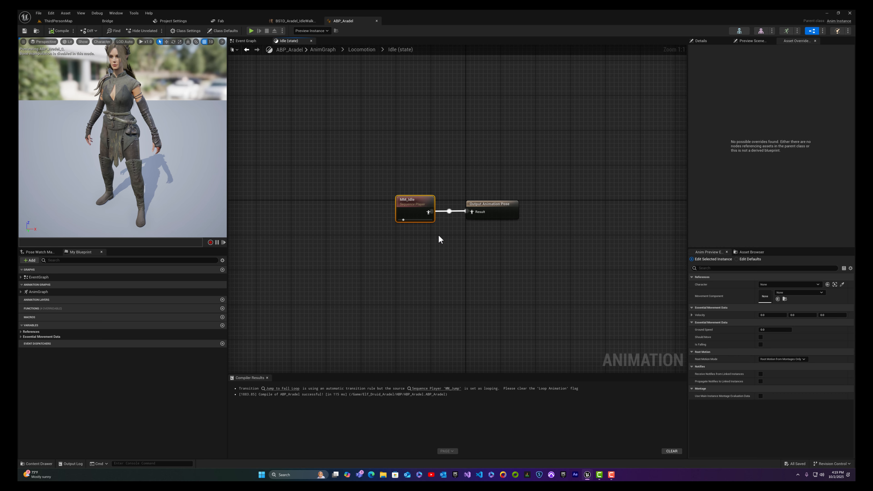
{"action": "key", "text": "Delete"}
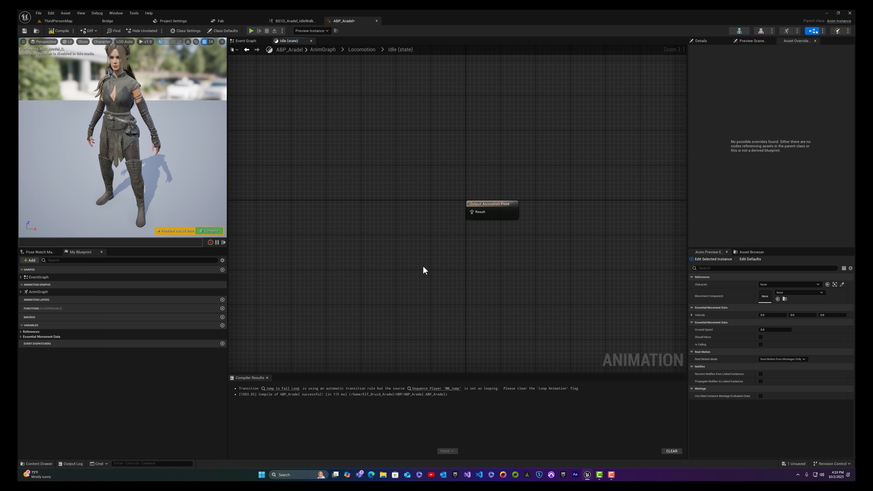
- Browse to Elf_Druid_Aradel/RetargetedAnimations/FromGhostLady/Animations and filter its assets by Idle
{"action": "key", "text": "ctrl+space"}
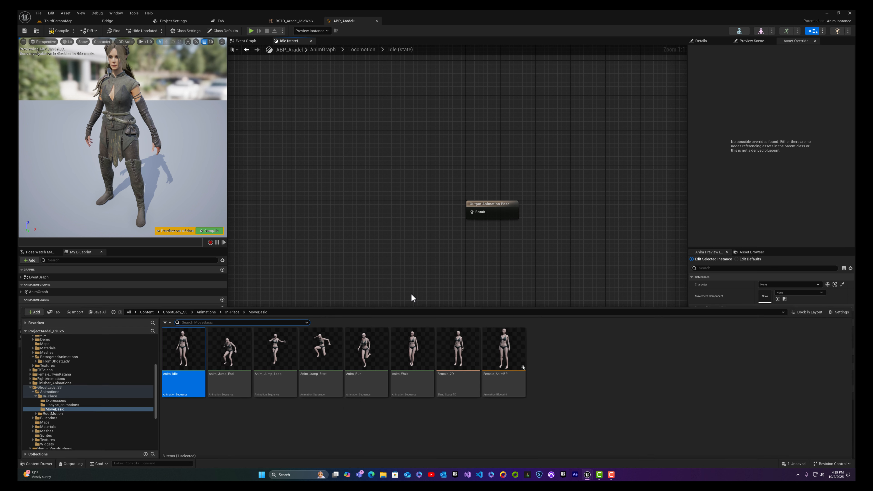
{"action": "left_click", "coordinate": [146, 312]}
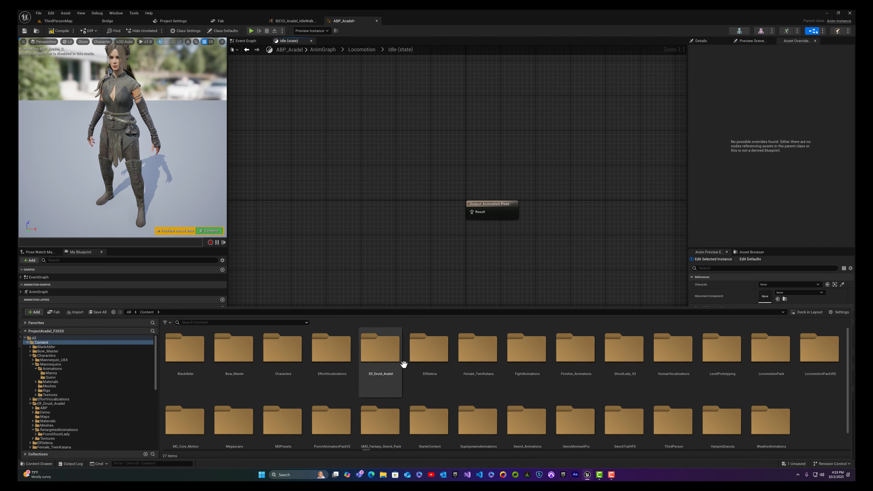
{"action": "double_click", "coordinate": [381, 351]}
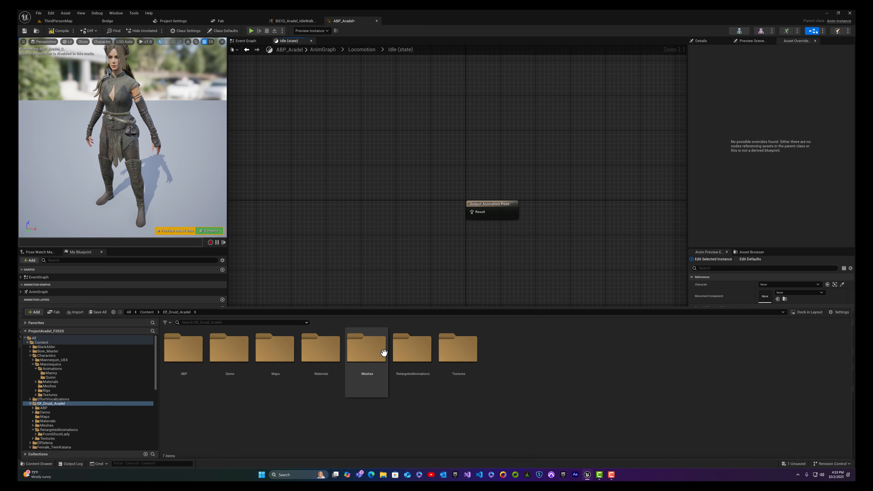
{"action": "double_click", "coordinate": [415, 353]}
{"action": "double_click", "coordinate": [189, 355]}
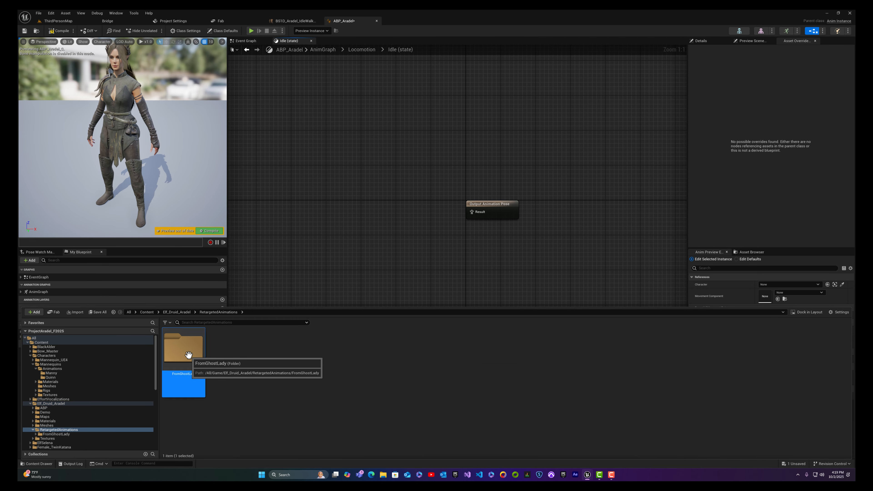
{"action": "double_click", "coordinate": [188, 355]}
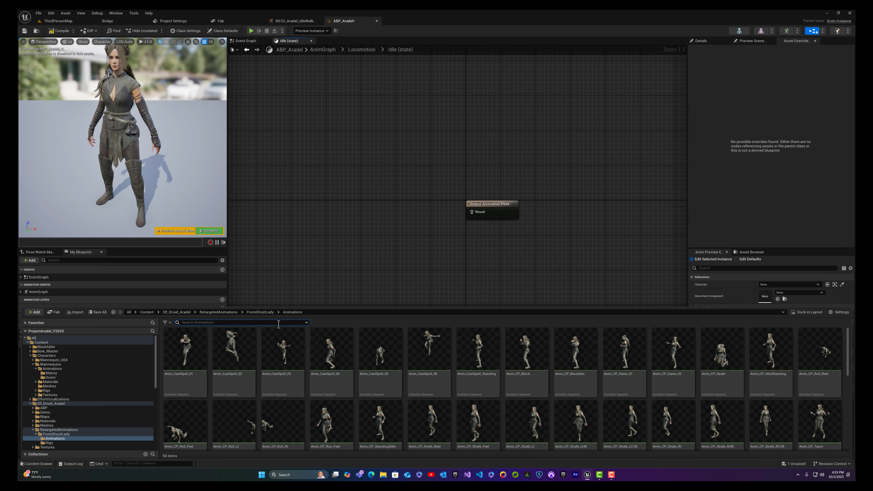
{"action": "type", "text": "Idle"}
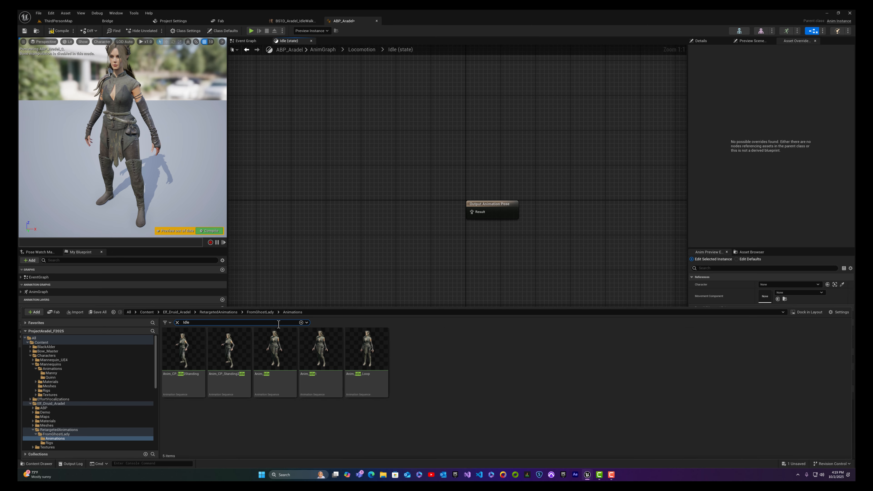
- Insert Anim_Idle1 in the Idle state connected to the Output Animation Pose, then compile and save the blueprint
{"action": "left_click", "coordinate": [321, 384]}
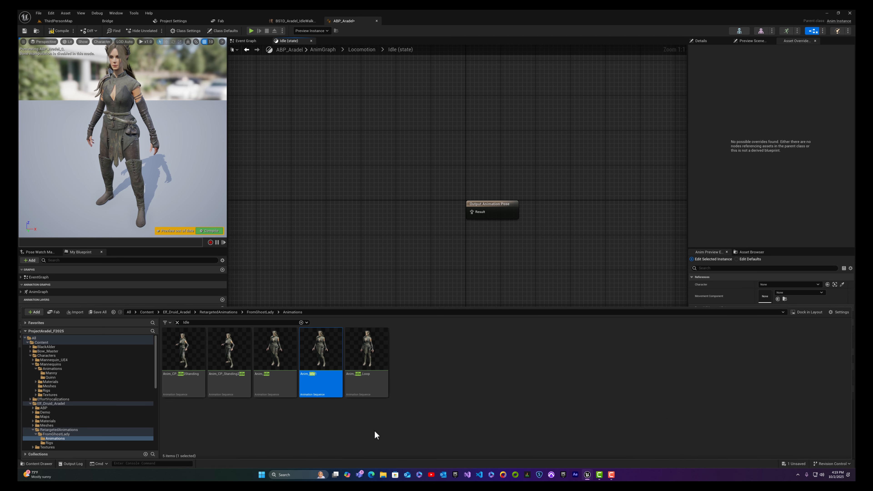
{"action": "left_click_drag", "start_coordinate": [321, 350], "coordinate": [477, 213]}
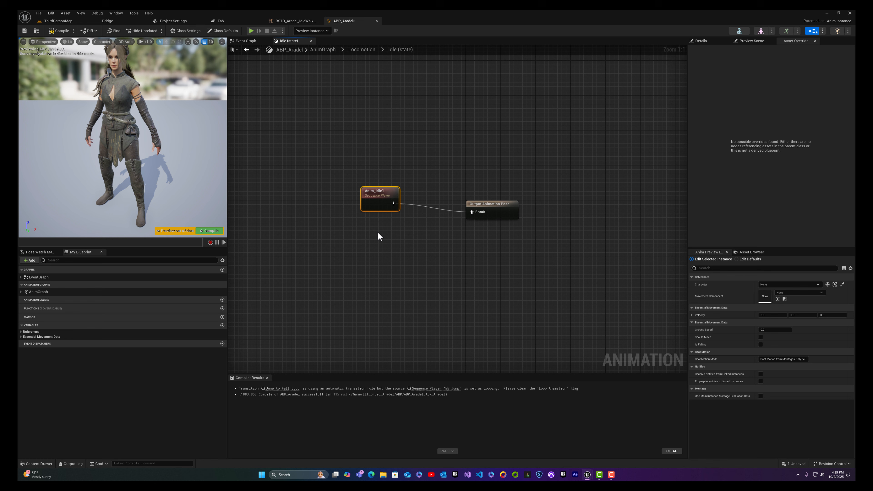
{"action": "left_click", "coordinate": [61, 31]}
{"action": "left_click", "coordinate": [24, 31]}
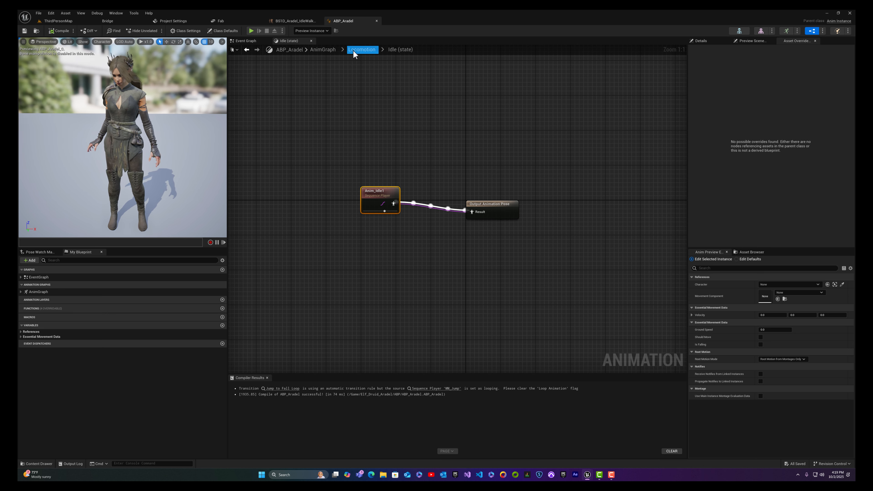
- In the Walk / Run state of the Locomotion state machine, delete the BS_MM_WalkRun blend space player
{"action": "left_click", "coordinate": [362, 49]}
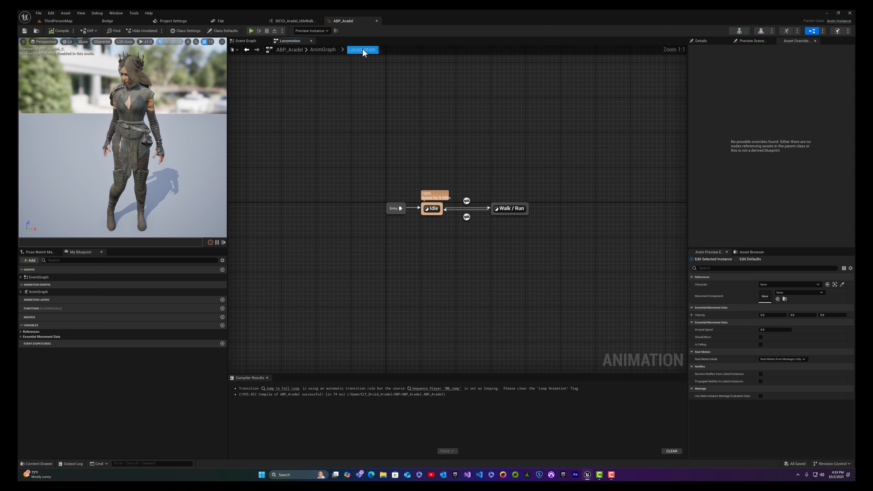
{"action": "double_click", "coordinate": [512, 209]}
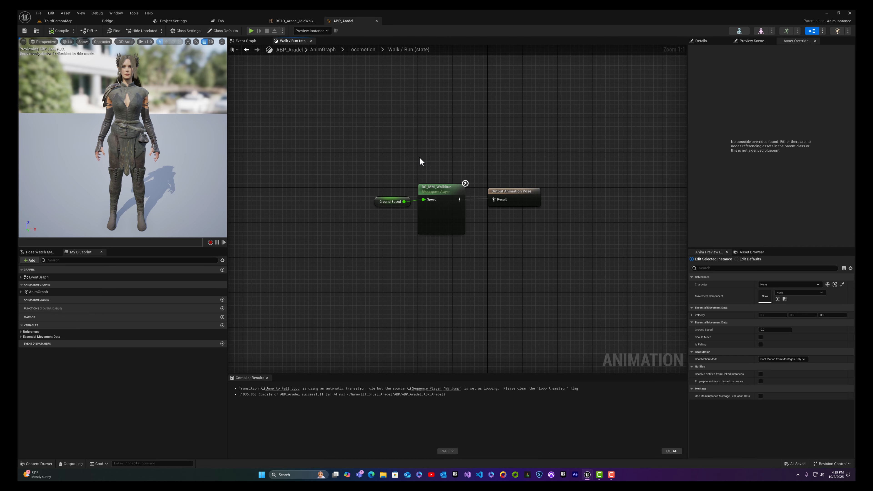
{"action": "key", "text": "Delete"}
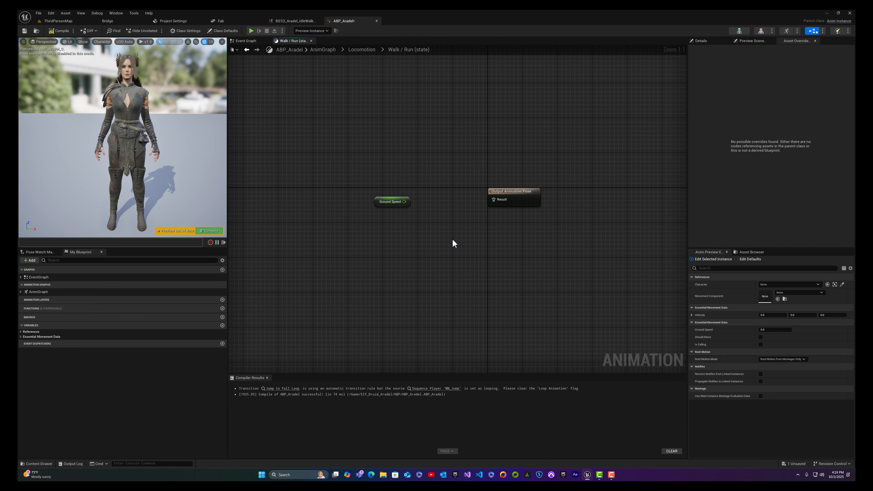
- Browse to the Elf_Druid_Aradel/ABP/Blendspaces folder with the Idle asset filter cleared
{"action": "key", "text": "ctrl+space"}
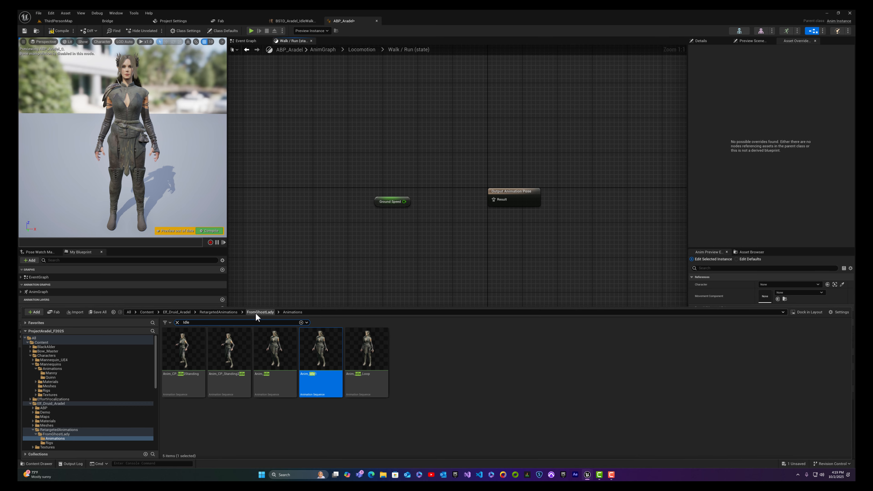
{"action": "left_click", "coordinate": [215, 313]}
{"action": "left_click", "coordinate": [185, 312]}
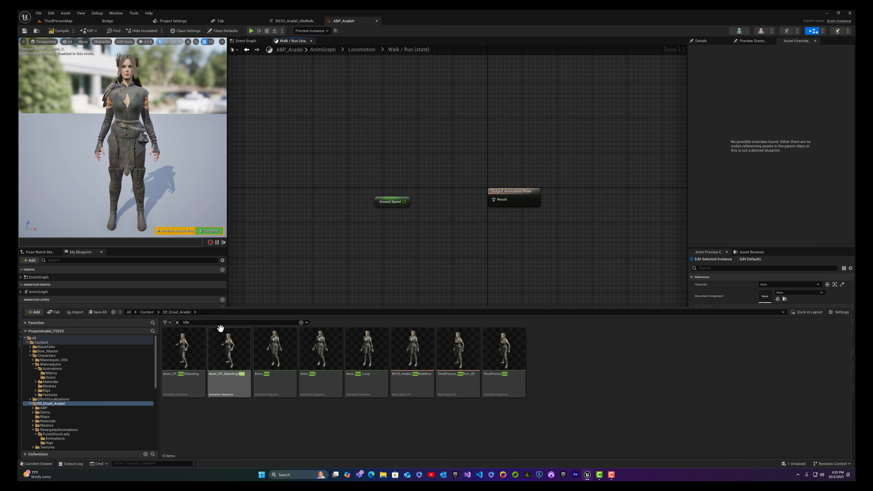
{"action": "left_click", "coordinate": [178, 322]}
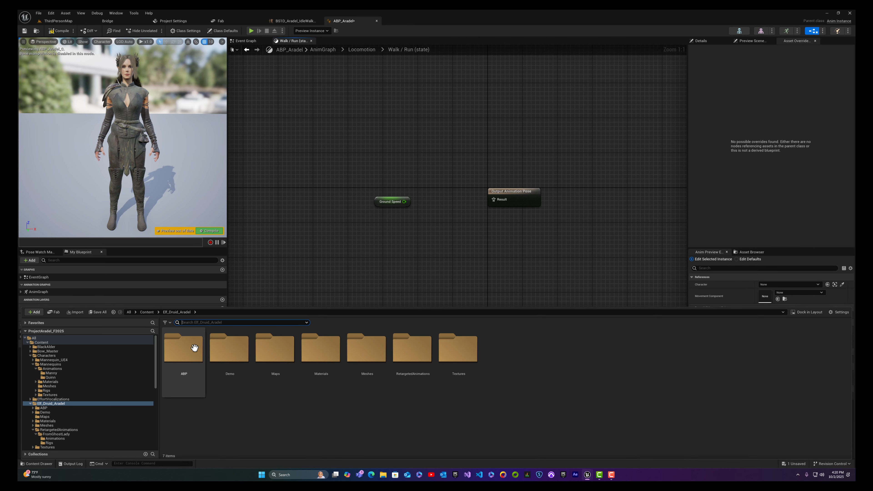
{"action": "double_click", "coordinate": [193, 345]}
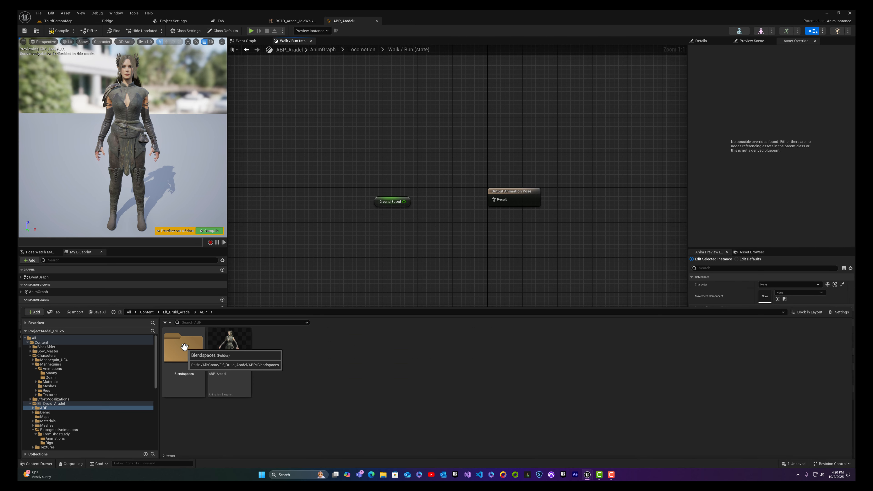
{"action": "double_click", "coordinate": [184, 346]}
- Insert BS1D_Aradel_IdleWalkRun in the Walk / Run state, wired from Ground Speed and into the Output Animation Pose, then compile and save
{"action": "left_click_drag", "start_coordinate": [191, 377], "coordinate": [423, 186]}
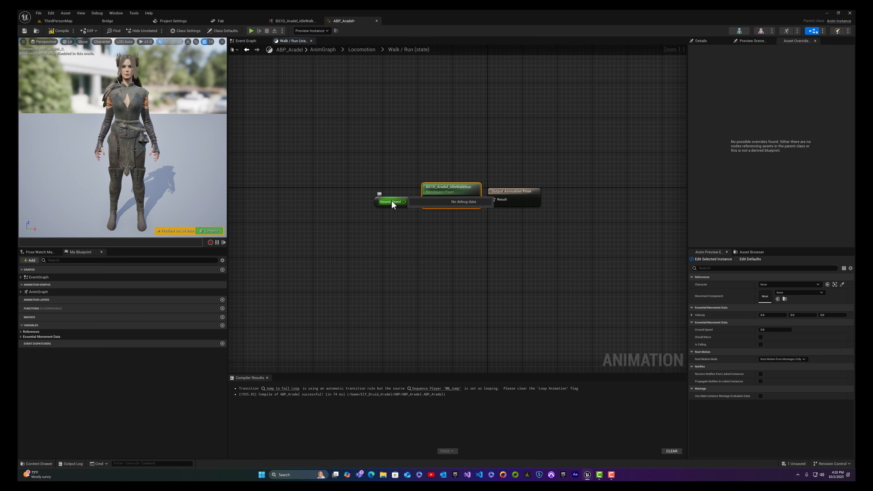
{"action": "left_click_drag", "start_coordinate": [404, 202], "coordinate": [497, 206]}
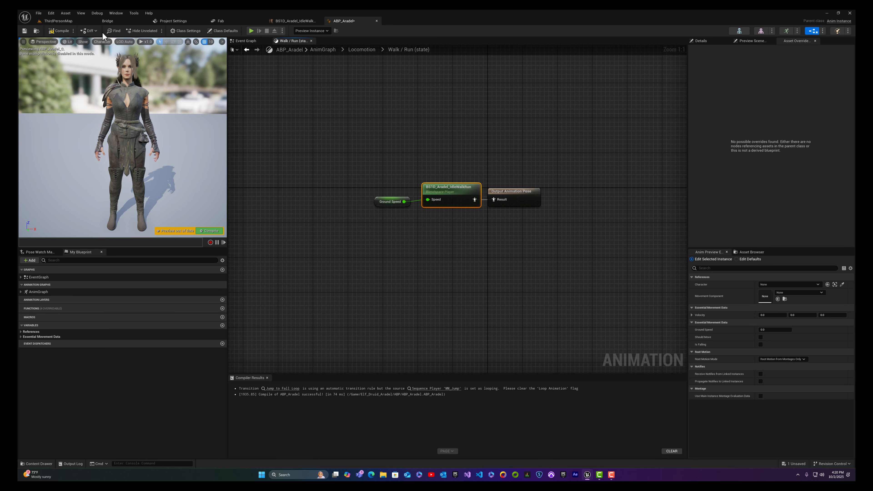
{"action": "left_click", "coordinate": [59, 30]}
{"action": "left_click", "coordinate": [25, 30]}
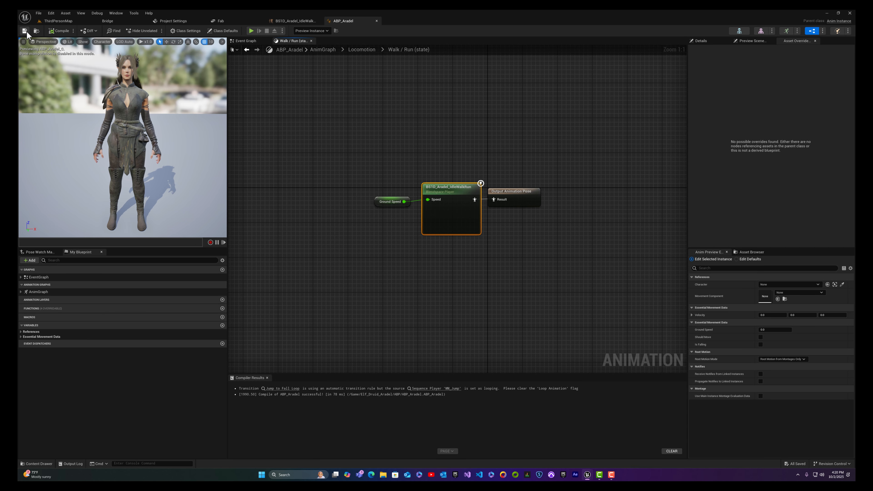
- In the Jump state of the Main States state machine, delete the MM_Jump sequence player
{"action": "left_click", "coordinate": [356, 52]}
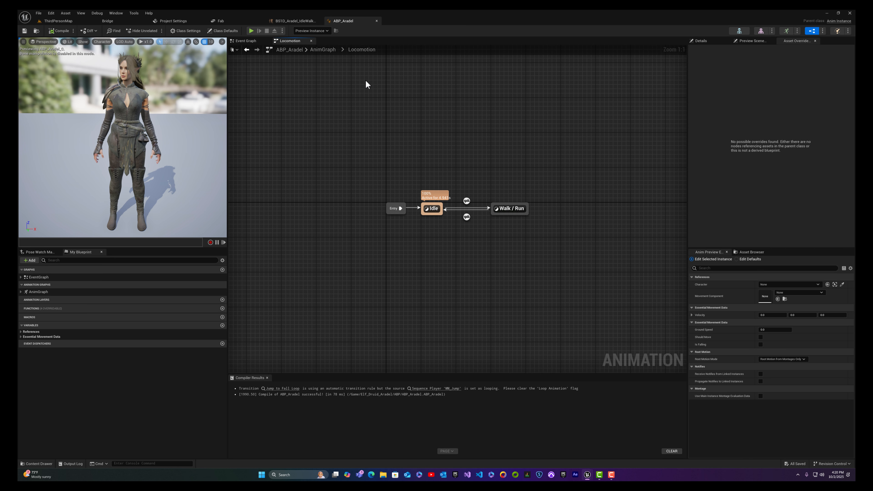
{"action": "left_click", "coordinate": [325, 50]}
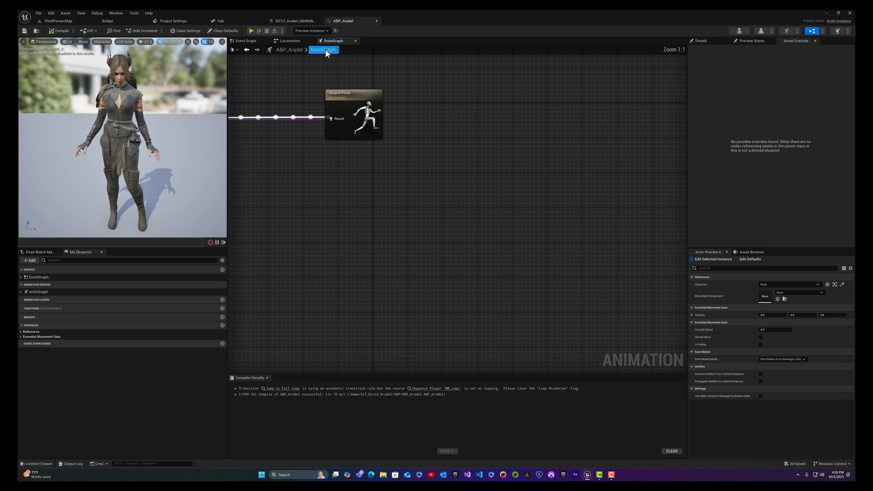
{"action": "left_click", "coordinate": [388, 142]}
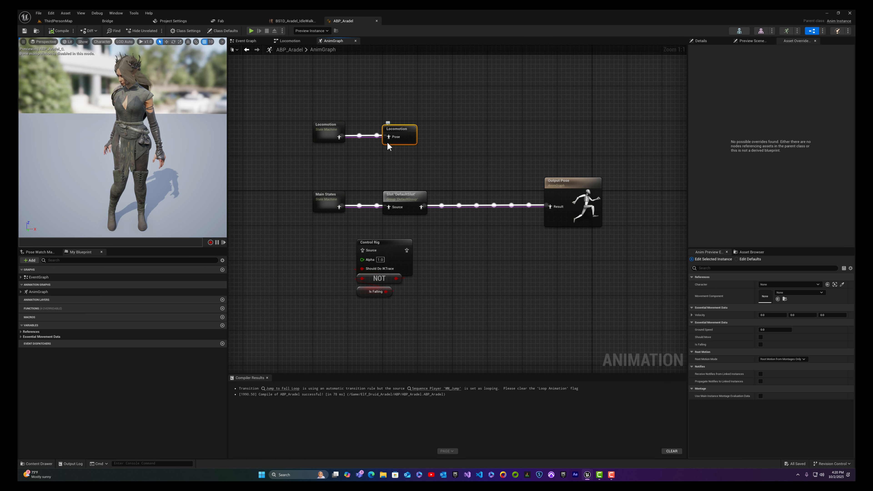
{"action": "left_click", "coordinate": [331, 203]}
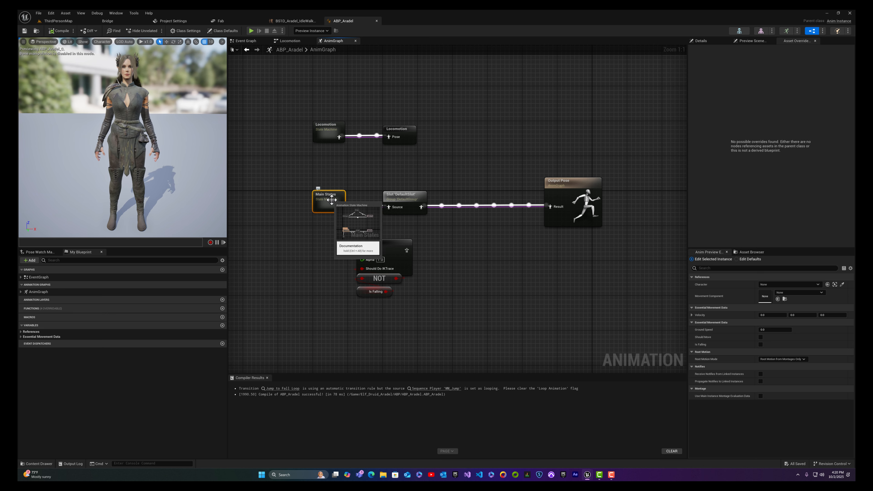
{"action": "double_click", "coordinate": [331, 200]}
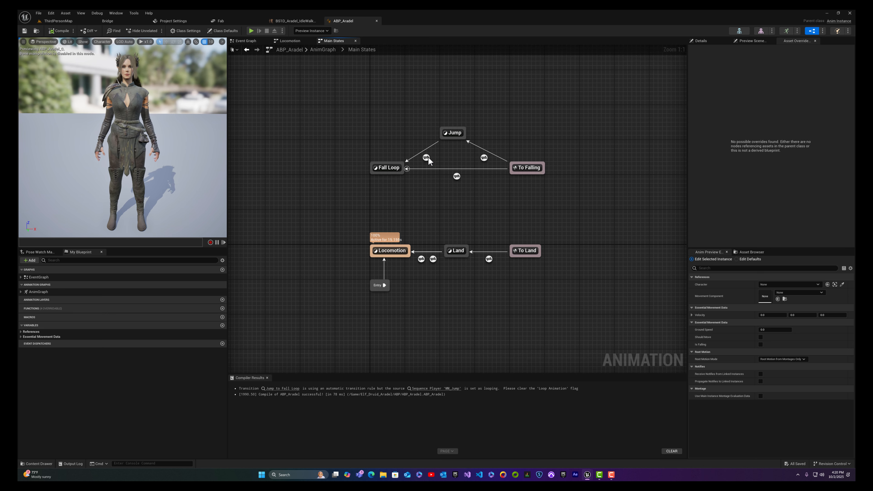
{"action": "double_click", "coordinate": [453, 133]}
{"action": "left_click_drag", "start_coordinate": [369, 176], "coordinate": [440, 253]}
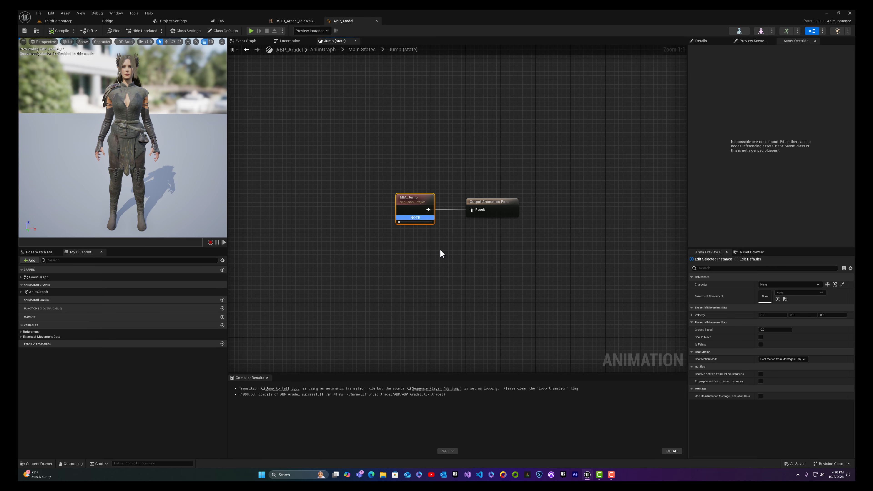
{"action": "key", "text": "Delete"}
- Browse to Elf_Druid_Aradel/RetargetedAnimations/FromGhostLady/Animations and filter its assets by jump
{"action": "key", "text": "ctrl+space"}
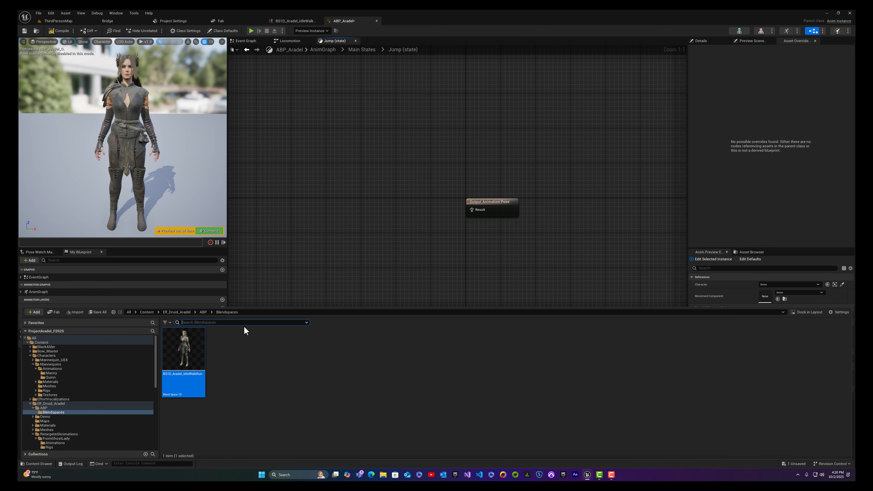
{"action": "left_click", "coordinate": [174, 312]}
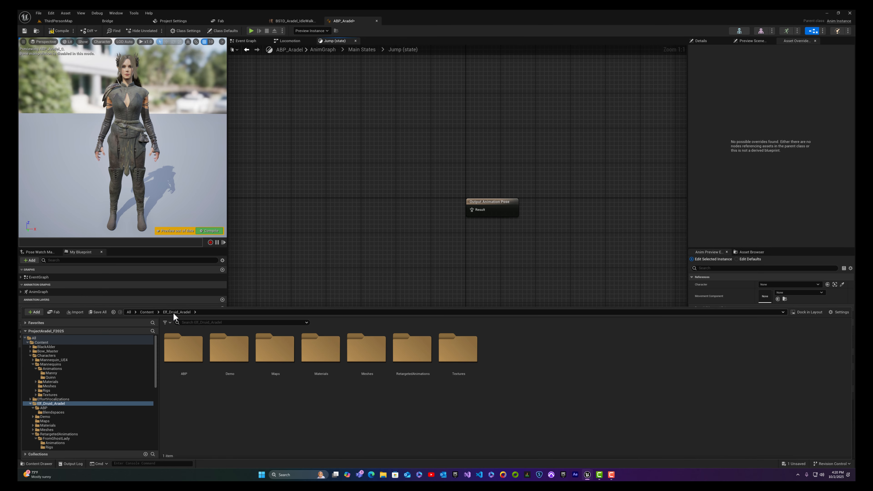
{"action": "double_click", "coordinate": [414, 358]}
{"action": "left_click", "coordinate": [185, 355]}
{"action": "double_click", "coordinate": [185, 354]}
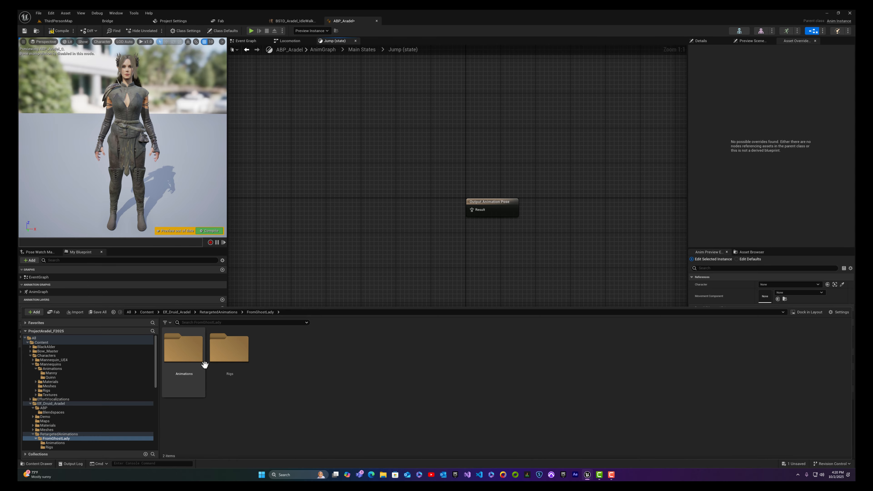
{"action": "left_click", "coordinate": [196, 355]}
{"action": "double_click", "coordinate": [196, 356]}
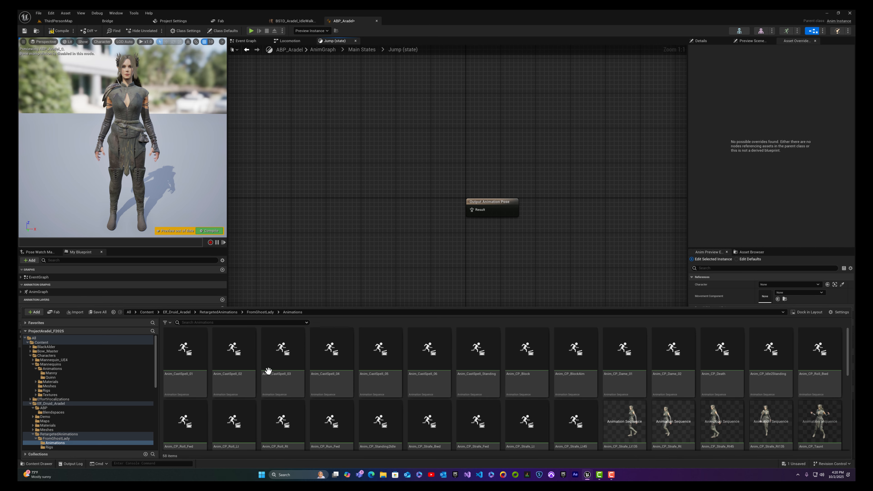
{"action": "left_click", "coordinate": [284, 324]}
{"action": "type", "text": "jump"}
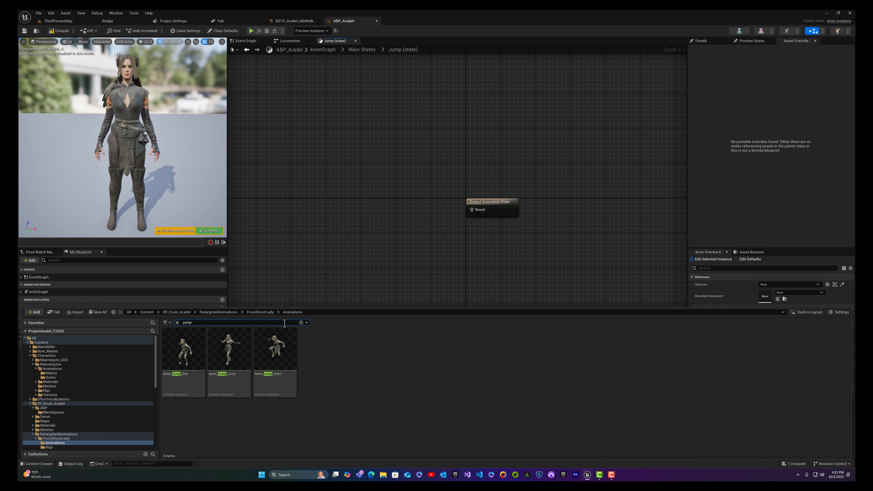
- Insert Anim_Jump_Start in the Jump state connected to the Output Animation Pose, then compile and save the blueprint
{"action": "left_click_drag", "start_coordinate": [282, 387], "coordinate": [472, 211]}
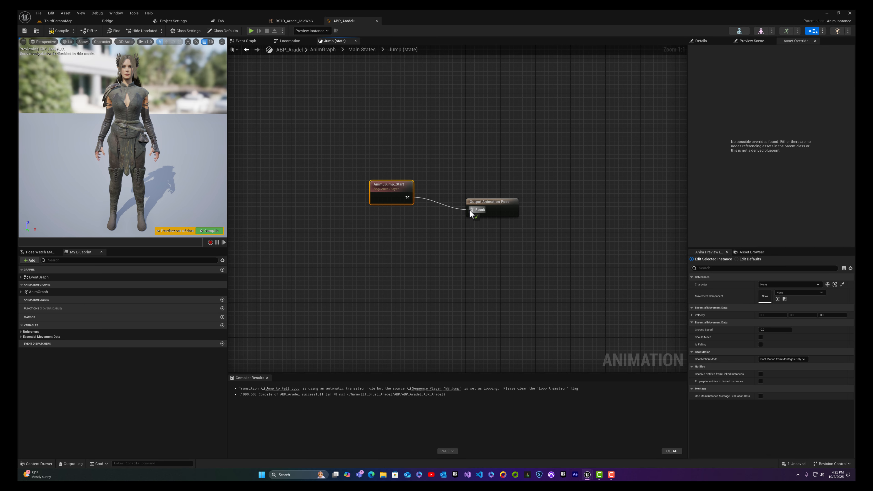
{"action": "left_click", "coordinate": [60, 31]}
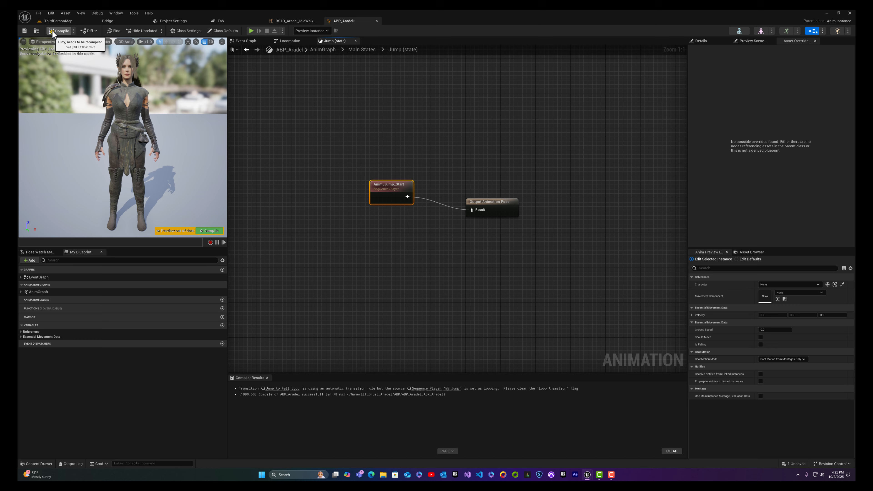
{"action": "left_click", "coordinate": [25, 31]}
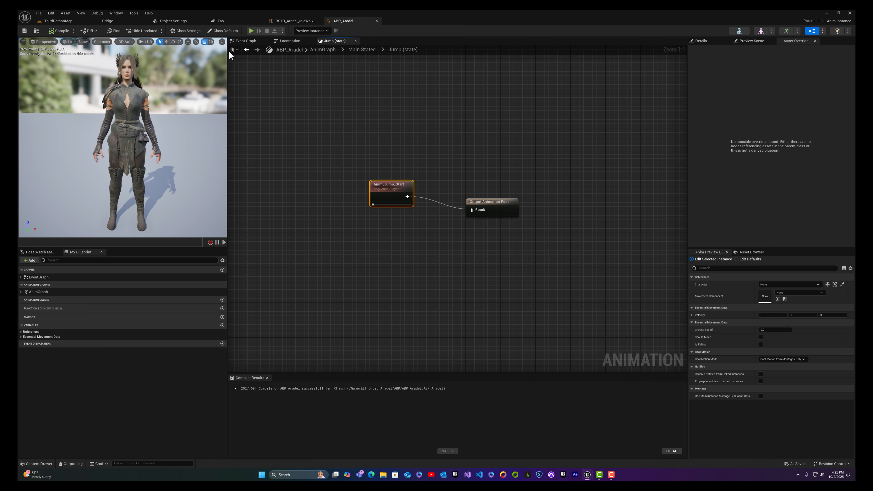
- In the Fall Loop state of the Main States state machine, delete the MM_Fall_Loop sequence player
{"action": "left_click", "coordinate": [361, 51]}
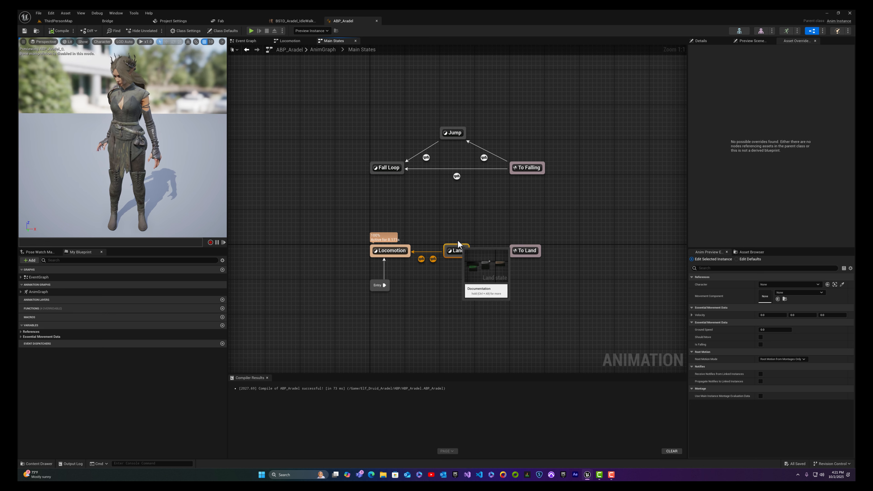
{"action": "left_click", "coordinate": [385, 169]}
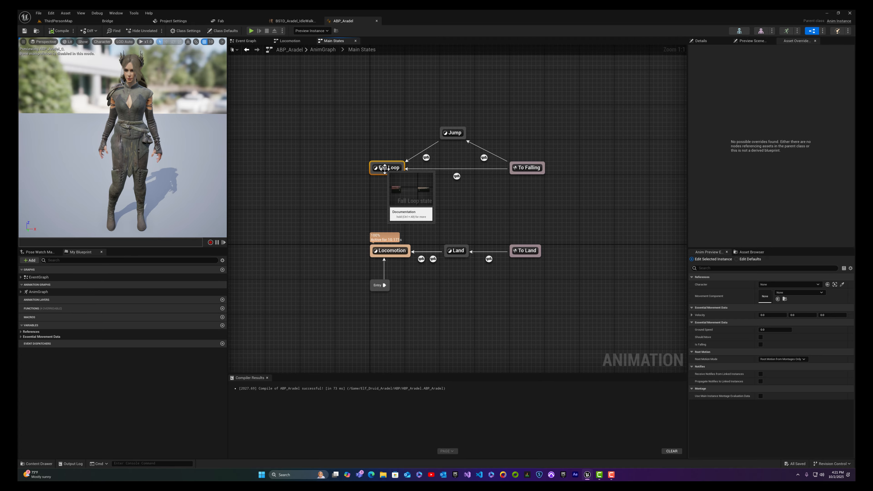
{"action": "double_click", "coordinate": [384, 168]}
{"action": "left_click", "coordinate": [397, 210]}
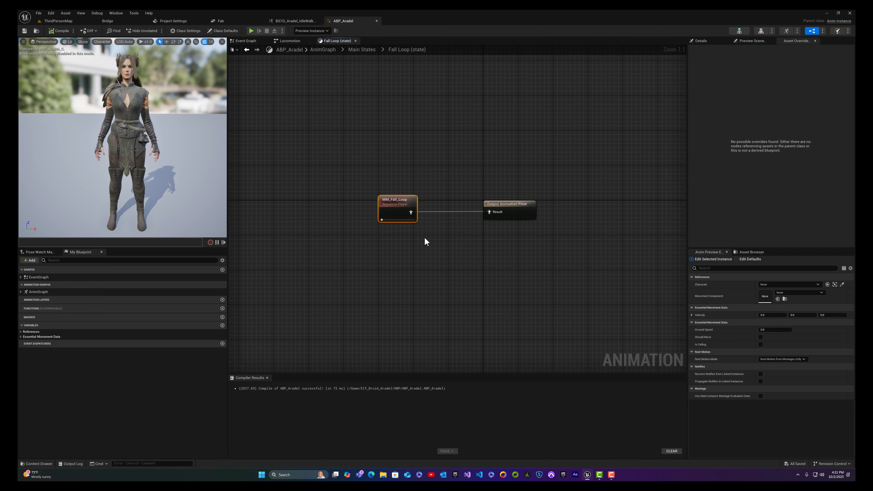
{"action": "key", "text": "Delete"}
- Insert Anim_Jump_Loop in the Fall Loop state connected to the Output Animation Pose, then compile and save the blueprint
{"action": "key", "text": "ctrl+space"}
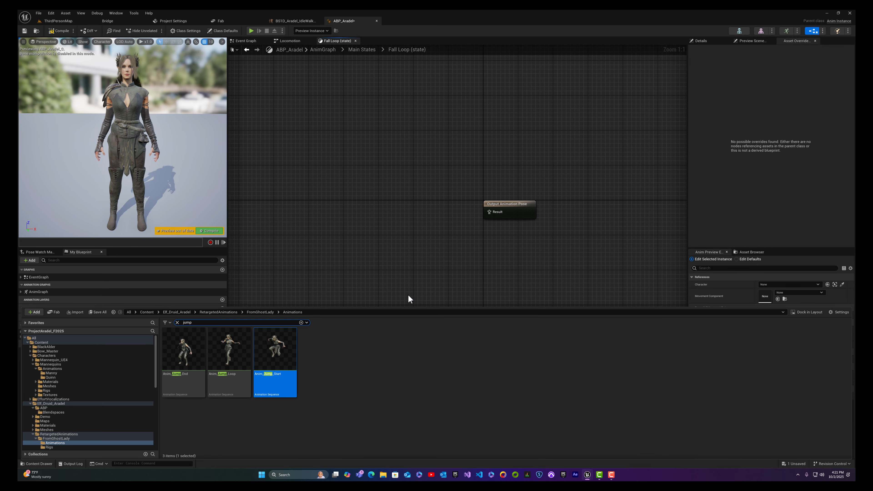
{"action": "left_click_drag", "start_coordinate": [234, 384], "coordinate": [488, 212]}
{"action": "left_click", "coordinate": [59, 31]}
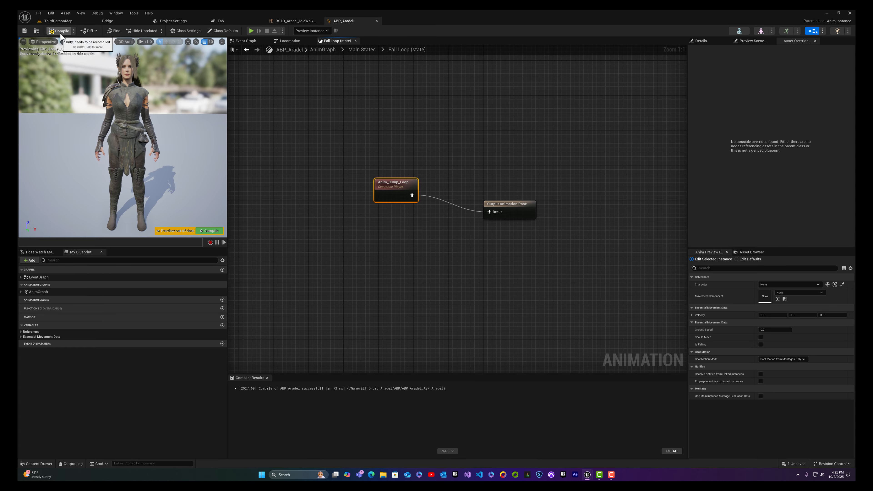
{"action": "left_click", "coordinate": [293, 42]}
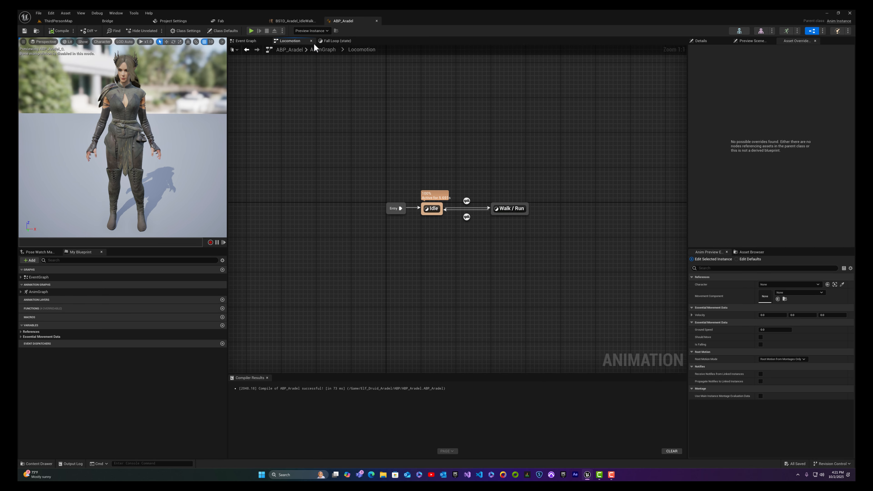
{"action": "left_click", "coordinate": [338, 41]}
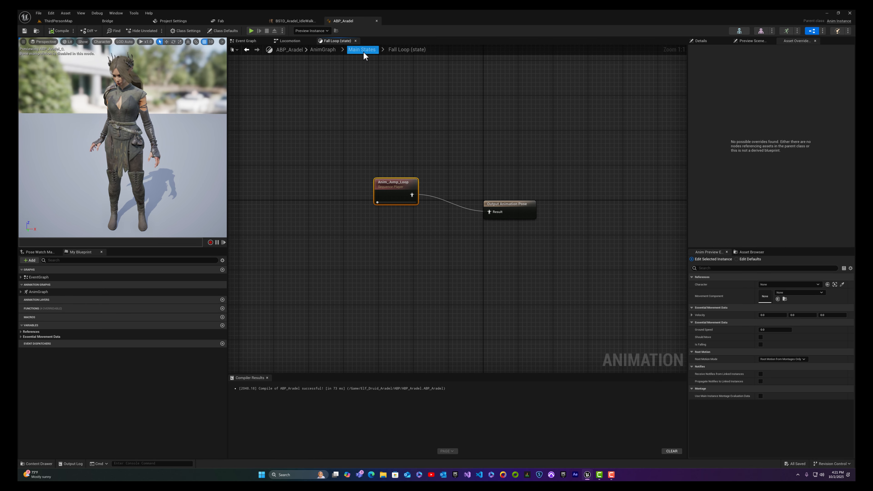
- In the Land state of Main States, delete the cached Locomotion pose, MM_Land and Apply Additive nodes
{"action": "left_click", "coordinate": [358, 50]}
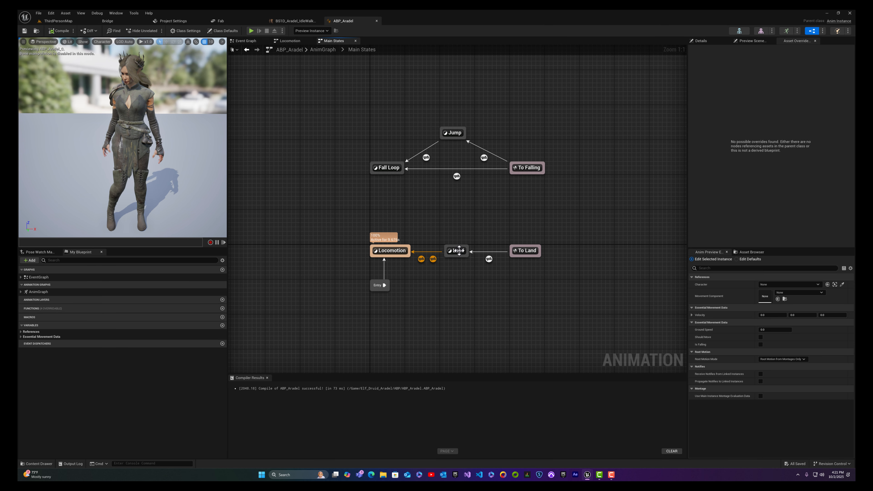
{"action": "double_click", "coordinate": [459, 254]}
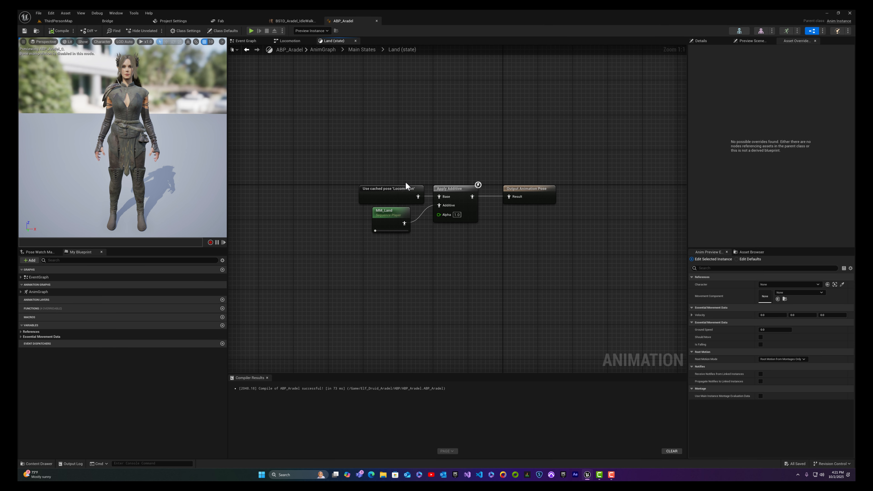
{"action": "left_click_drag", "start_coordinate": [373, 157], "coordinate": [481, 245]}
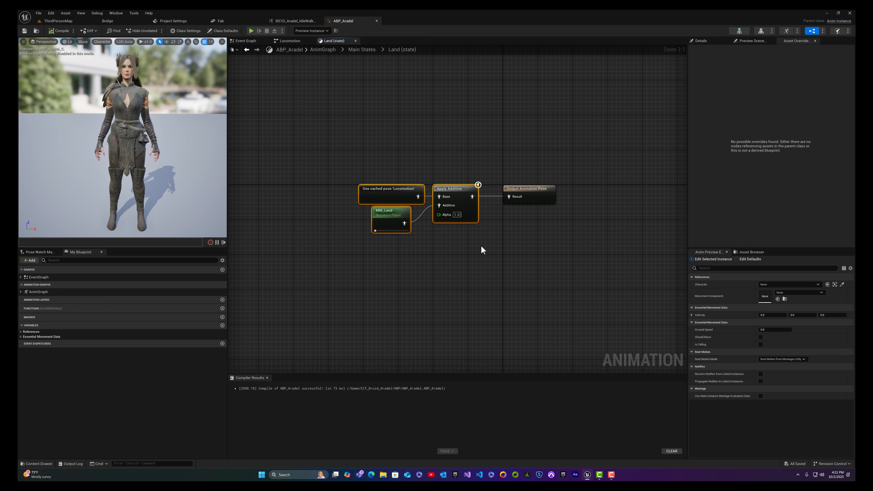
{"action": "key", "text": "Delete"}
- Insert Anim_Jump_End in the Land state connected to the Output Animation Pose, then compile and save the blueprint
{"action": "key", "text": "ctrl+space"}
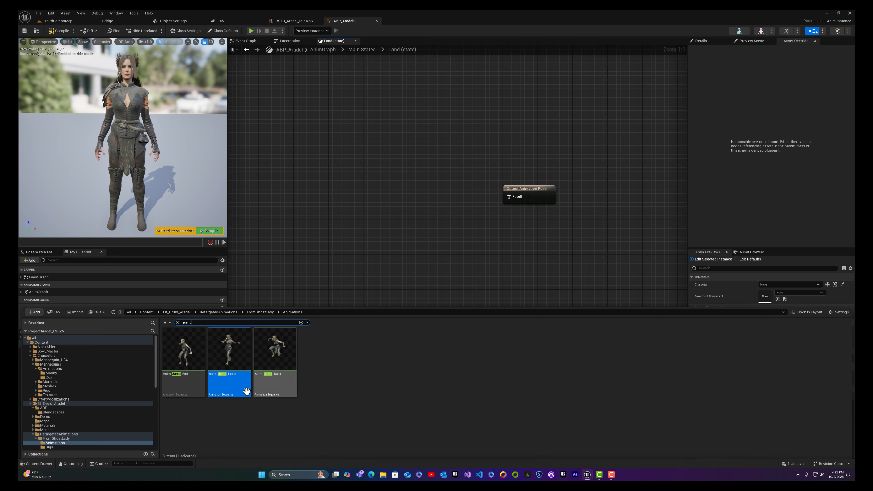
{"action": "left_click_drag", "start_coordinate": [193, 382], "coordinate": [390, 185]}
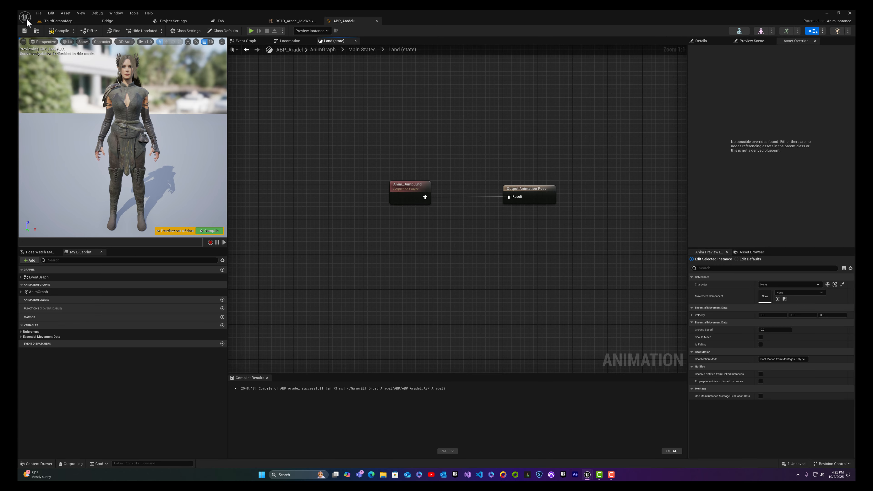
{"action": "left_click", "coordinate": [59, 31]}
{"action": "left_click", "coordinate": [24, 30]}
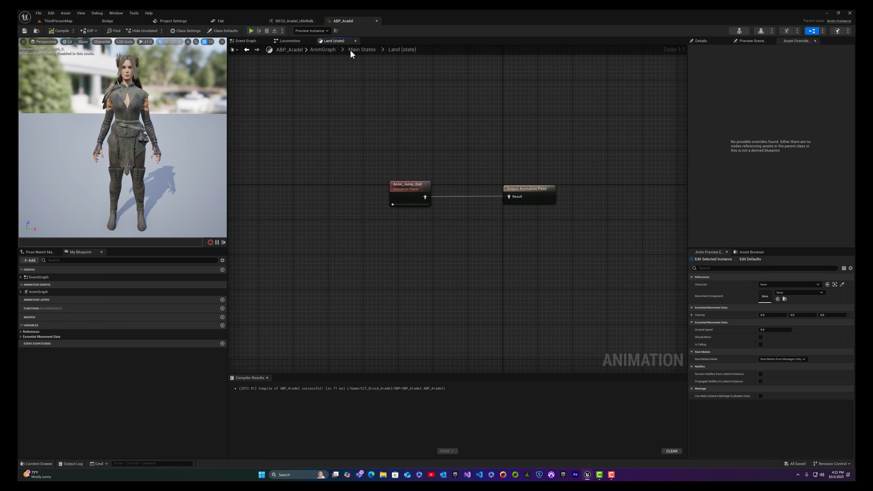
- Return to the ThirdPersonMap level and open the Blueprints folder inside Content/ThirdPerson
{"action": "left_click", "coordinate": [57, 21]}
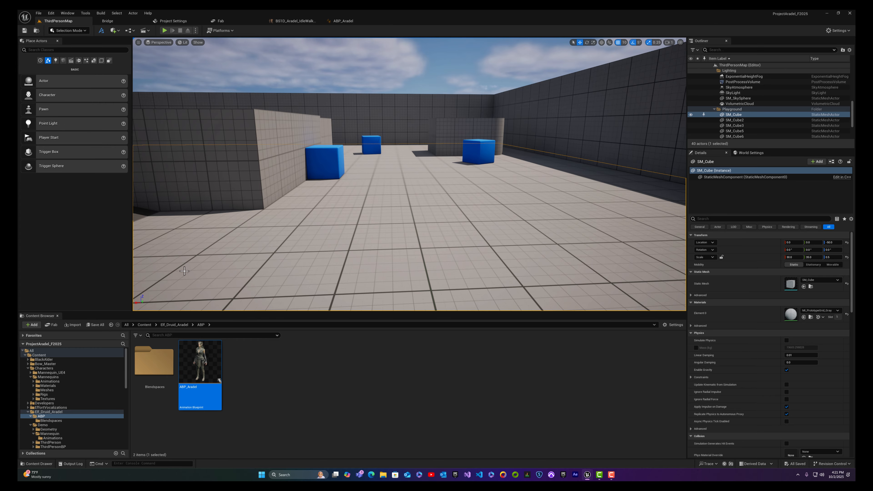
{"action": "left_click", "coordinate": [263, 376]}
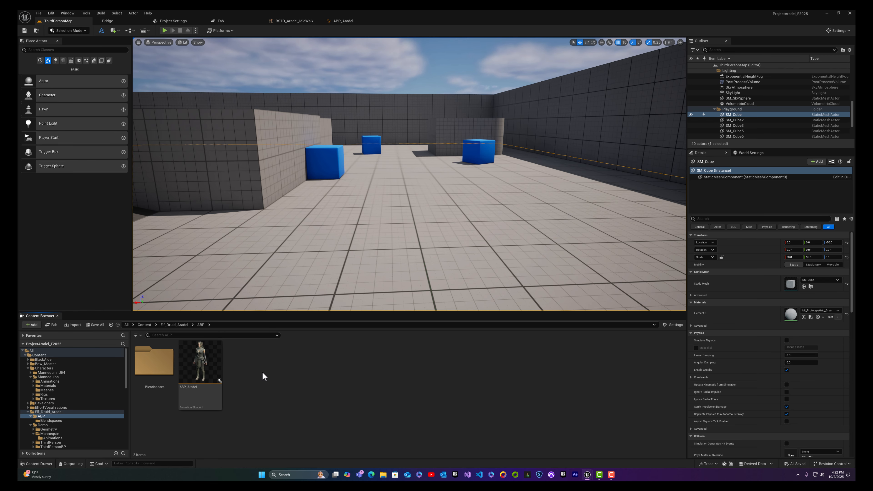
{"action": "right_click_drag", "start_coordinate": [337, 186], "coordinate": [312, 255]}
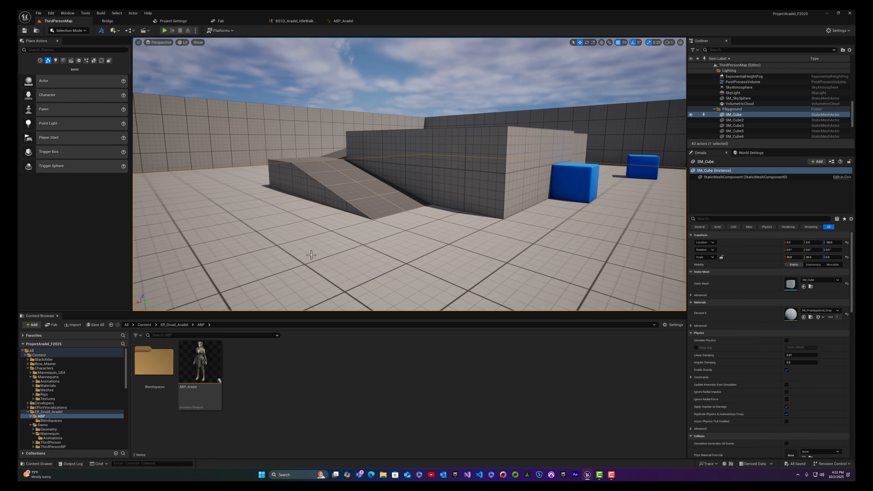
{"action": "left_click", "coordinate": [145, 325]}
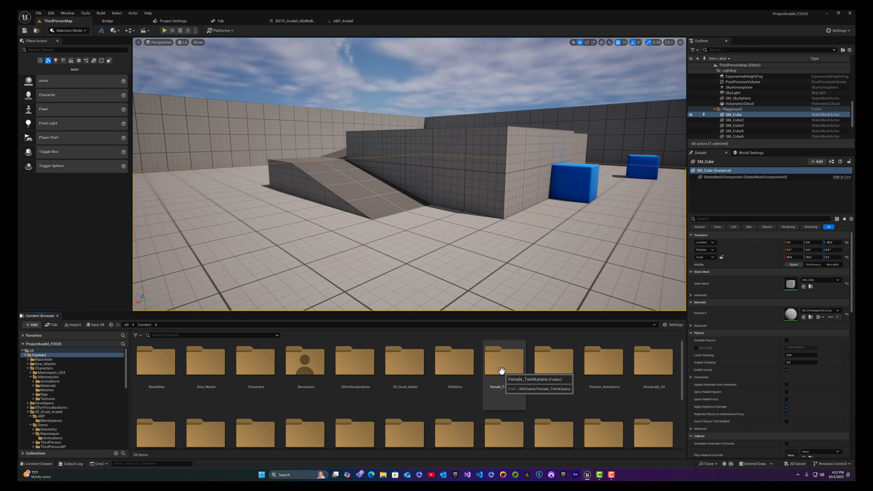
{"action": "scroll", "coordinate": [502, 372], "scroll_direction": "down", "scroll_amount": 3}
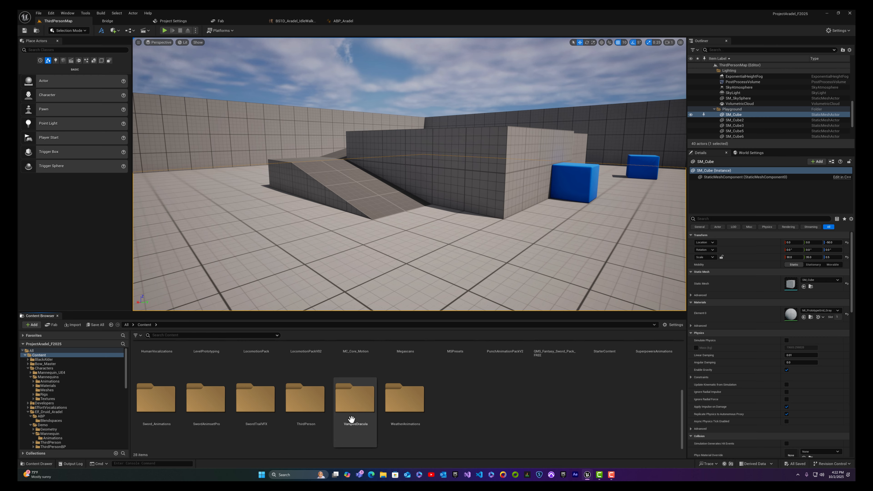
{"action": "left_click", "coordinate": [311, 415]}
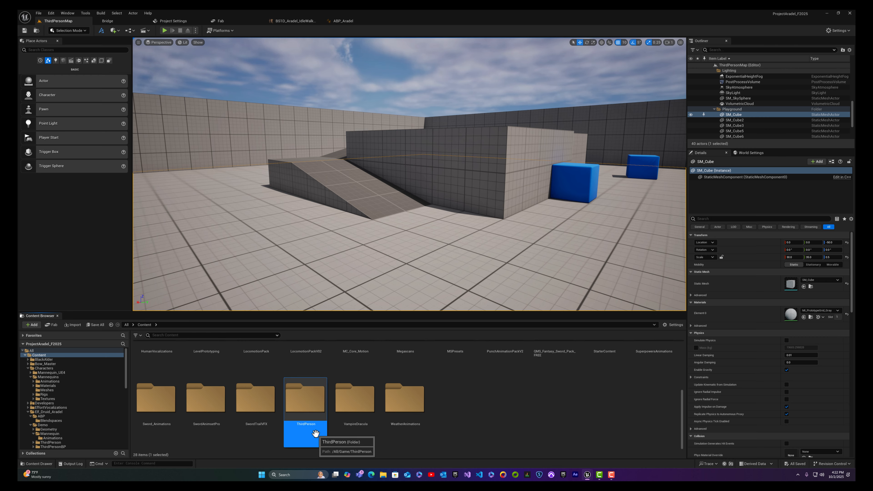
{"action": "double_click", "coordinate": [309, 403]}
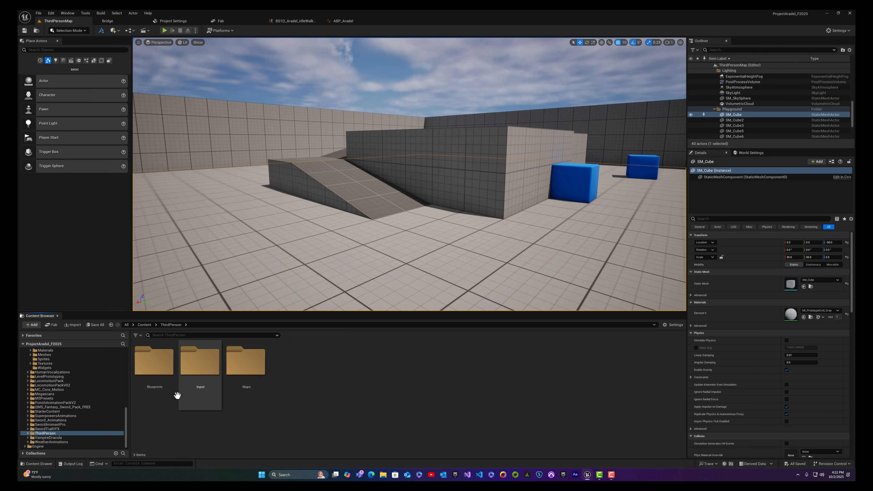
{"action": "double_click", "coordinate": [154, 364]}
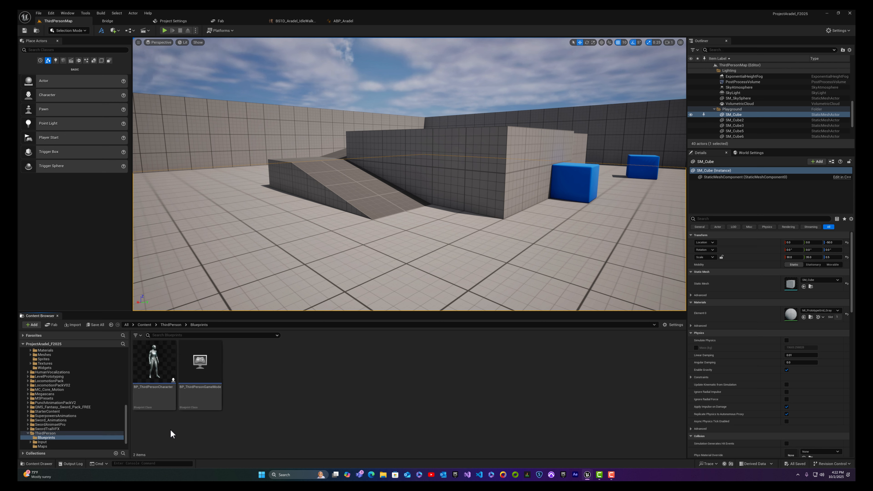
- Duplicate the BP_ThirdPersonCharacter blueprint and name the copy BP_Aradel
{"action": "left_click", "coordinate": [149, 387]}
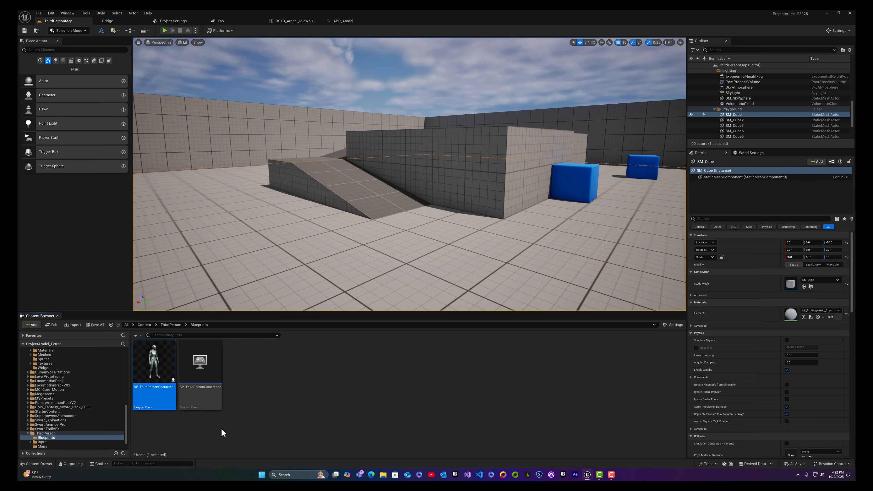
{"action": "right_click", "coordinate": [148, 391]}
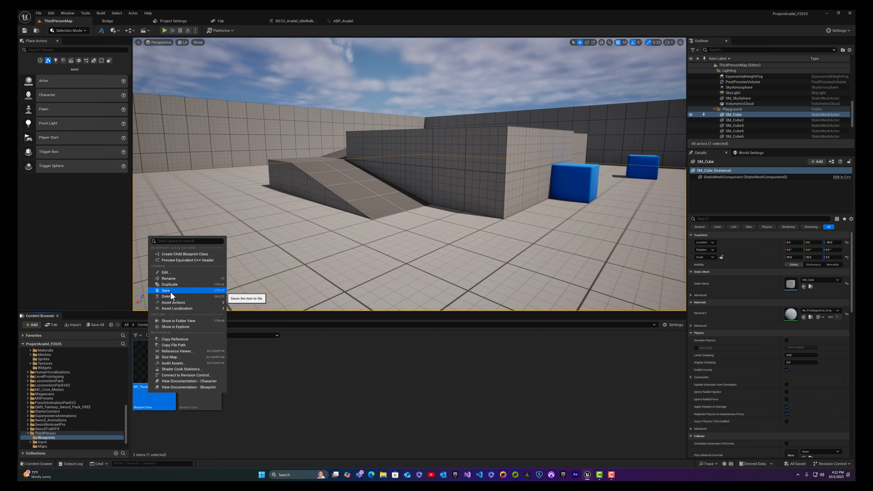
{"action": "left_click", "coordinate": [173, 287]}
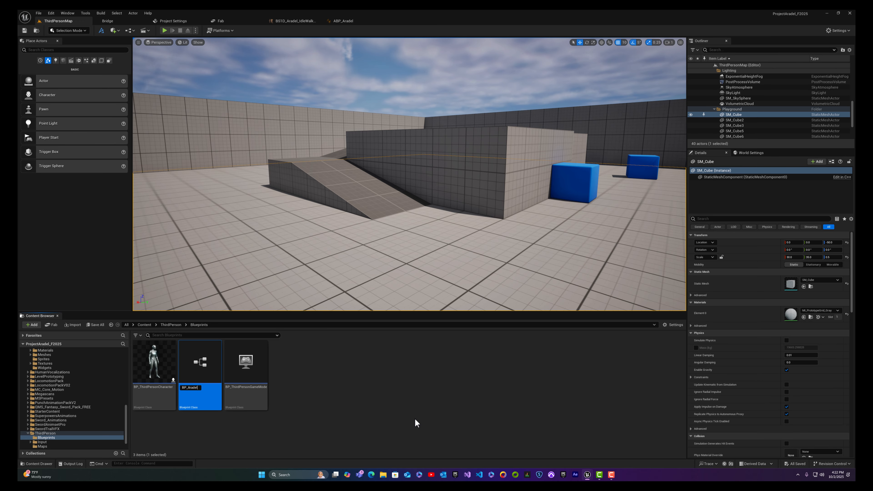
{"action": "key", "text": "Return"}
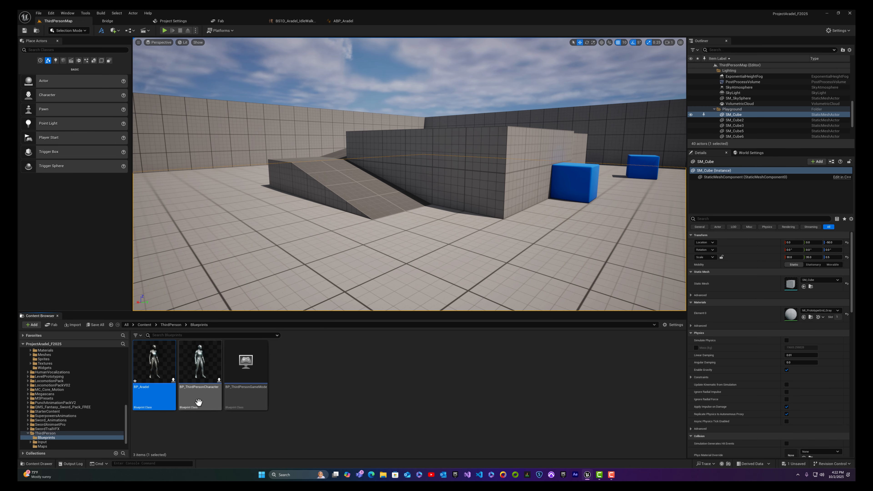
- Open BP_Aradel in its viewport and set the Mesh component's Skeletal Mesh Asset to SK_Elf_Druid_Aradel_Full
{"action": "double_click", "coordinate": [172, 403]}
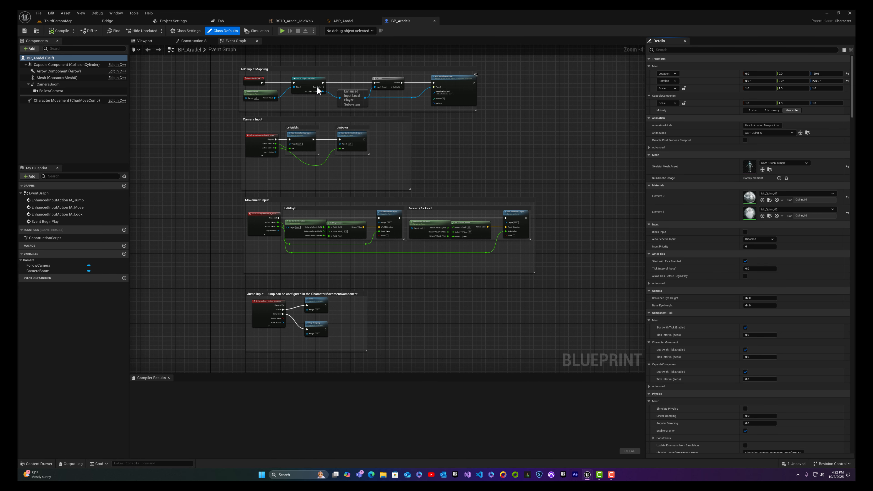
{"action": "left_click", "coordinate": [145, 42]}
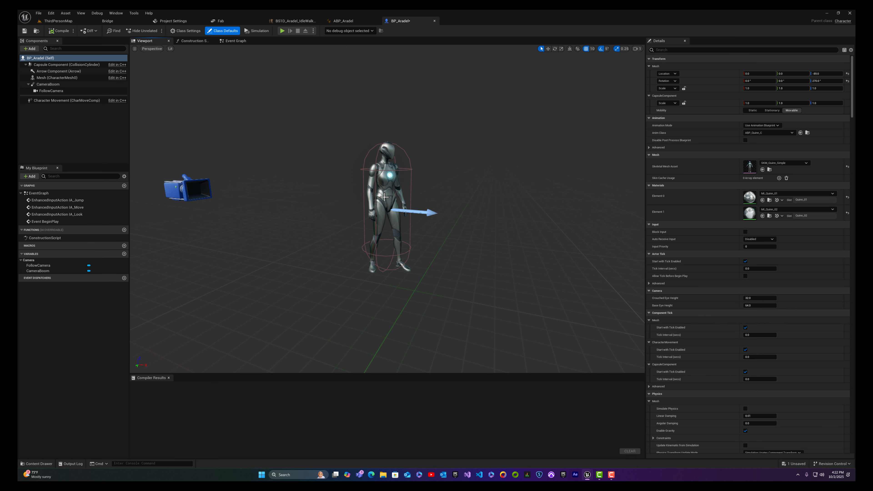
{"action": "left_click", "coordinate": [71, 78]}
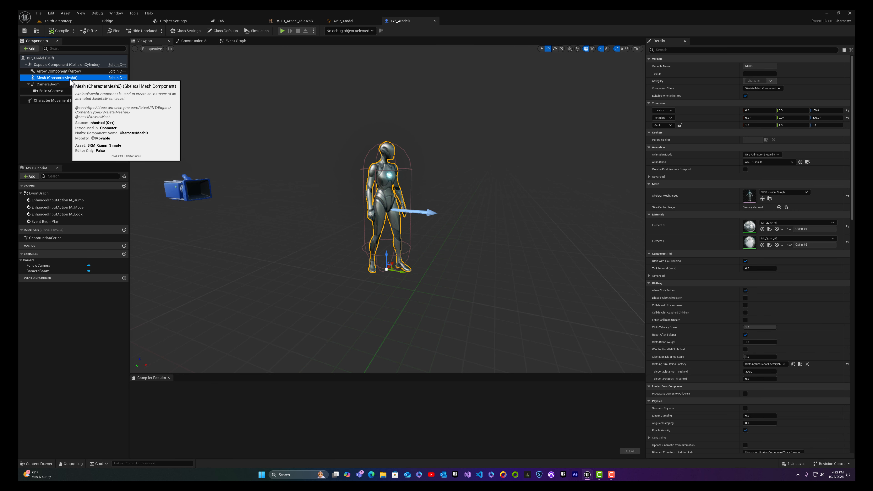
{"action": "left_click", "coordinate": [784, 192]}
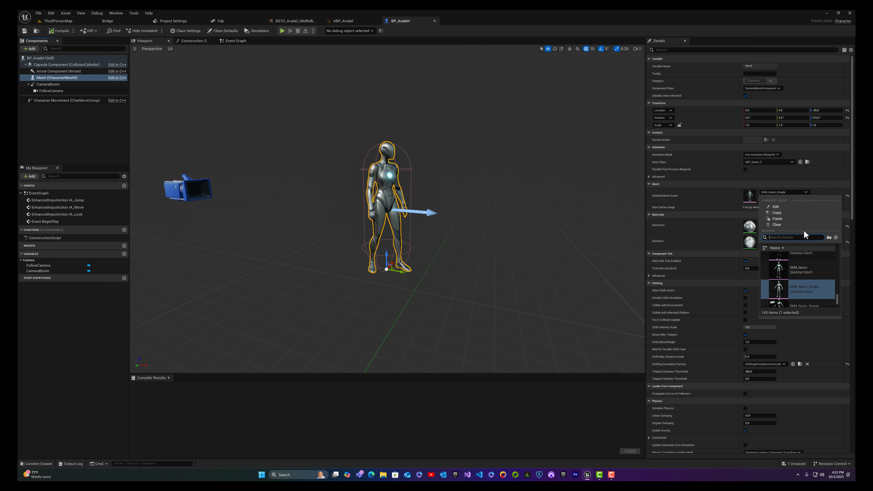
{"action": "type", "text": "Aradel"}
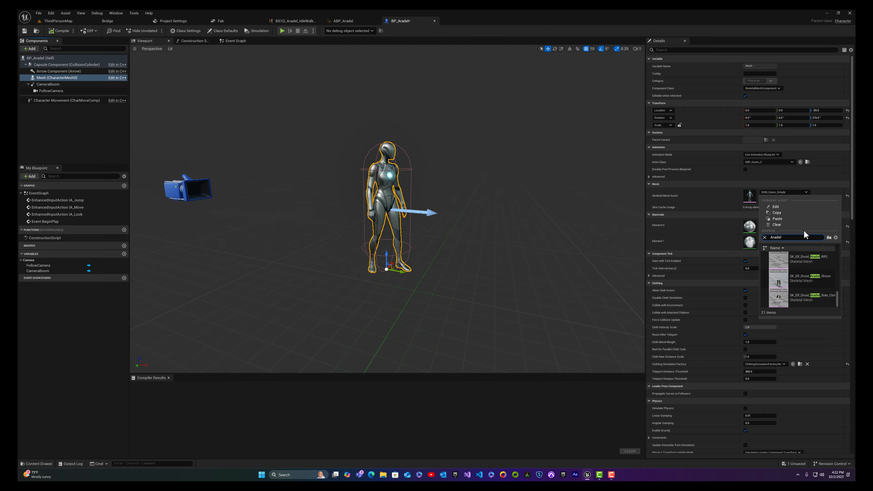
{"action": "scroll", "coordinate": [821, 285], "scroll_direction": "up", "scroll_amount": 4}
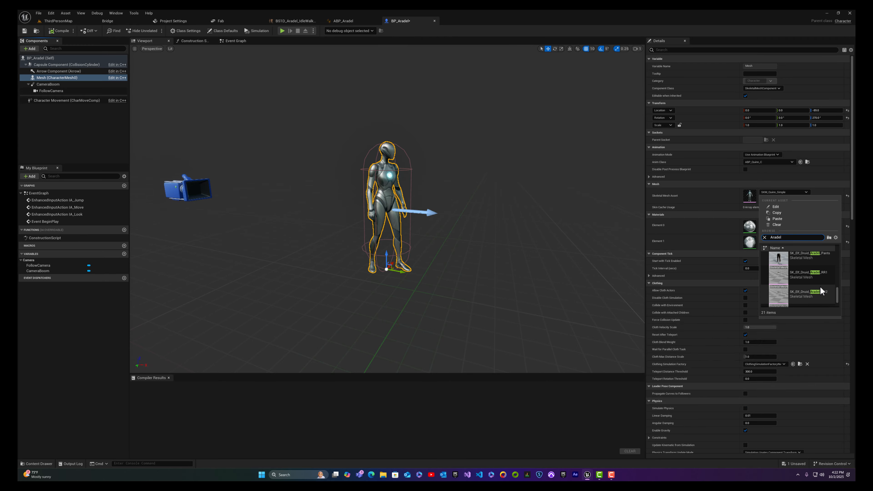
{"action": "scroll", "coordinate": [821, 288], "scroll_direction": "up", "scroll_amount": 3}
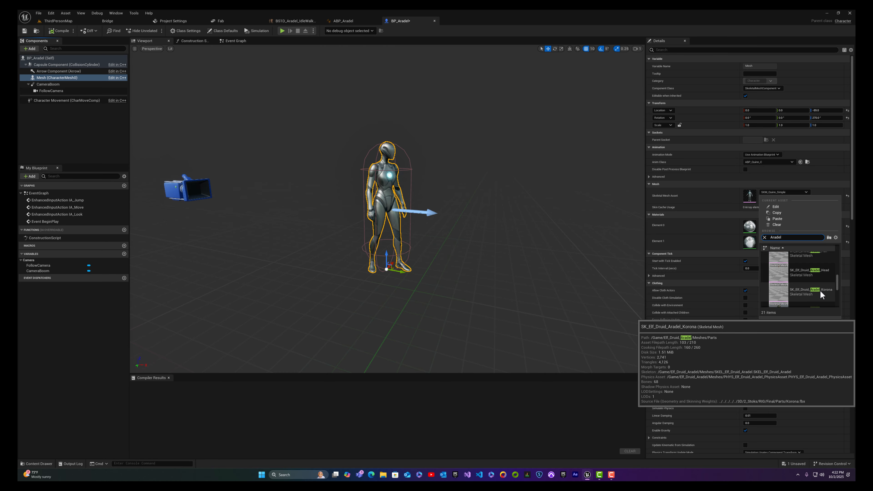
{"action": "scroll", "coordinate": [821, 290], "scroll_direction": "up", "scroll_amount": 3}
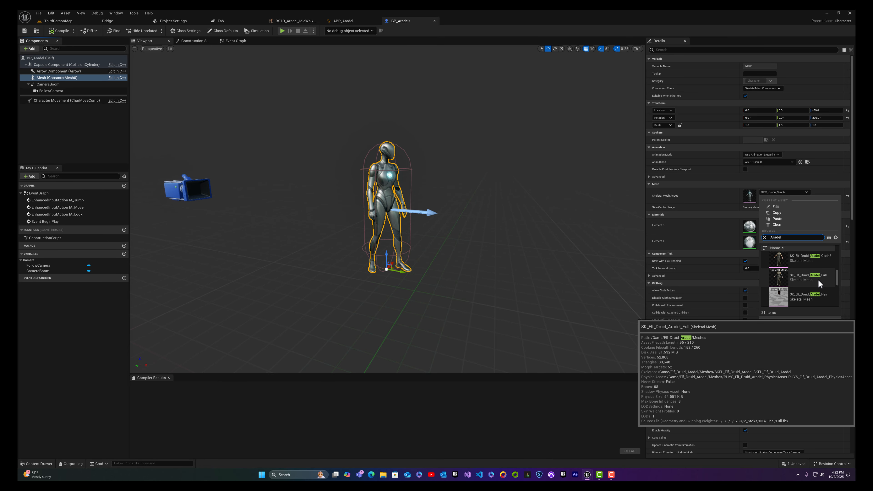
{"action": "left_click", "coordinate": [819, 279]}
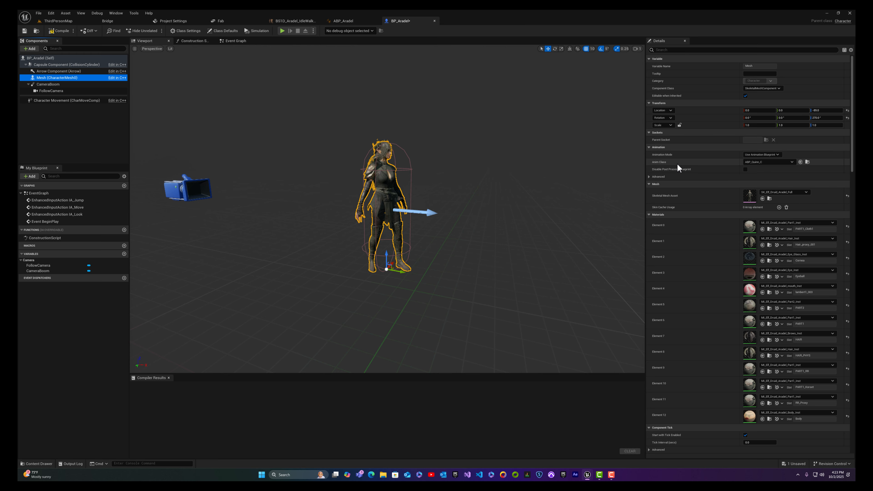
- Set the Mesh component's Anim Class to ABP_Aradel, then compile and save BP_Aradel
{"action": "left_click", "coordinate": [761, 163]}
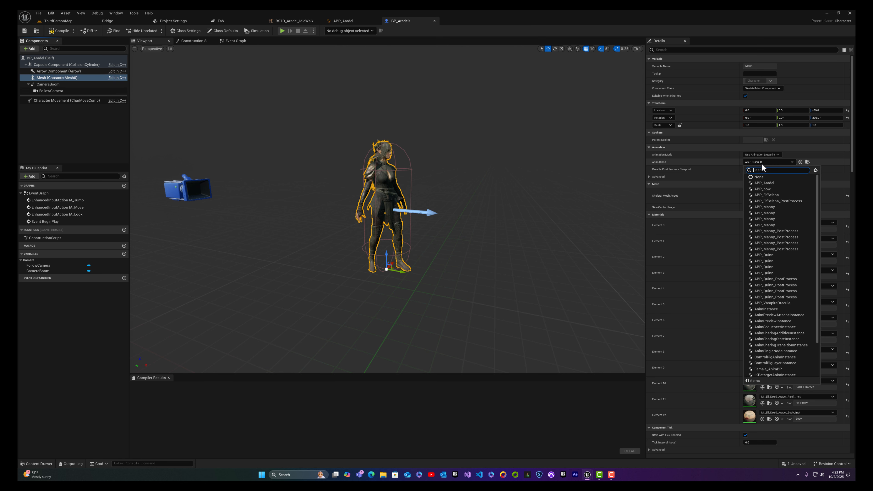
{"action": "left_click", "coordinate": [767, 185]}
{"action": "left_click_drag", "start_coordinate": [554, 182], "coordinate": [538, 177]}
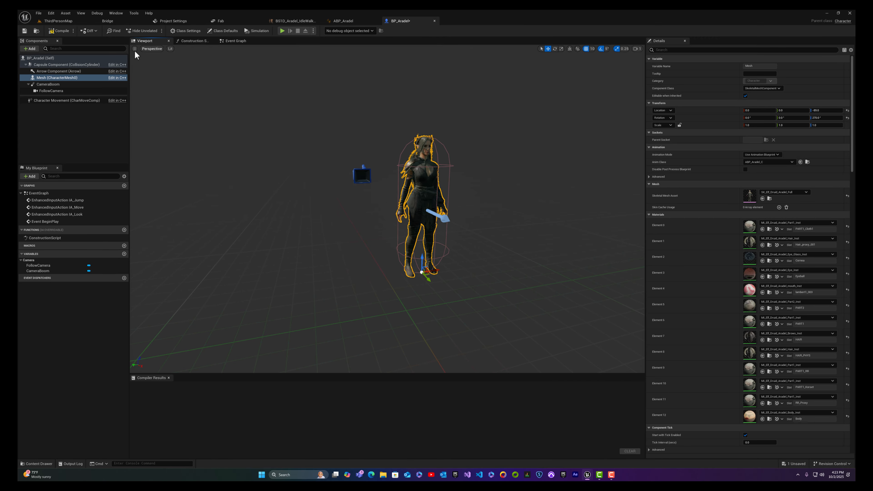
{"action": "left_click", "coordinate": [61, 32]}
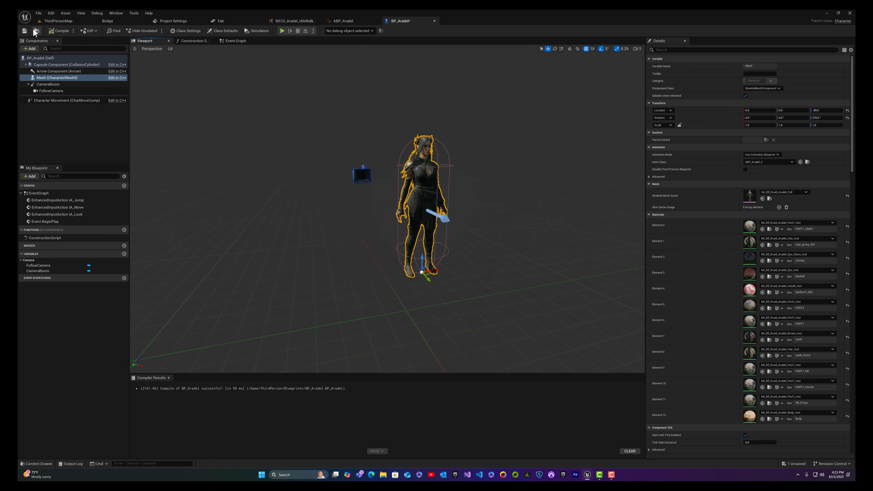
{"action": "left_click", "coordinate": [22, 32]}
- Return to the ThirdPersonMap level, then close and reopen its World Settings
{"action": "left_click", "coordinate": [57, 22]}
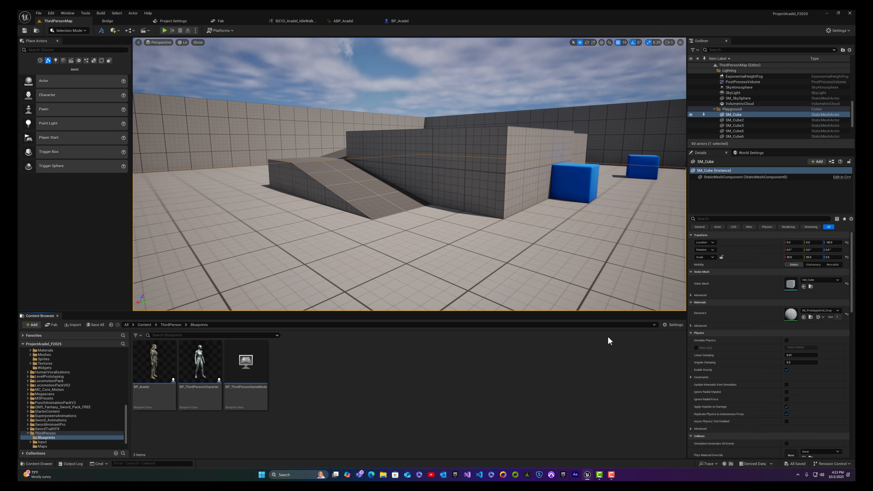
{"action": "left_click", "coordinate": [757, 154]}
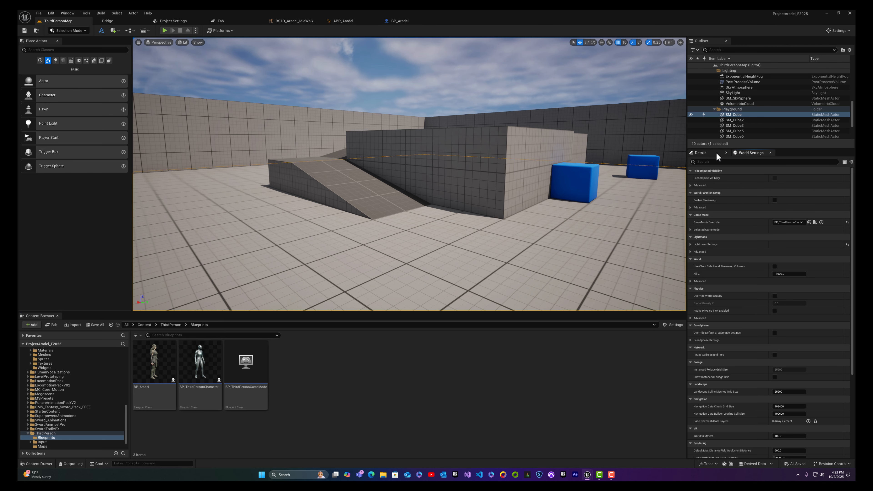
{"action": "left_click", "coordinate": [771, 153]}
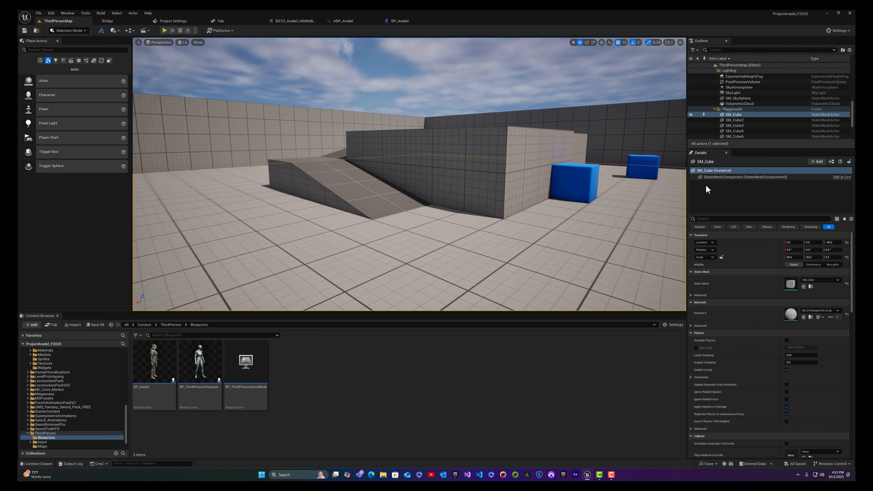
{"action": "left_click", "coordinate": [68, 15]}
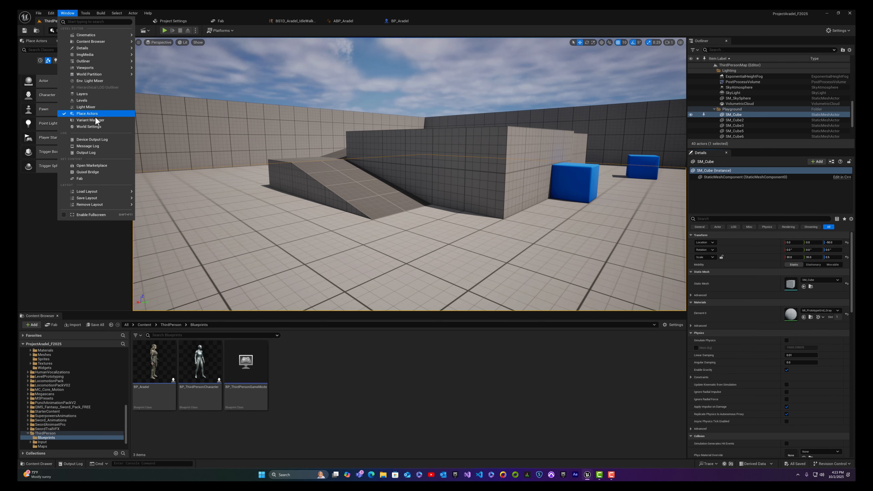
{"action": "left_click", "coordinate": [90, 127]}
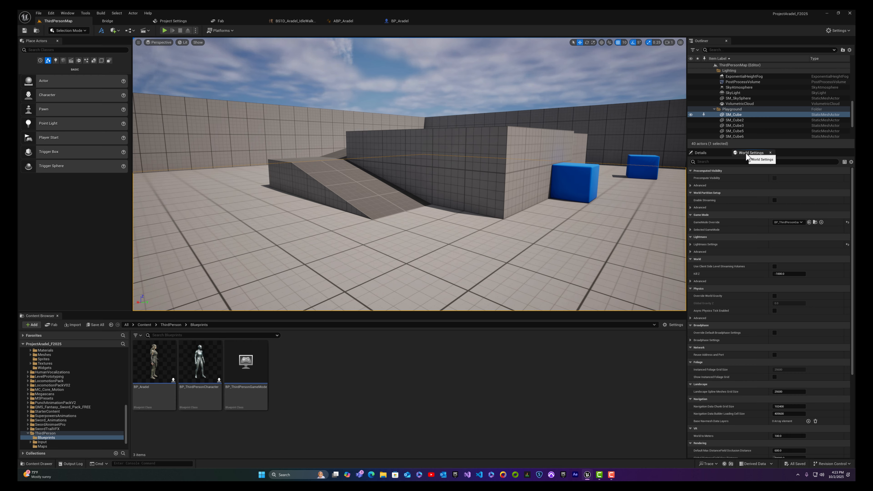
- Expand Selected GameMode in World Settings and assign the BP_Aradel asset from the Content Browser as Default Pawn Class
{"action": "left_click", "coordinate": [690, 229]}
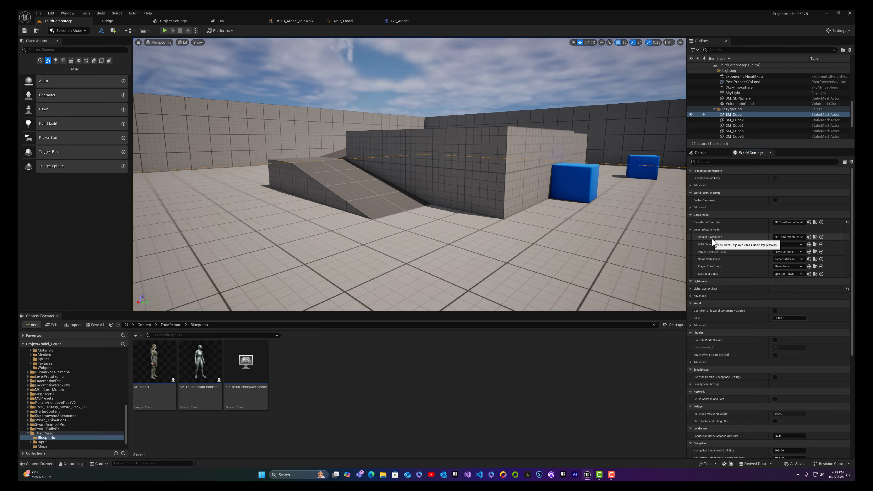
{"action": "left_click", "coordinate": [787, 237]}
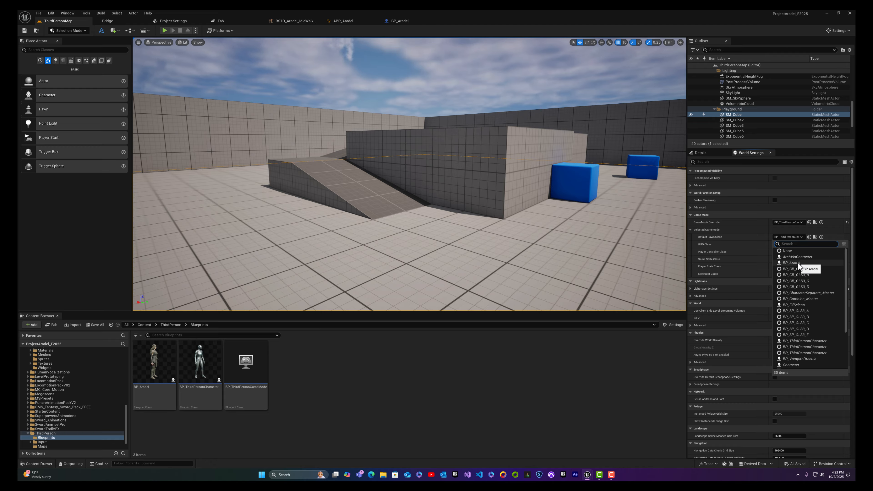
{"action": "left_click", "coordinate": [613, 389]}
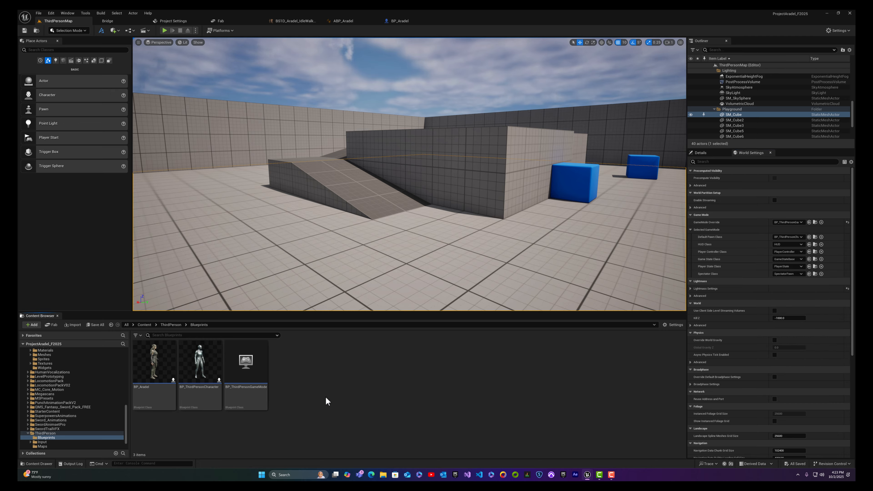
{"action": "left_click", "coordinate": [149, 405]}
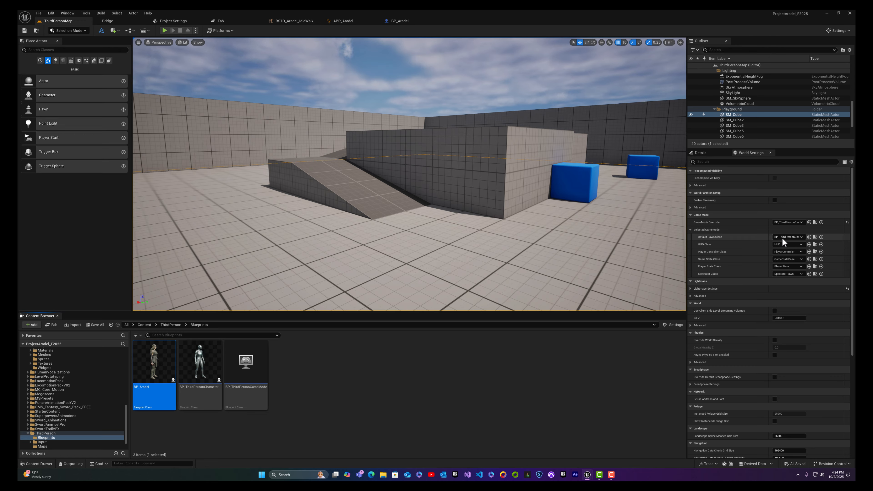
{"action": "left_click", "coordinate": [810, 238]}
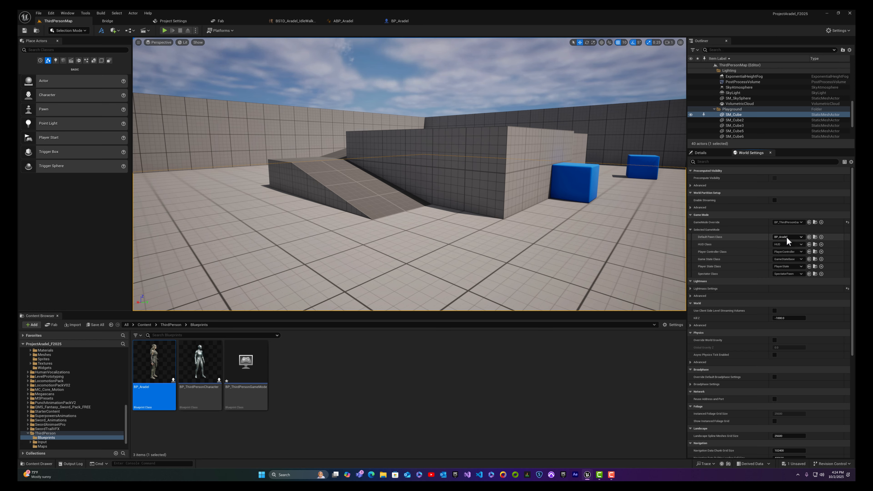
- Try to play the level and open the CharacterBP blueprint named in the compile error, declining a replacement skeleton
{"action": "left_click", "coordinate": [164, 31]}
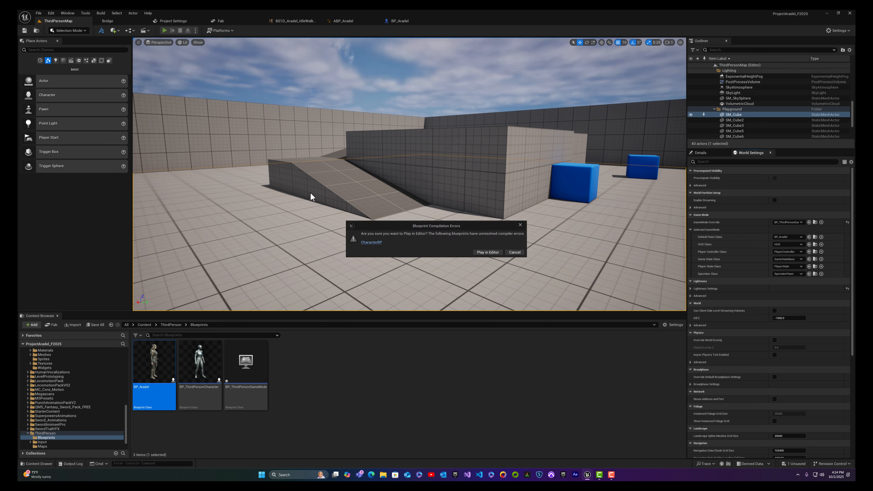
{"action": "left_click", "coordinate": [373, 243]}
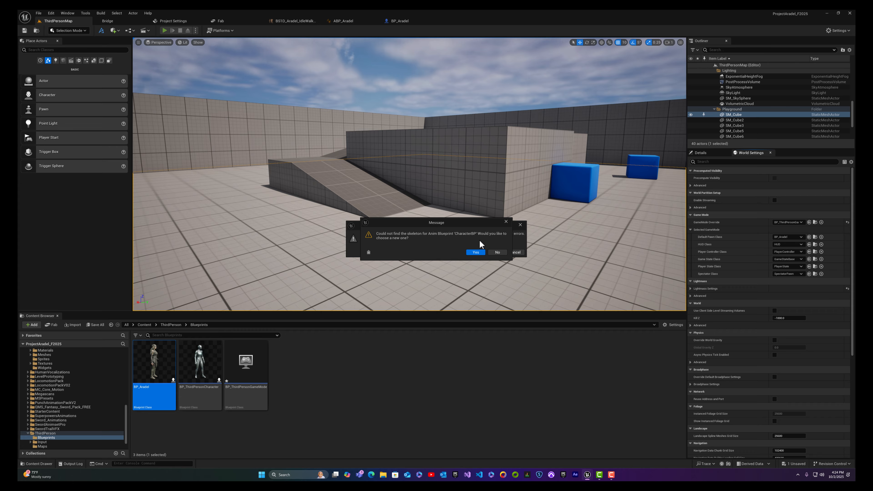
{"action": "left_click", "coordinate": [476, 252]}
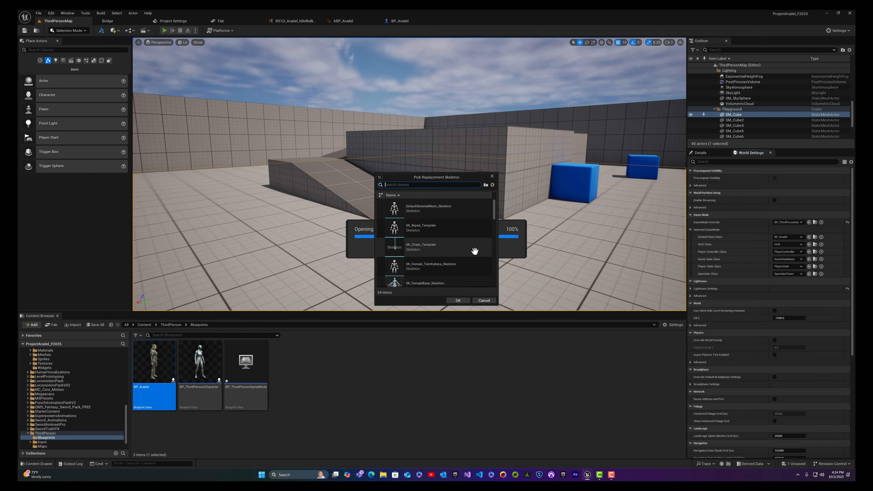
{"action": "left_click", "coordinate": [476, 252]}
{"action": "left_click", "coordinate": [488, 143]}
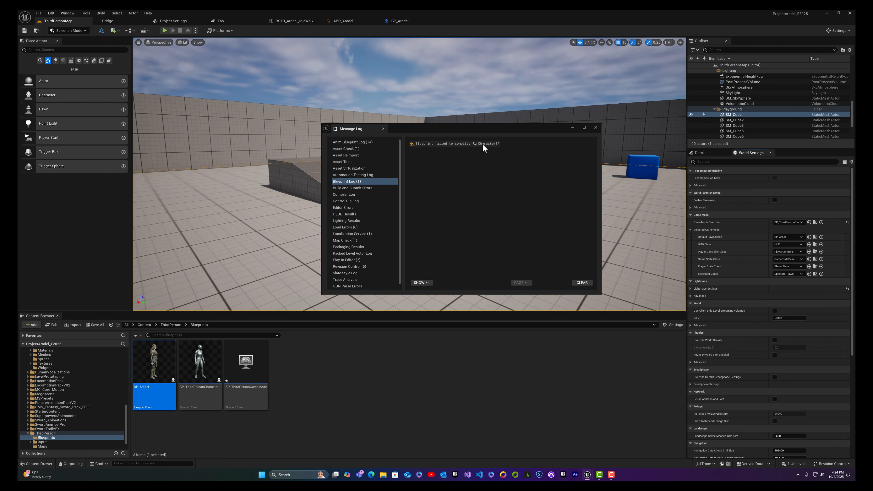
{"action": "left_click", "coordinate": [496, 252]}
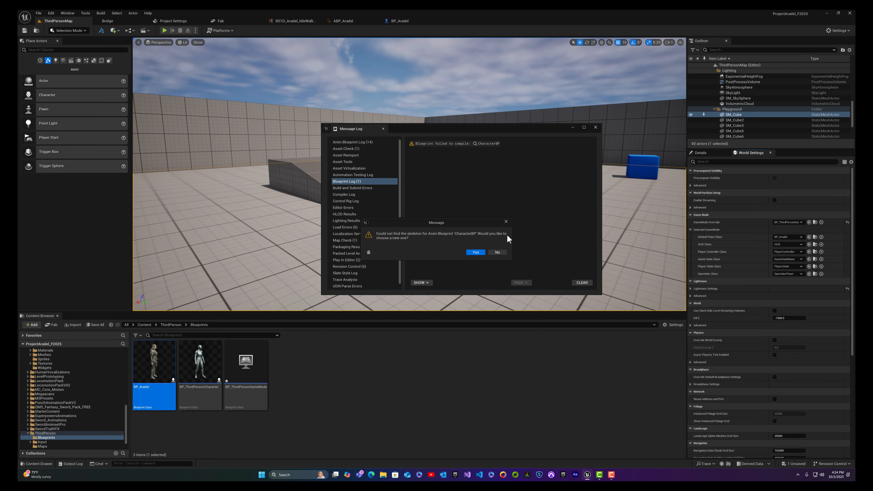
{"action": "left_click", "coordinate": [498, 252]}
{"action": "left_click", "coordinate": [596, 127]}
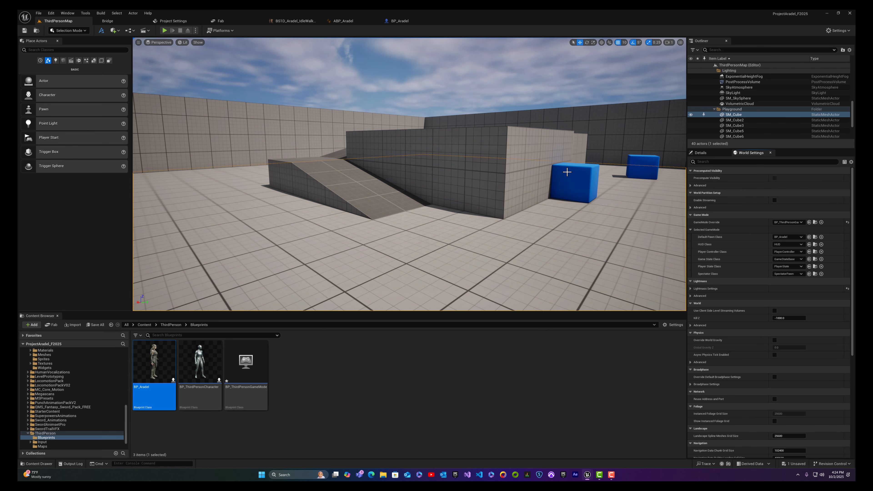
- Search the whole Content folder for characterBP, force delete the CharacterBP animation blueprint, and clear the search
{"action": "left_click", "coordinate": [145, 325]}
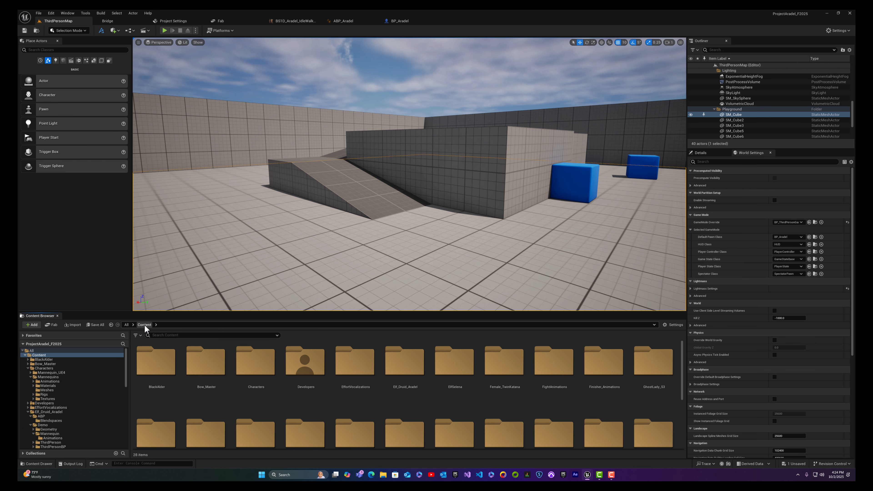
{"action": "left_click", "coordinate": [178, 335]}
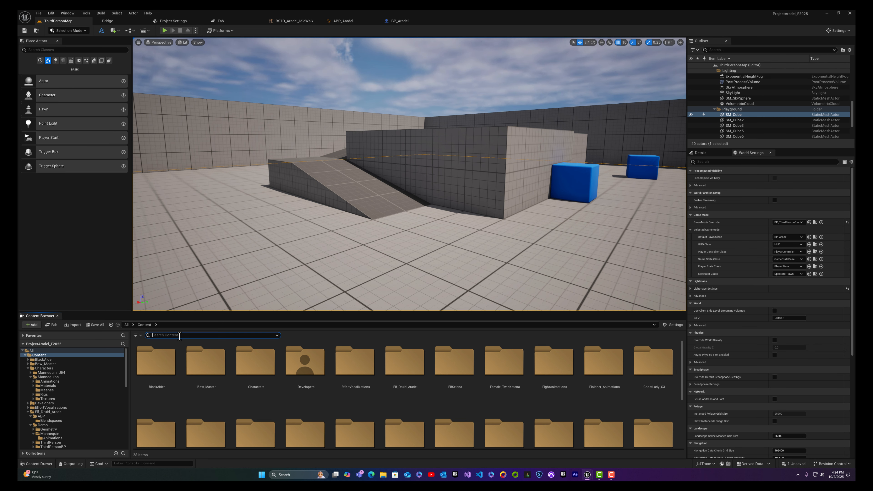
{"action": "type", "text": "charac"}
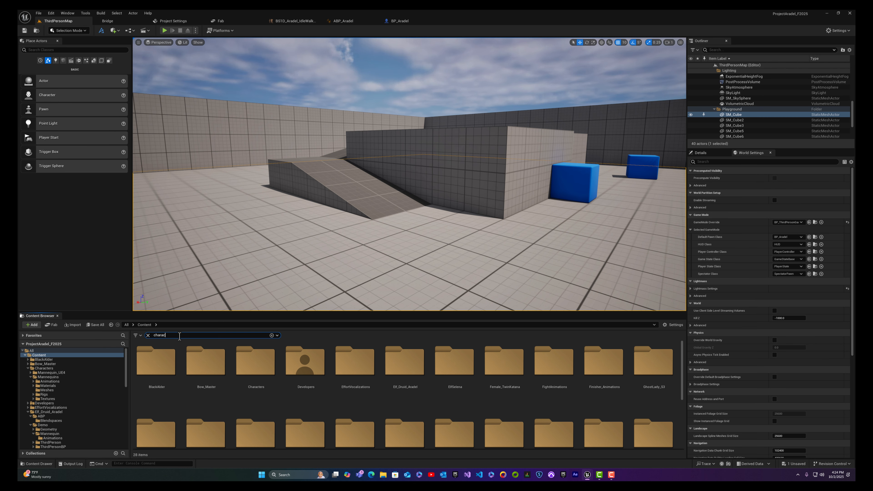
{"action": "type", "text": "terBP"}
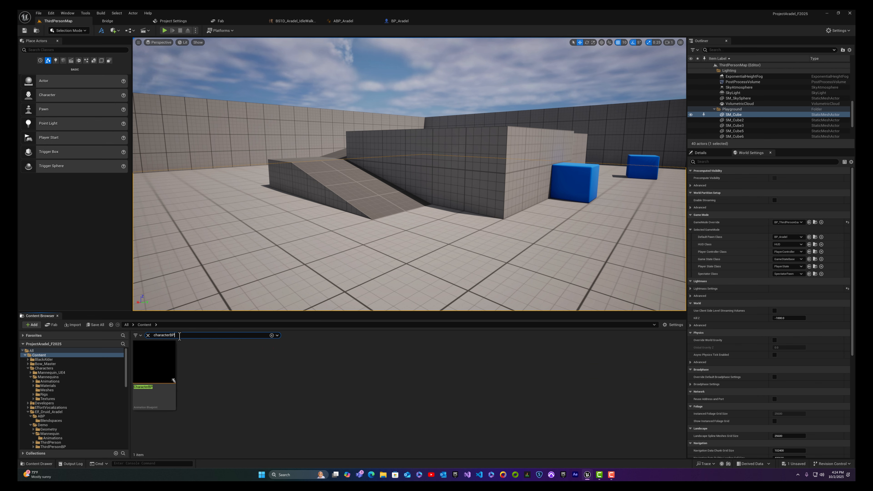
{"action": "left_click", "coordinate": [155, 409]}
{"action": "right_click", "coordinate": [155, 409]}
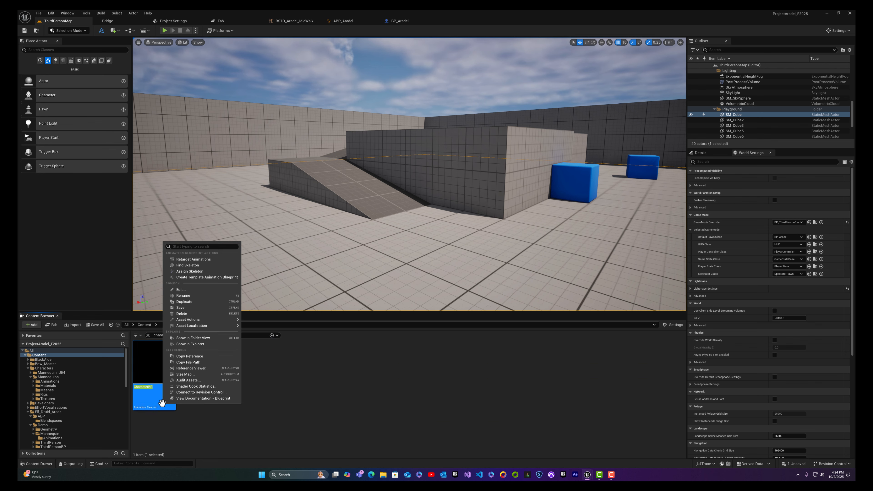
{"action": "left_click", "coordinate": [197, 315]}
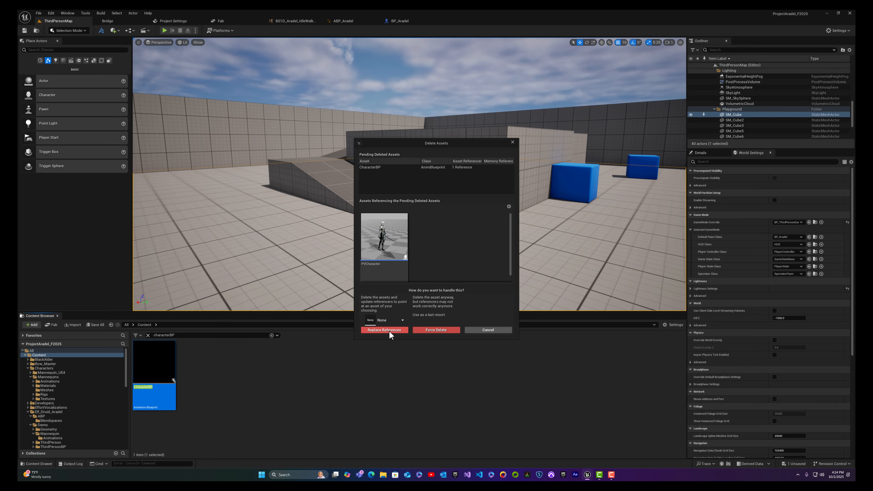
{"action": "left_click", "coordinate": [443, 329]}
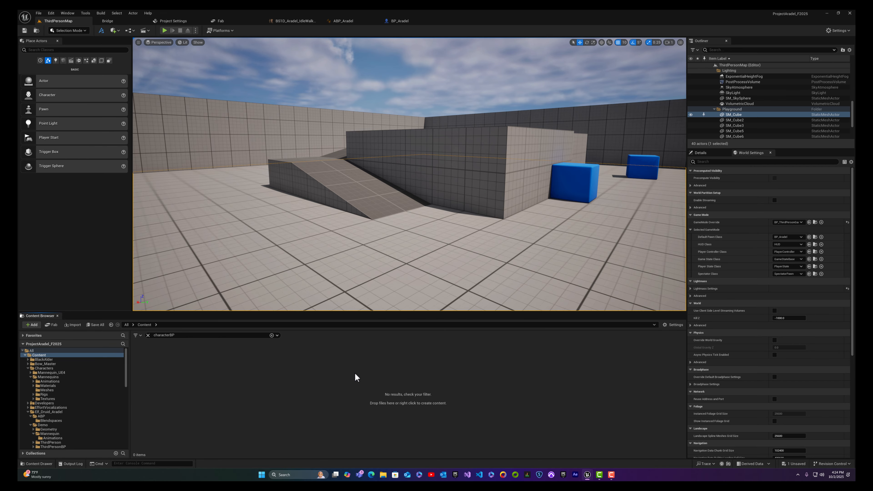
{"action": "left_click", "coordinate": [148, 336]}
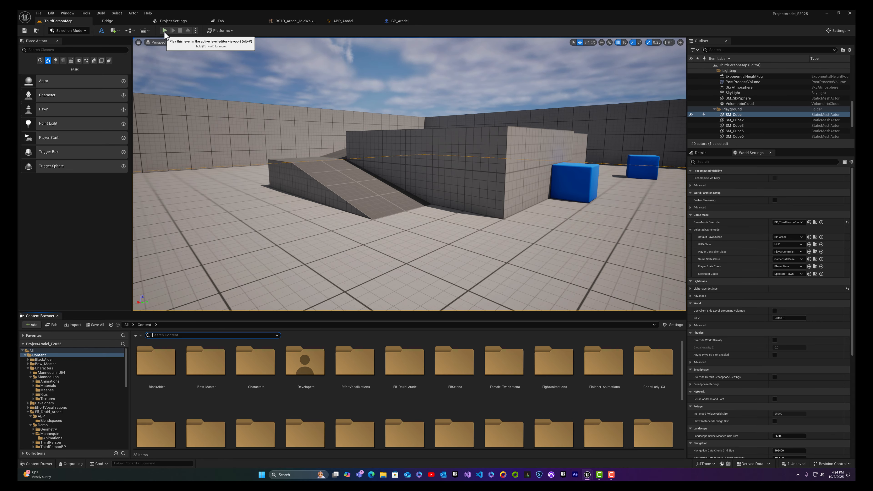
- Play the level in the selected viewport to check Aradel as the pawn, then stop the session
{"action": "left_click", "coordinate": [165, 30]}
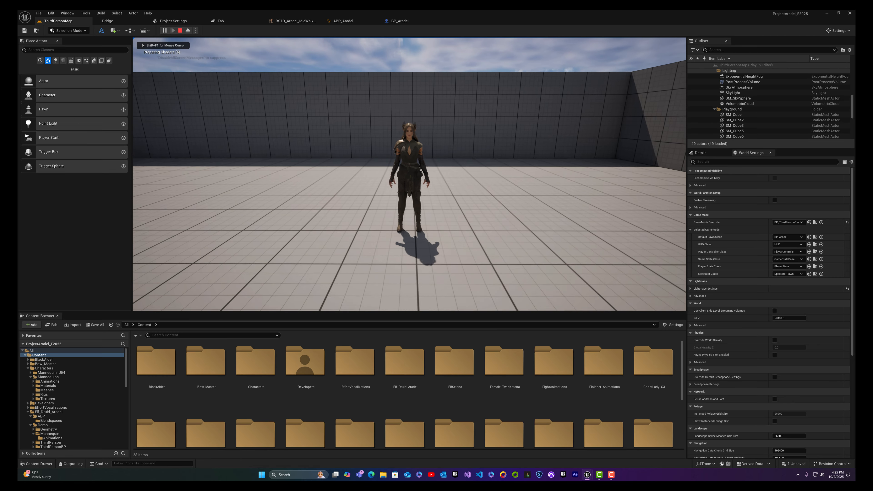
{"action": "key", "text": "s"}
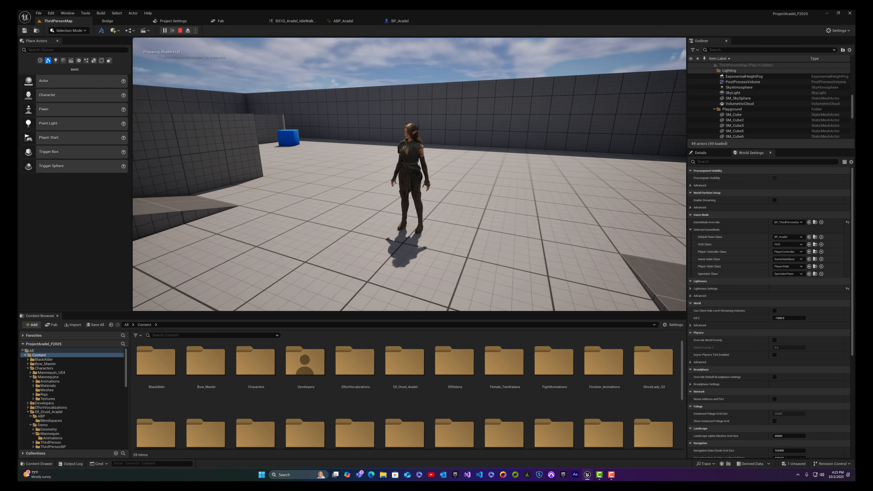
{"action": "key", "text": "Escape"}
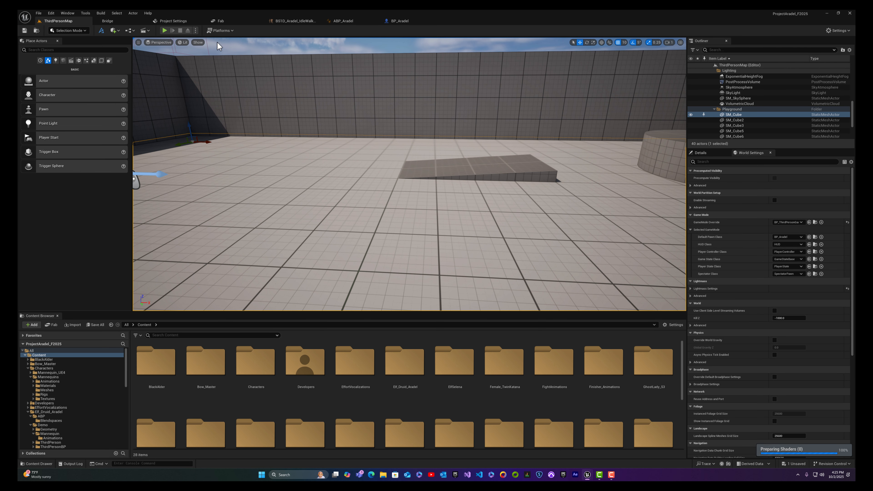
- Play the level in a new editor window, maximize it, test Aradel's movement in several directions, and end the session
{"action": "left_click", "coordinate": [196, 30]}
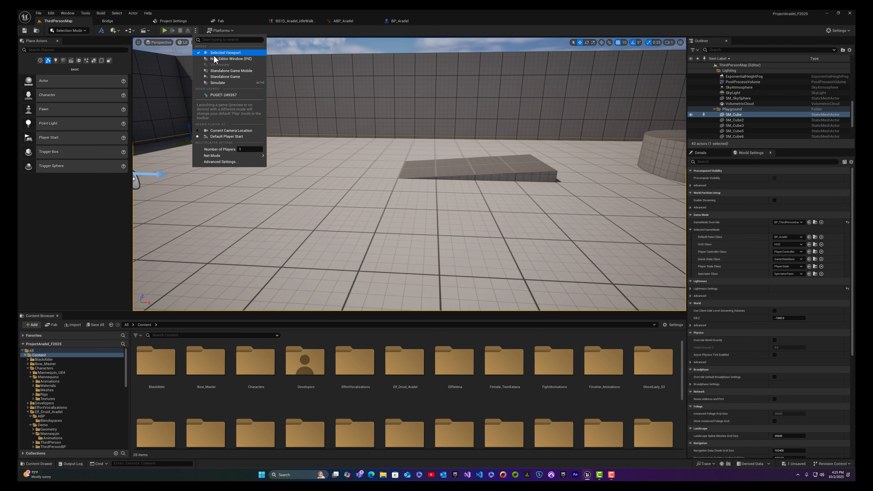
{"action": "left_click", "coordinate": [223, 54]}
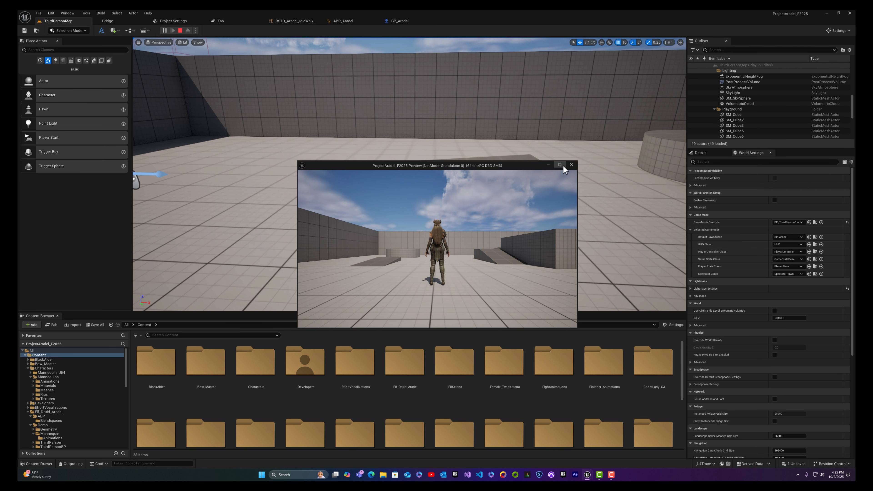
{"action": "left_click", "coordinate": [560, 165]}
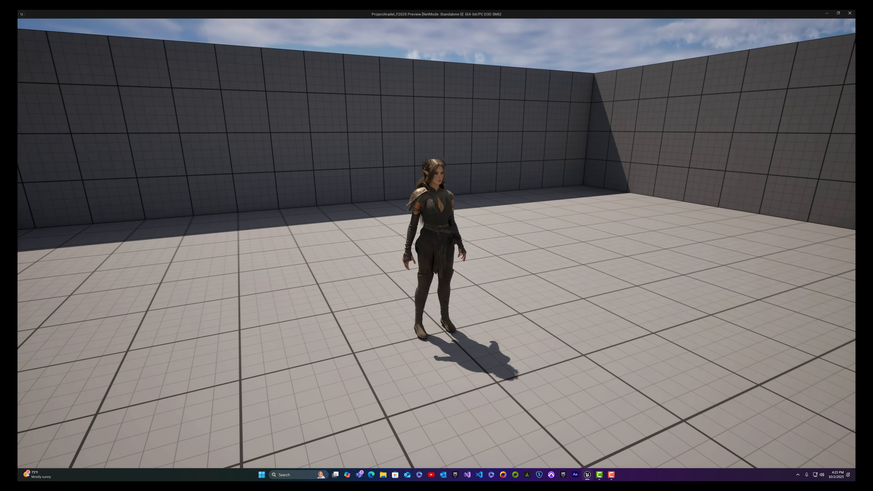
{"action": "key", "text": "s"}
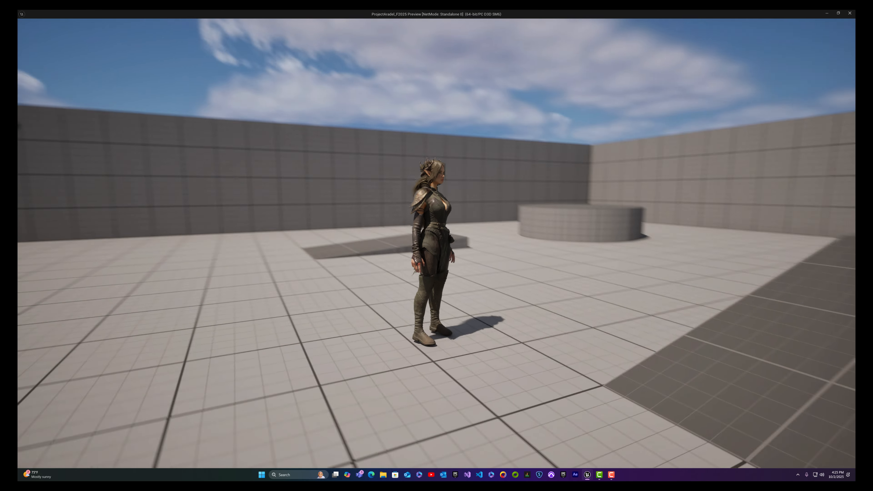
{"action": "key", "text": "w"}
{"action": "key", "text": "d"}
{"action": "key", "text": "s"}
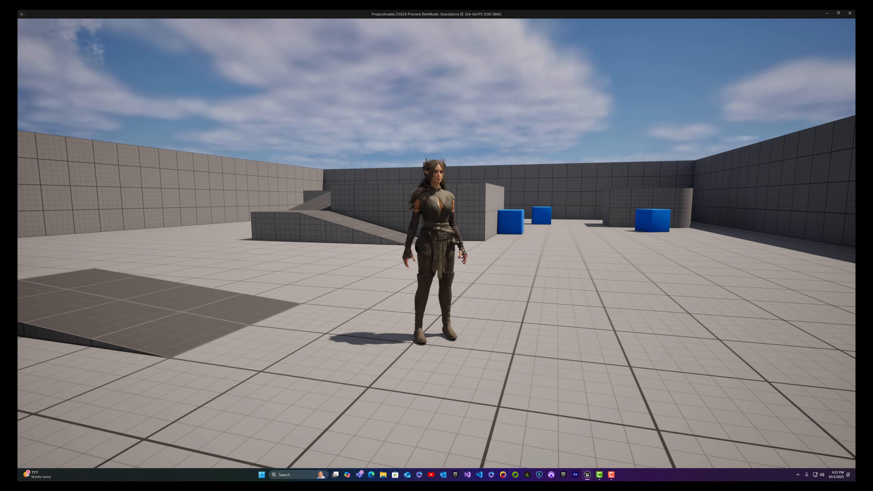
{"action": "key", "text": "Escape"}
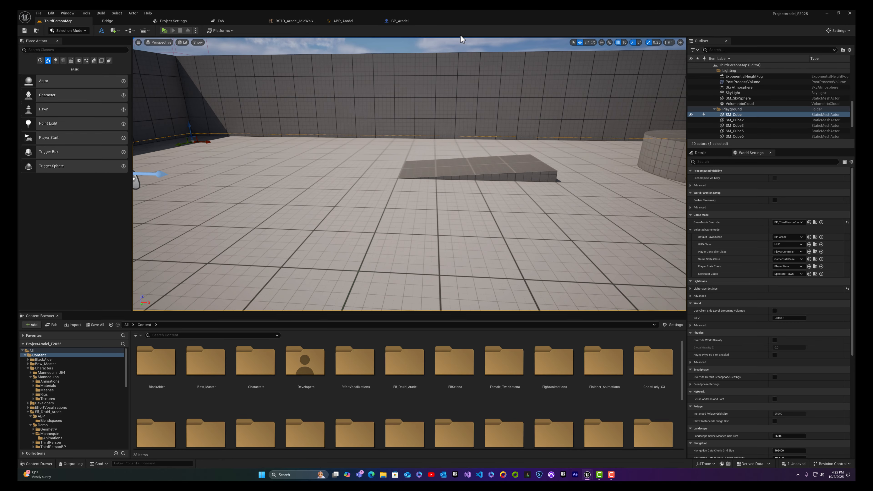
- In BP_Aradel, set the CameraBoom's Target Arm Length to 250 and compile the blueprint
{"action": "left_click", "coordinate": [402, 21]}
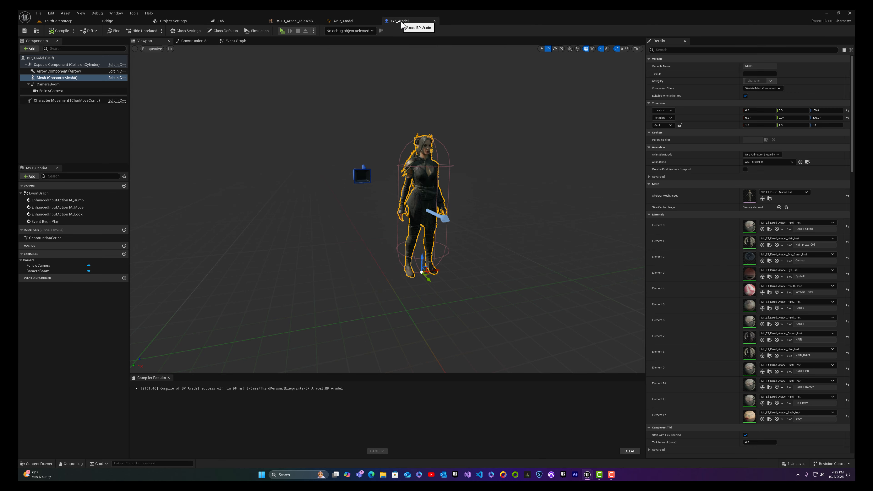
{"action": "middle_click_drag", "start_coordinate": [379, 156], "coordinate": [291, 156]}
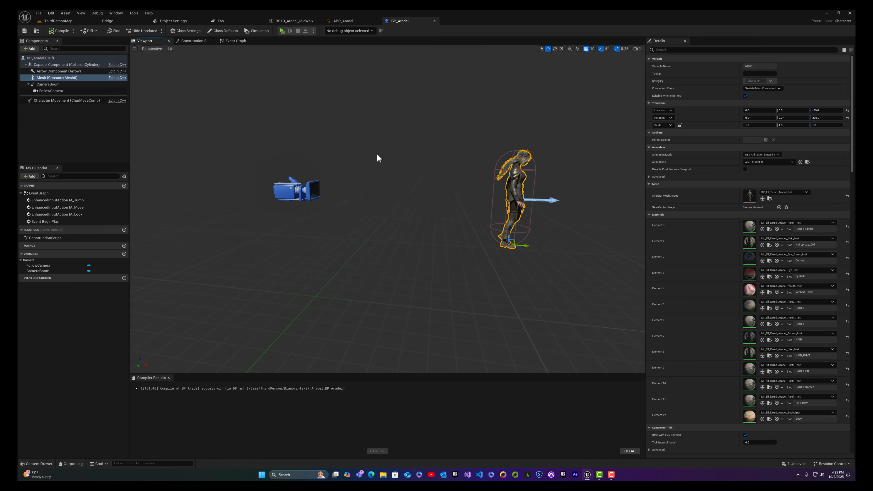
{"action": "left_click", "coordinate": [50, 85]}
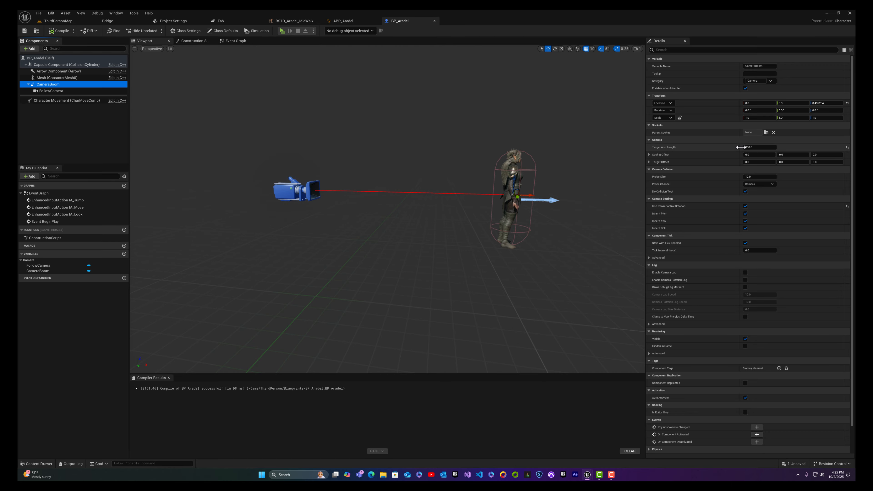
{"action": "left_click", "coordinate": [750, 147]}
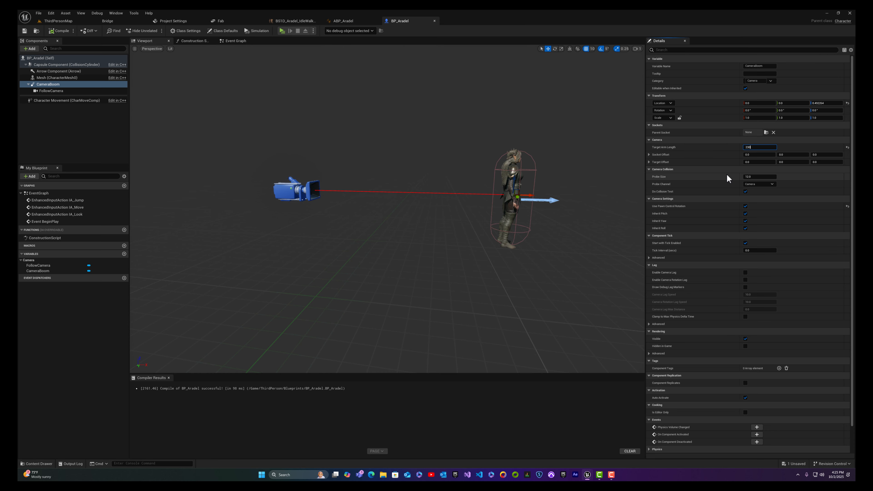
{"action": "key", "text": "Return"}
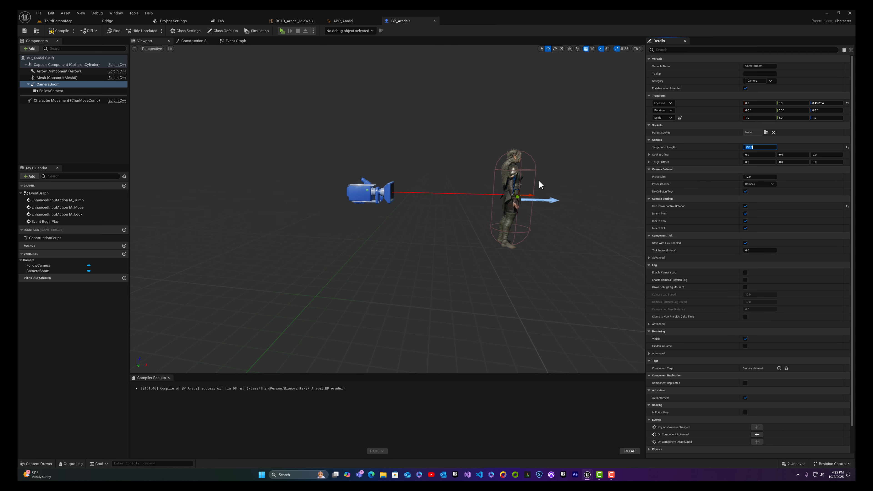
{"action": "left_click", "coordinate": [61, 34]}
- Play ThirdPersonMap in a new window, run and jump Aradel across the ramps and platforms, turn her in several directions, and end the session
{"action": "left_click", "coordinate": [54, 23]}
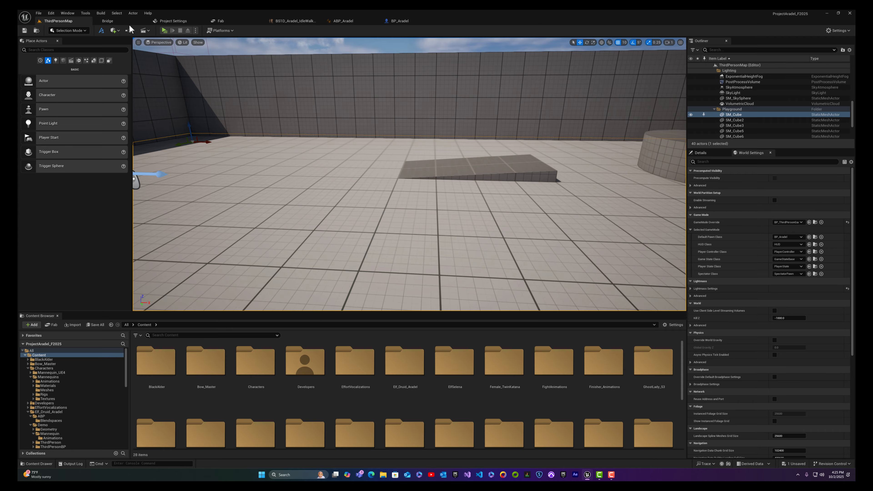
{"action": "left_click", "coordinate": [168, 30]}
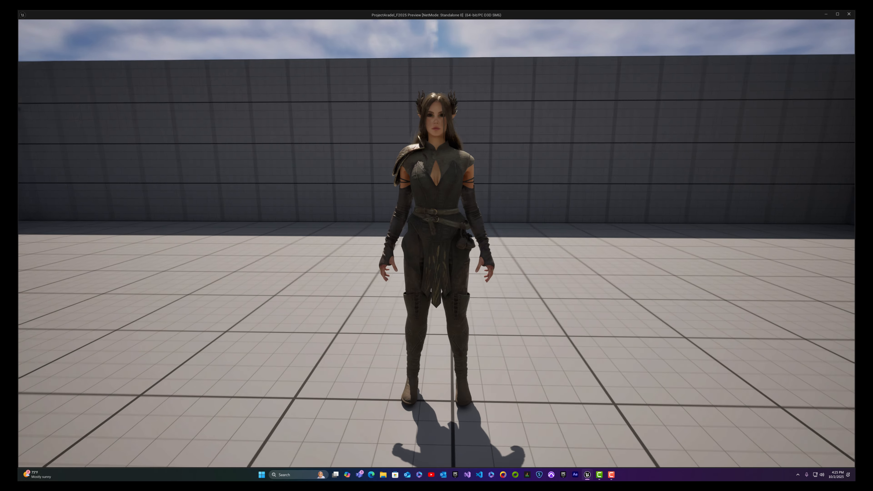
{"action": "key", "text": "w"}
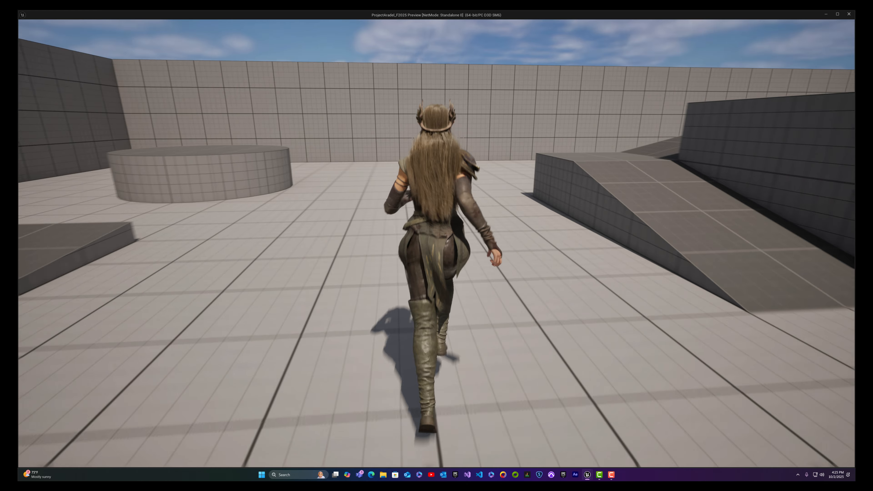
{"action": "key", "text": "space"}
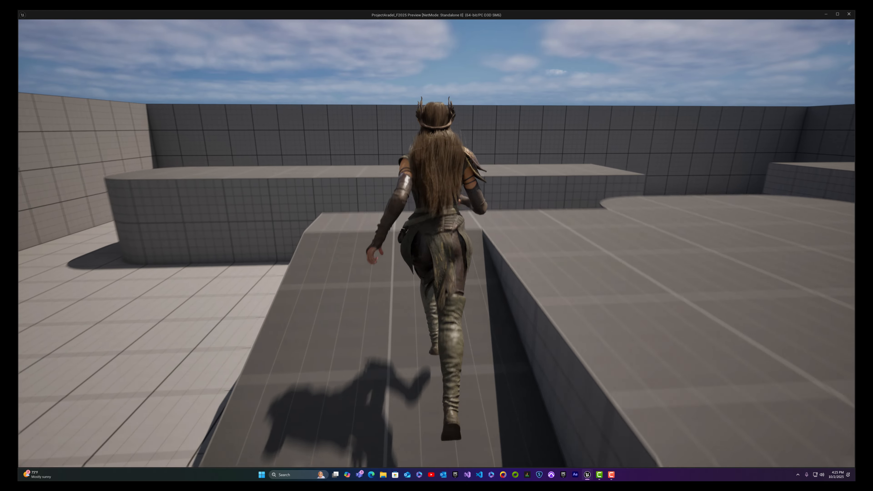
{"action": "key", "text": "space"}
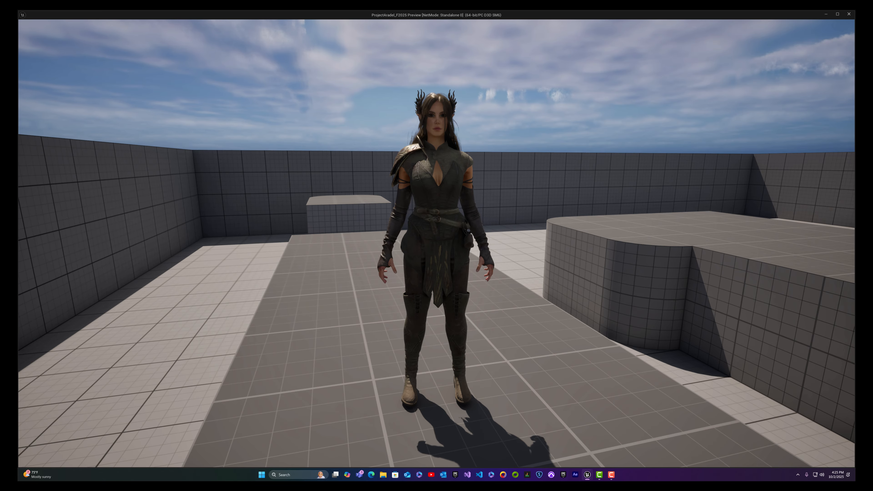
{"action": "key", "text": "s"}
{"action": "key", "text": "d"}
{"action": "key", "text": "w"}
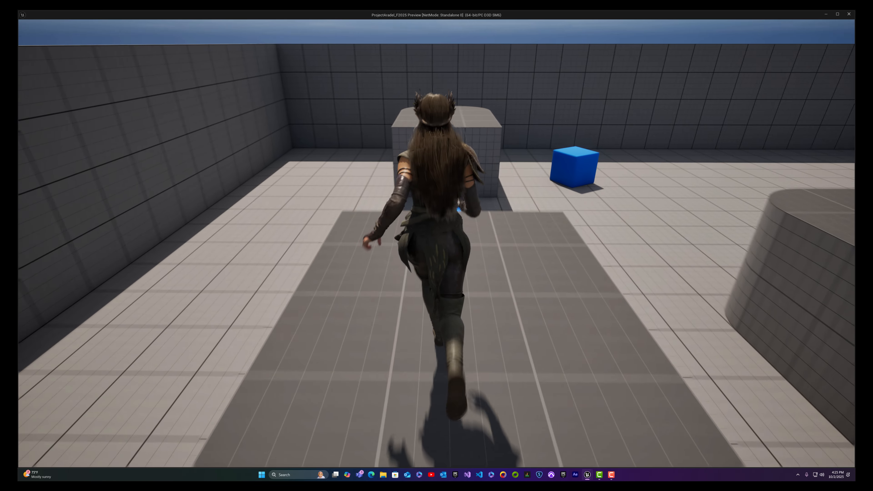
{"action": "key", "text": "w"}
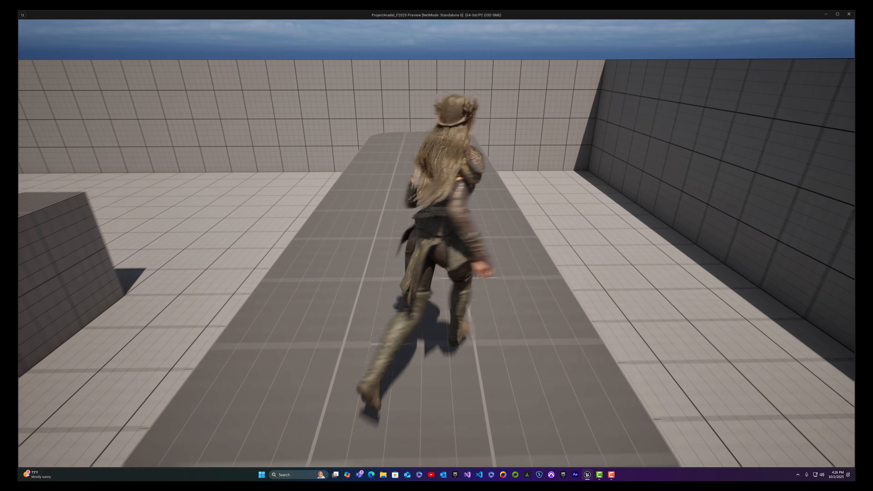
{"action": "key", "text": "d"}
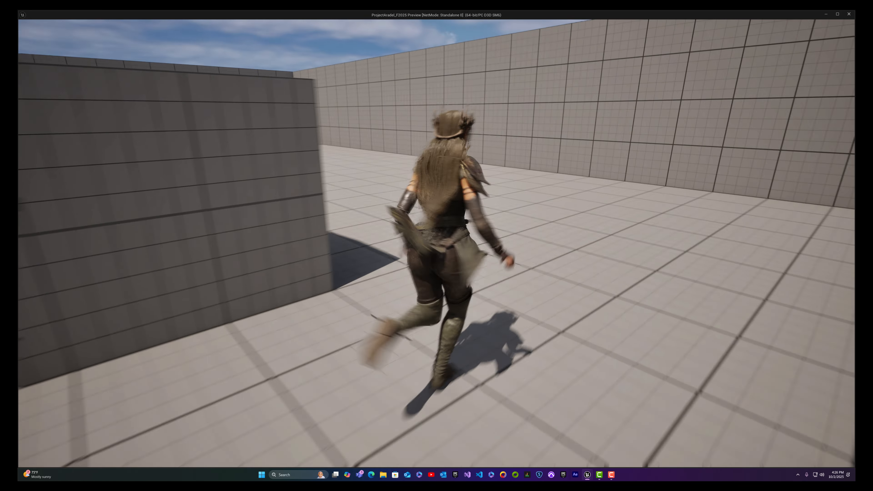
{"action": "key", "text": "w"}
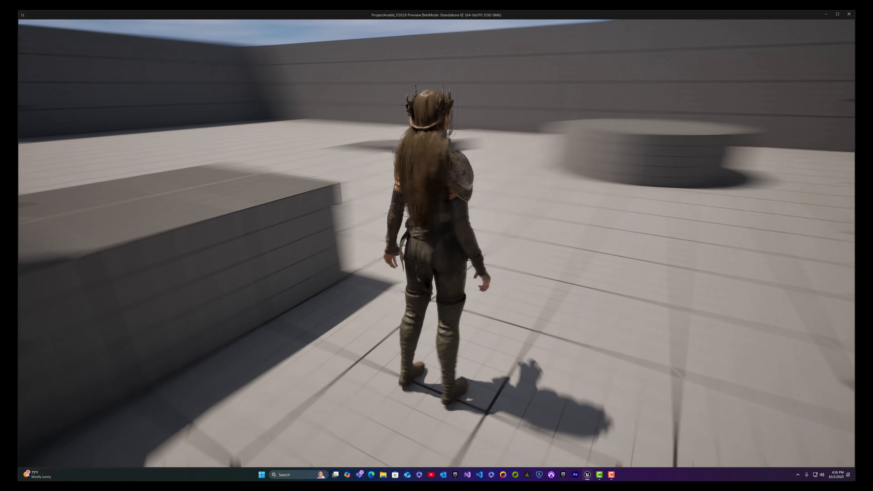
{"action": "key", "text": "Escape"}
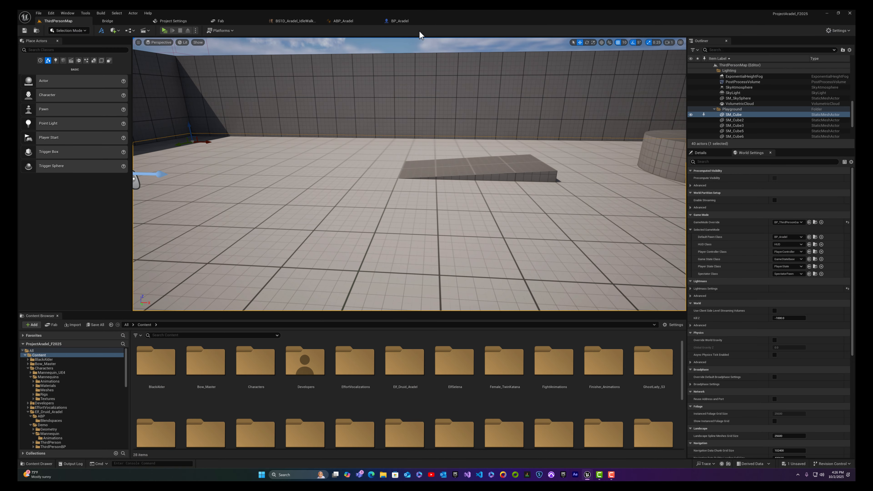
- In BP_Aradel, set the Character Movement component's Max Walk Speed to 375 cm/s, then compile and save the blueprint
{"action": "left_click", "coordinate": [400, 21]}
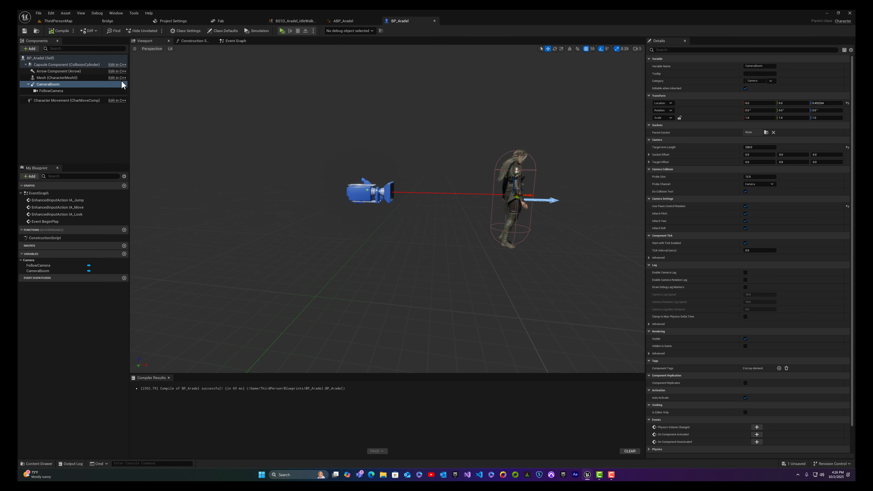
{"action": "left_click", "coordinate": [76, 102]}
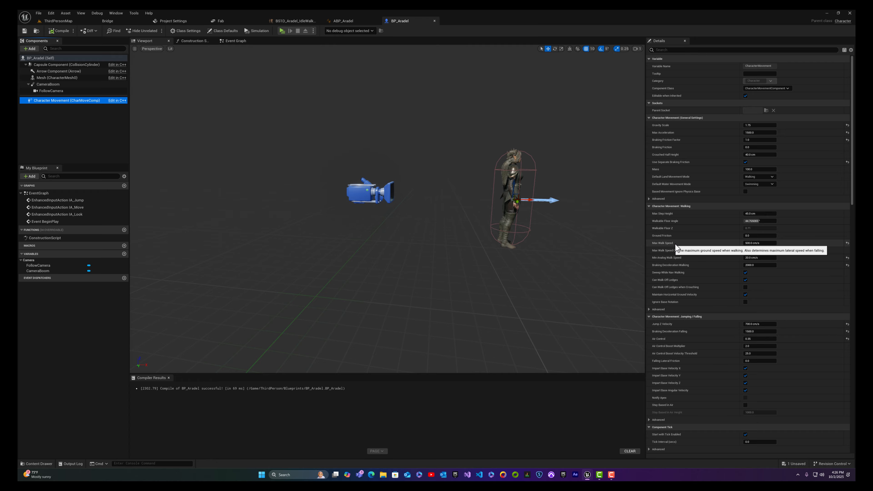
{"action": "left_click", "coordinate": [754, 243]}
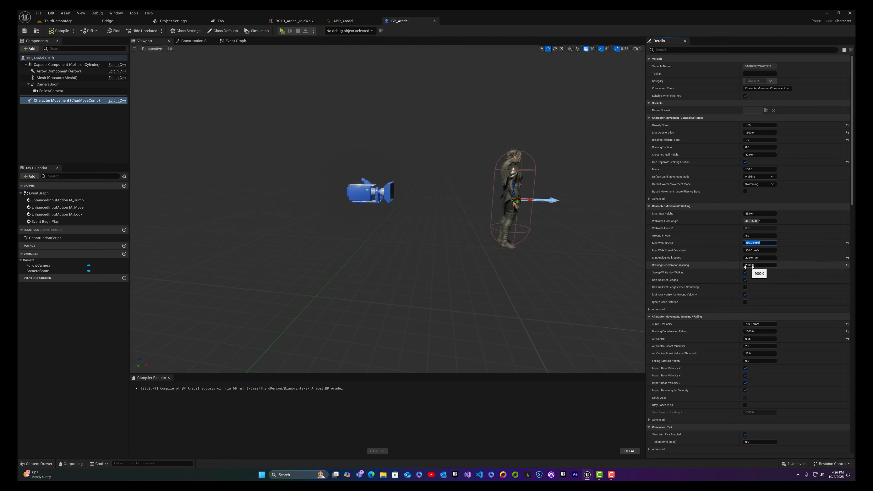
{"action": "type", "text": "3.7"}
{"action": "left_click", "coordinate": [58, 31]}
{"action": "left_click", "coordinate": [27, 30]}
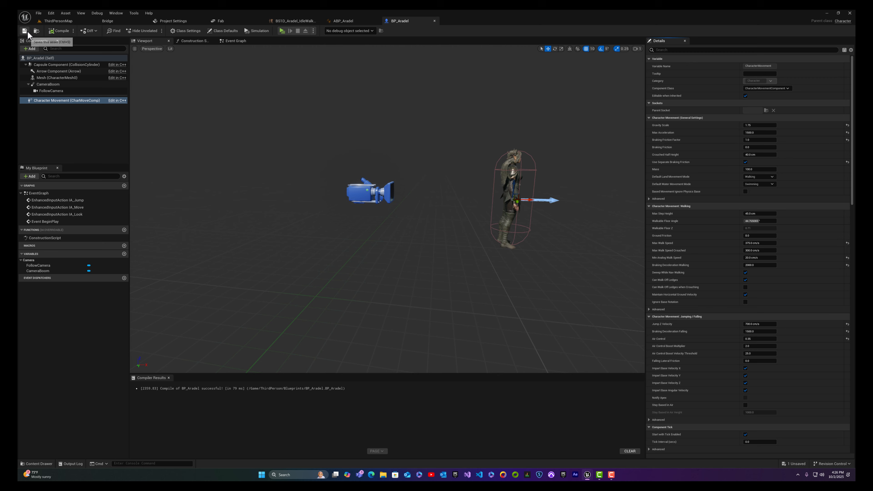
- Play ThirdPersonMap and test Aradel's running speed by moving her forward, backward and sideways across the floor
{"action": "left_click", "coordinate": [68, 24]}
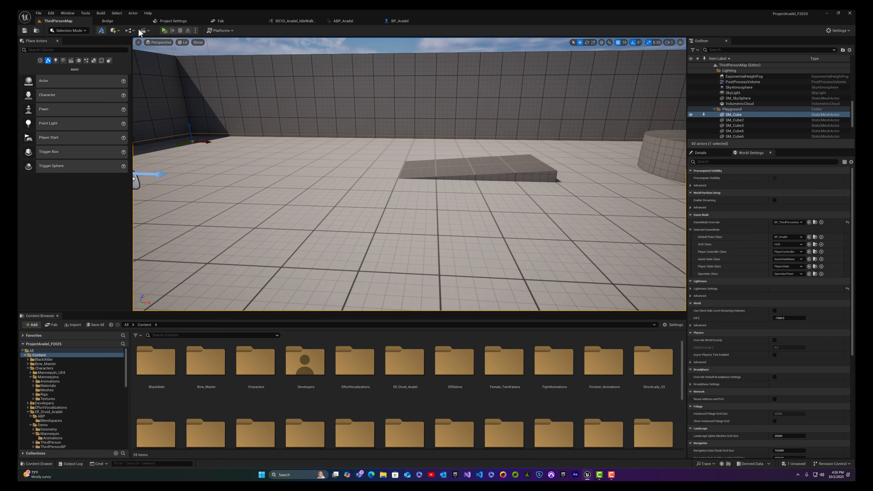
{"action": "left_click", "coordinate": [166, 30]}
{"action": "left_click", "coordinate": [328, 130]}
{"action": "key", "text": "w"}
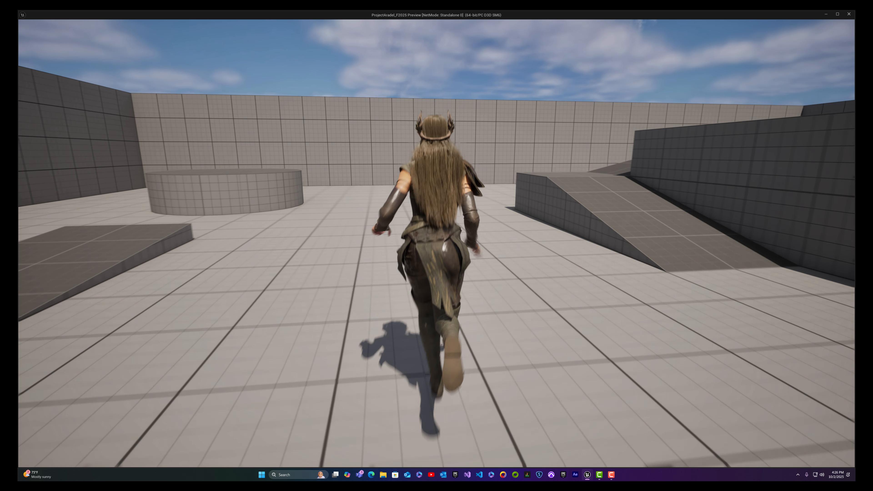
{"action": "key", "text": "d"}
{"action": "key", "text": "s"}
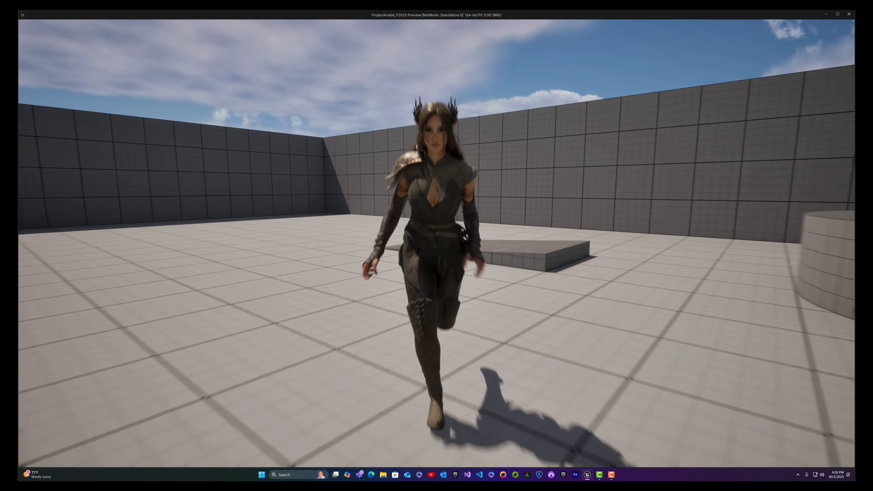
{"action": "key", "text": "d"}
{"action": "key", "text": "w"}
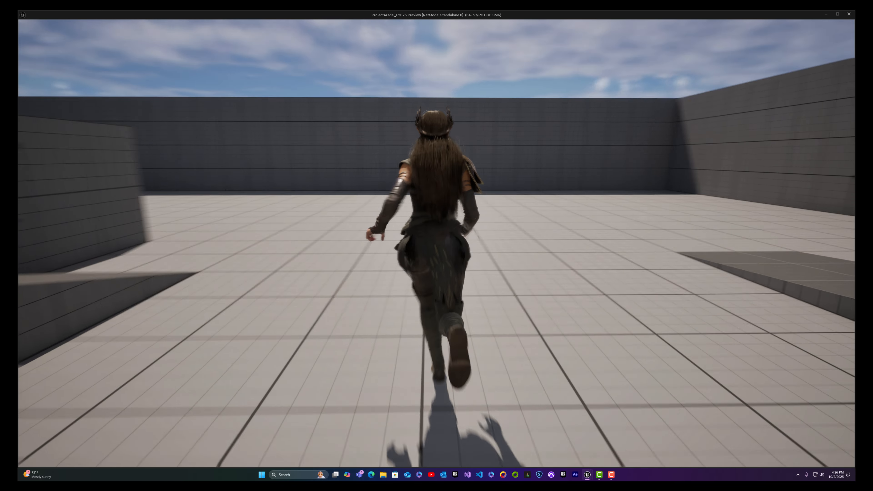
{"action": "key", "text": "s"}
{"action": "key", "text": "a"}
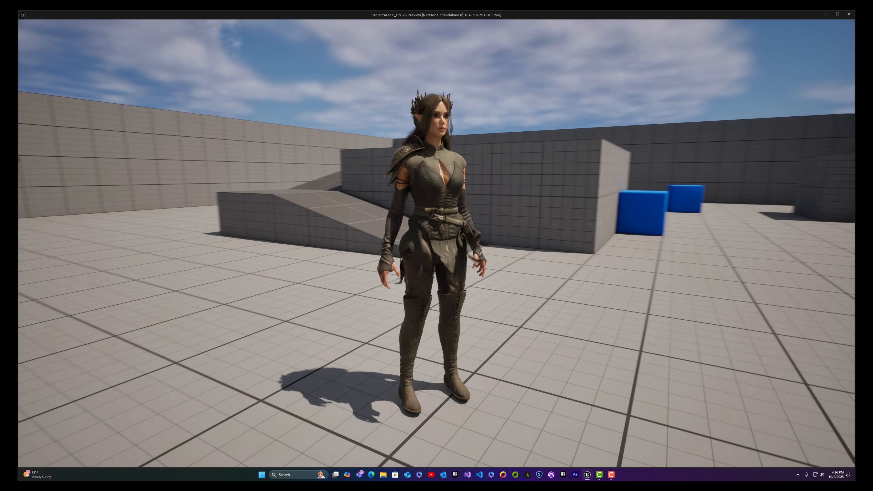
{"action": "key", "text": "d"}
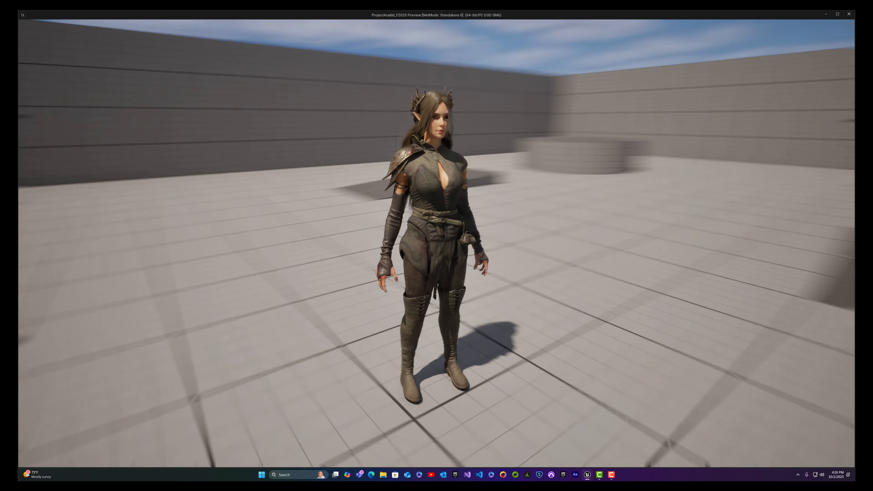
- Run and jump Aradel up the ramp, turn her around on the platform, and end the play session
{"action": "key", "text": "w"}
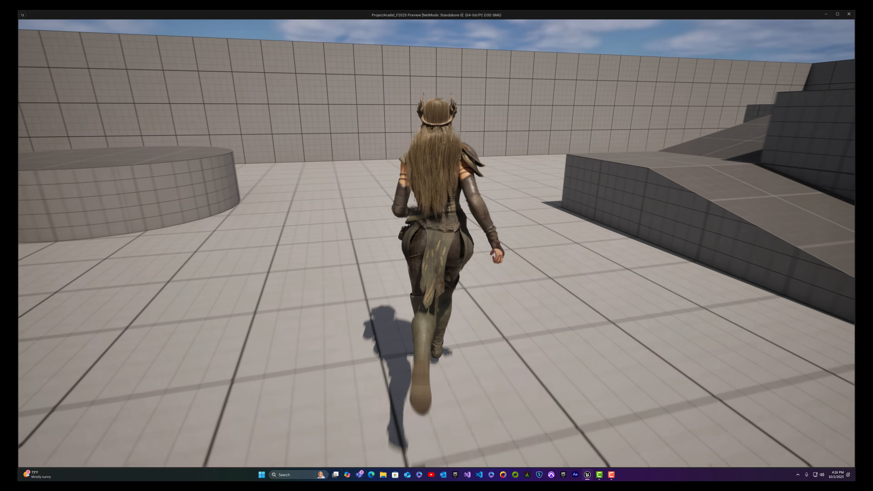
{"action": "key", "text": "a"}
{"action": "key", "text": "space"}
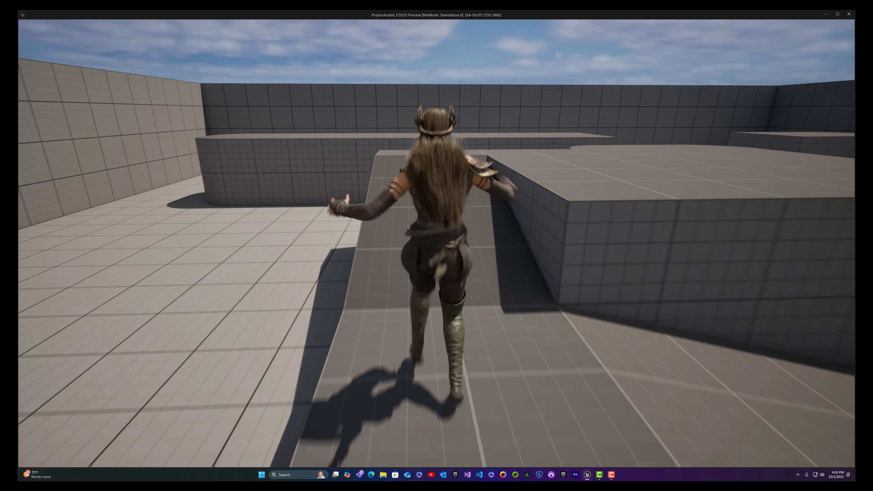
{"action": "key", "text": "d"}
{"action": "key", "text": "s"}
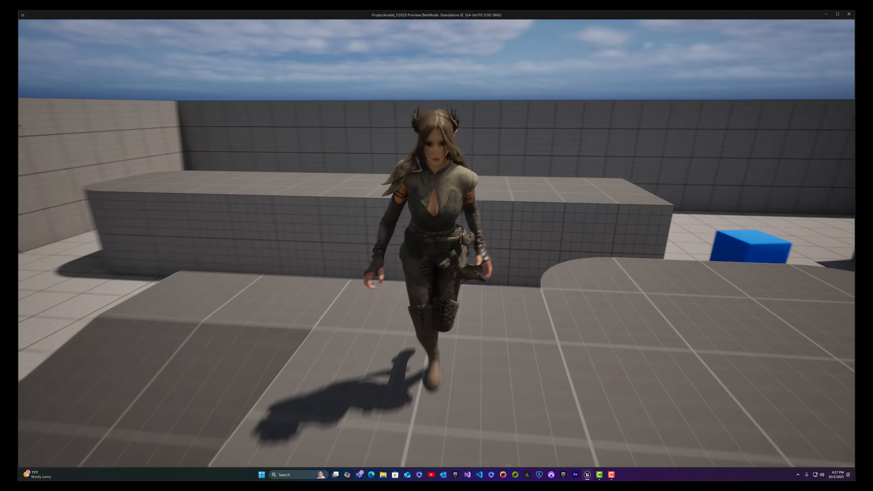
{"action": "key", "text": "w"}
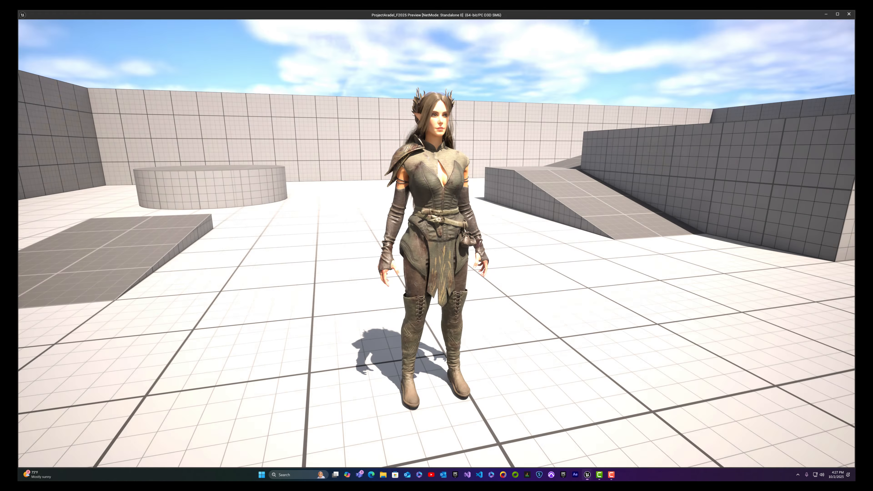
{"action": "key", "text": "Escape"}
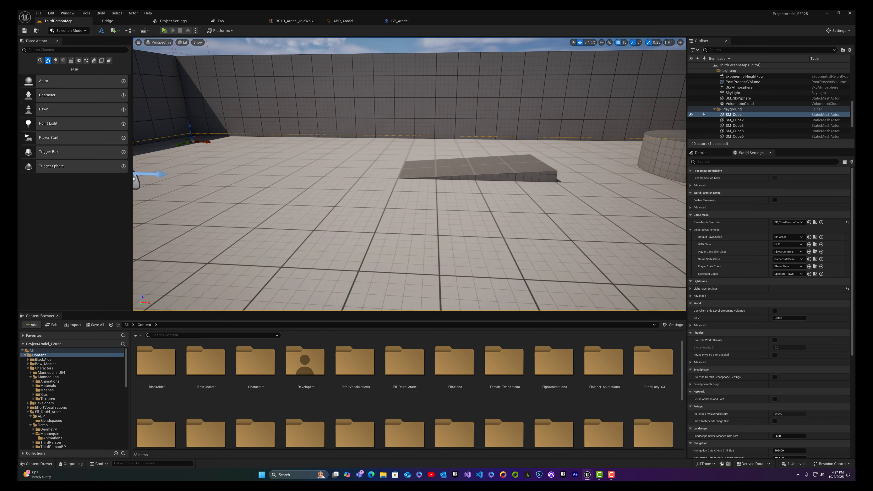
- In BP_Aradel's Event Graph, add a Character Movement reference node in the empty space below the Jump Input section
{"action": "left_click", "coordinate": [409, 25]}
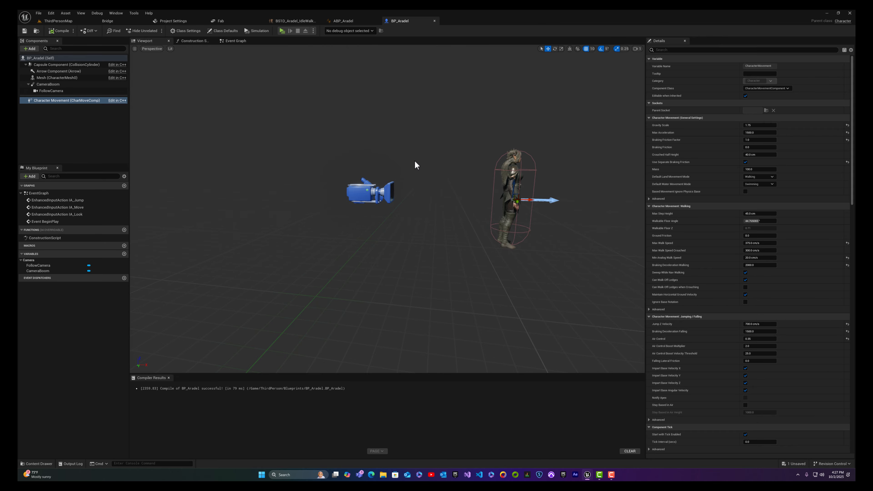
{"action": "left_click", "coordinate": [232, 41]}
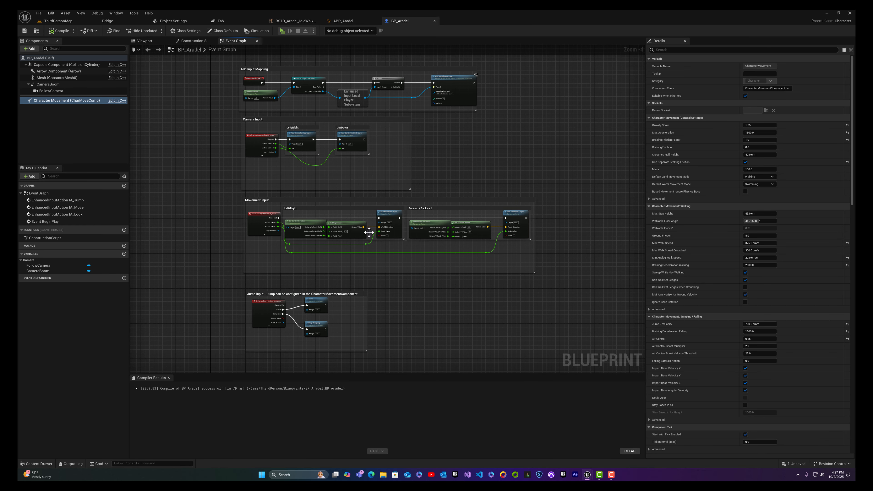
{"action": "right_click_drag", "start_coordinate": [399, 304], "coordinate": [424, 165]}
{"action": "scroll", "coordinate": [342, 255], "scroll_direction": "up", "scroll_amount": 2}
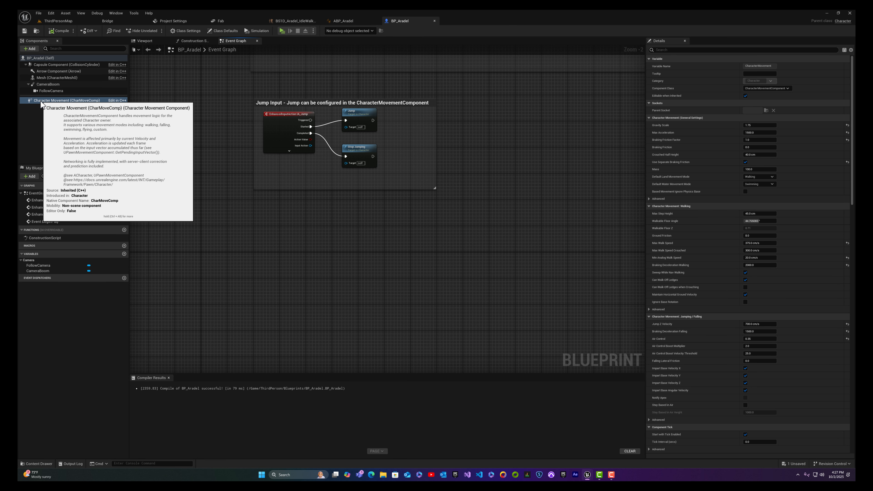
{"action": "left_click_drag", "start_coordinate": [43, 101], "coordinate": [256, 261]}
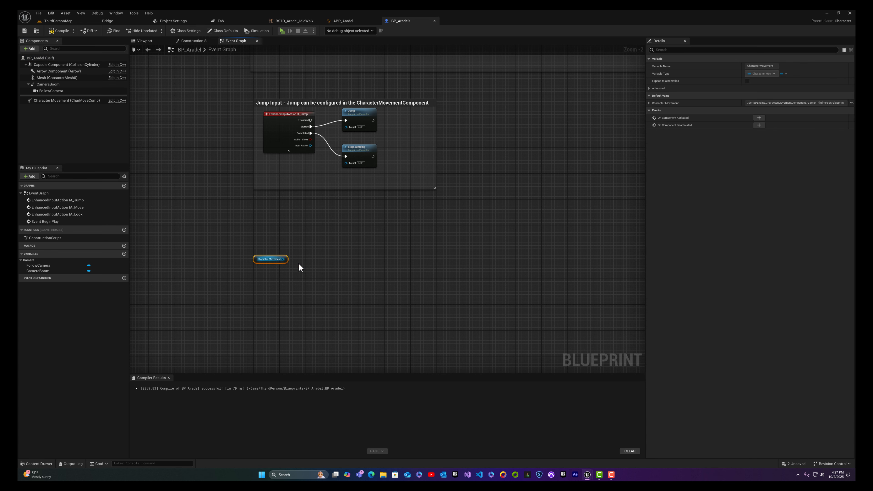
- Lower the Character Movement component's Max Walk Speed to a walking pace, then compile and save BP_Aradel
{"action": "left_click", "coordinate": [52, 100]}
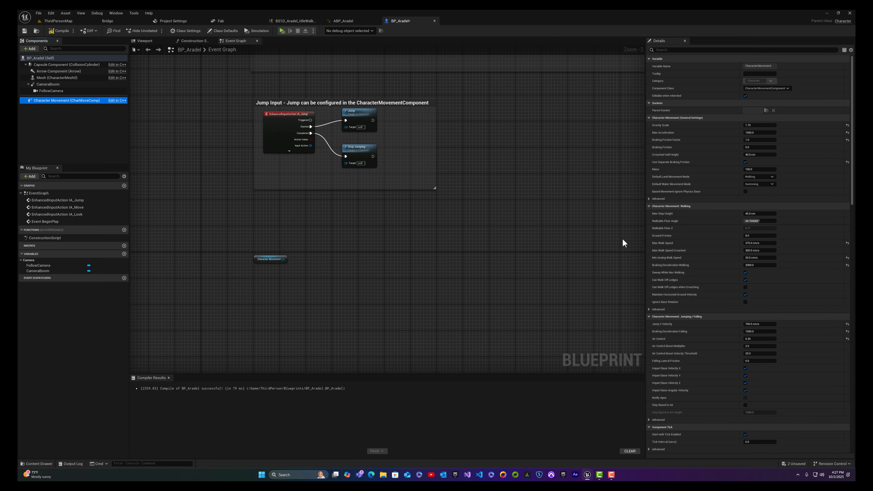
{"action": "left_click", "coordinate": [761, 243]}
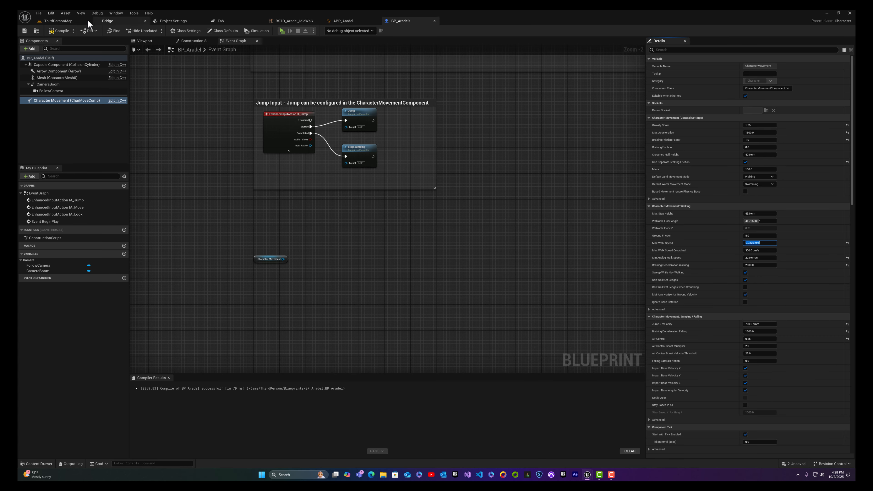
{"action": "left_click", "coordinate": [58, 30]}
{"action": "left_click", "coordinate": [28, 31]}
- Play ThirdPersonMap, test Aradel's walking pace by moving her forward and backward, and end the play session
{"action": "left_click", "coordinate": [49, 22]}
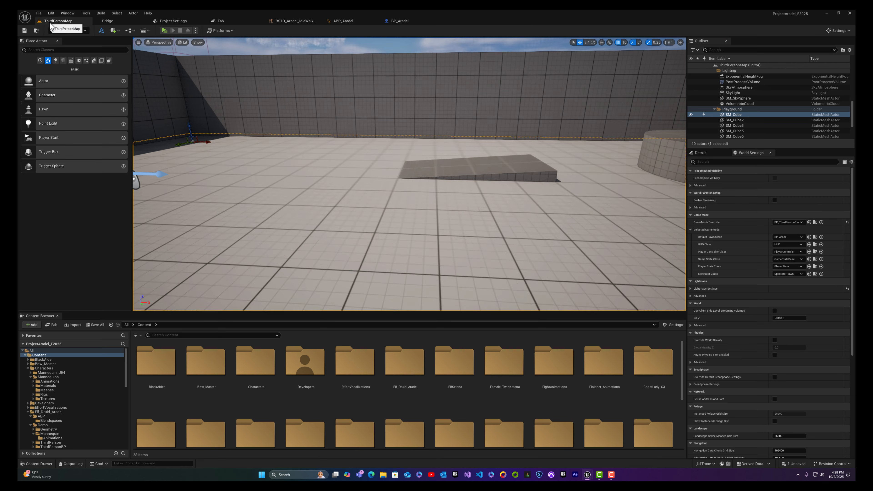
{"action": "left_click", "coordinate": [163, 31]}
{"action": "key", "text": "w"}
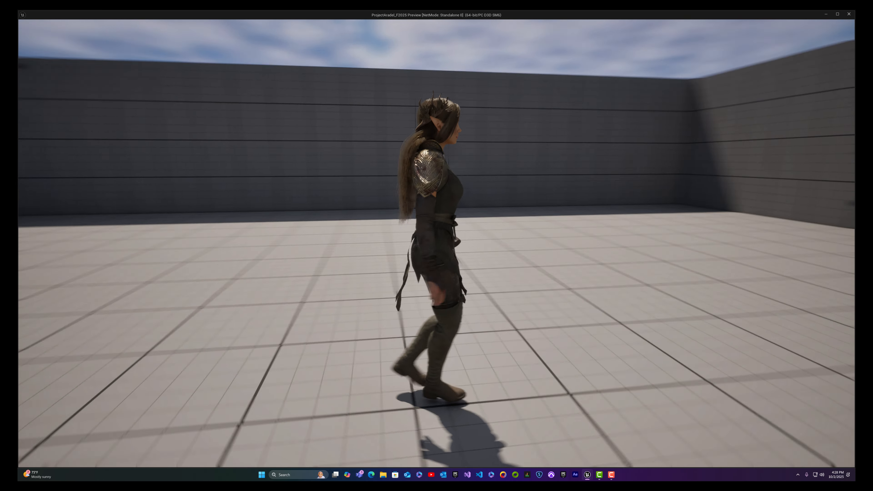
{"action": "key", "text": "s"}
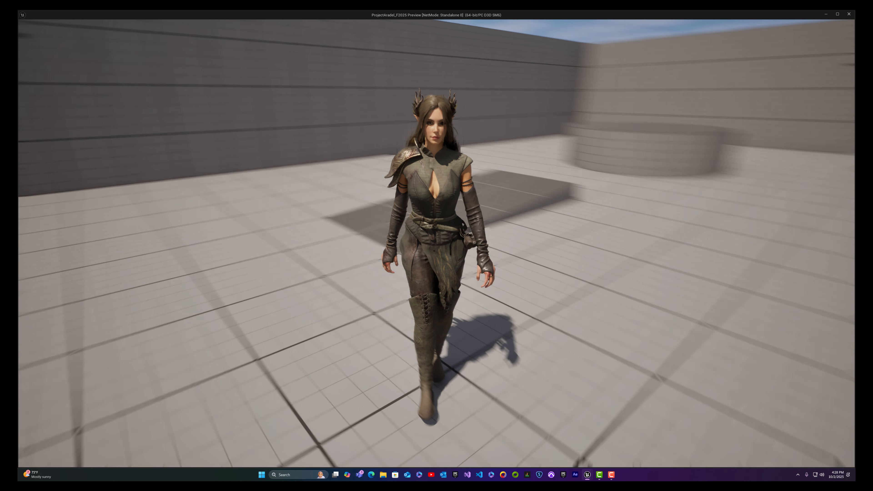
{"action": "key", "text": "w"}
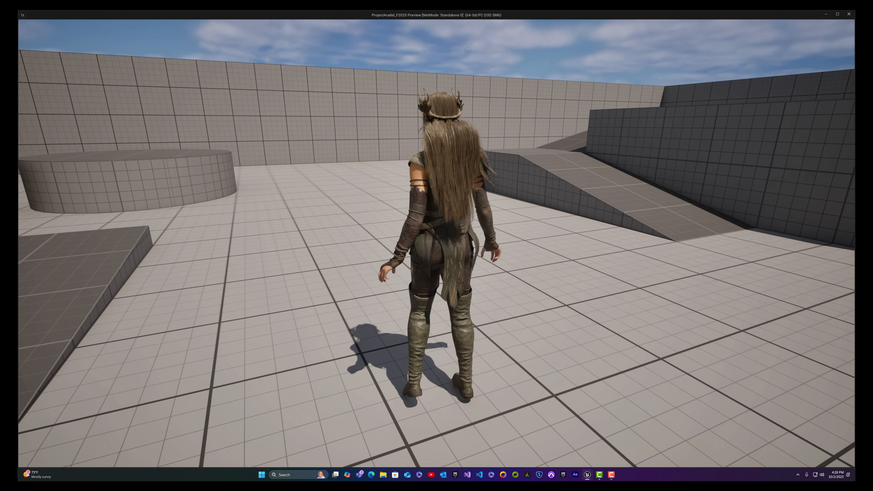
{"action": "key", "text": "Escape"}
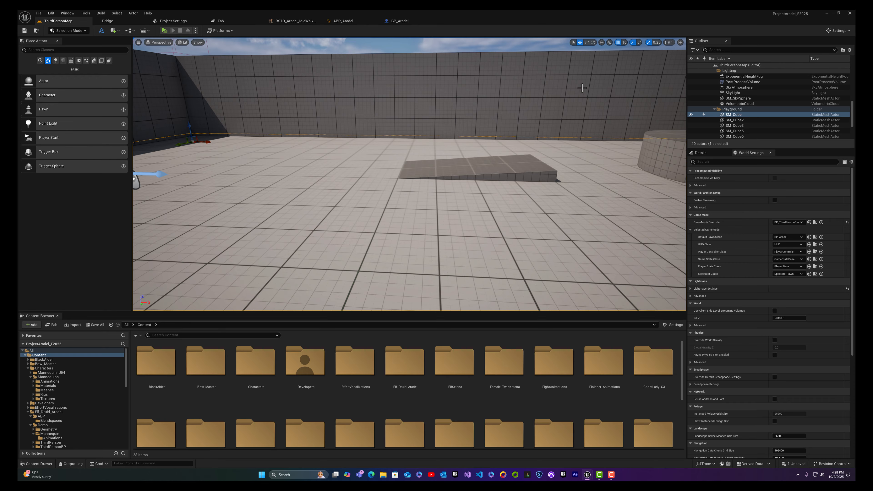
- In BP_Aradel's Event Graph, add a Set Max Walk Speed node fed by the Character Movement reference and place it beside that node
{"action": "left_click", "coordinate": [399, 22]}
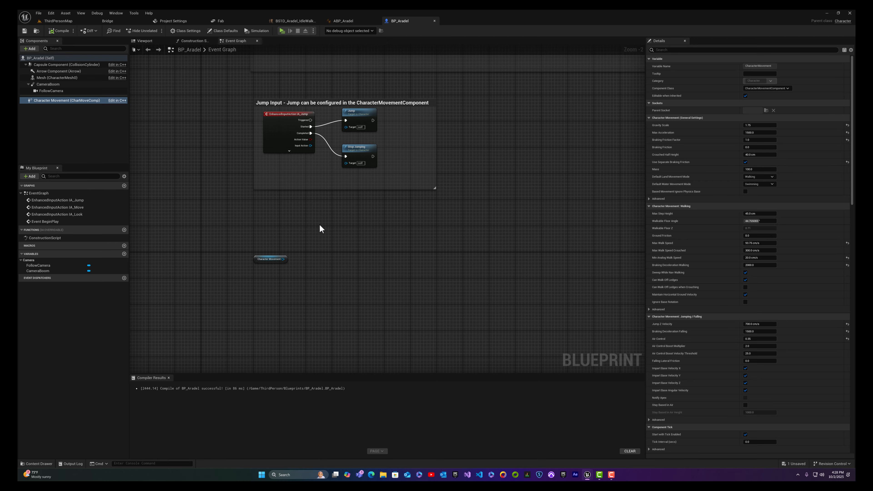
{"action": "left_click_drag", "start_coordinate": [283, 259], "coordinate": [330, 243]}
{"action": "type", "text": "se"}
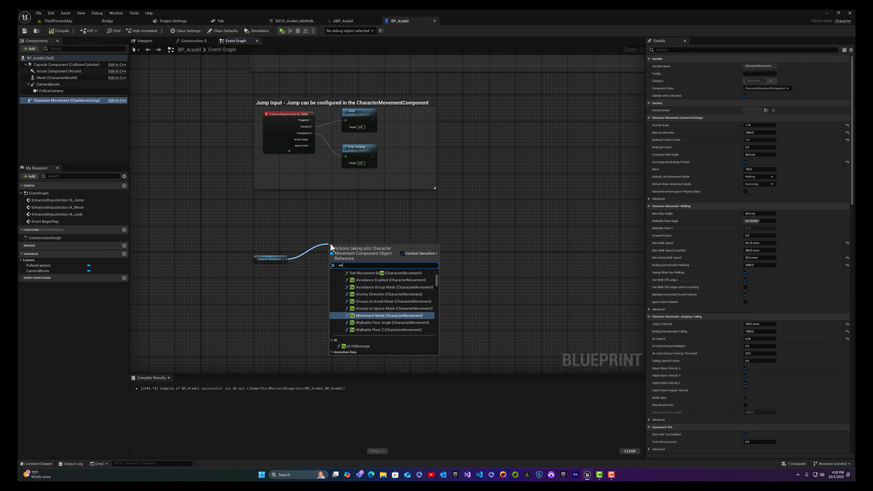
{"action": "type", "text": "t max walk "}
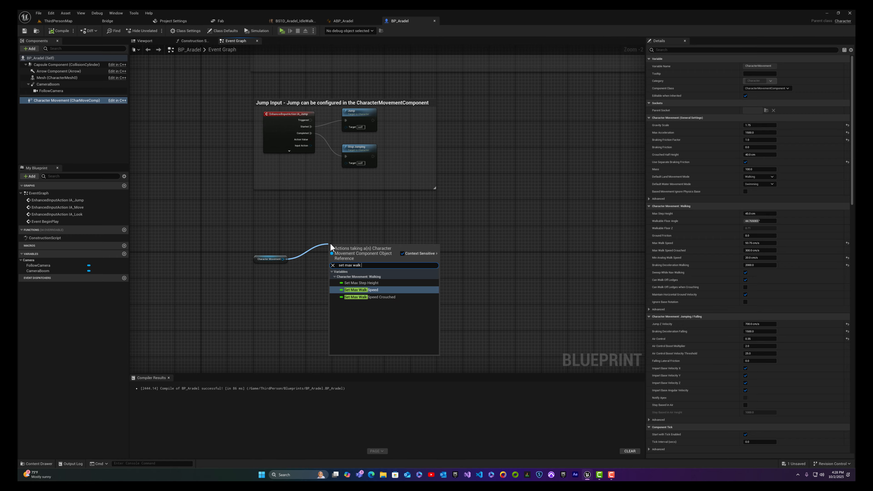
{"action": "type", "text": "speed"}
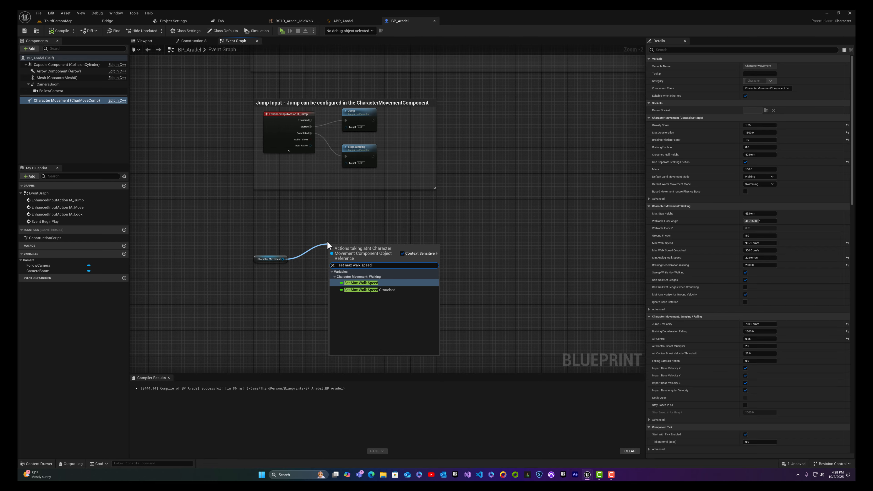
{"action": "left_click", "coordinate": [365, 283]}
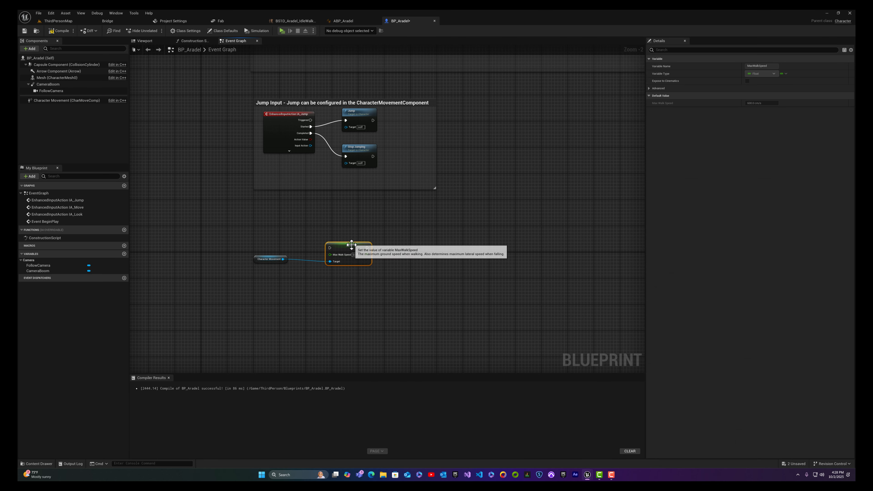
{"action": "left_click_drag", "start_coordinate": [356, 250], "coordinate": [359, 240]}
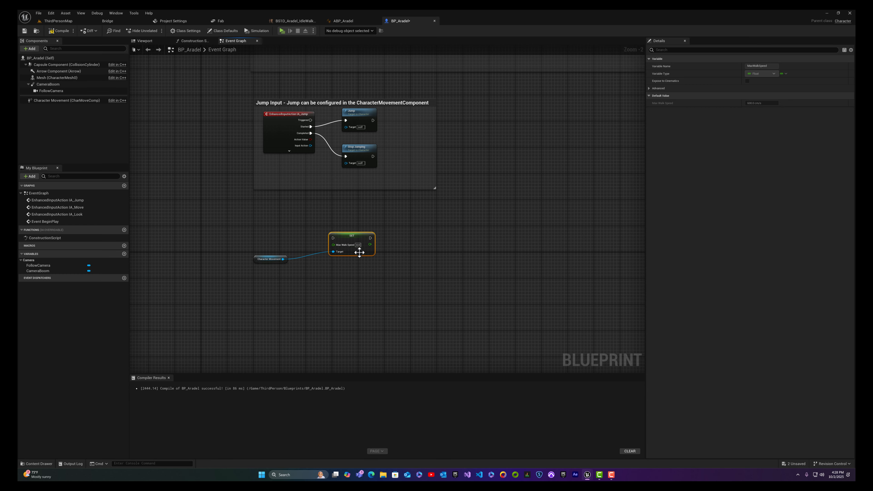
- Set the Max Walk Speed value on the new Set node to 375
{"action": "left_click", "coordinate": [358, 244]}
{"action": "type", "text": "3"}
{"action": "key", "text": "Return"}
{"action": "key", "text": "Return"}
- Duplicate the Set node beneath the original, connect Character Movement to its Target, and set the copy's Max Walk Speed to 93.75
{"action": "key", "text": "ctrl+v"}
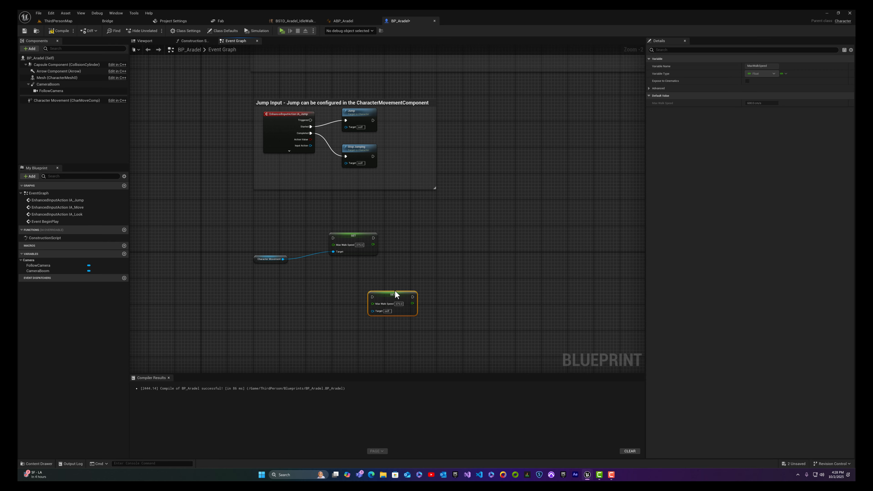
{"action": "left_click_drag", "start_coordinate": [391, 290], "coordinate": [354, 267]}
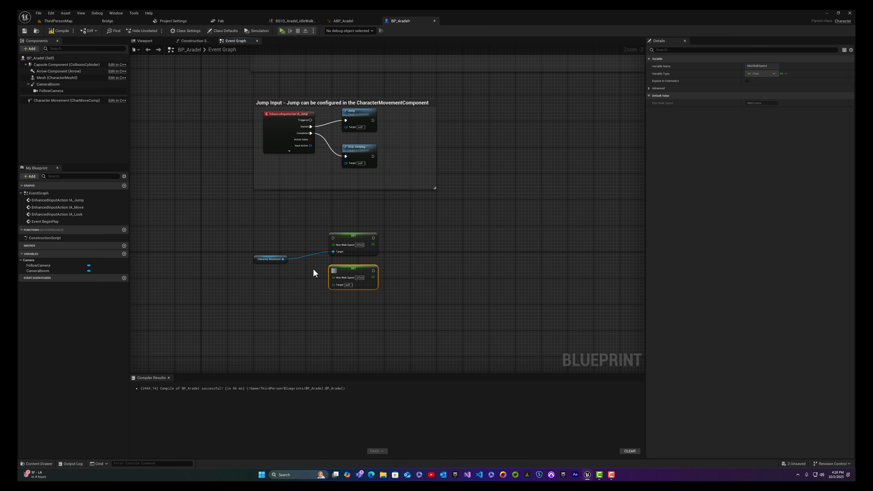
{"action": "left_click_drag", "start_coordinate": [283, 259], "coordinate": [333, 284]}
{"action": "left_click", "coordinate": [360, 277]}
{"action": "type", "text": "93"}
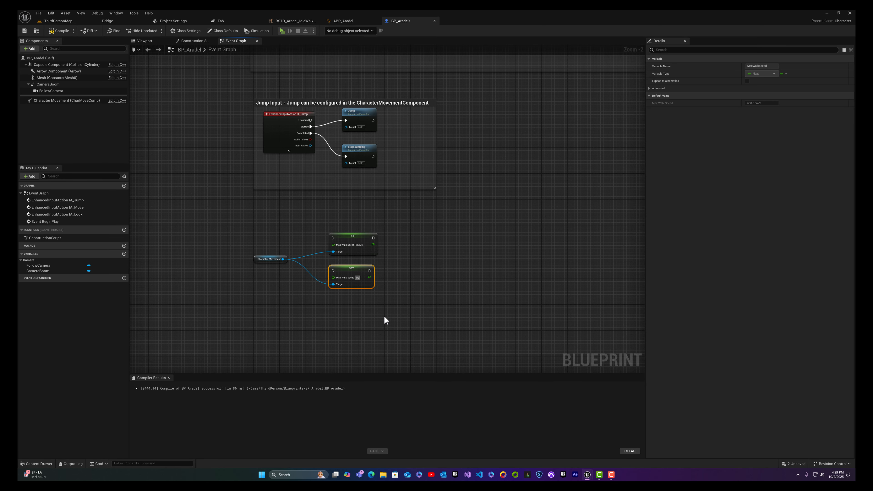
{"action": "type", "text": ".75"}
- Add a Left Shift keyboard event in the empty space before the Character Movement node
{"action": "right_click_drag", "start_coordinate": [266, 299], "coordinate": [410, 301]}
{"action": "right_click", "coordinate": [339, 237]}
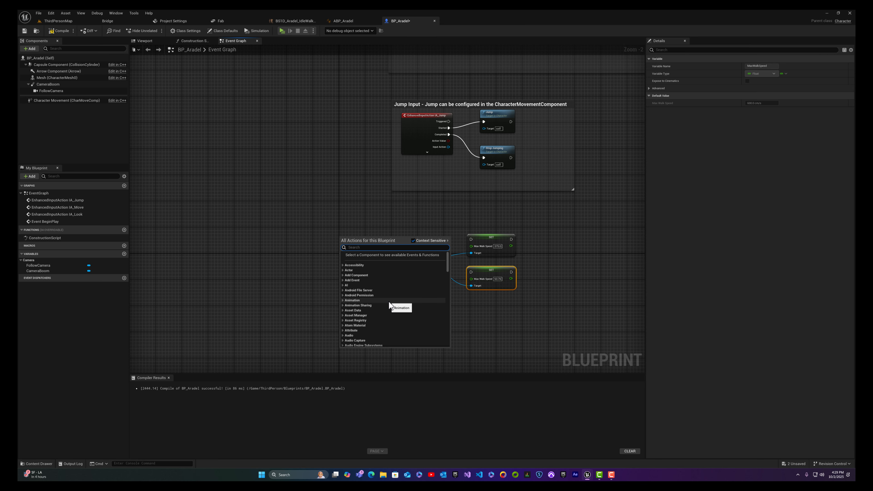
{"action": "type", "text": "Left Sh"}
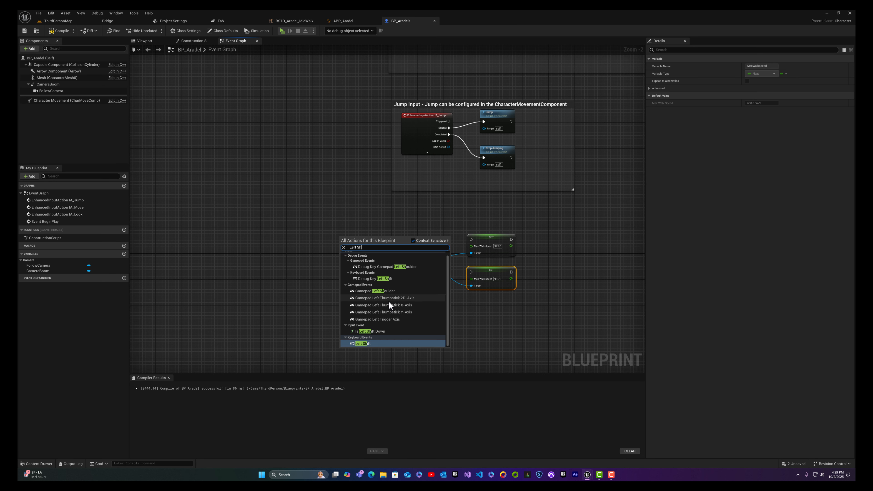
{"action": "type", "text": "ift"}
{"action": "left_click", "coordinate": [380, 295]}
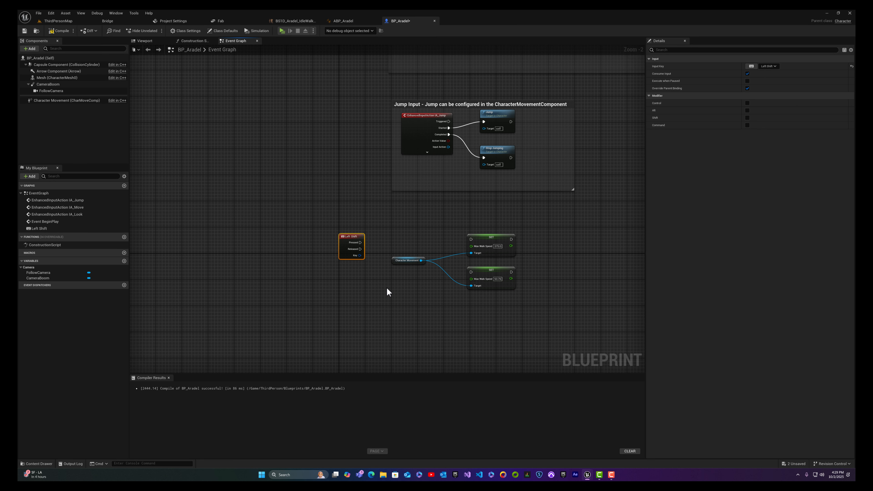
- Wire Left Shift's Pressed output to the 375 Set node and Released to the 93.75 one, and move Character Movement clear of the wires
{"action": "left_click_drag", "start_coordinate": [360, 243], "coordinate": [472, 240]}
{"action": "left_click_drag", "start_coordinate": [360, 249], "coordinate": [471, 273]}
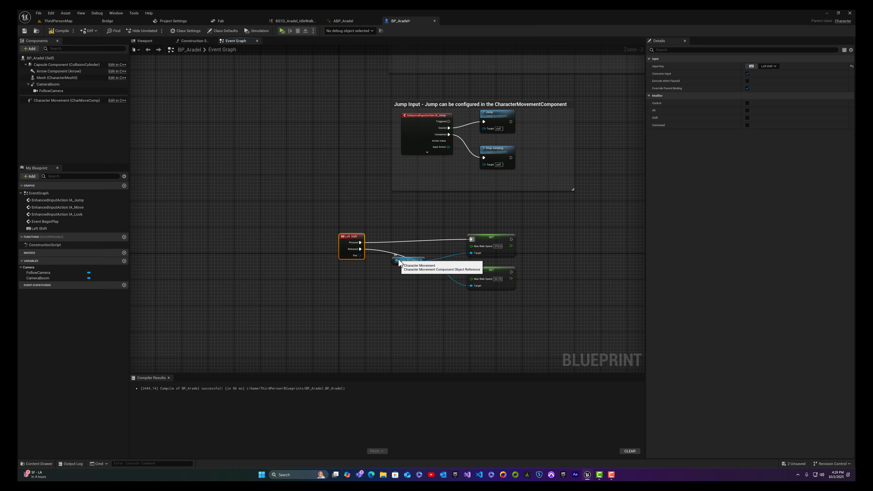
{"action": "left_click_drag", "start_coordinate": [399, 262], "coordinate": [418, 256]}
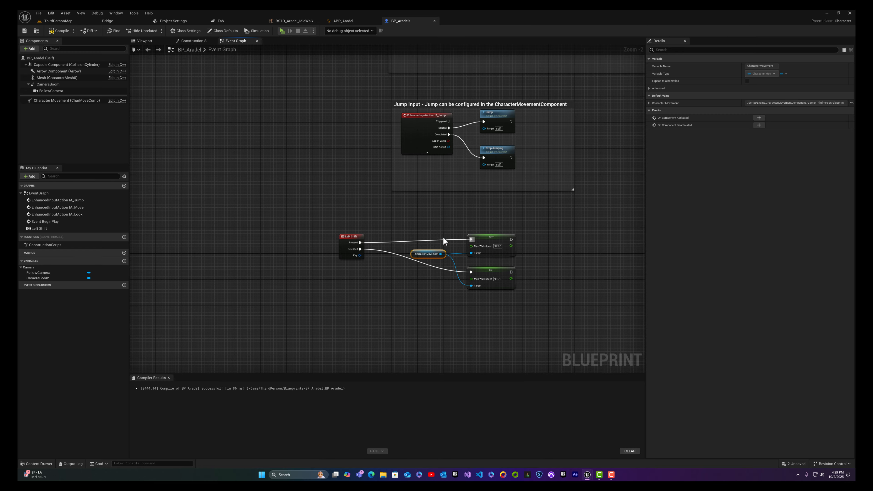
- Shift both Set nodes together so the Pressed wire runs straight, and compile and save BP_Aradel
{"action": "left_click", "coordinate": [494, 240]}
{"action": "left_click", "coordinate": [494, 269], "text": "ctrl"}
{"action": "left_click_drag", "start_coordinate": [489, 237], "coordinate": [490, 239]}
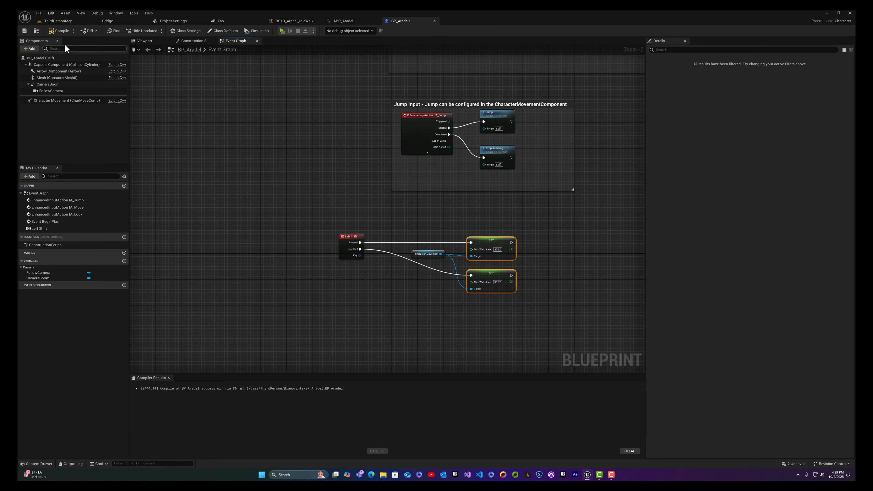
{"action": "left_click", "coordinate": [60, 33]}
{"action": "left_click", "coordinate": [21, 30]}
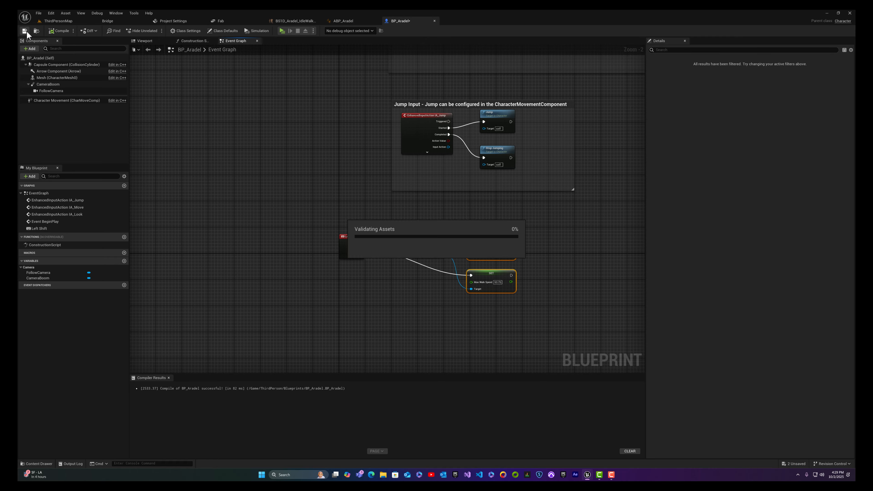
- Play ThirdPersonMap, walk Aradel forward, make her sprint with Left Shift, and jump while running up the ramp
{"action": "left_click", "coordinate": [58, 21]}
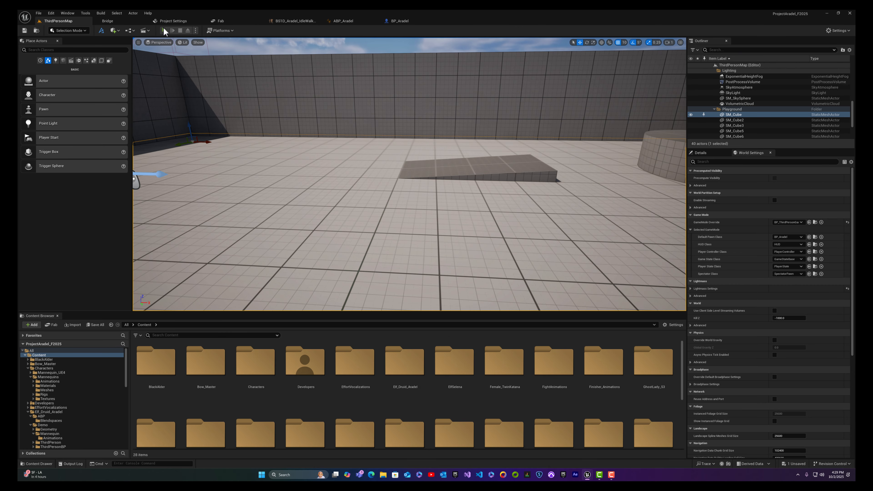
{"action": "left_click", "coordinate": [165, 30]}
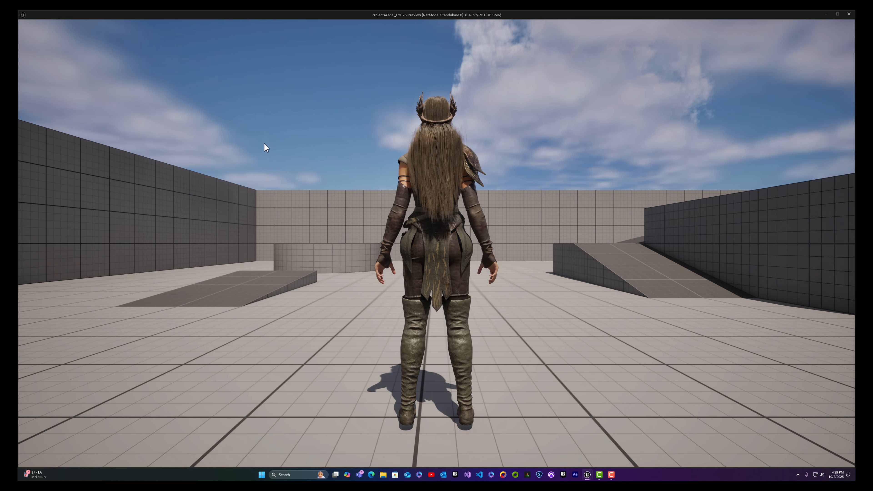
{"action": "key", "text": "w"}
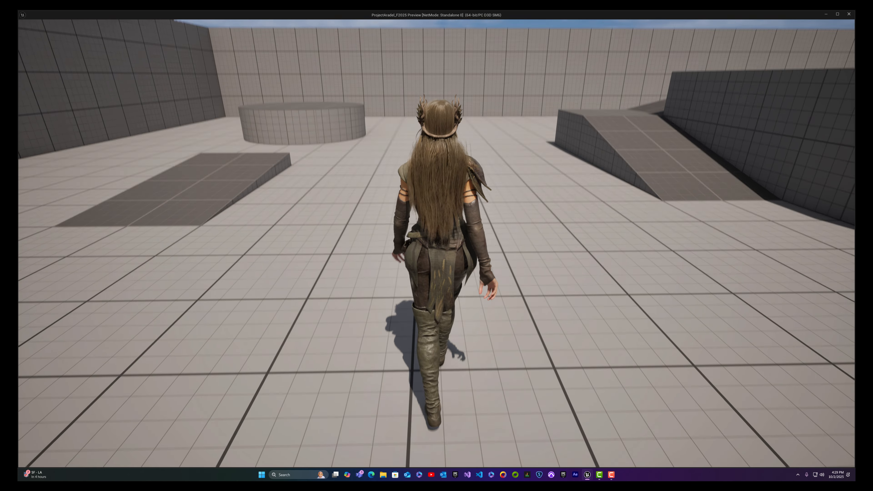
{"action": "key", "text": "shift"}
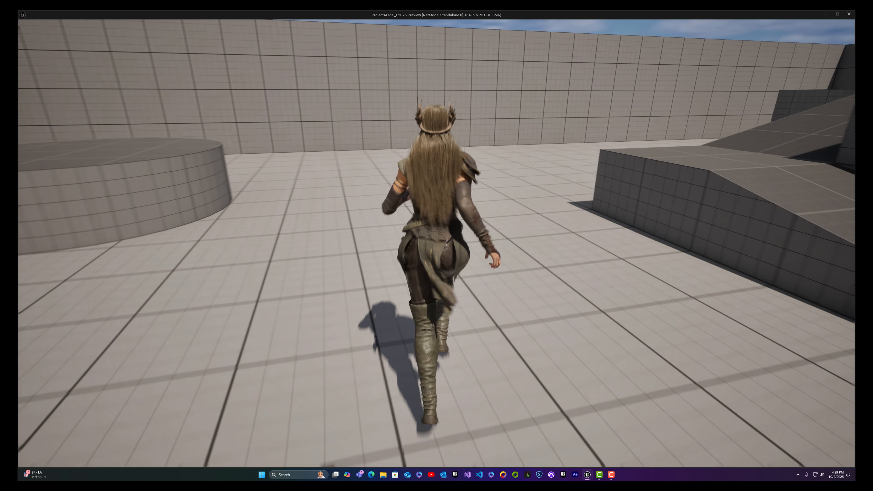
{"action": "key", "text": "space"}
{"action": "key", "text": "space"}
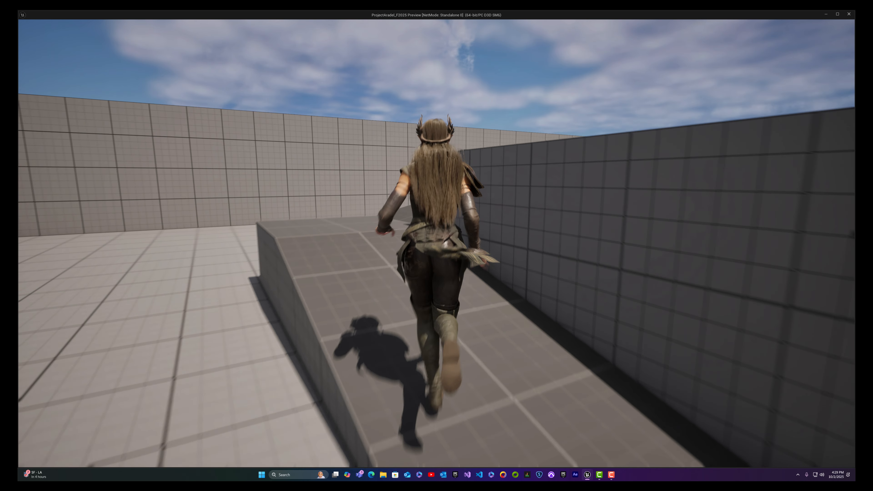
- Run and jump Aradel across the platforms and blocks in different directions, and end the play session
{"action": "key", "text": "d"}
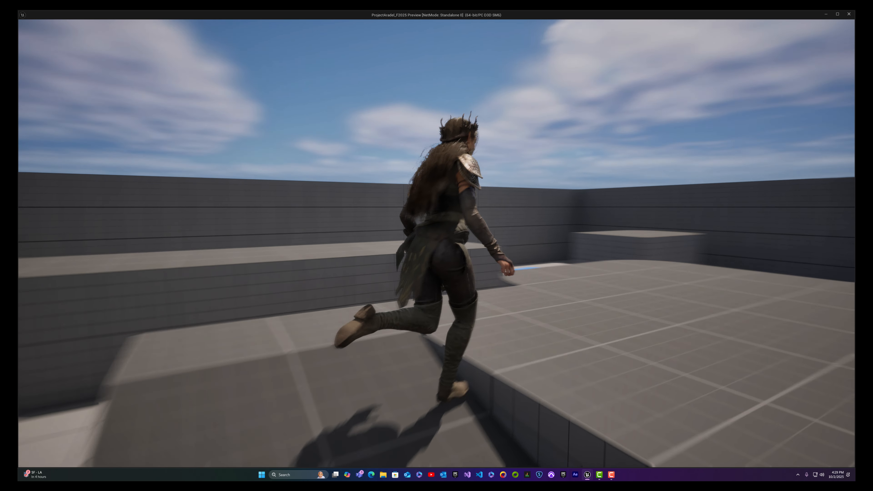
{"action": "key", "text": "space"}
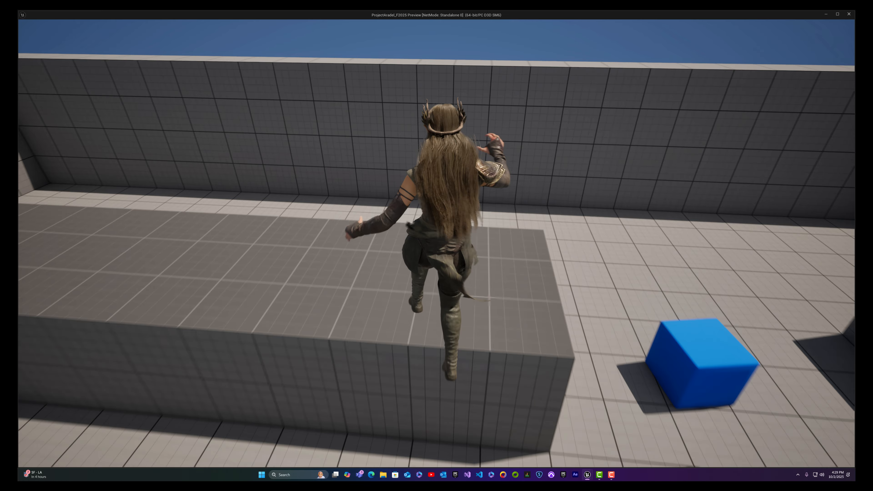
{"action": "key", "text": "a"}
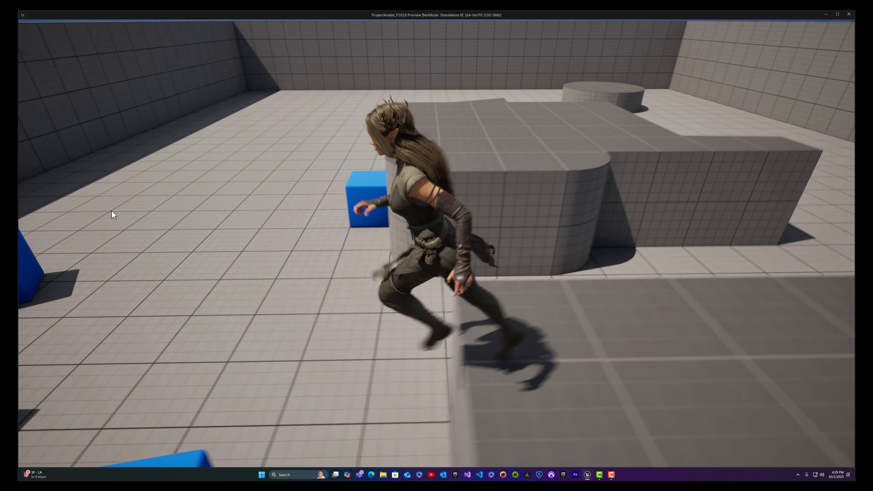
{"action": "key", "text": "s"}
{"action": "key", "text": "w"}
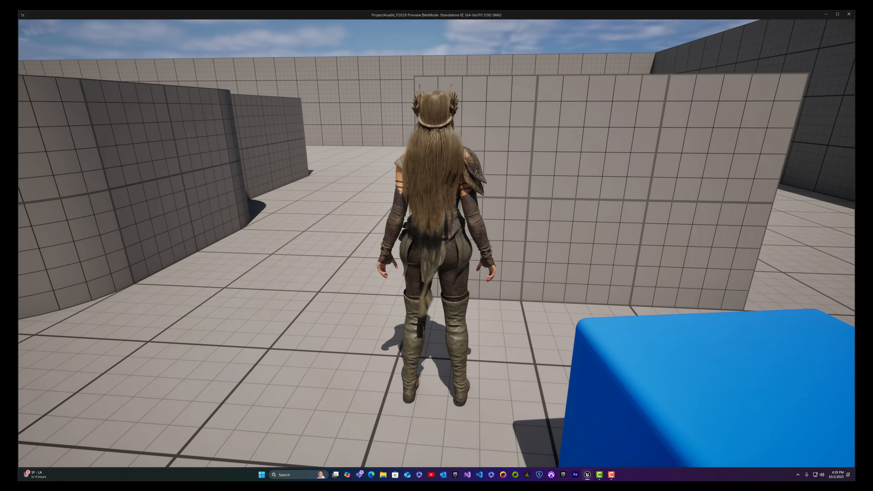
{"action": "key", "text": "space"}
{"action": "key", "text": "w"}
{"action": "key", "text": "space"}
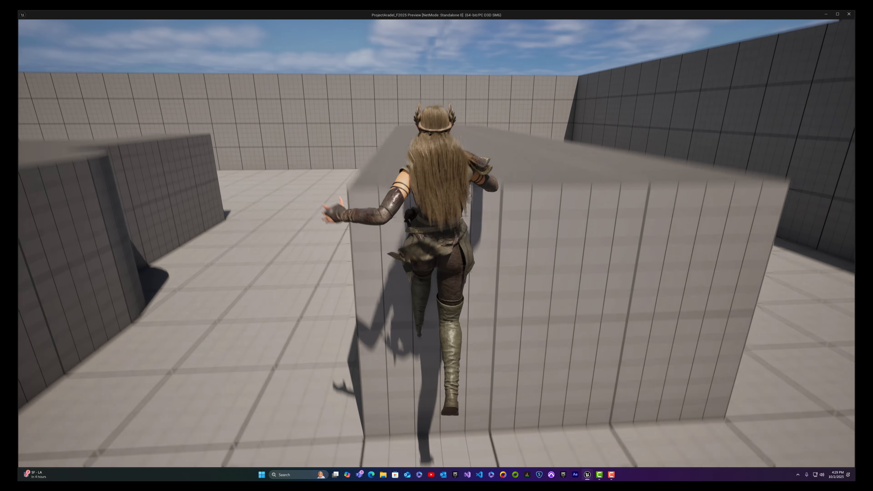
{"action": "key", "text": "s"}
{"action": "key", "text": "a"}
{"action": "key", "text": "Escape"}
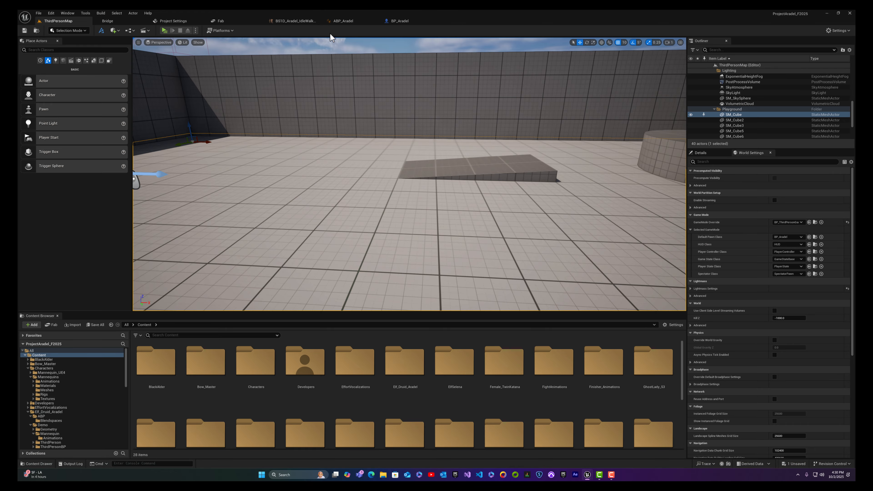
- Change the Jump Z Velocity of BP_Aradel's Character Movement component
{"action": "left_click", "coordinate": [400, 21]}
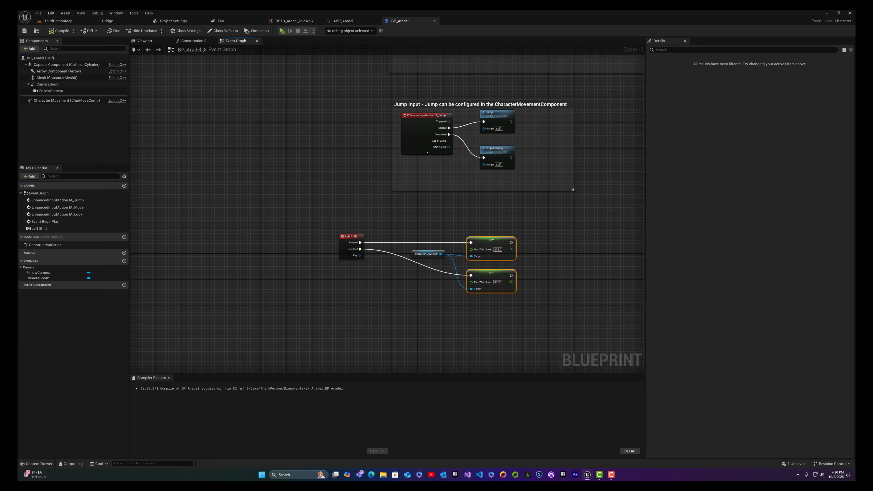
{"action": "right_click_drag", "start_coordinate": [196, 99], "coordinate": [156, 117]}
{"action": "left_click", "coordinate": [57, 102]}
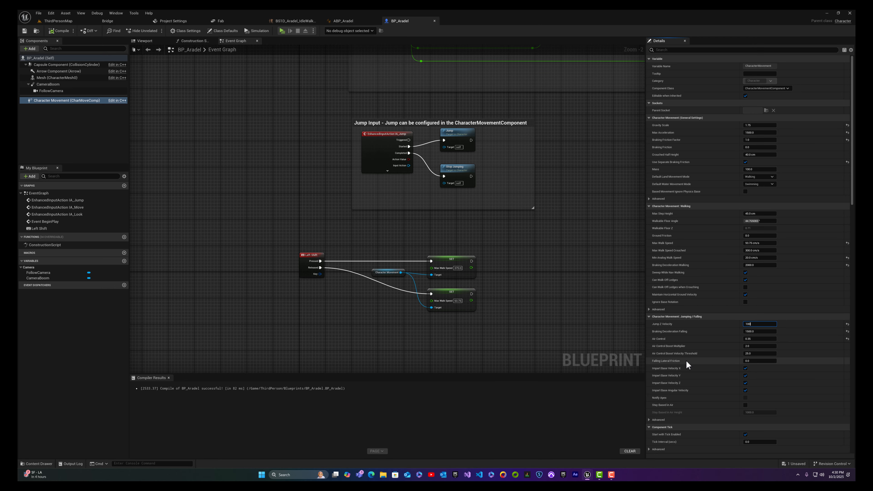
{"action": "key", "text": "Return"}
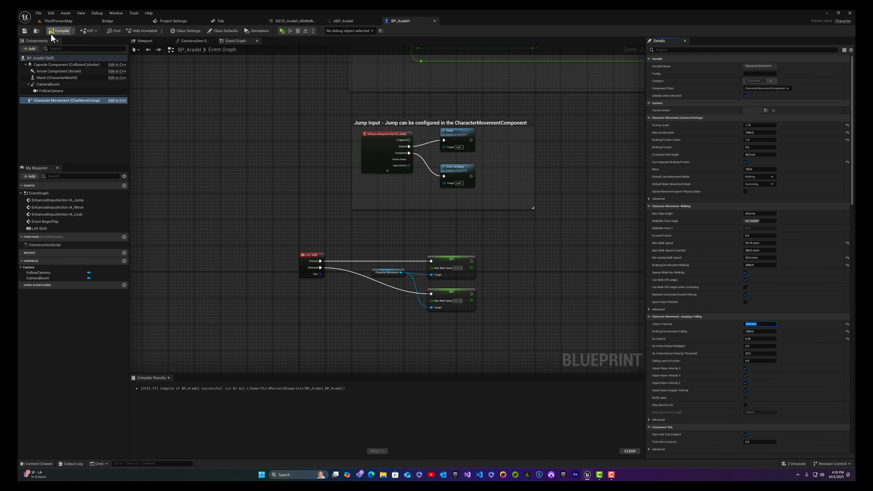
- Save BP_Aradel and playtest ThirdPersonMap, moving Aradel forward and jumping her up onto the raised platform
{"action": "left_click", "coordinate": [27, 30]}
{"action": "left_click", "coordinate": [68, 21]}
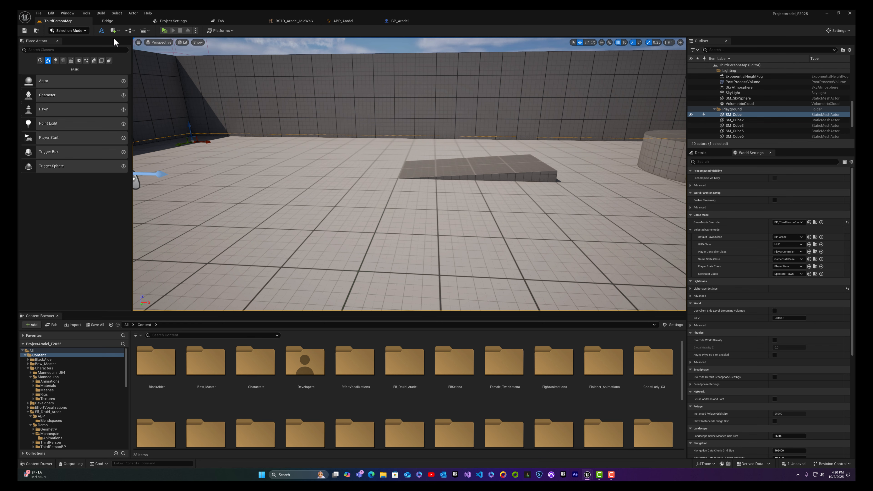
{"action": "left_click", "coordinate": [166, 32]}
{"action": "key", "text": "w"}
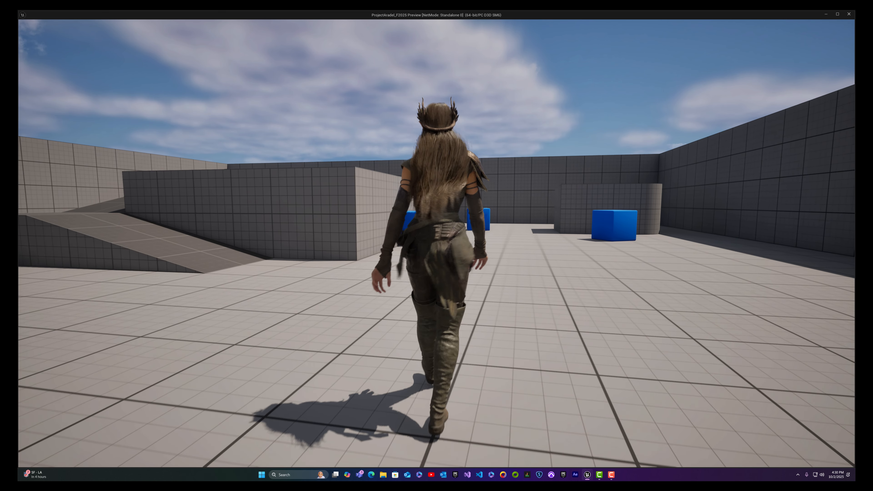
{"action": "key", "text": "space"}
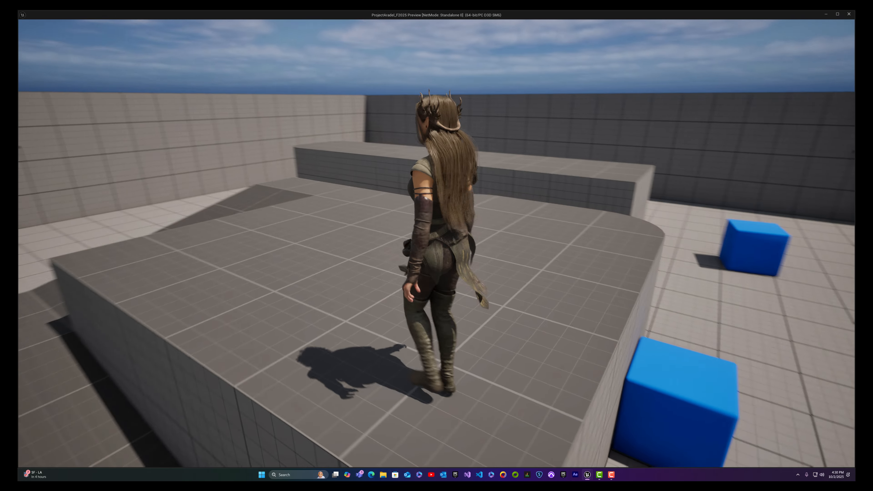
- Run Aradel off the platform's edge, jump her onto the long neighbouring block, and run and jump her back across to the platform
{"action": "key", "text": "w"}
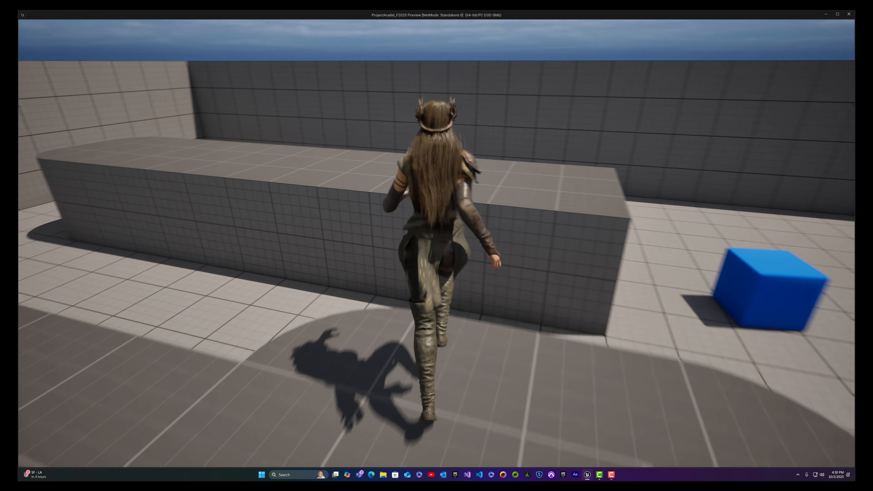
{"action": "key", "text": "space"}
{"action": "key", "text": "w"}
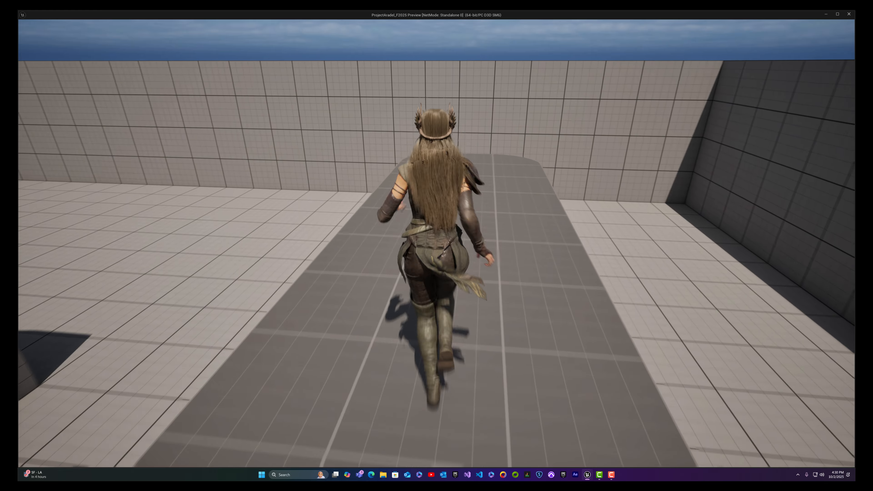
{"action": "key", "text": "w"}
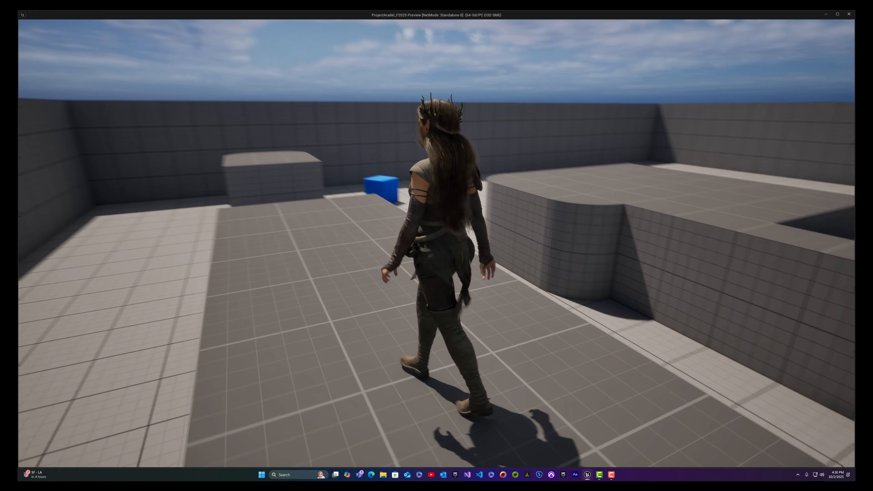
{"action": "key", "text": "w"}
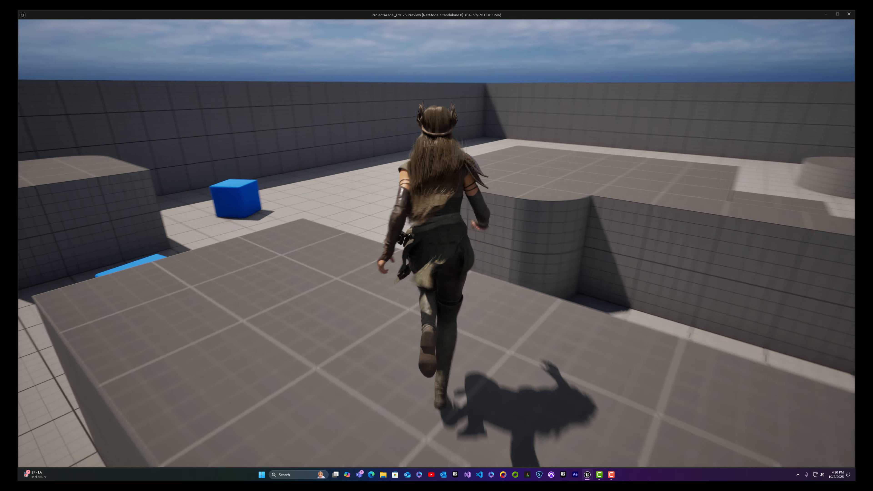
{"action": "key", "text": "space"}
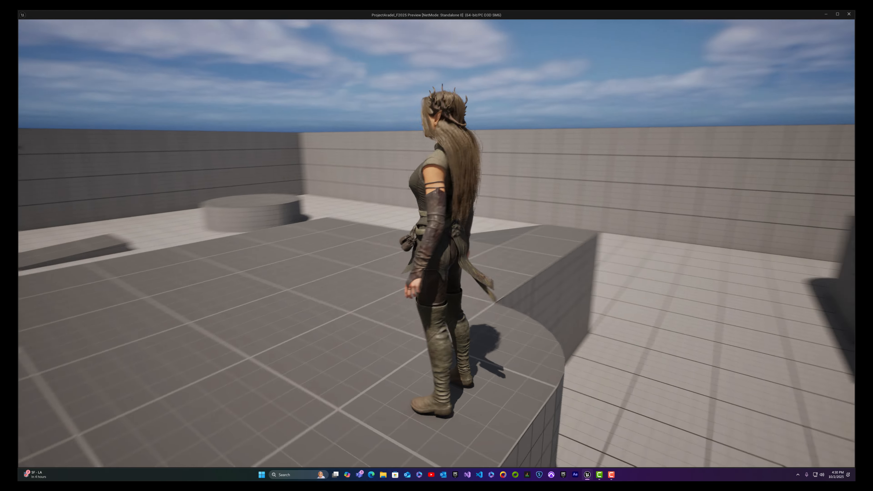